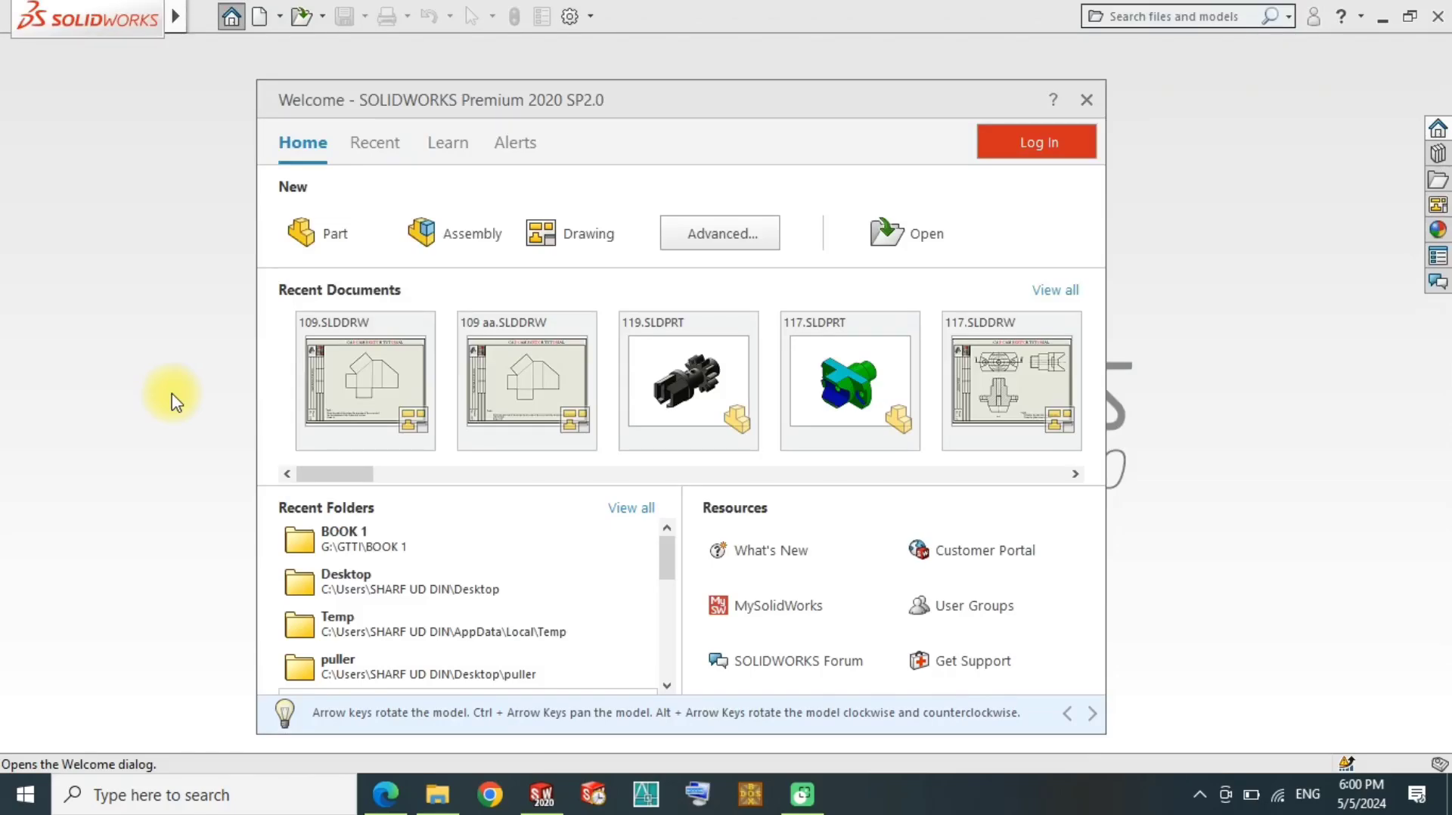
Step: Study the piston drawing PDF, zooming in on its Task notes
{"action": "key", "text": "alt+Tab"}
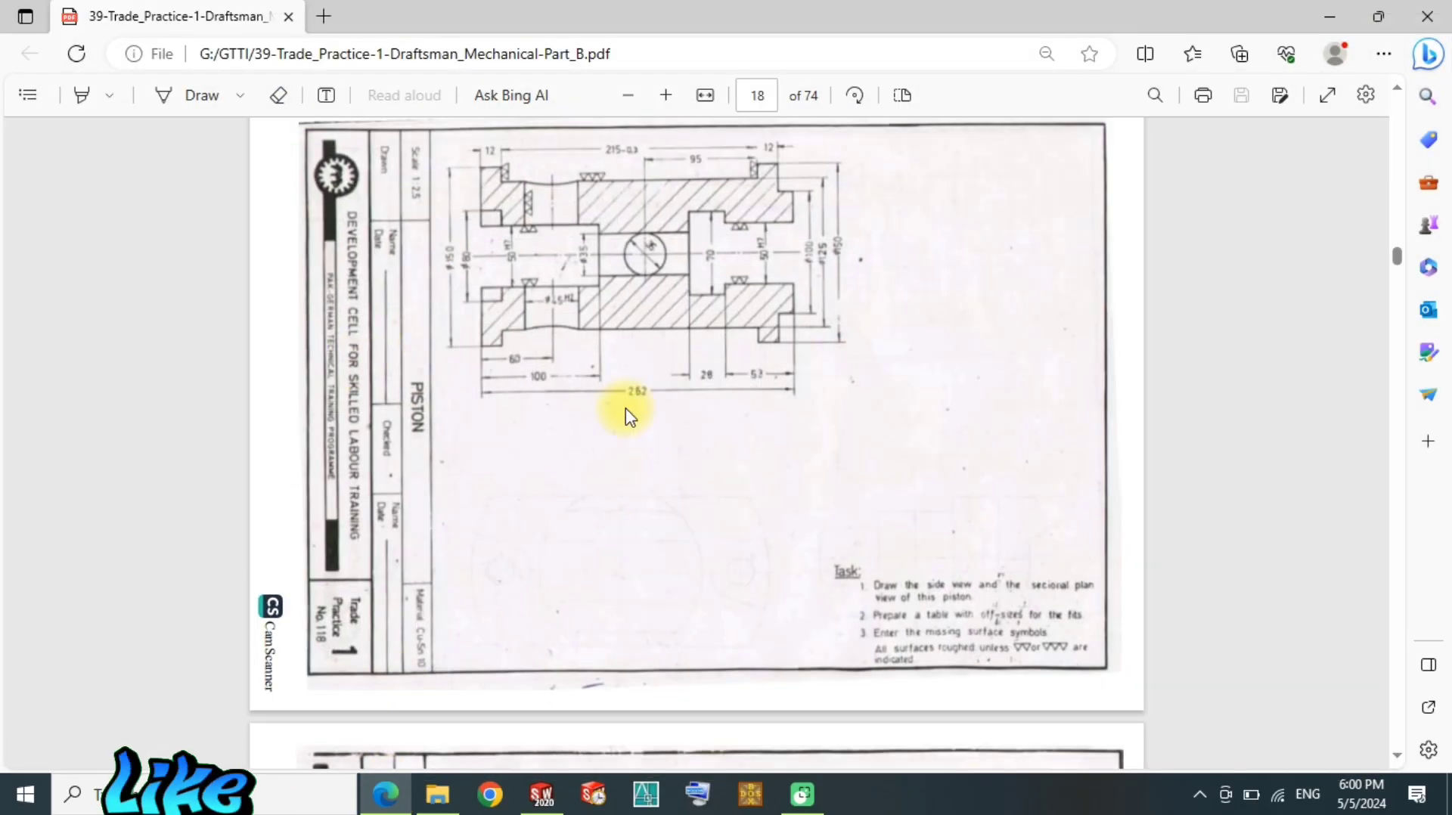
{"action": "scroll", "coordinate": [535, 210], "scroll_direction": "up", "scroll_amount": 3}
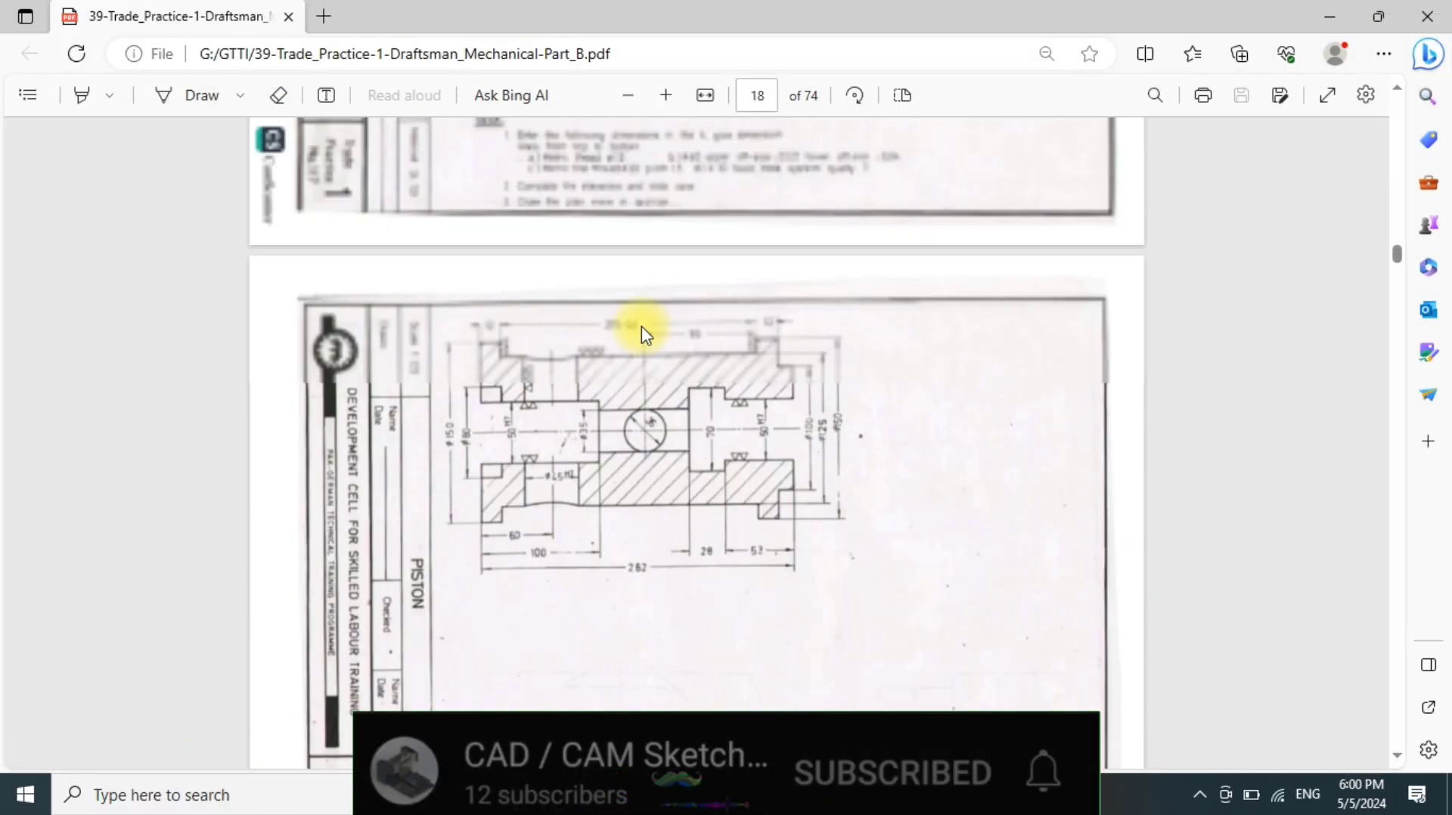
{"action": "scroll", "coordinate": [641, 330], "scroll_direction": "up", "scroll_amount": 5}
{"action": "scroll", "coordinate": [768, 444], "scroll_direction": "down", "scroll_amount": 7}
{"action": "scroll", "coordinate": [719, 496], "scroll_direction": "down", "scroll_amount": 3}
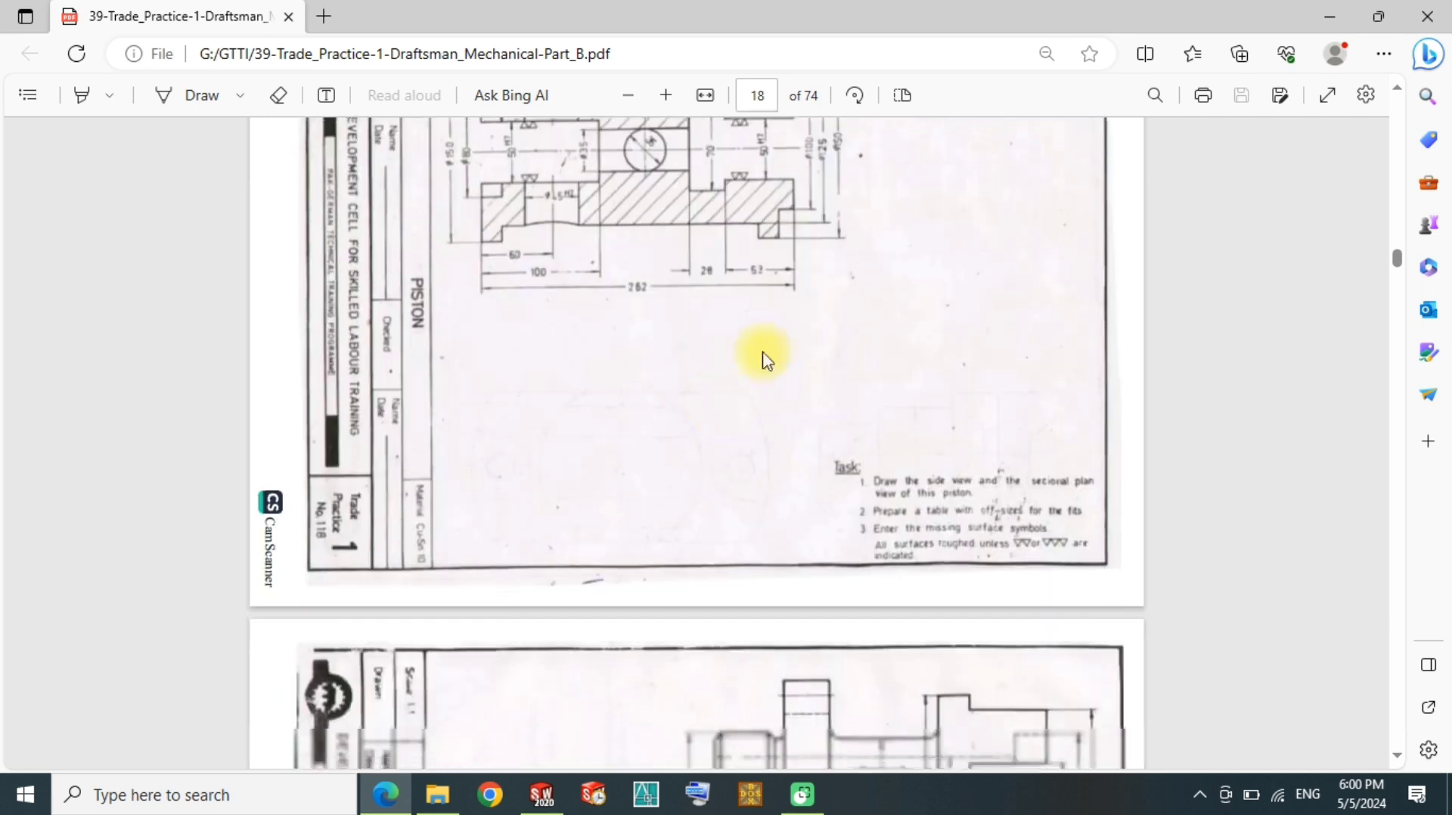
{"action": "scroll", "coordinate": [761, 356], "scroll_direction": "up", "scroll_amount": 2}
{"action": "left_click", "coordinate": [666, 96]}
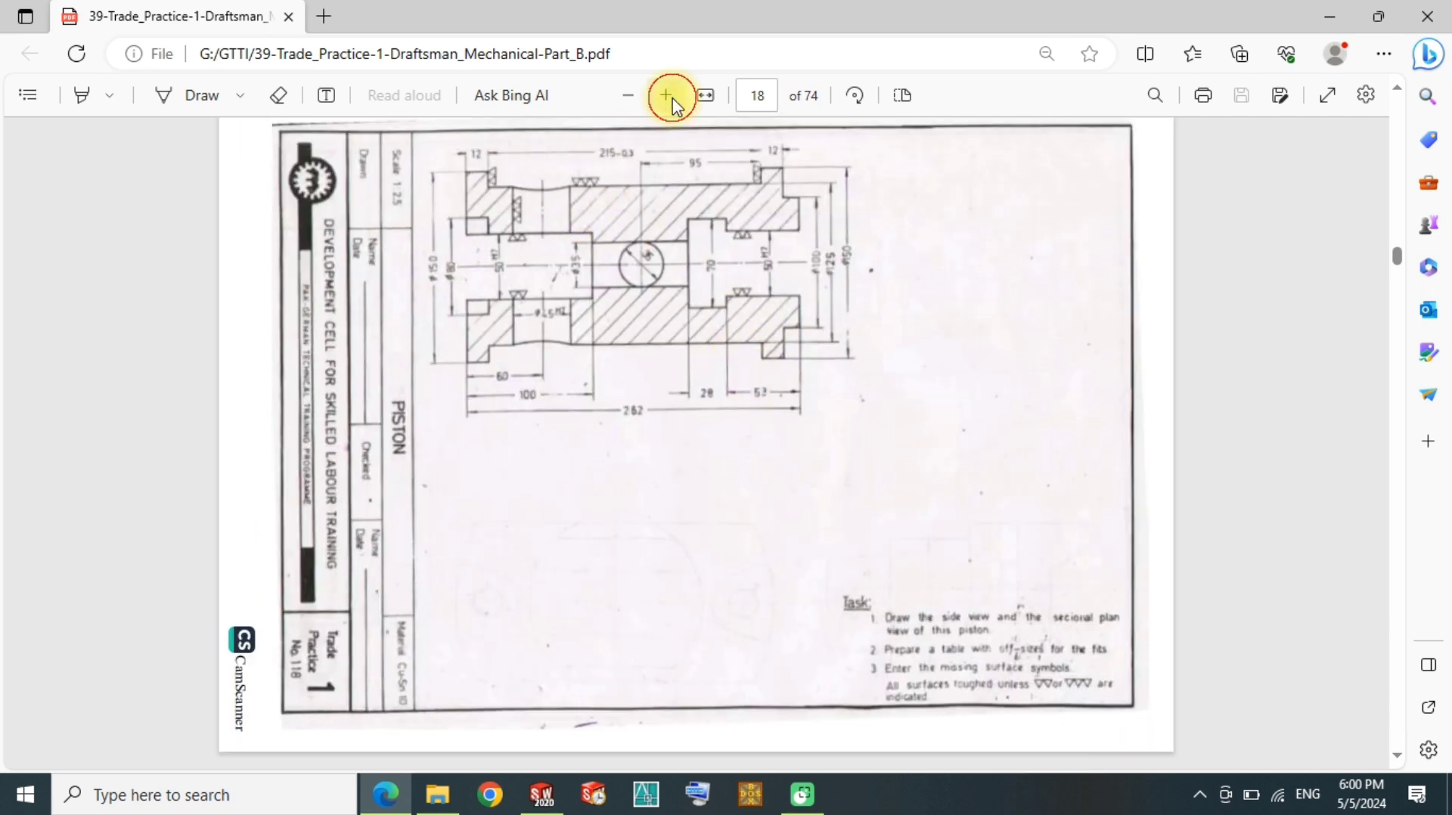
{"action": "left_click", "coordinate": [666, 95]}
{"action": "scroll", "coordinate": [666, 318], "scroll_direction": "down", "scroll_amount": 3}
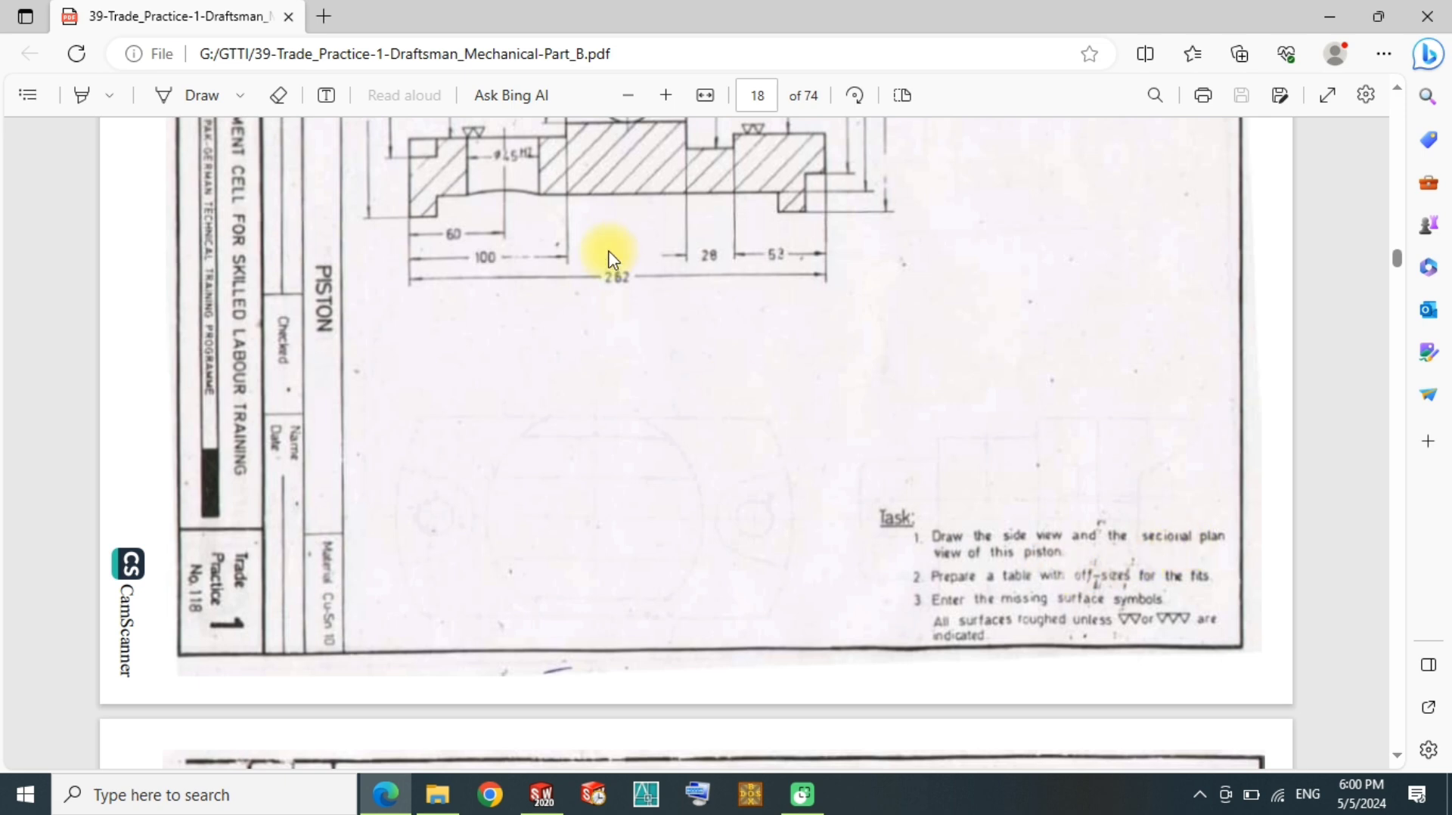
{"action": "scroll", "coordinate": [597, 227], "scroll_direction": "up", "scroll_amount": 3}
{"action": "scroll", "coordinate": [557, 226], "scroll_direction": "up", "scroll_amount": 1}
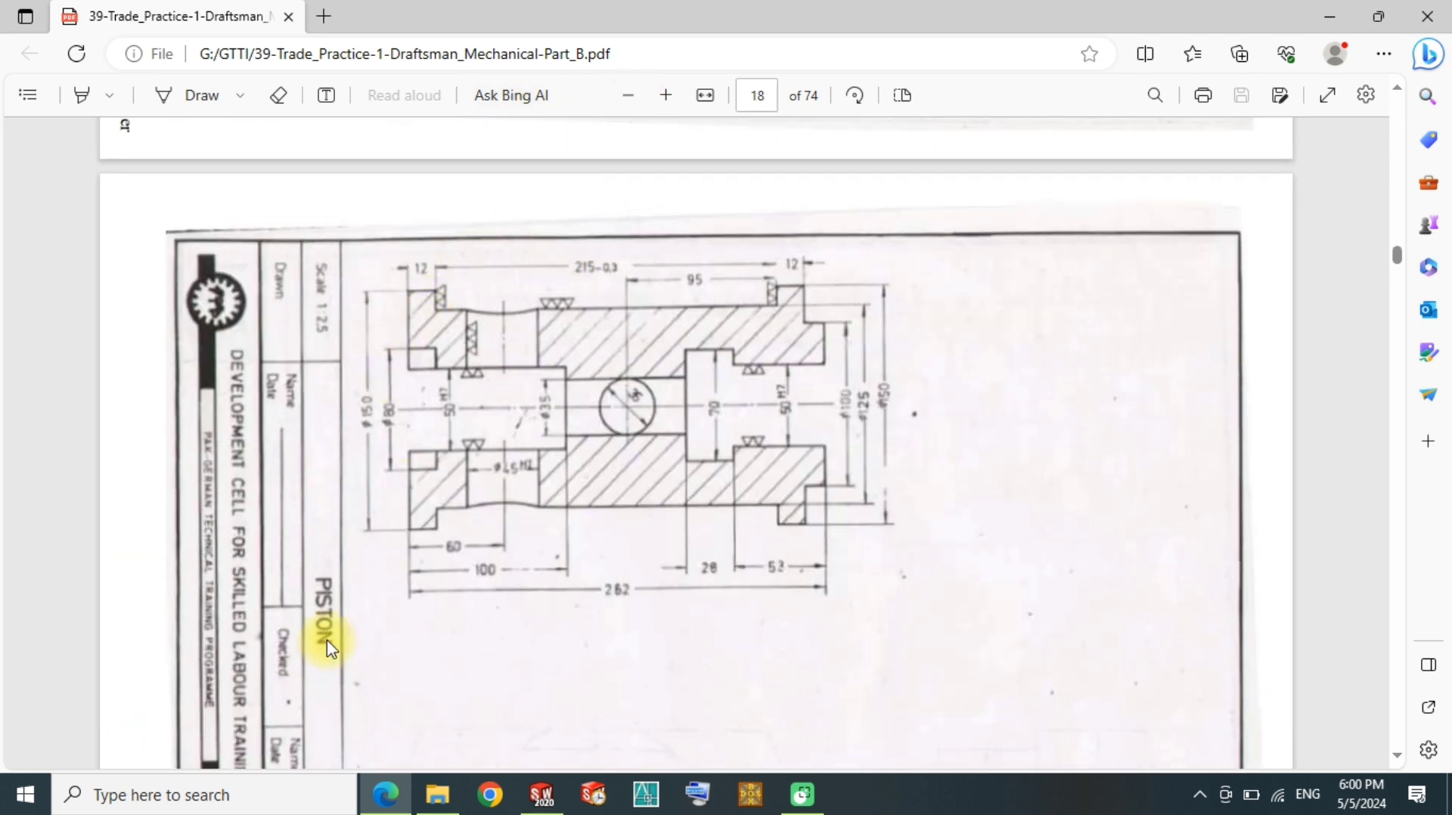
{"action": "scroll", "coordinate": [651, 97], "scroll_direction": "up", "scroll_amount": 1, "text": "ctrl"}
{"action": "scroll", "coordinate": [656, 97], "scroll_direction": "up", "scroll_amount": 1, "text": "ctrl"}
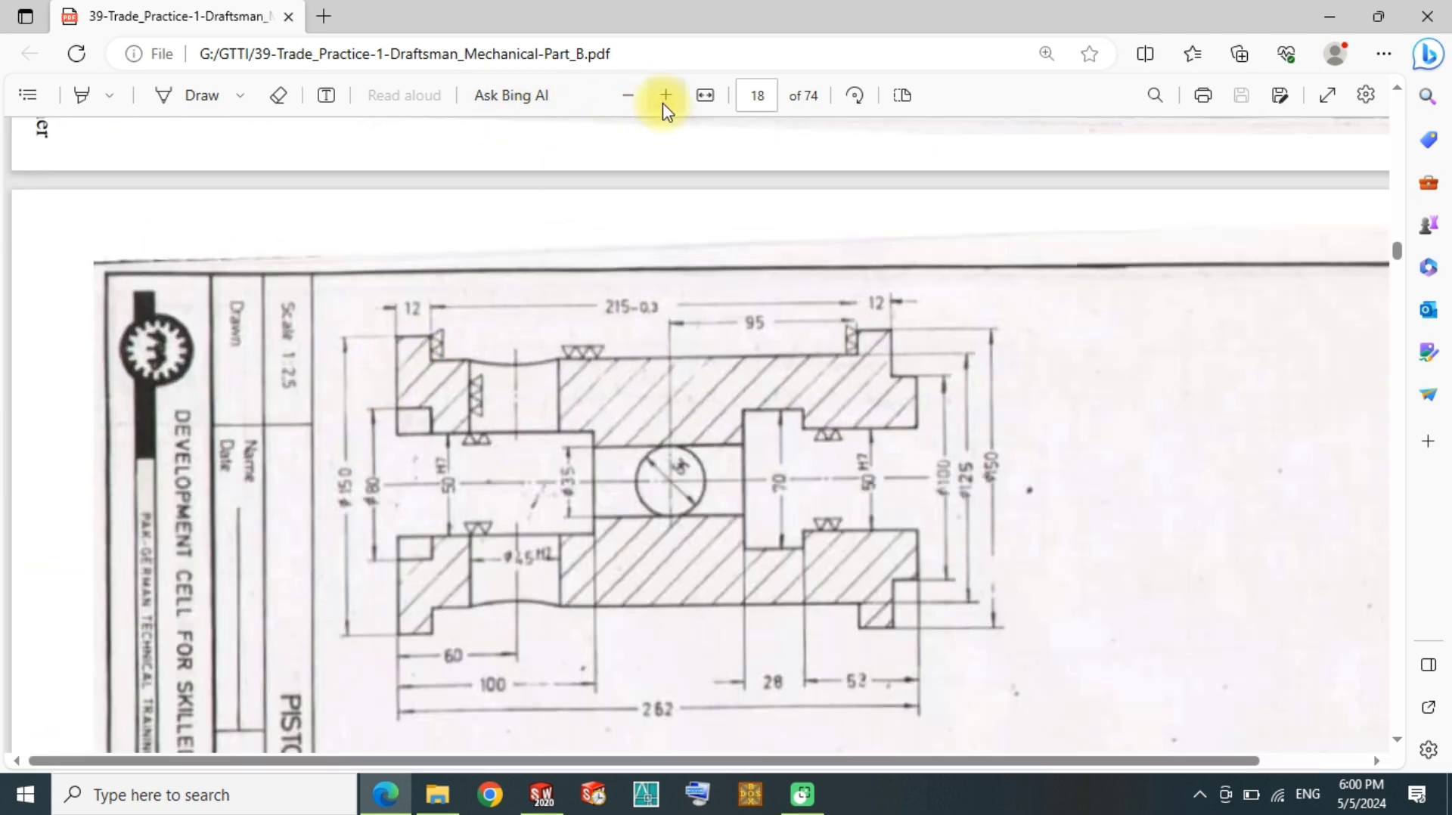
{"action": "scroll", "coordinate": [661, 102], "scroll_direction": "up", "scroll_amount": 1, "text": "ctrl"}
{"action": "middle_click", "coordinate": [854, 396]}
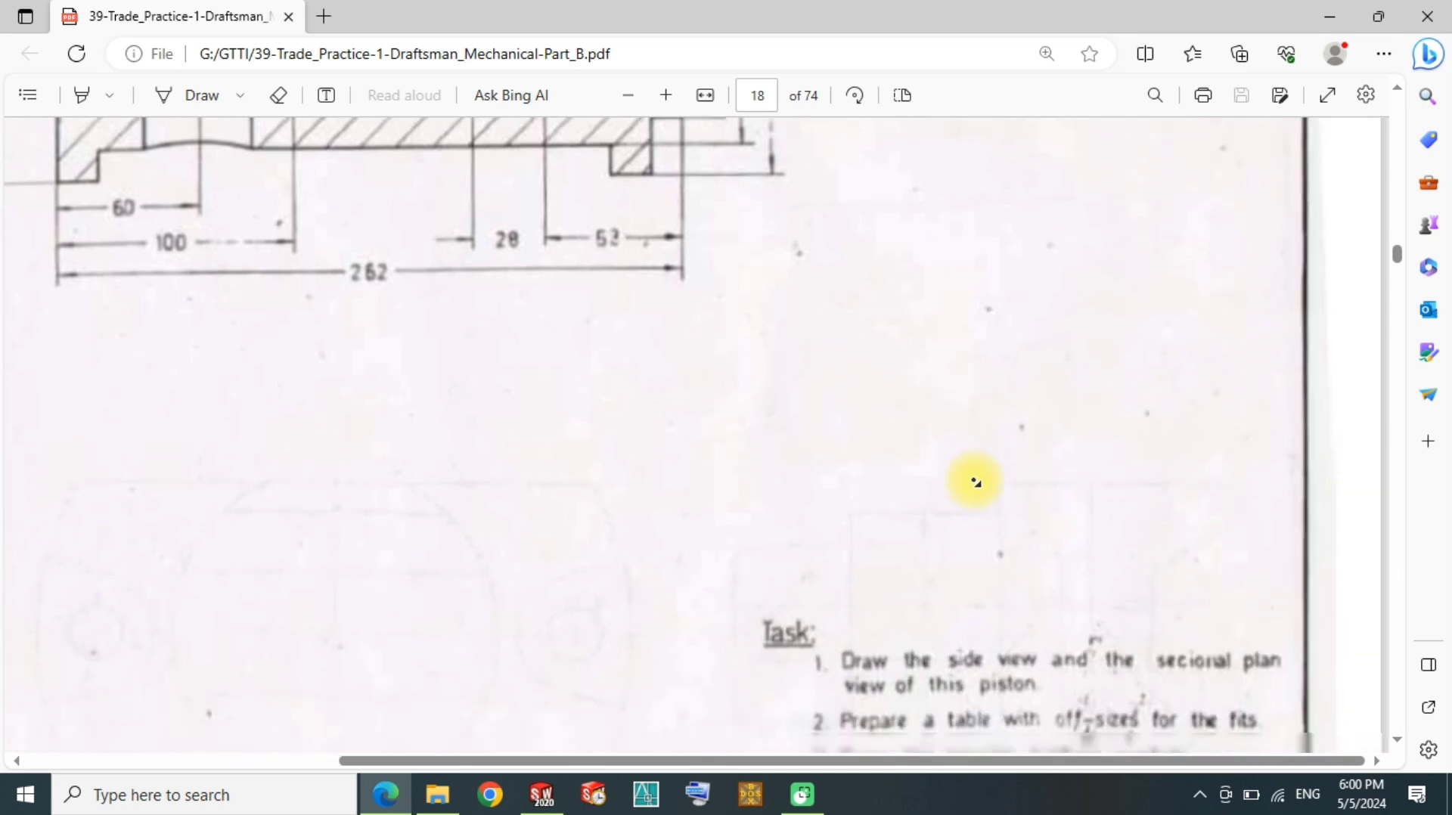
{"action": "middle_click_drag", "start_coordinate": [855, 396], "coordinate": [975, 470]}
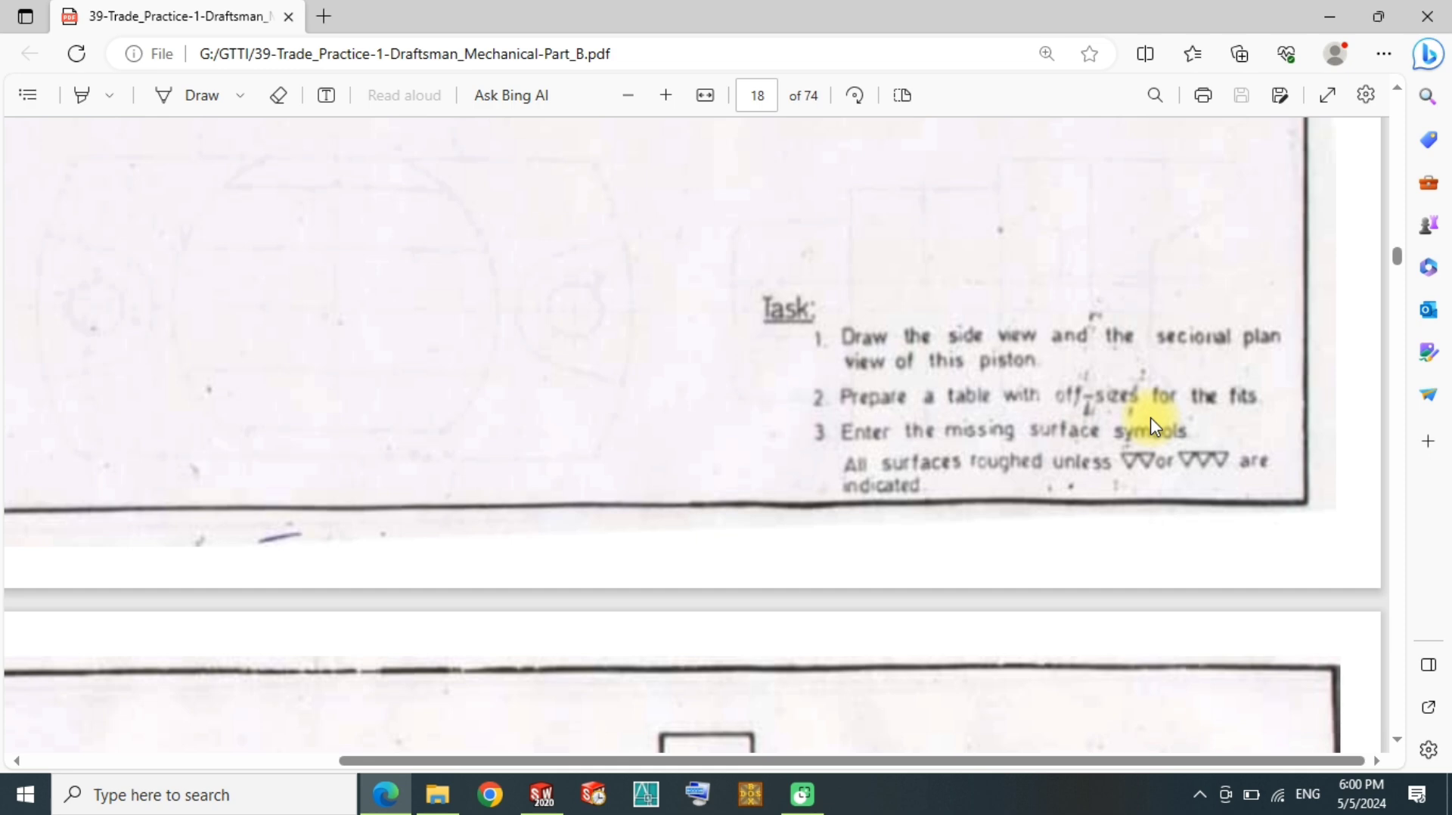
{"action": "left_click", "coordinate": [627, 95]}
{"action": "left_click", "coordinate": [628, 96]}
{"action": "scroll", "coordinate": [688, 268], "scroll_direction": "up", "scroll_amount": 5}
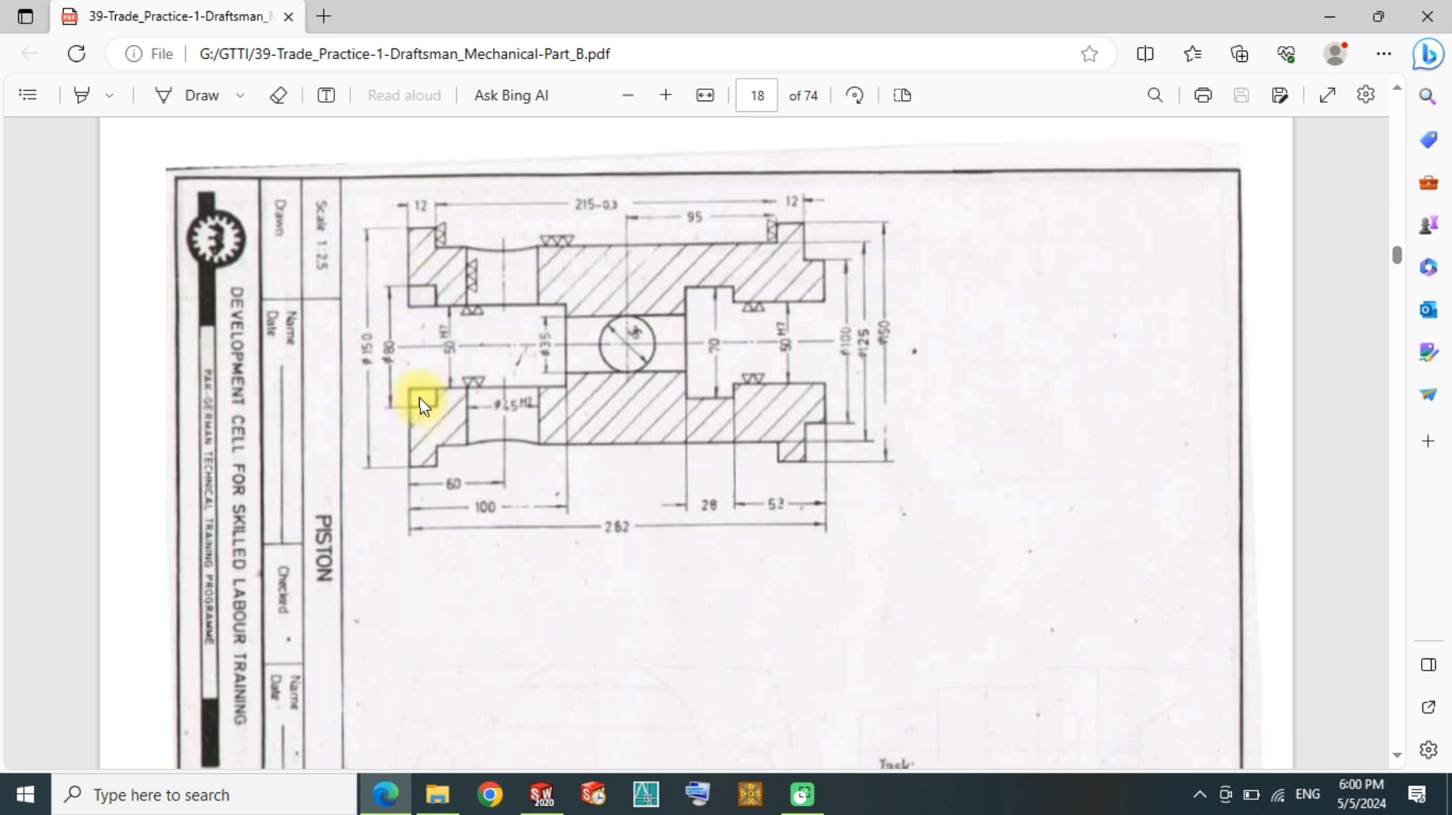
Step: Back in SOLIDWORKS, sketch a Ø150 circle at the origin on the Front Plane
{"action": "left_click", "coordinate": [542, 794]}
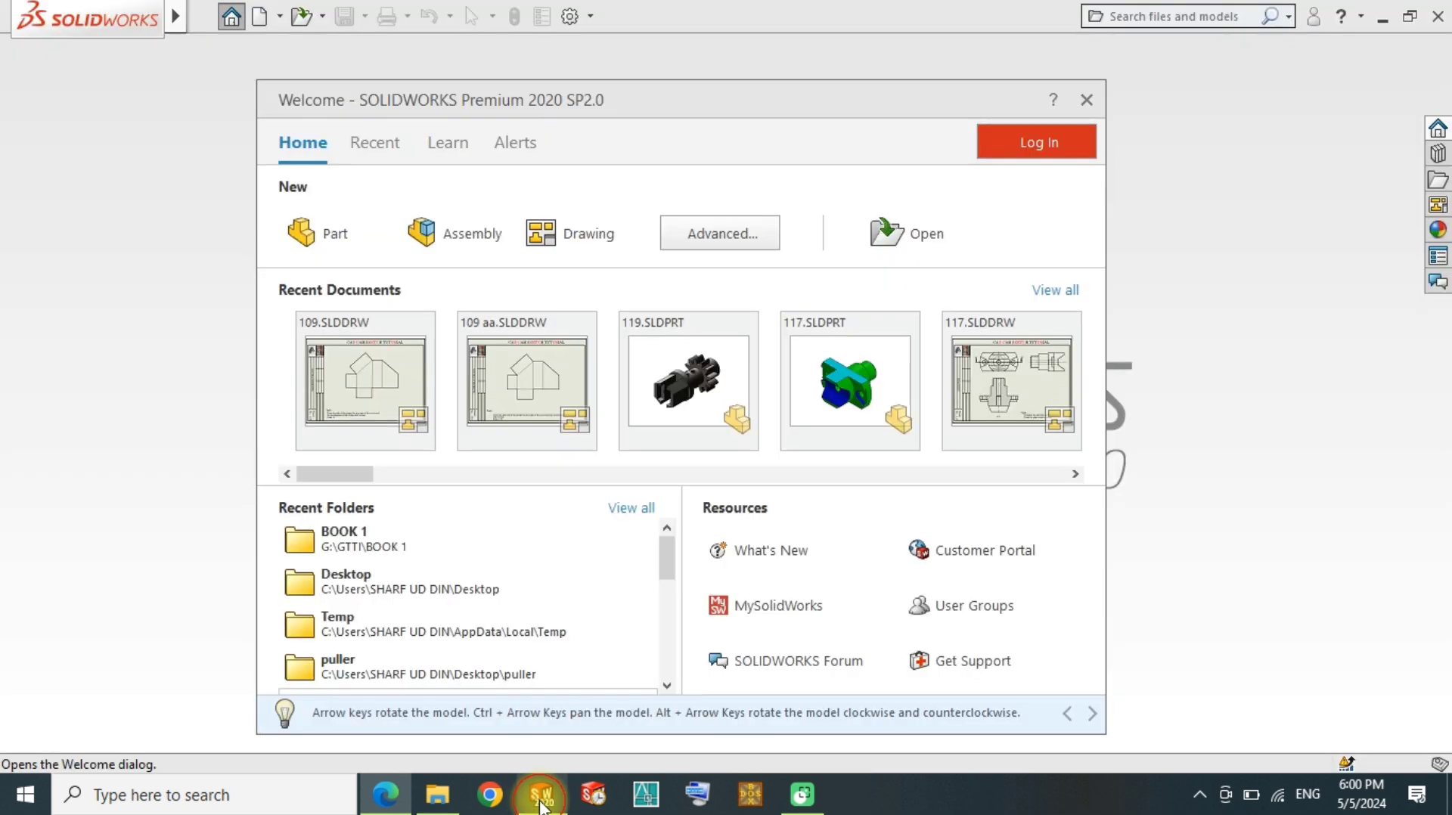
{"action": "left_click", "coordinate": [323, 236]}
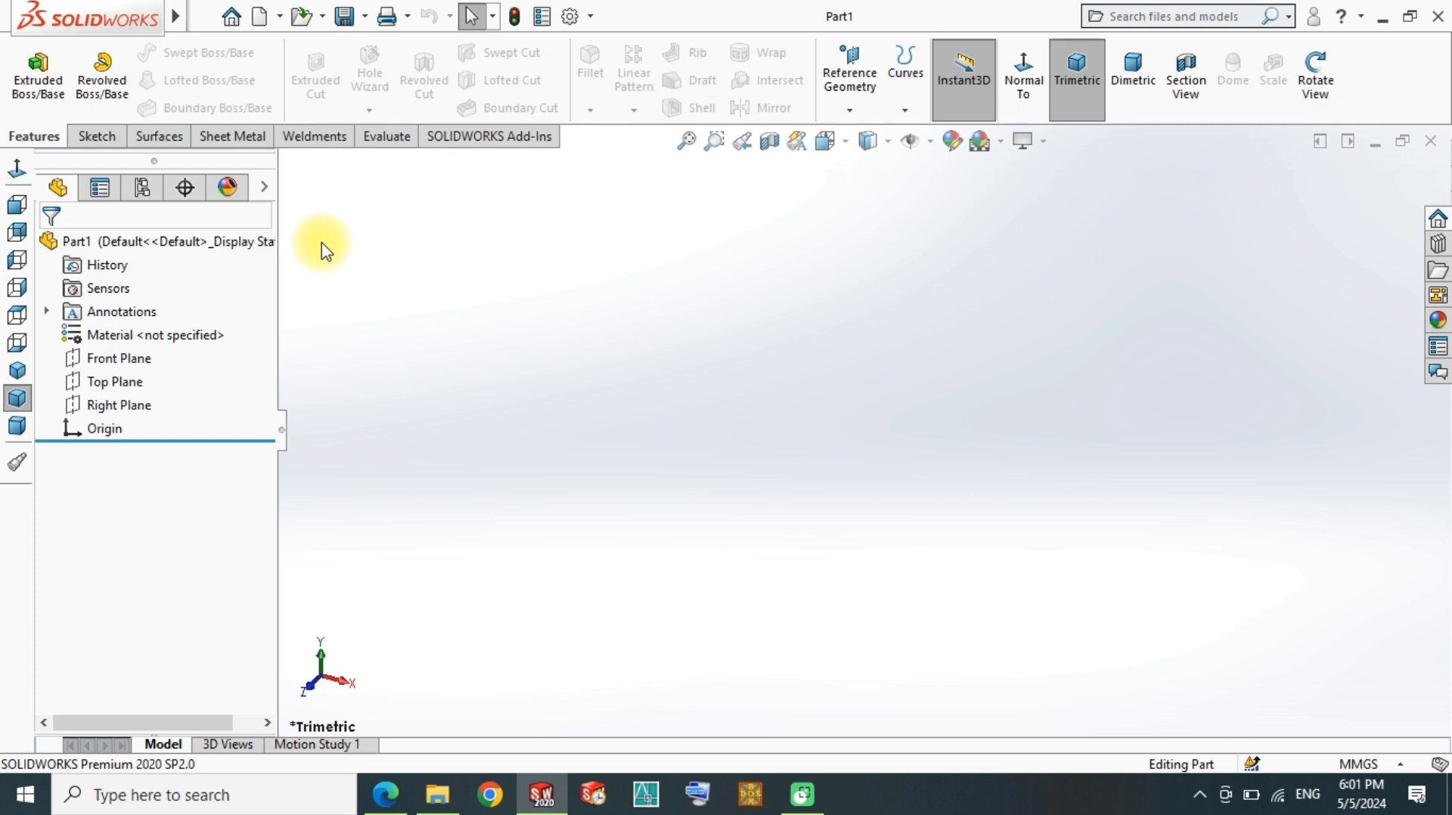
{"action": "left_click", "coordinate": [153, 354]}
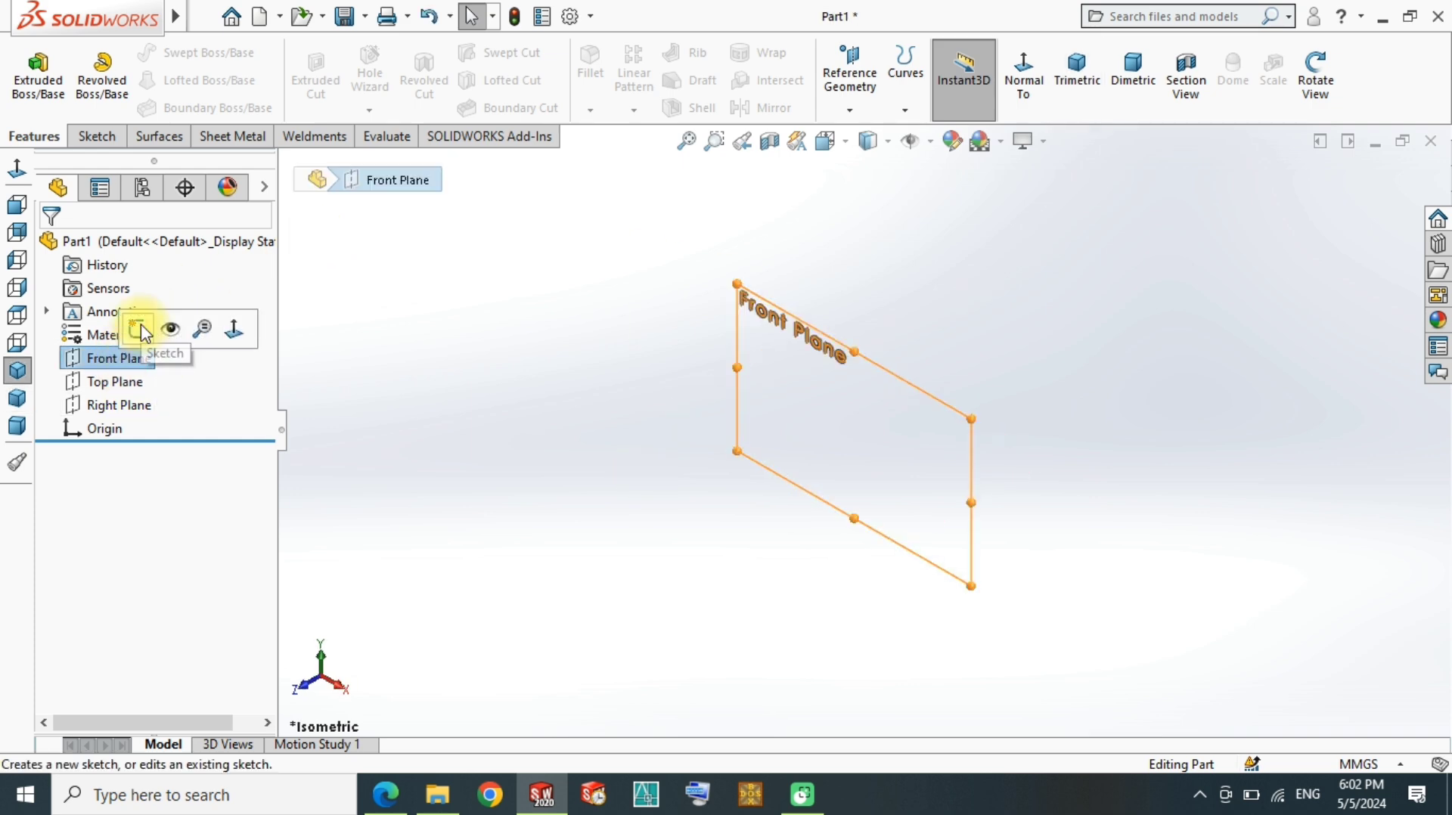
{"action": "left_click", "coordinate": [139, 331]}
{"action": "right_click_drag", "start_coordinate": [836, 404], "coordinate": [856, 437]}
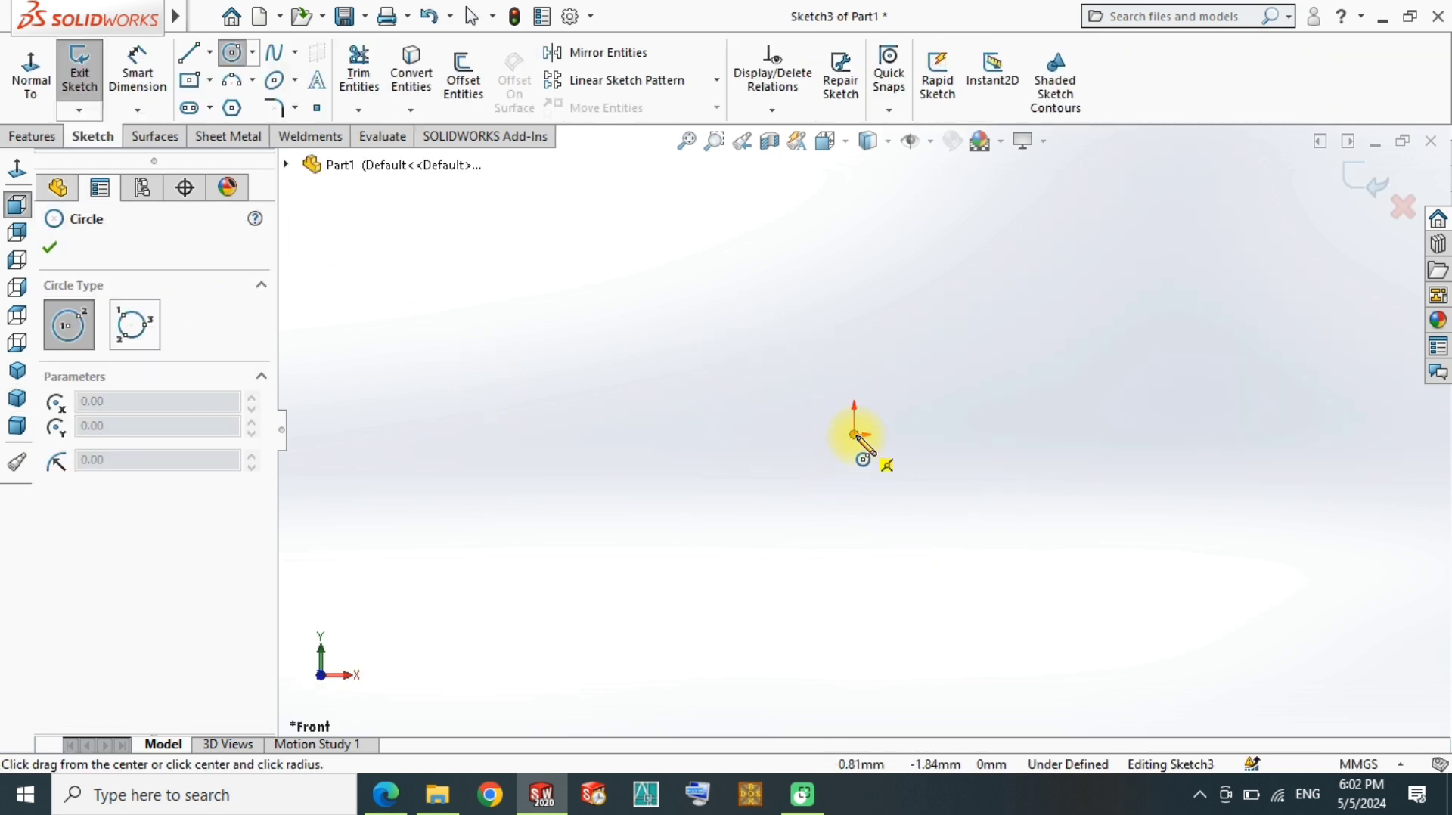
{"action": "left_click", "coordinate": [854, 436]}
{"action": "left_click", "coordinate": [769, 509]}
{"action": "right_click_drag", "start_coordinate": [768, 379], "coordinate": [685, 431]}
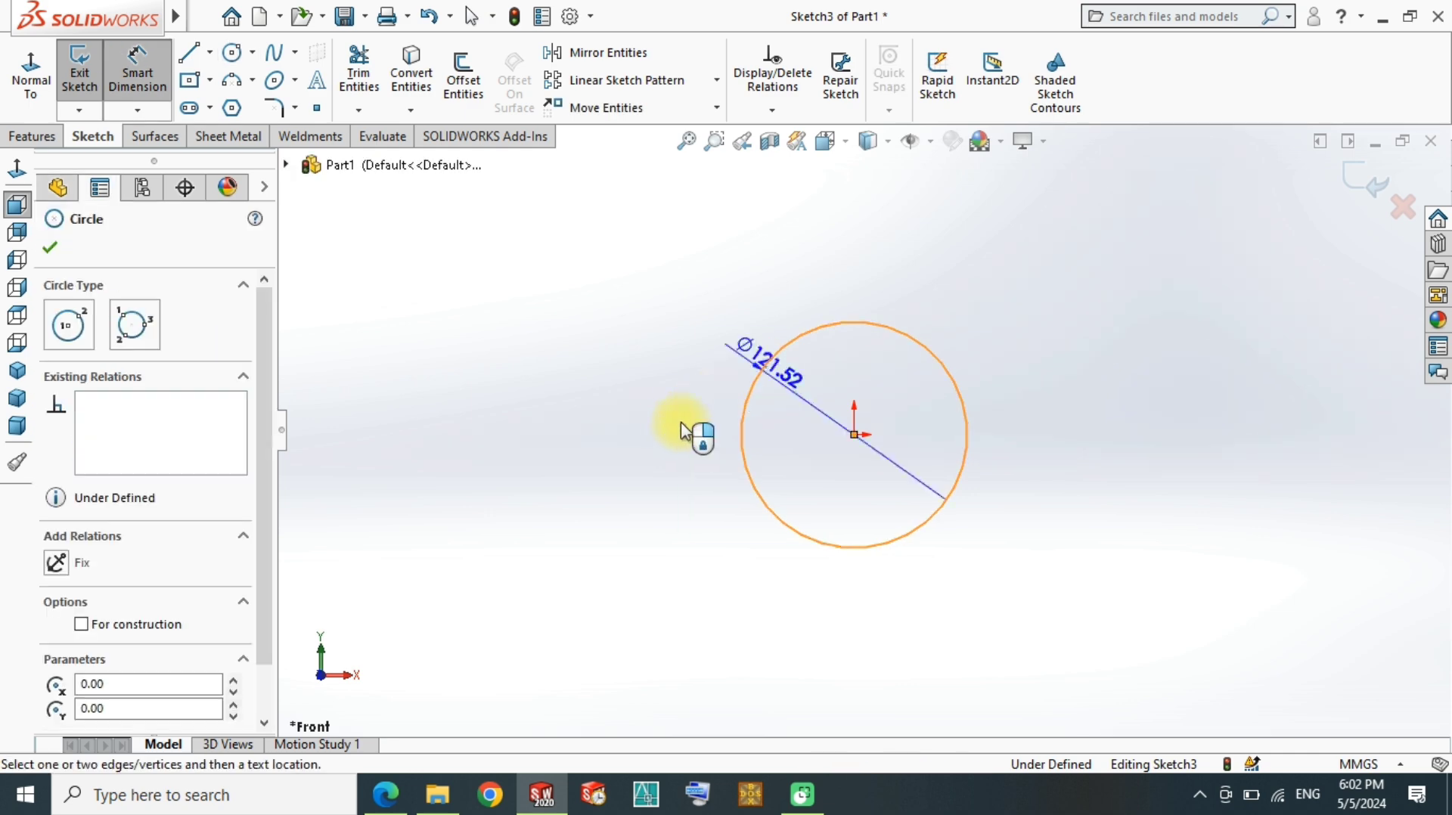
{"action": "left_click", "coordinate": [670, 429]}
{"action": "type", "text": "150"}
{"action": "key", "text": "Return"}
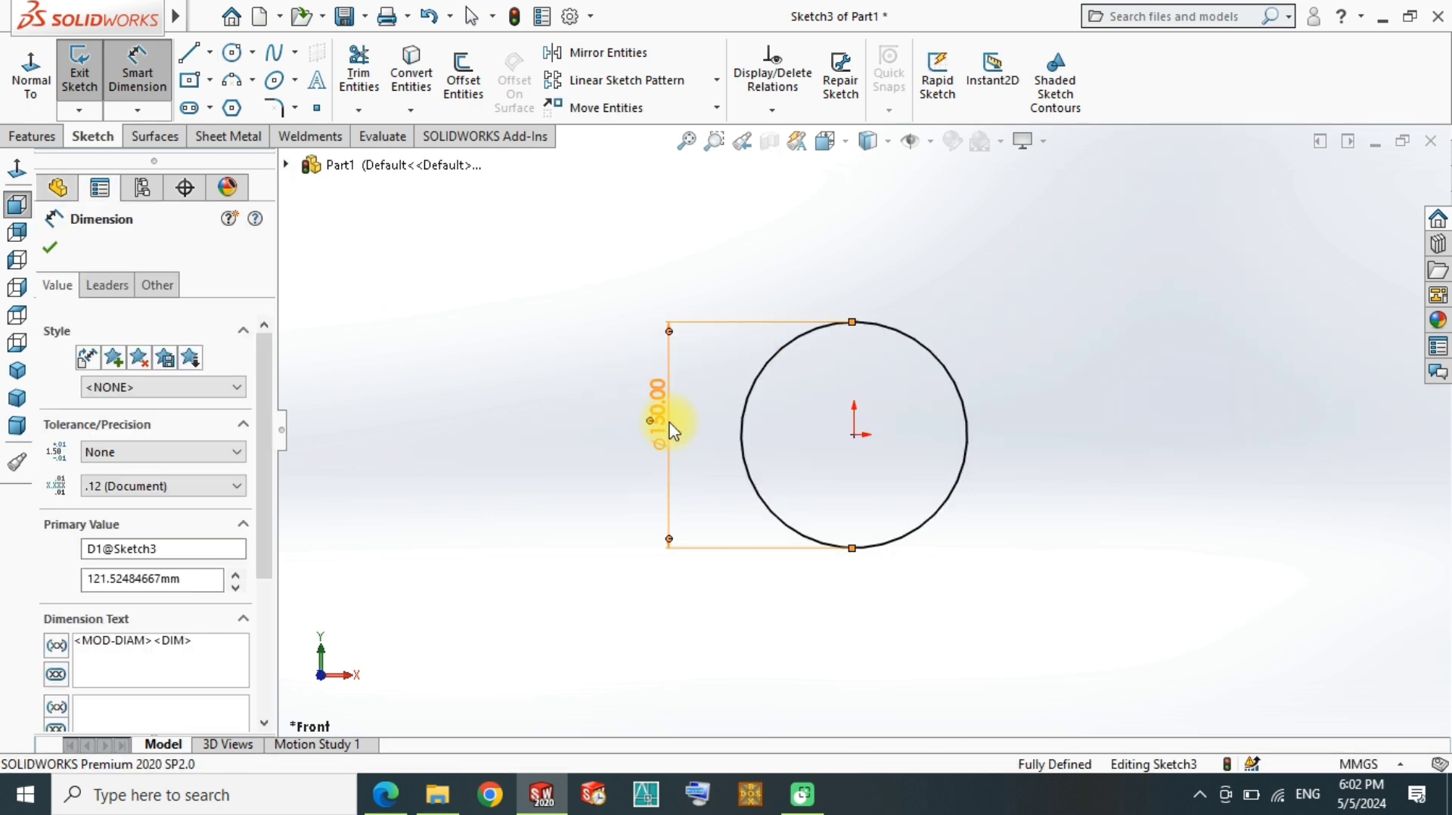
{"action": "left_click", "coordinate": [544, 421]}
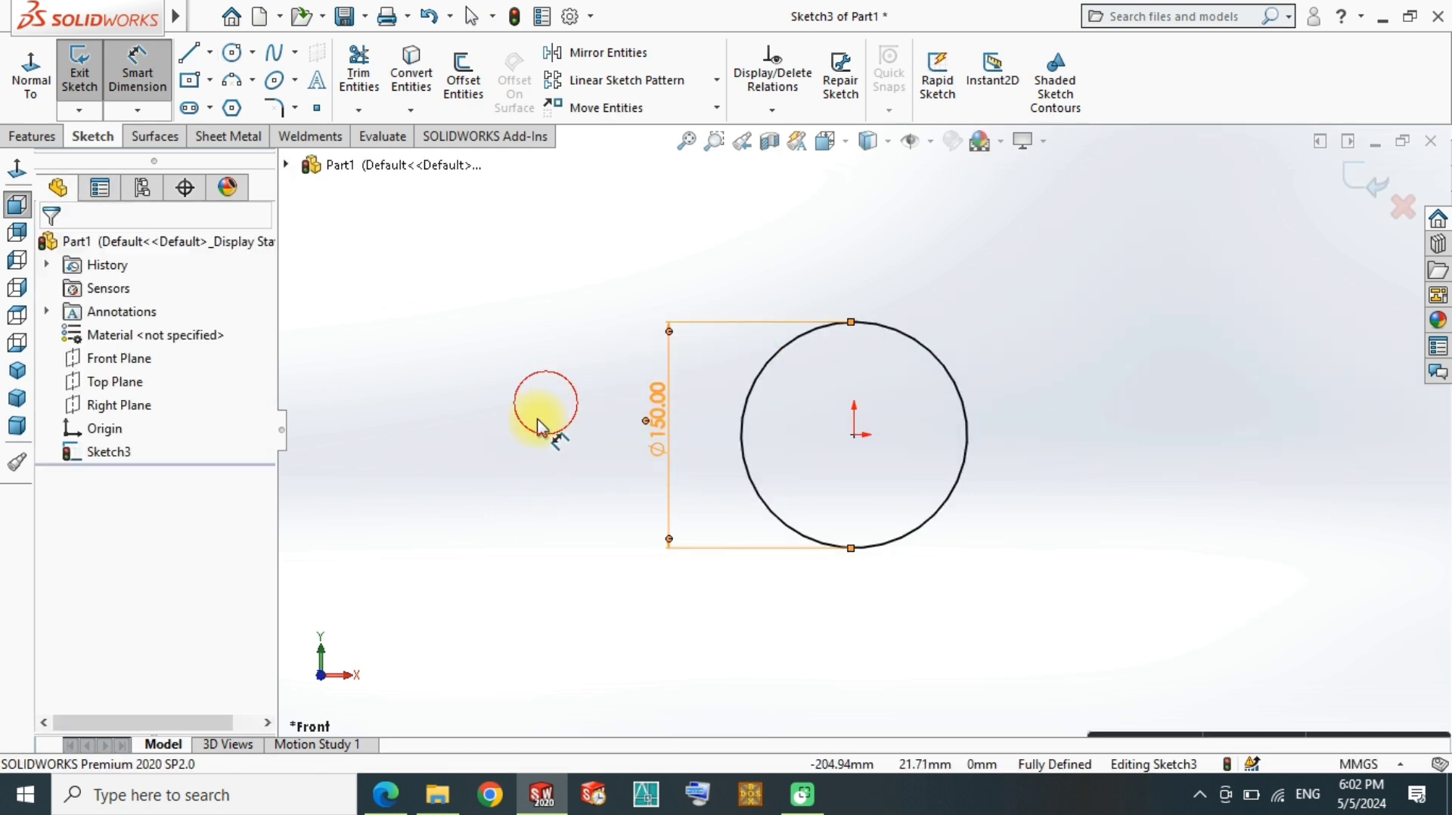
Step: Extrude the Ø150 circle into a long solid cylinder
{"action": "right_click_drag", "start_coordinate": [545, 416], "coordinate": [527, 403]}
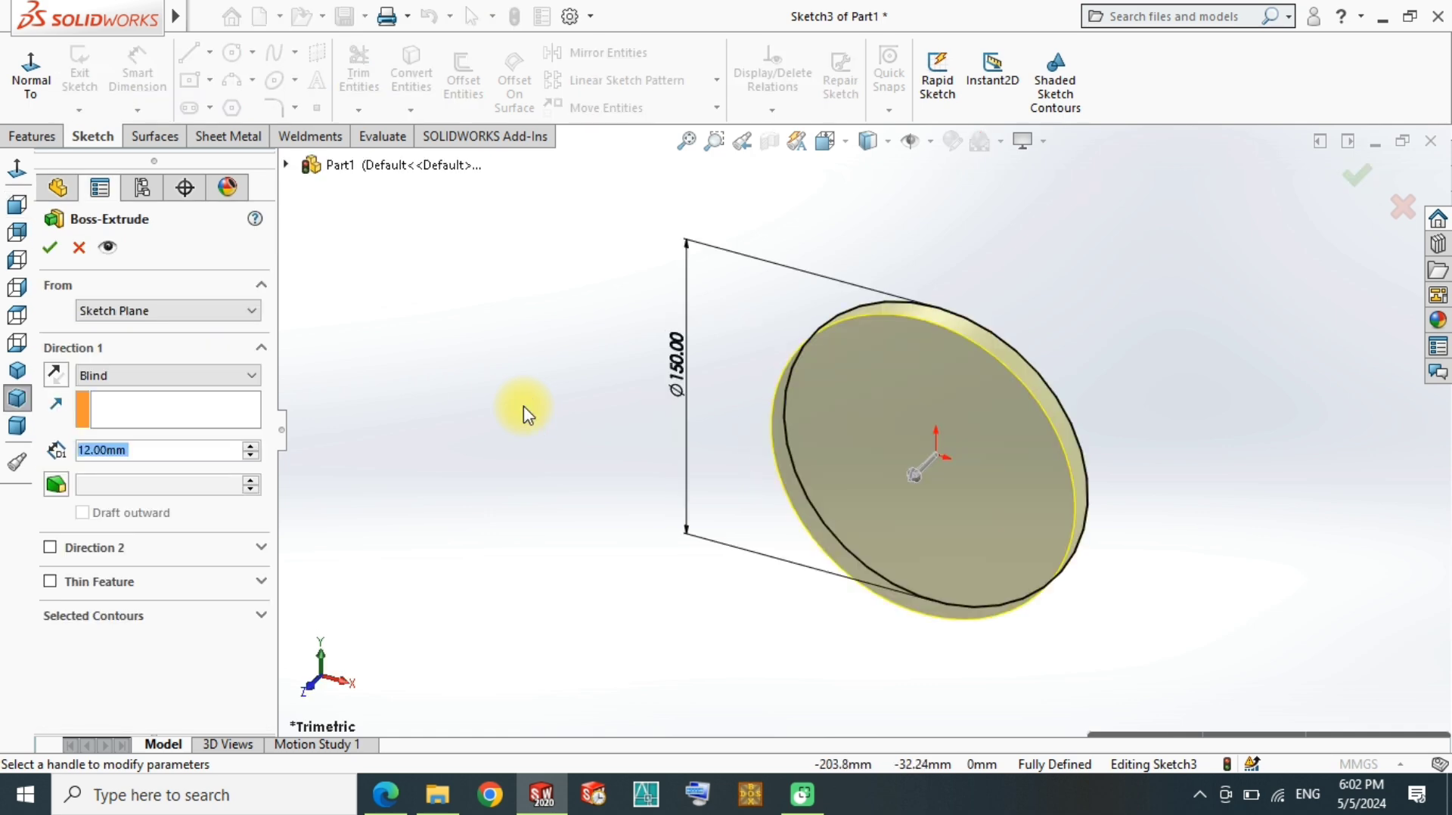
{"action": "scroll", "coordinate": [950, 518], "scroll_direction": "up", "scroll_amount": 3}
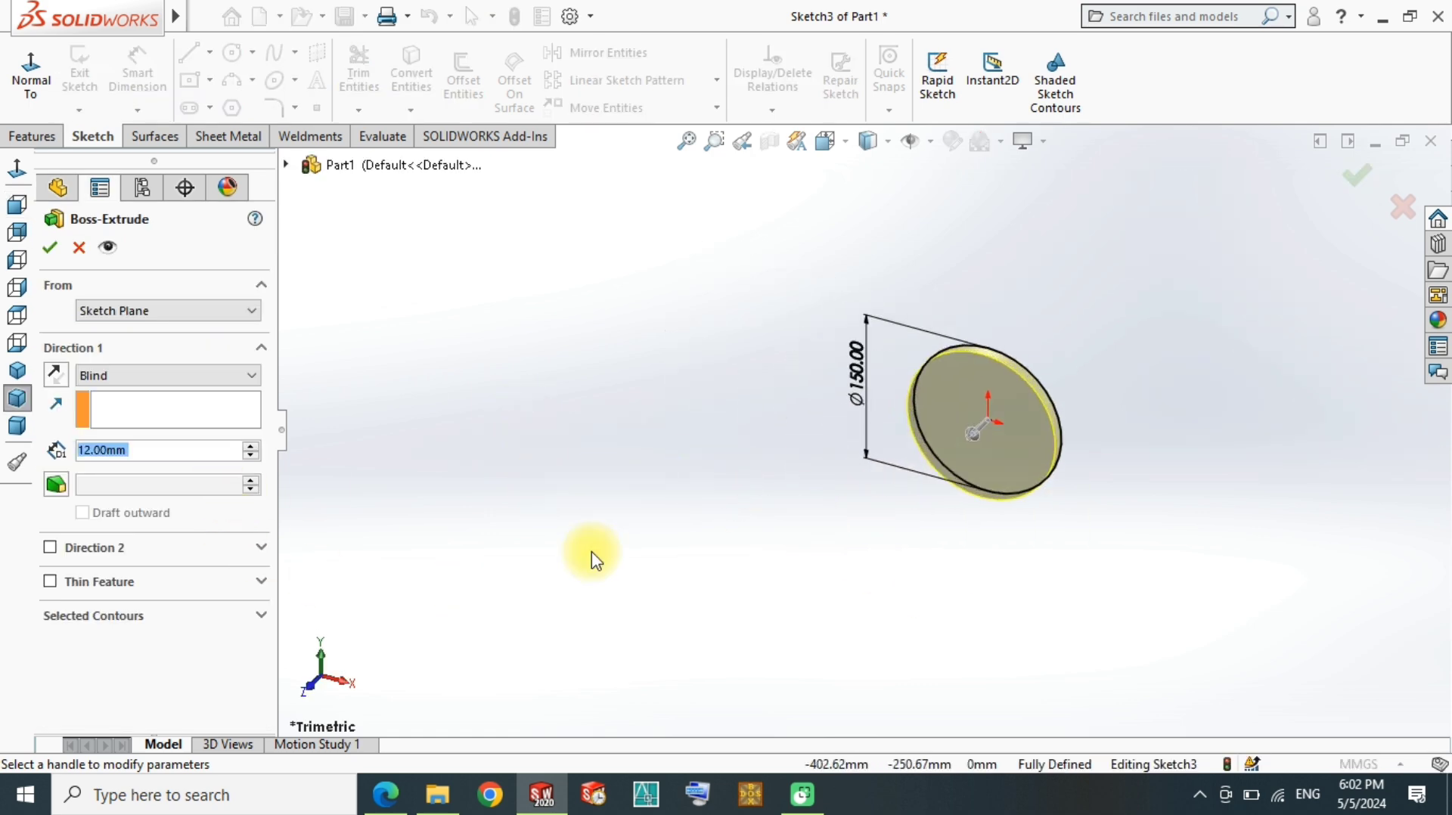
{"action": "type", "text": "262"}
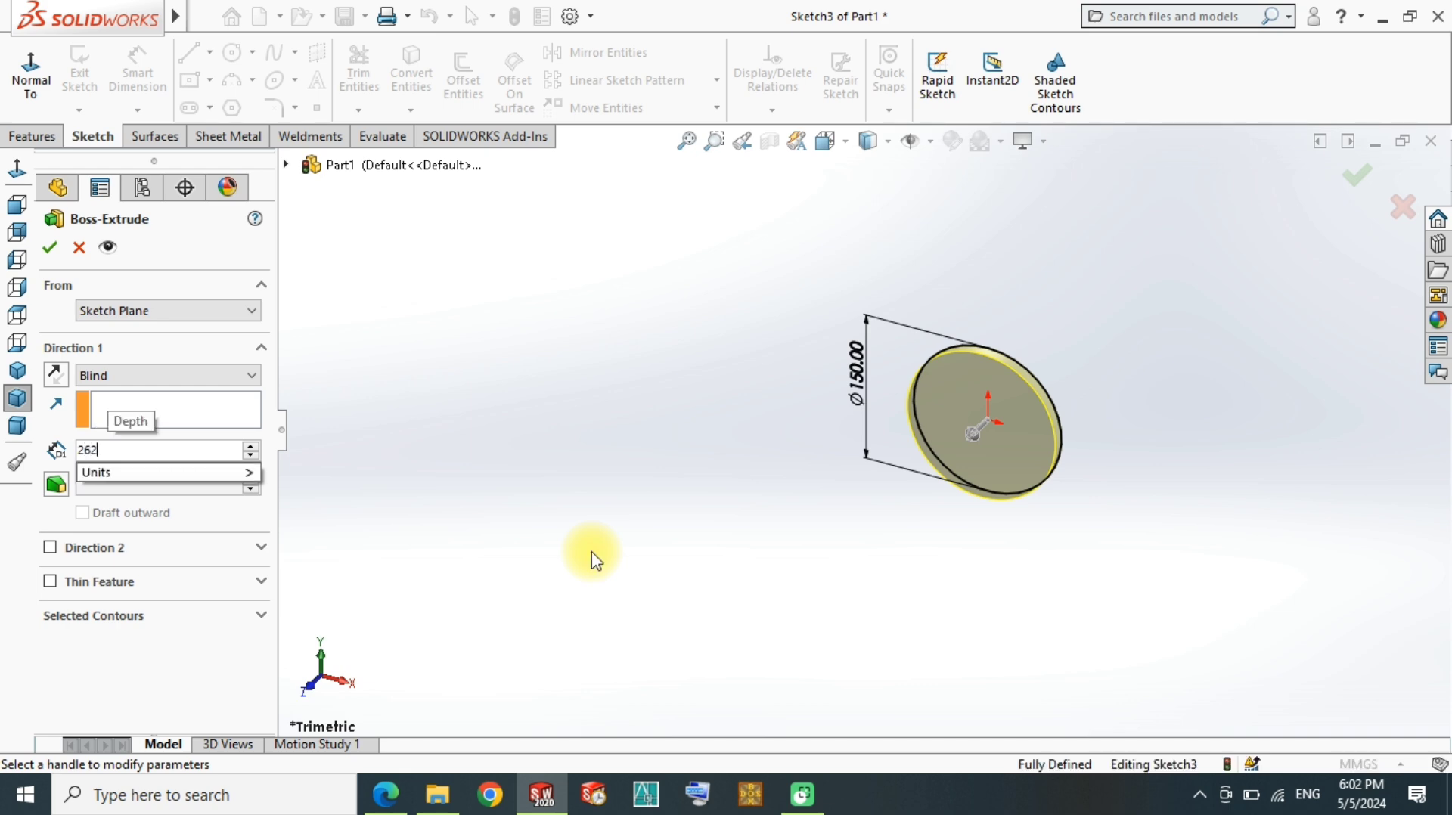
{"action": "key", "text": "Return"}
{"action": "right_click", "coordinate": [597, 560]}
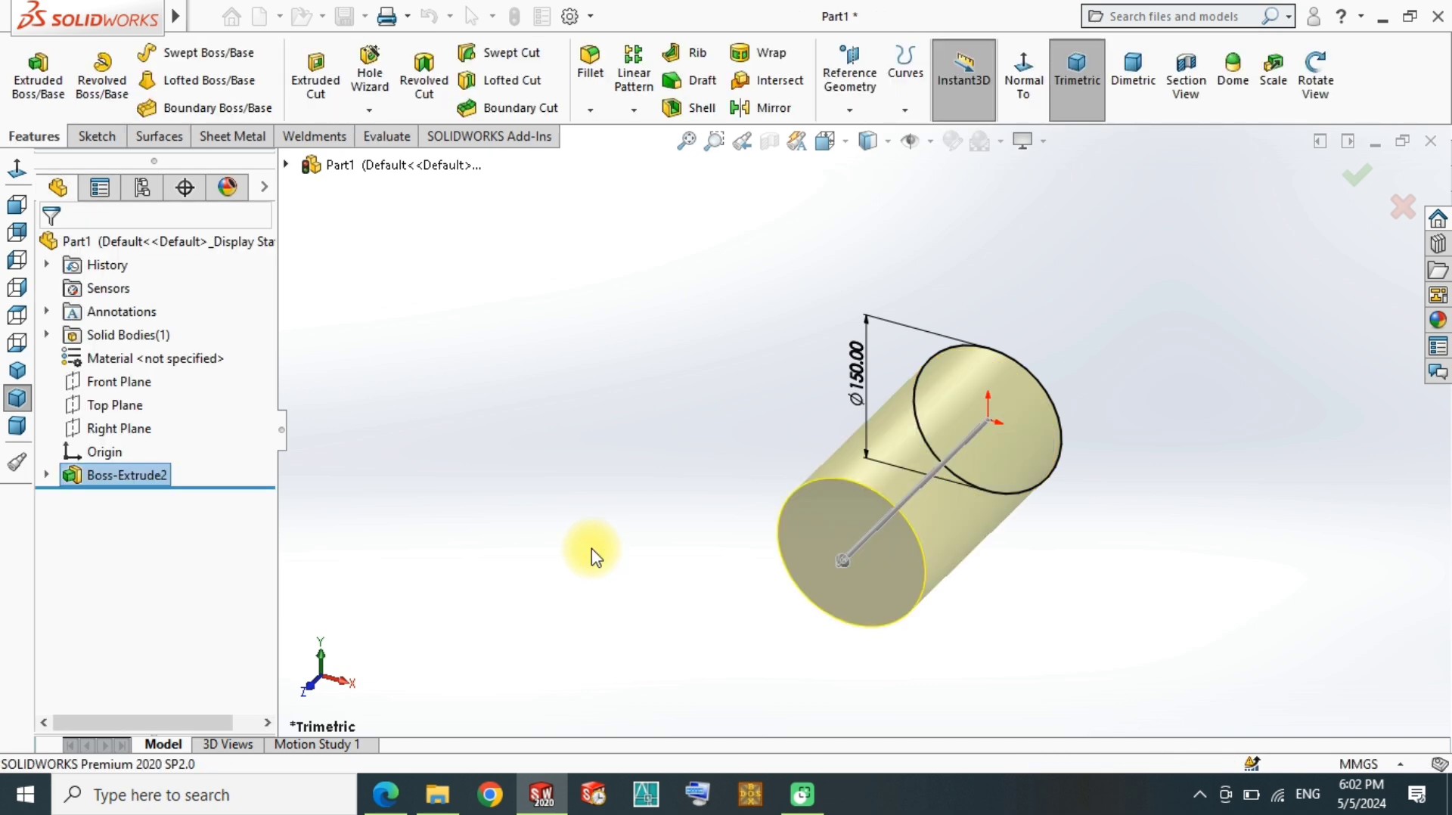
Step: Sketch a Ø125 circle centred on the cylinder's front face
{"action": "scroll", "coordinate": [885, 484], "scroll_direction": "down", "scroll_amount": 2}
{"action": "scroll", "coordinate": [673, 340], "scroll_direction": "down", "scroll_amount": 1}
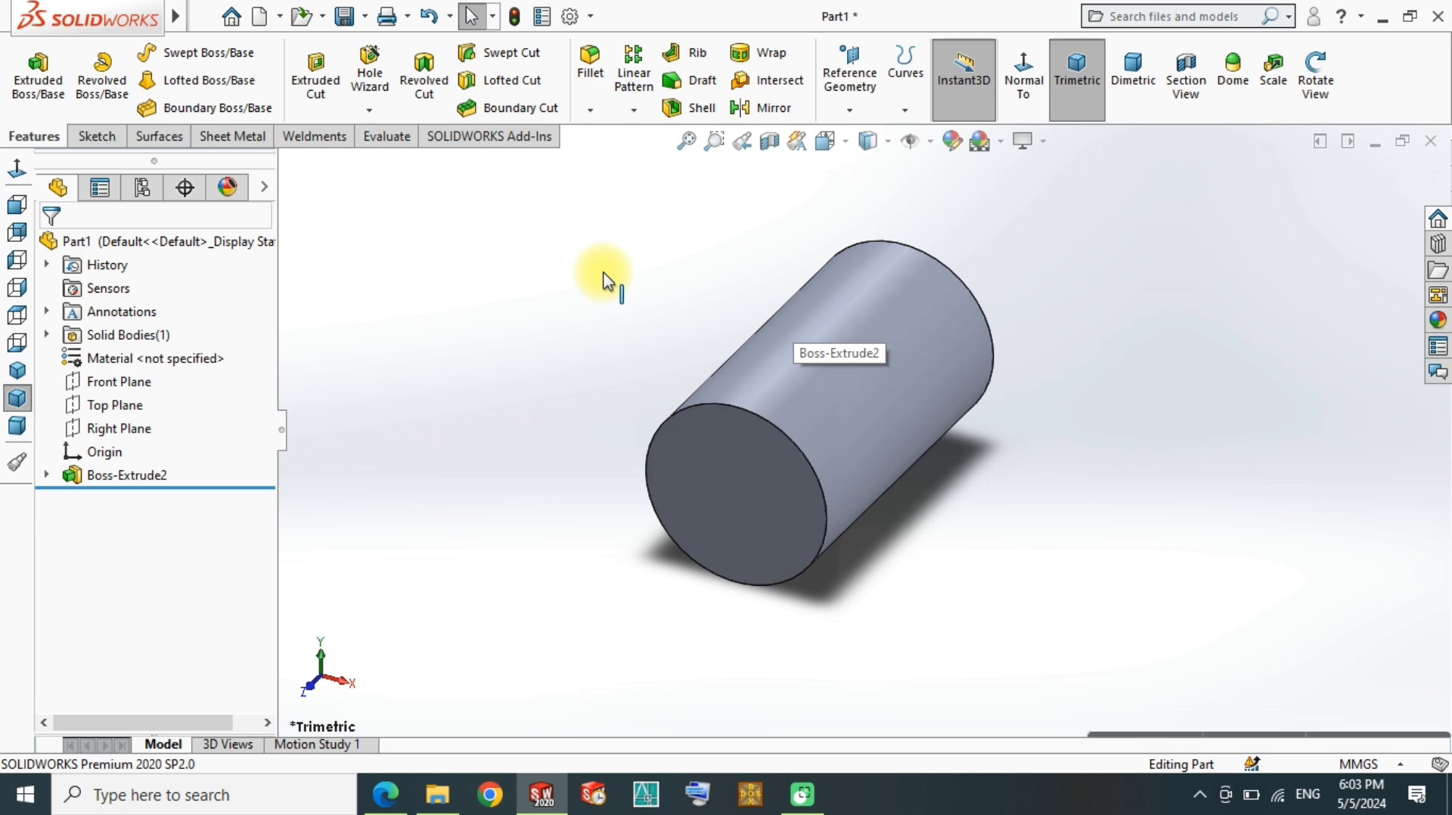
{"action": "left_click", "coordinate": [794, 501]}
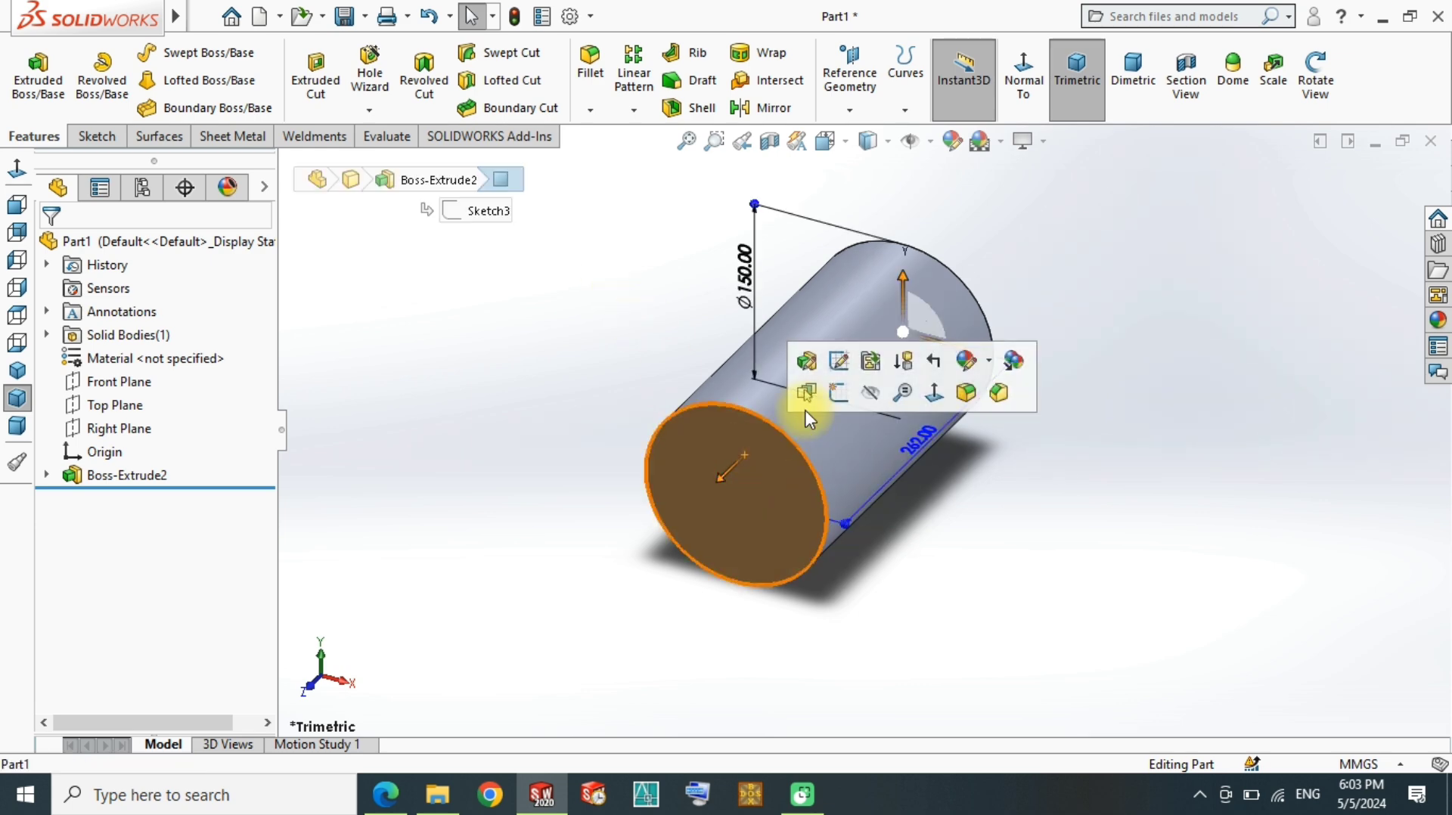
{"action": "left_click", "coordinate": [836, 390]}
{"action": "key", "text": "c"}
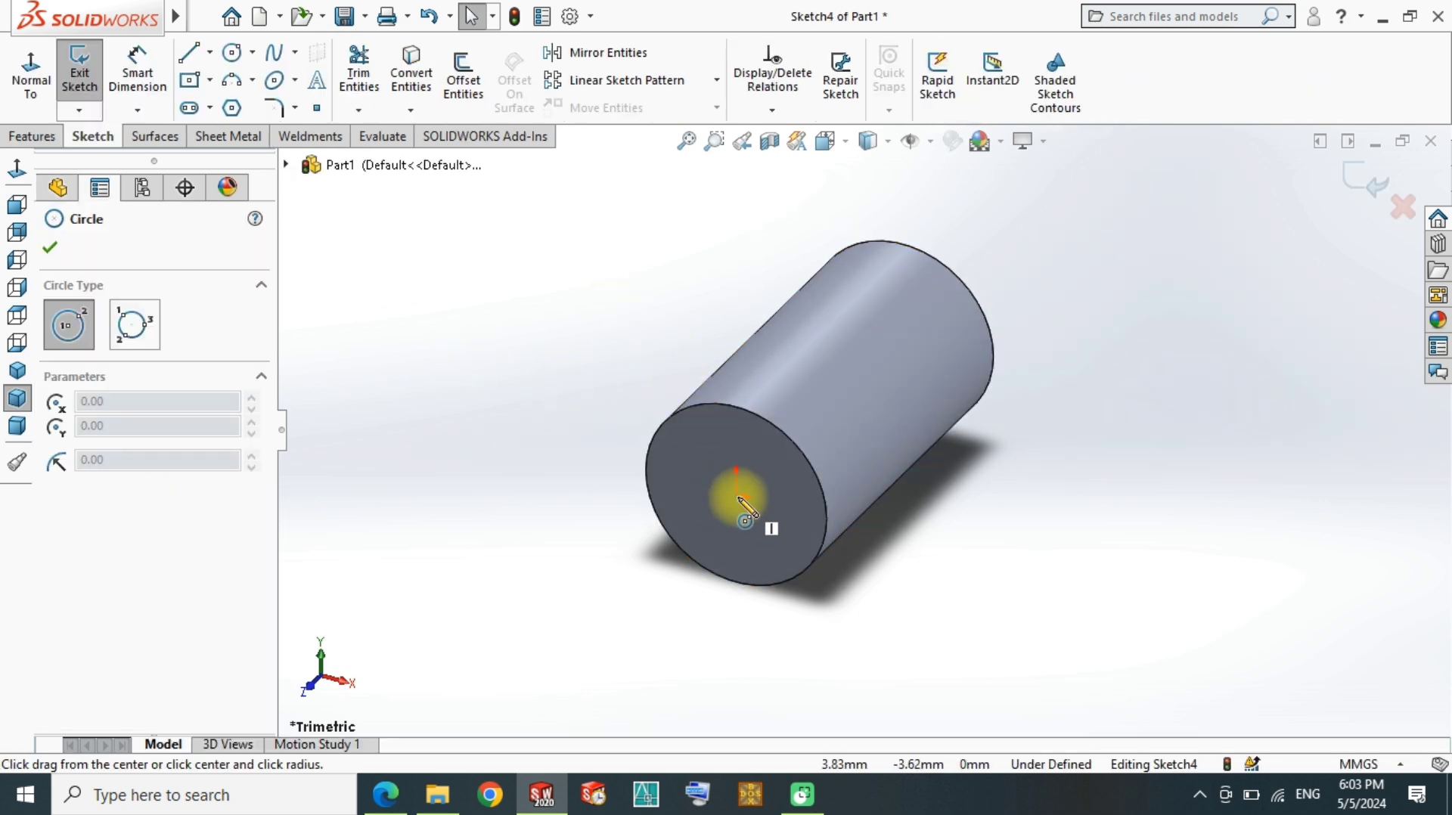
{"action": "left_click_drag", "start_coordinate": [736, 493], "coordinate": [663, 512]}
{"action": "key", "text": "d"}
{"action": "left_click", "coordinate": [665, 442]}
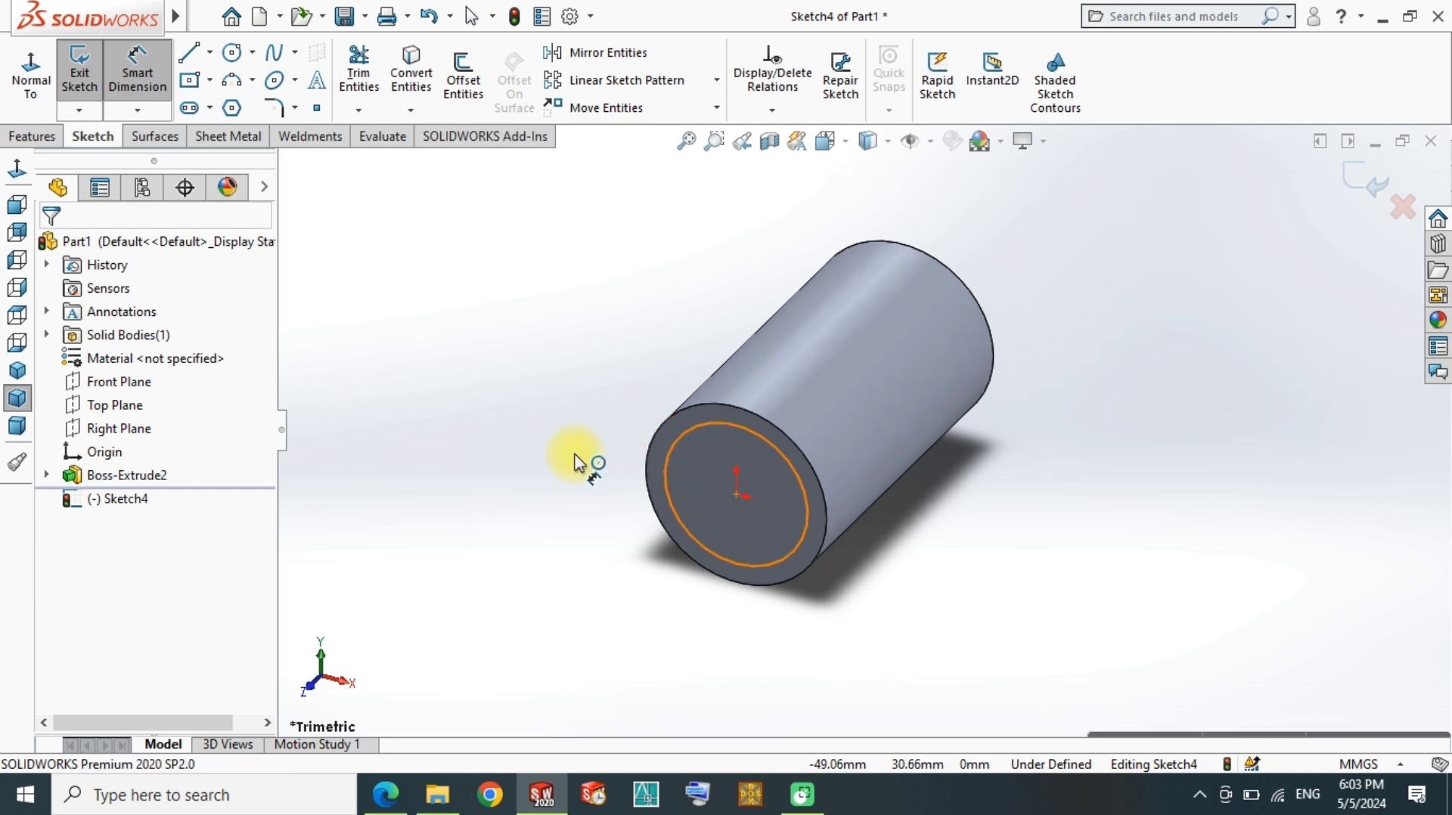
{"action": "left_click", "coordinate": [558, 464]}
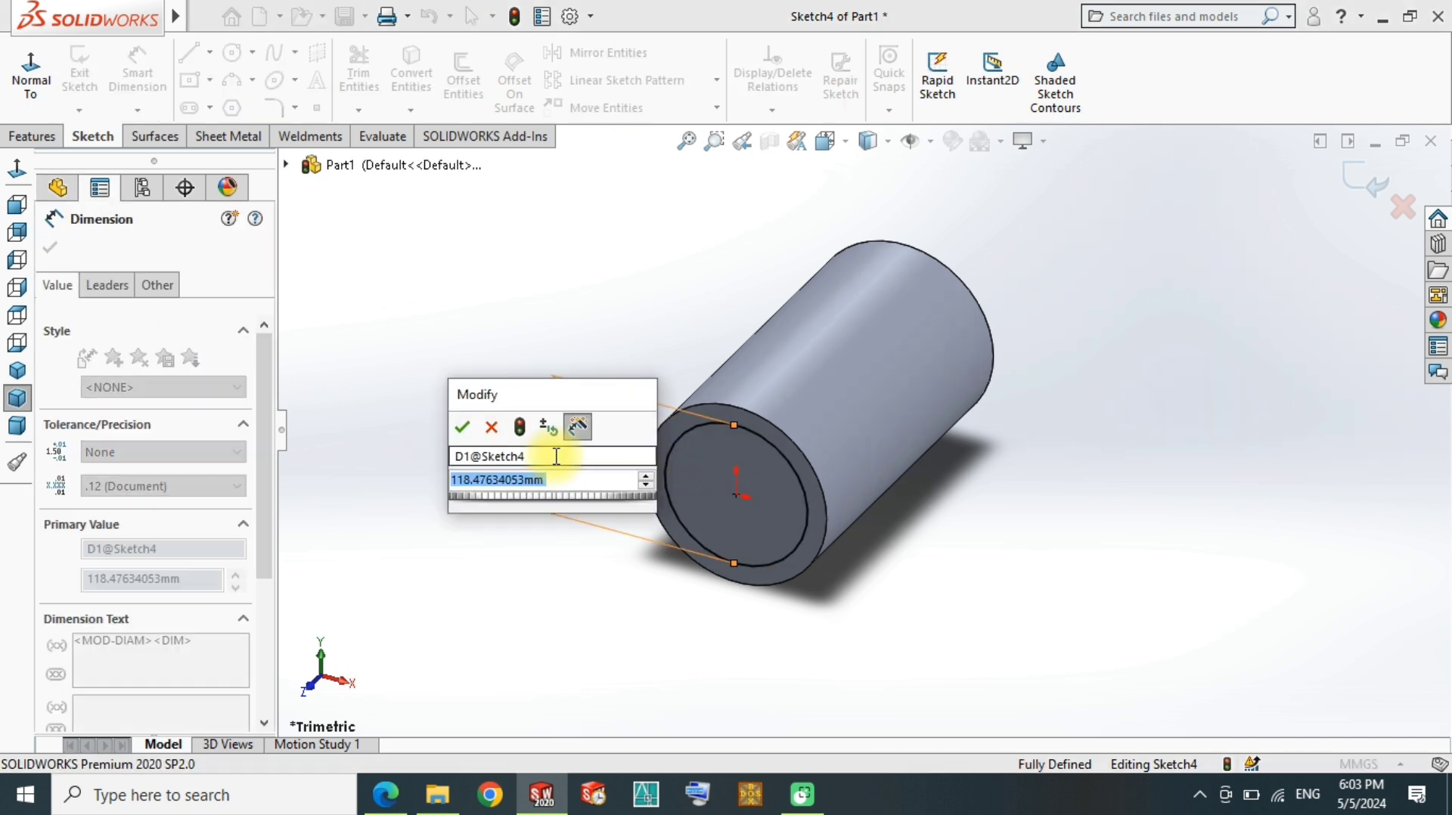
{"action": "type", "text": "125"}
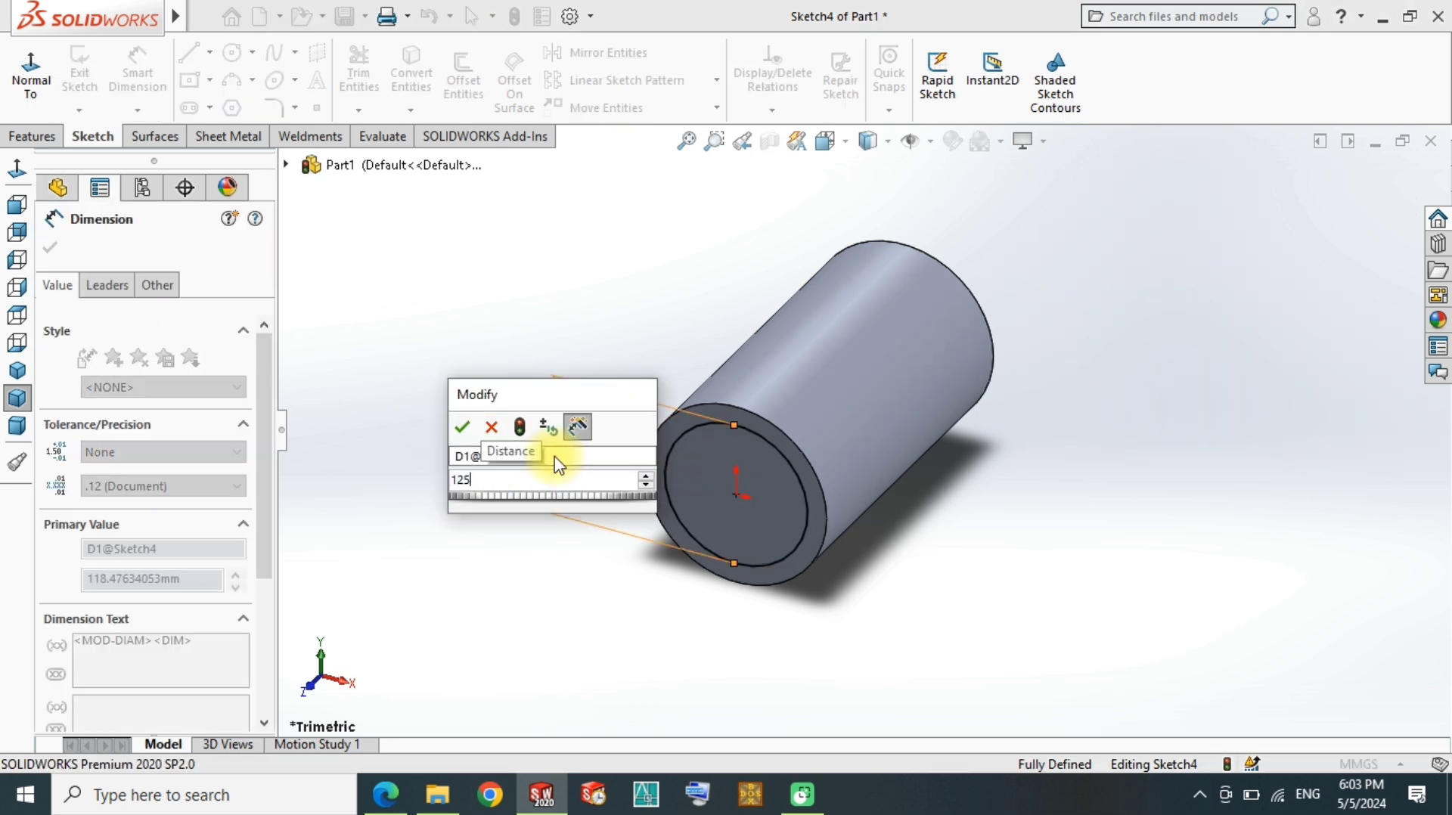
{"action": "key", "text": "Return"}
{"action": "left_click", "coordinate": [454, 340]}
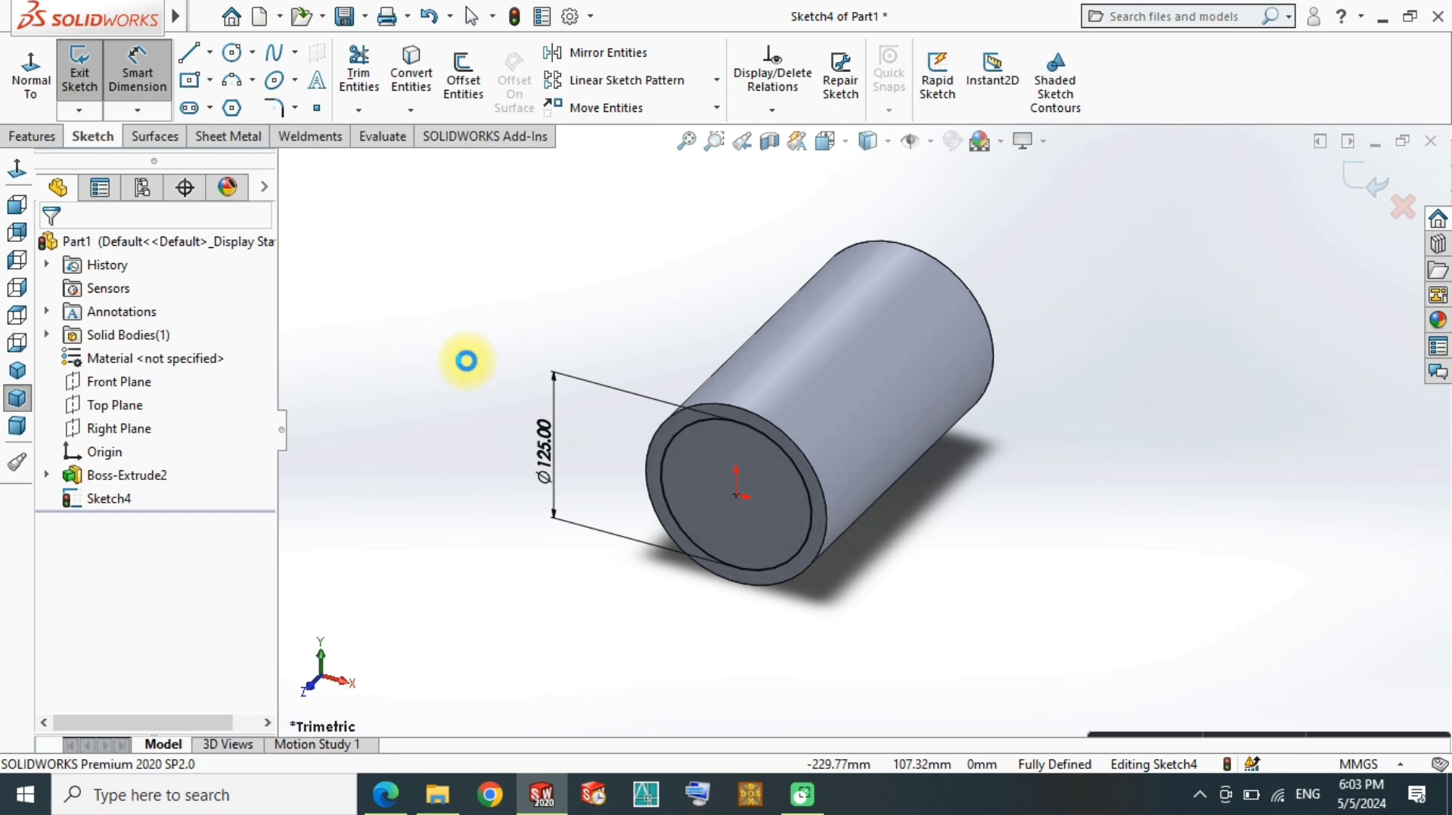
Step: Cut outside the Ø125 circle, Blind 215 mm, starting from a reversed 12 mm offset
{"action": "left_click", "coordinate": [83, 479]}
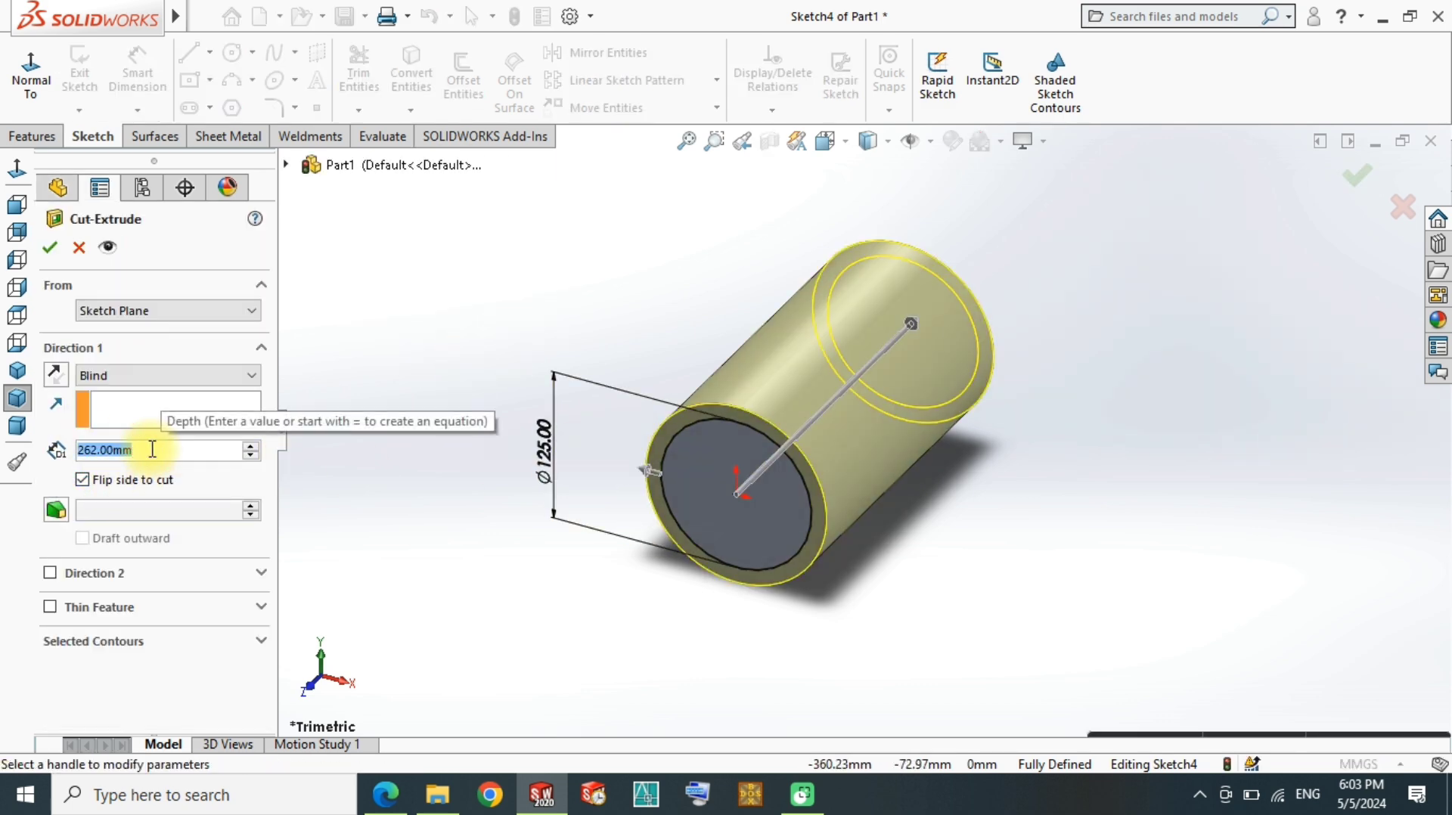
{"action": "type", "text": "215"}
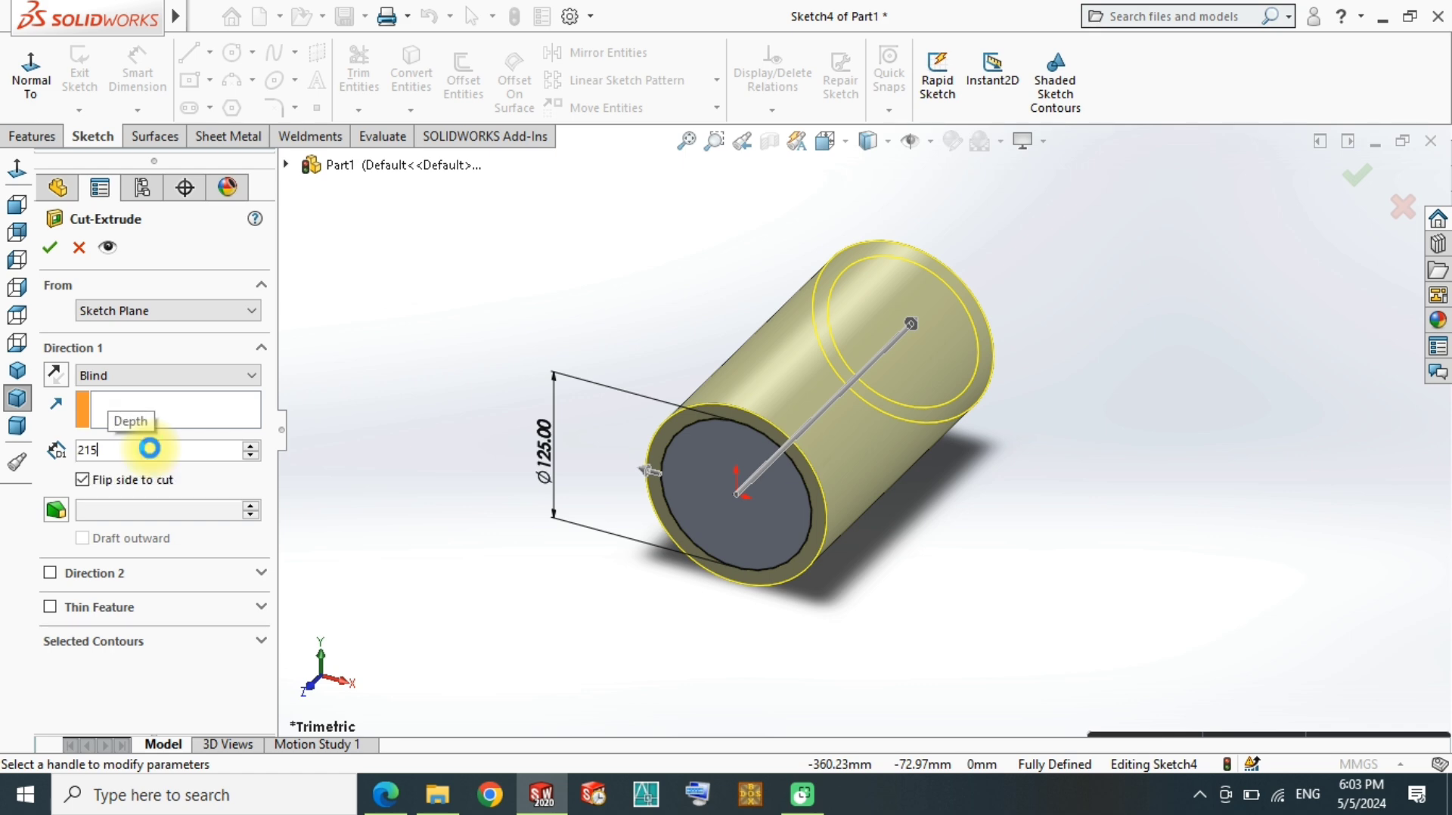
{"action": "left_click", "coordinate": [172, 316]}
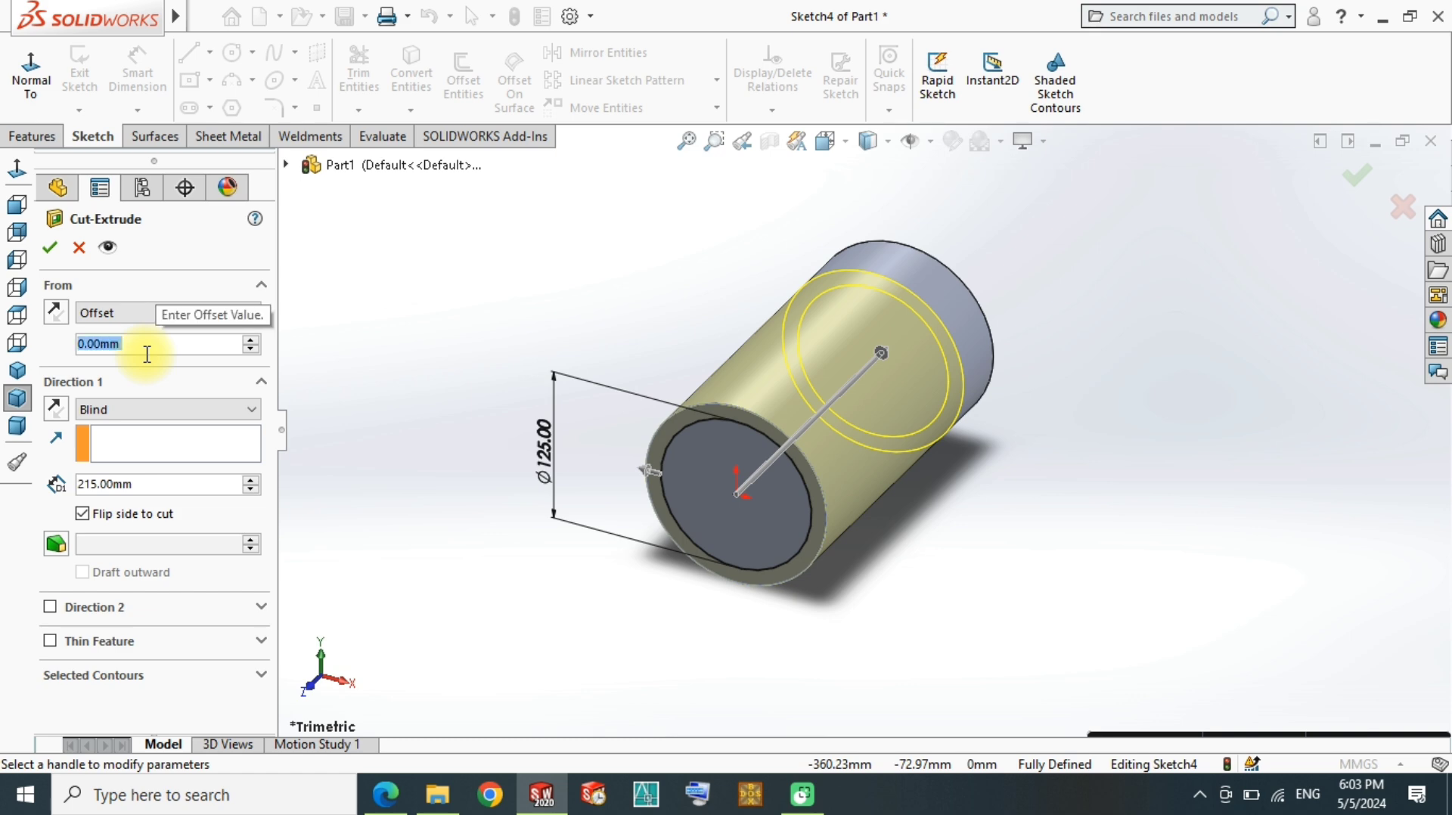
{"action": "type", "text": "12"}
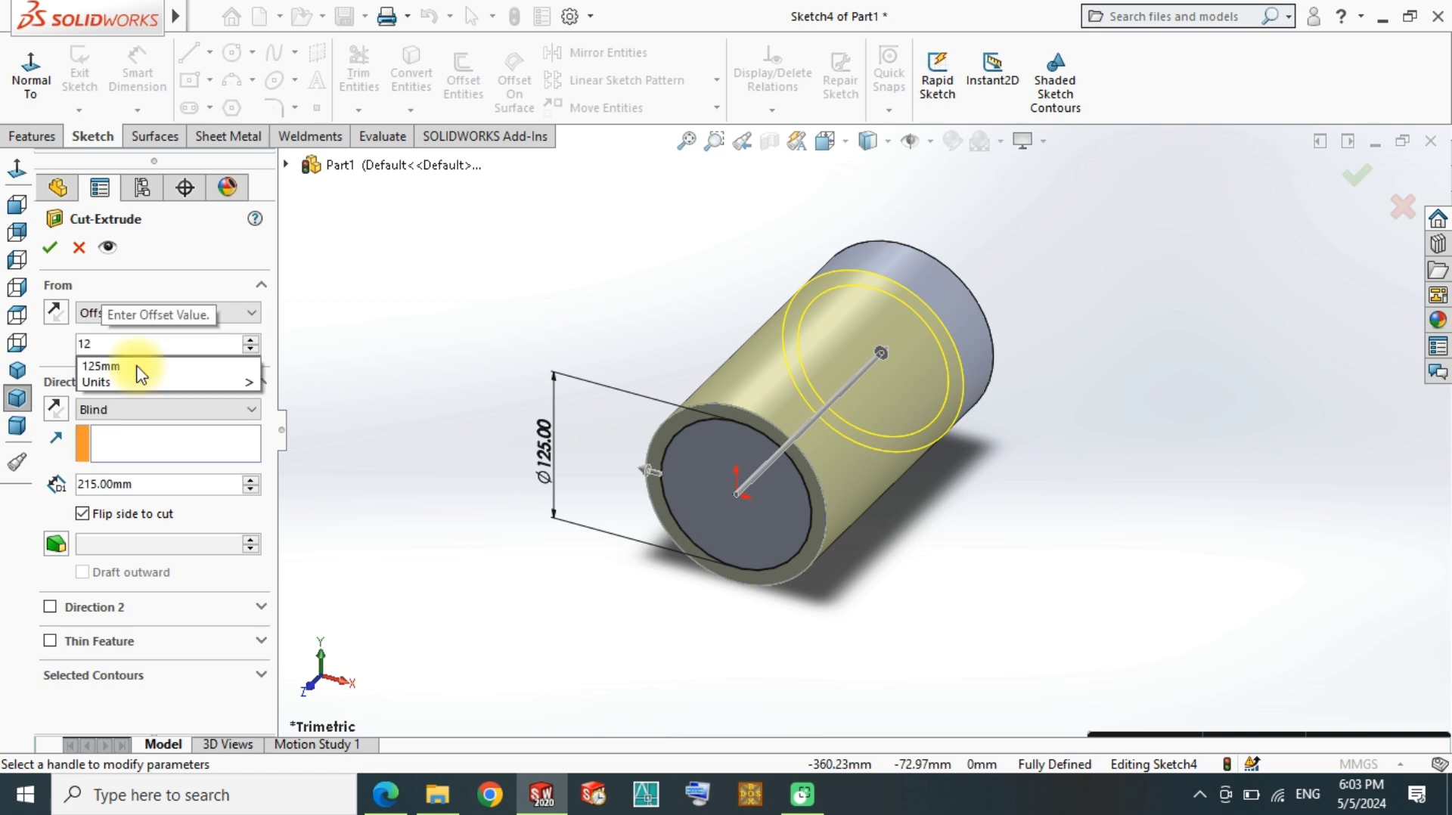
{"action": "key", "text": "Return"}
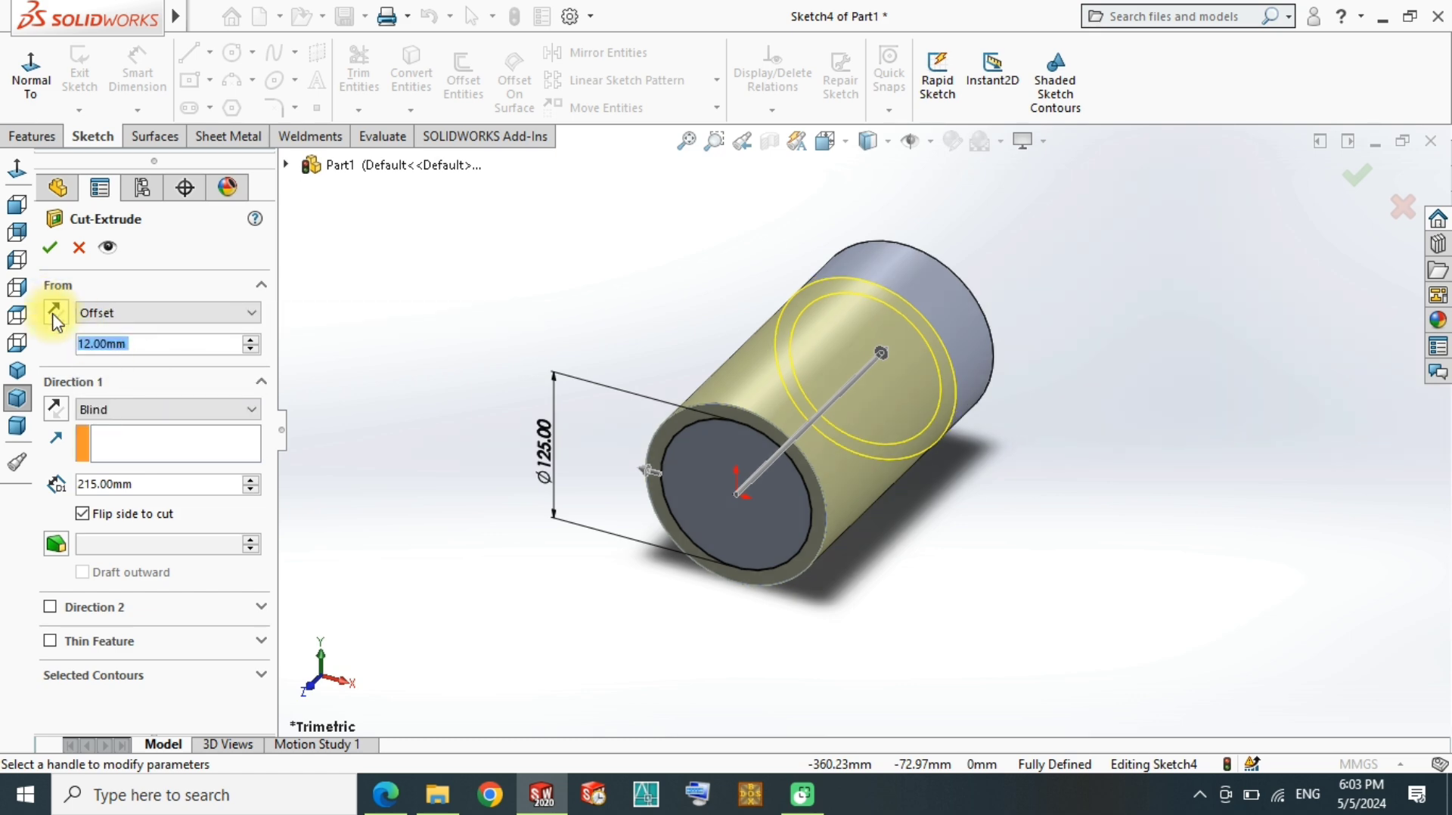
{"action": "left_click", "coordinate": [56, 323]}
{"action": "mouse_move", "coordinate": [842, 366]}
{"action": "middle_mouse_down"}
{"action": "mouse_move", "coordinate": [802, 415]}
{"action": "mouse_move", "coordinate": [658, 379]}
{"action": "mouse_move", "coordinate": [592, 395]}
{"action": "mouse_move", "coordinate": [778, 383]}
{"action": "middle_mouse_up"}
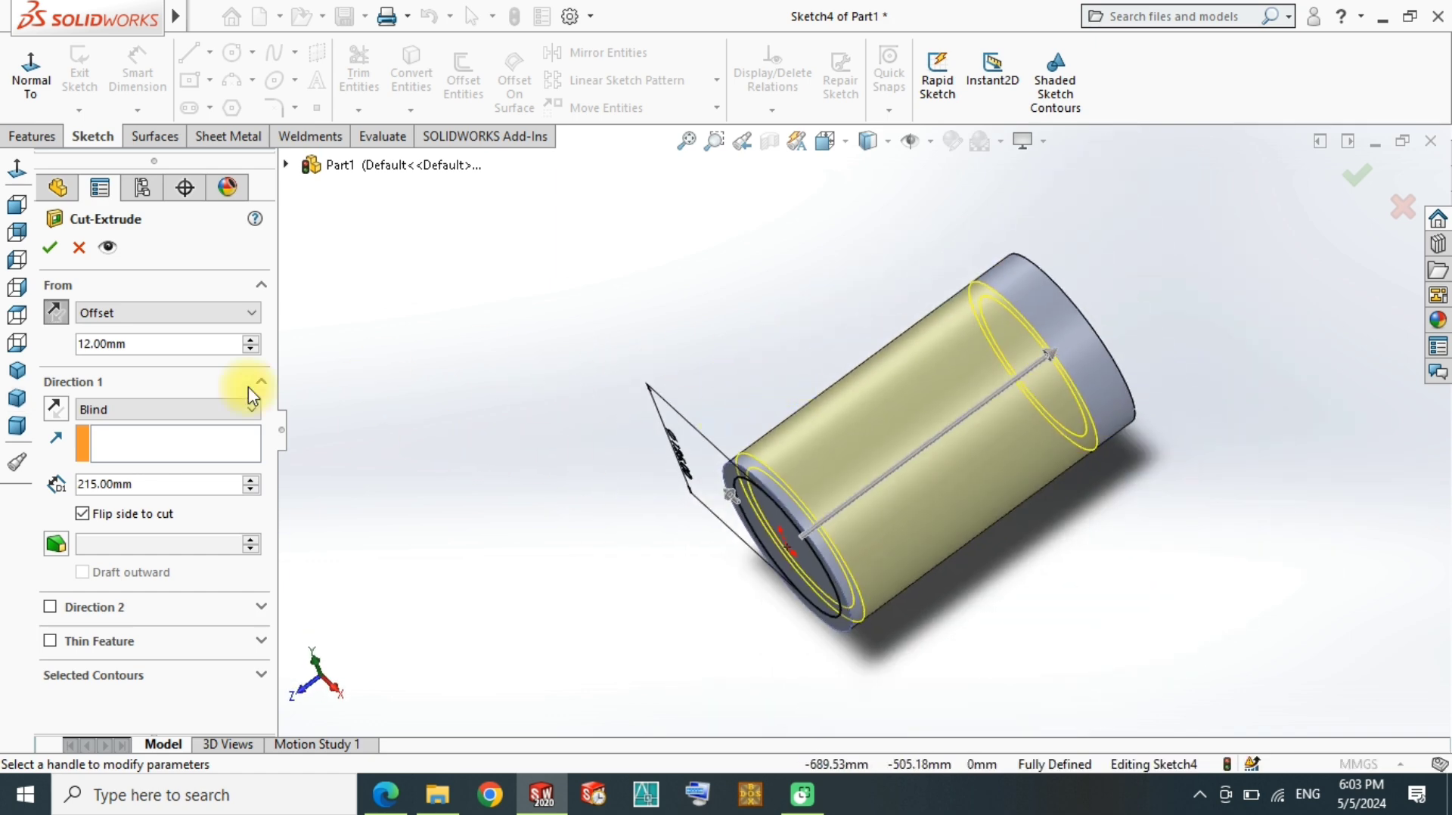
{"action": "left_click", "coordinate": [50, 247]}
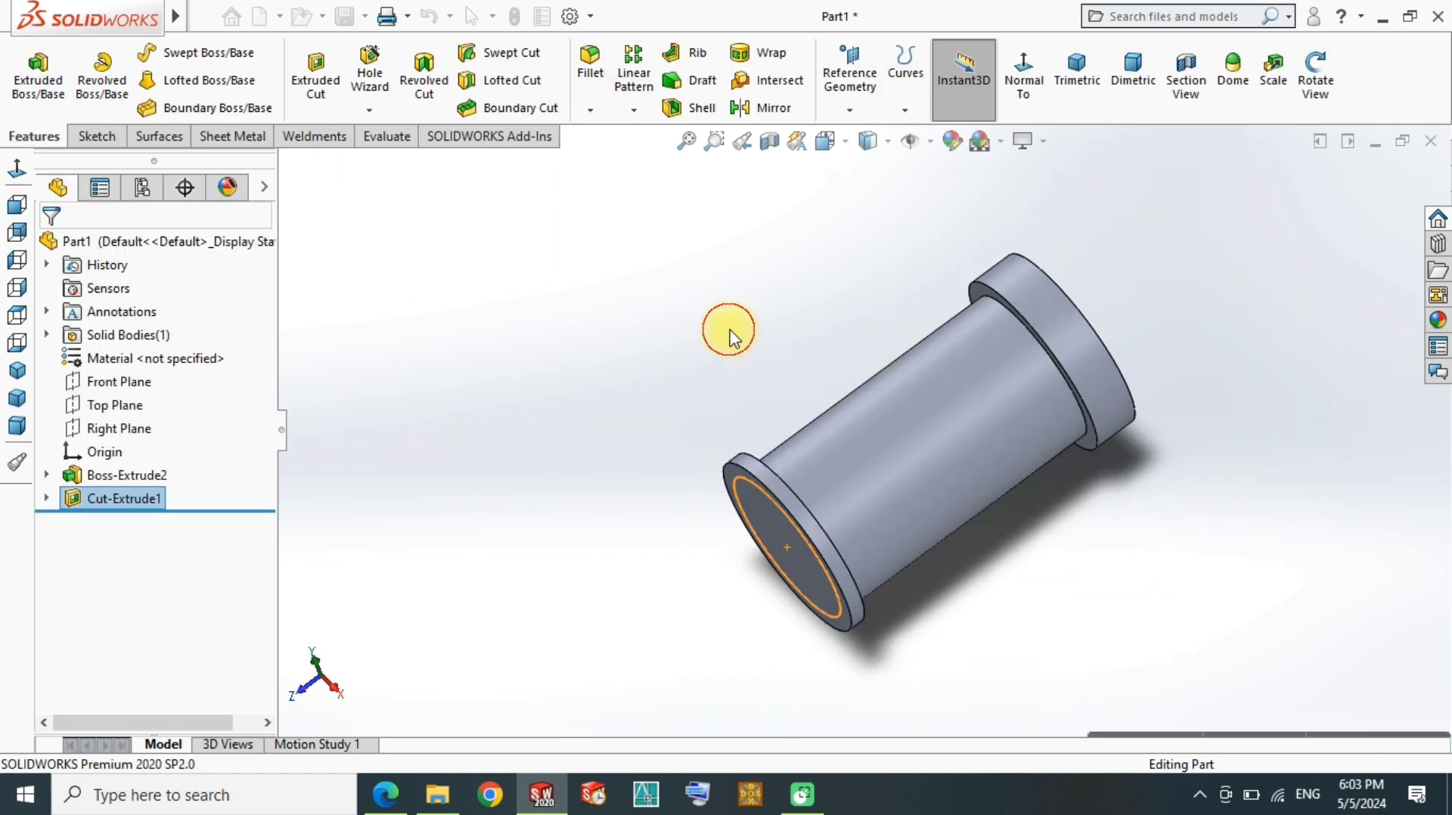
Step: Sketch a Ø100 circle at the origin on the ring face left by the first cut
{"action": "mouse_move", "coordinate": [726, 327]}
{"action": "middle_mouse_down"}
{"action": "mouse_move", "coordinate": [1045, 409]}
{"action": "mouse_move", "coordinate": [904, 444]}
{"action": "mouse_move", "coordinate": [1011, 473]}
{"action": "mouse_move", "coordinate": [752, 402]}
{"action": "middle_mouse_up"}
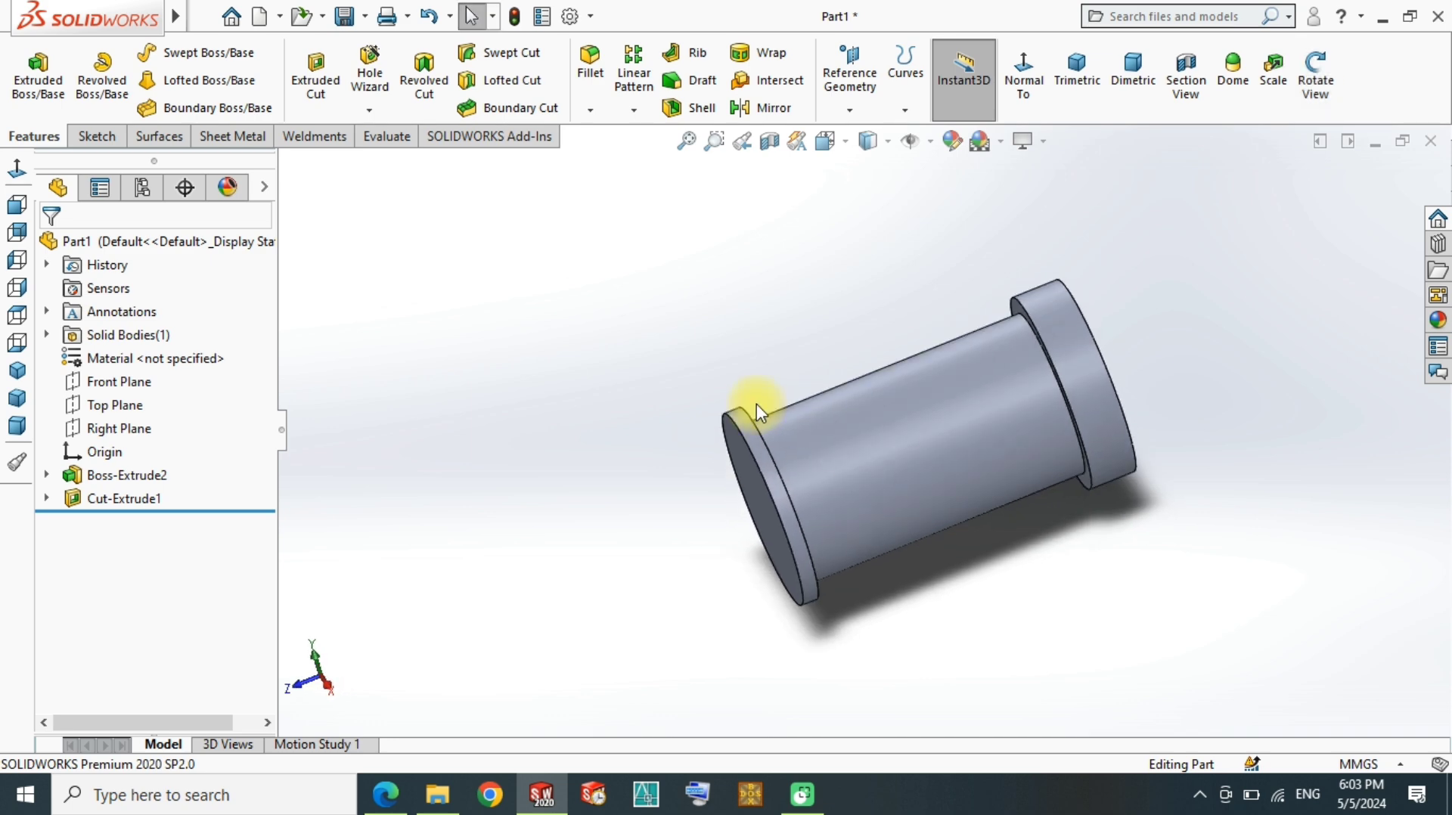
{"action": "scroll", "coordinate": [756, 409], "scroll_direction": "down", "scroll_amount": 5}
{"action": "scroll", "coordinate": [1098, 517], "scroll_direction": "up", "scroll_amount": 5}
{"action": "mouse_move", "coordinate": [1225, 376]}
{"action": "middle_mouse_down"}
{"action": "mouse_move", "coordinate": [1205, 315]}
{"action": "mouse_move", "coordinate": [1092, 328]}
{"action": "mouse_move", "coordinate": [1271, 389]}
{"action": "mouse_move", "coordinate": [1258, 412]}
{"action": "mouse_move", "coordinate": [1119, 388]}
{"action": "mouse_move", "coordinate": [1095, 464]}
{"action": "mouse_move", "coordinate": [972, 509]}
{"action": "mouse_move", "coordinate": [962, 464]}
{"action": "mouse_move", "coordinate": [849, 415]}
{"action": "mouse_move", "coordinate": [996, 360]}
{"action": "mouse_move", "coordinate": [859, 469]}
{"action": "mouse_move", "coordinate": [923, 411]}
{"action": "mouse_move", "coordinate": [884, 421]}
{"action": "middle_mouse_up"}
{"action": "scroll", "coordinate": [859, 470], "scroll_direction": "down", "scroll_amount": 3}
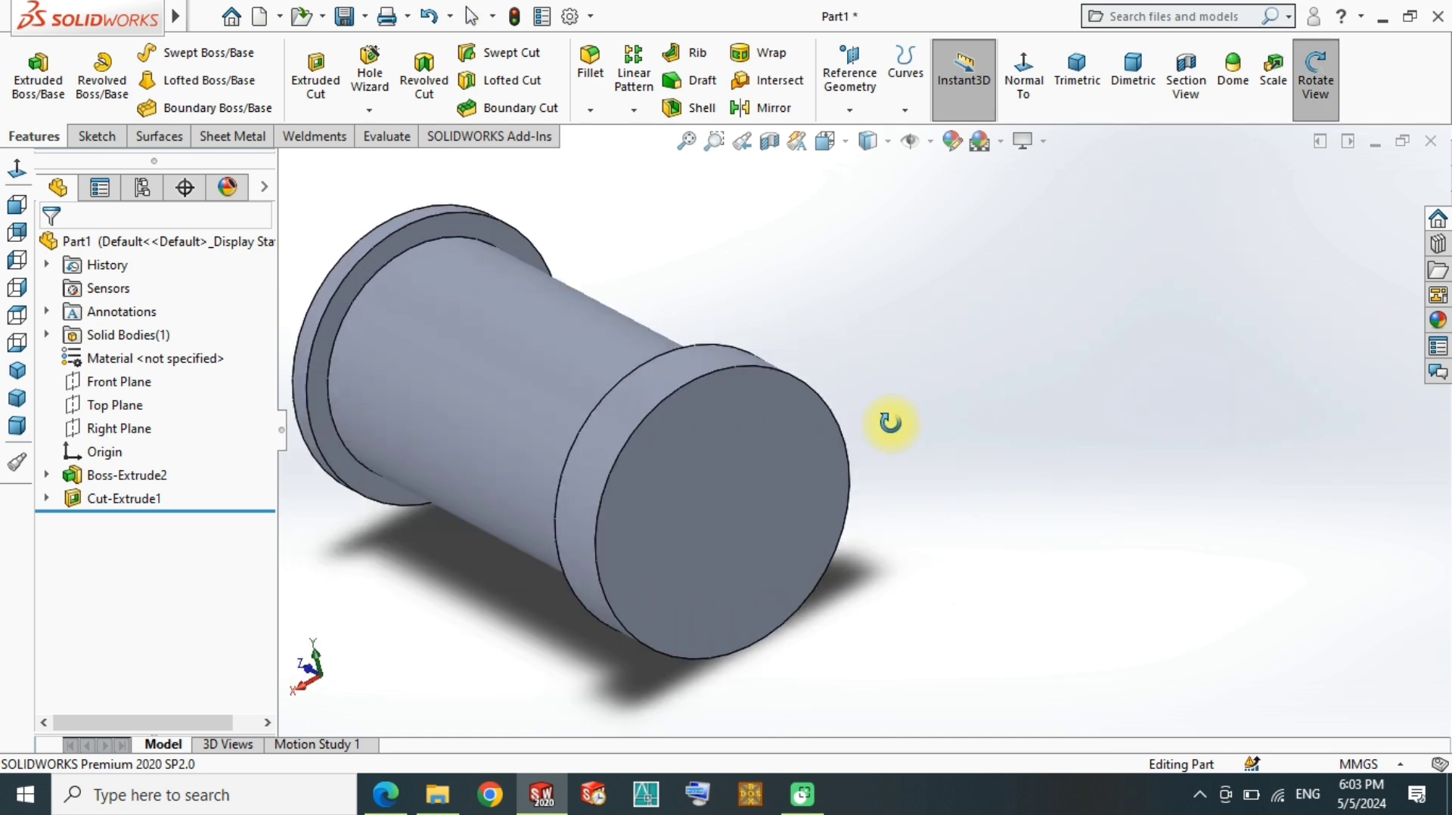
{"action": "mouse_move", "coordinate": [718, 418]}
{"action": "middle_mouse_down"}
{"action": "mouse_move", "coordinate": [923, 396]}
{"action": "mouse_move", "coordinate": [778, 314]}
{"action": "middle_mouse_up"}
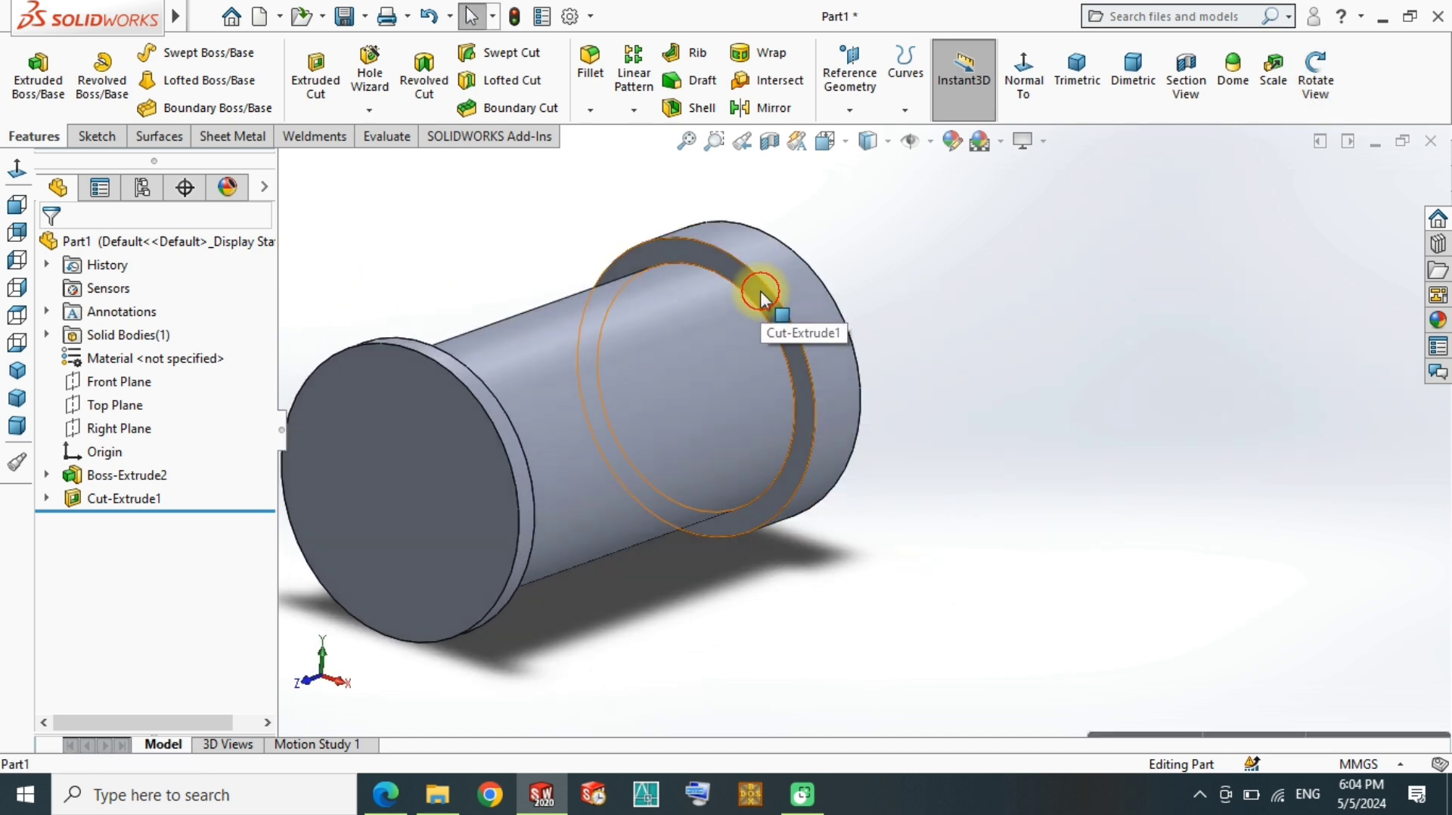
{"action": "left_click", "coordinate": [738, 294]}
{"action": "left_click", "coordinate": [856, 227]}
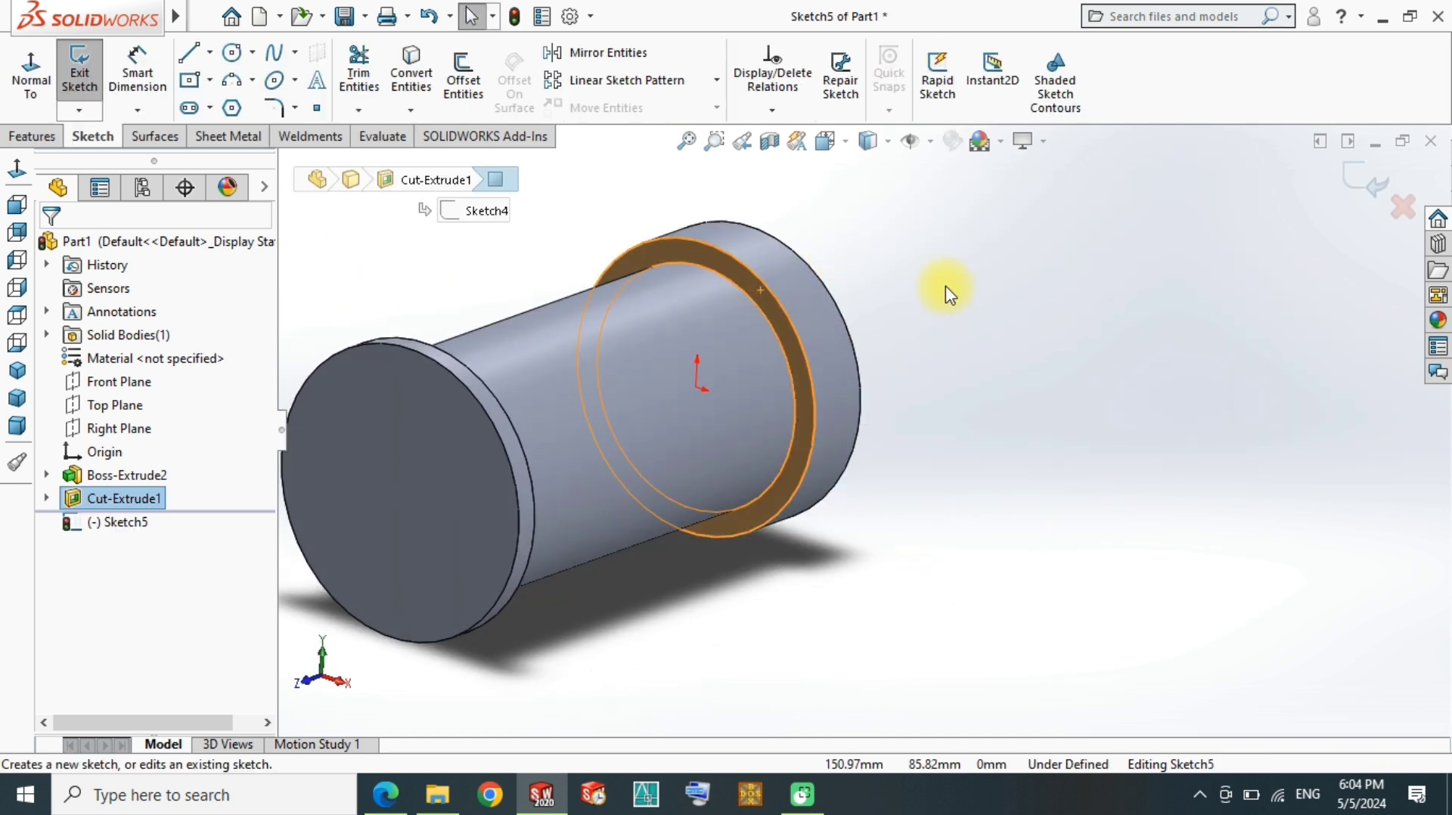
{"action": "left_click", "coordinate": [697, 387]}
{"action": "left_click", "coordinate": [768, 387]}
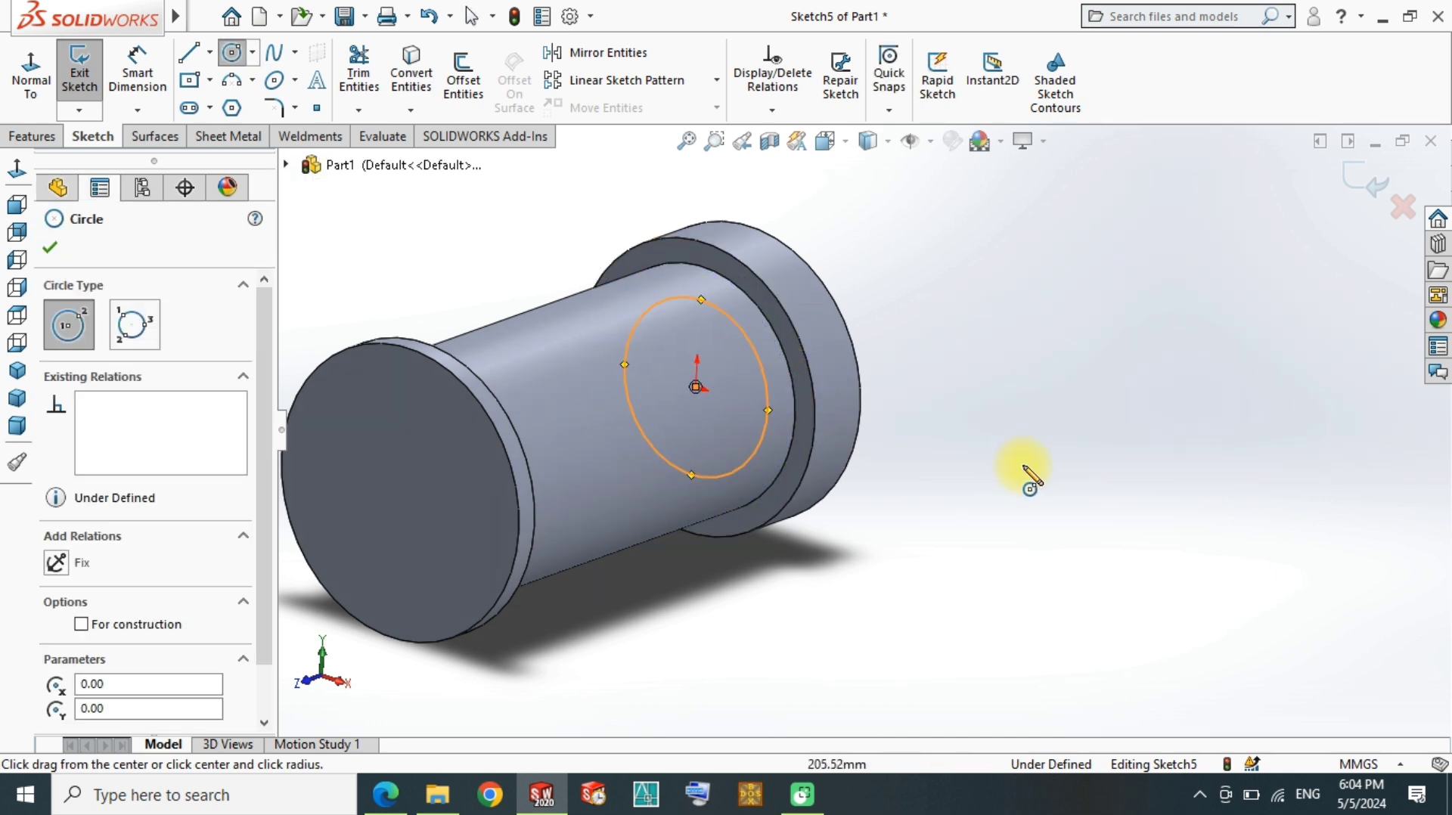
{"action": "right_click_drag", "start_coordinate": [1022, 466], "coordinate": [1021, 363]}
{"action": "left_click", "coordinate": [757, 359]}
{"action": "left_click", "coordinate": [735, 379]}
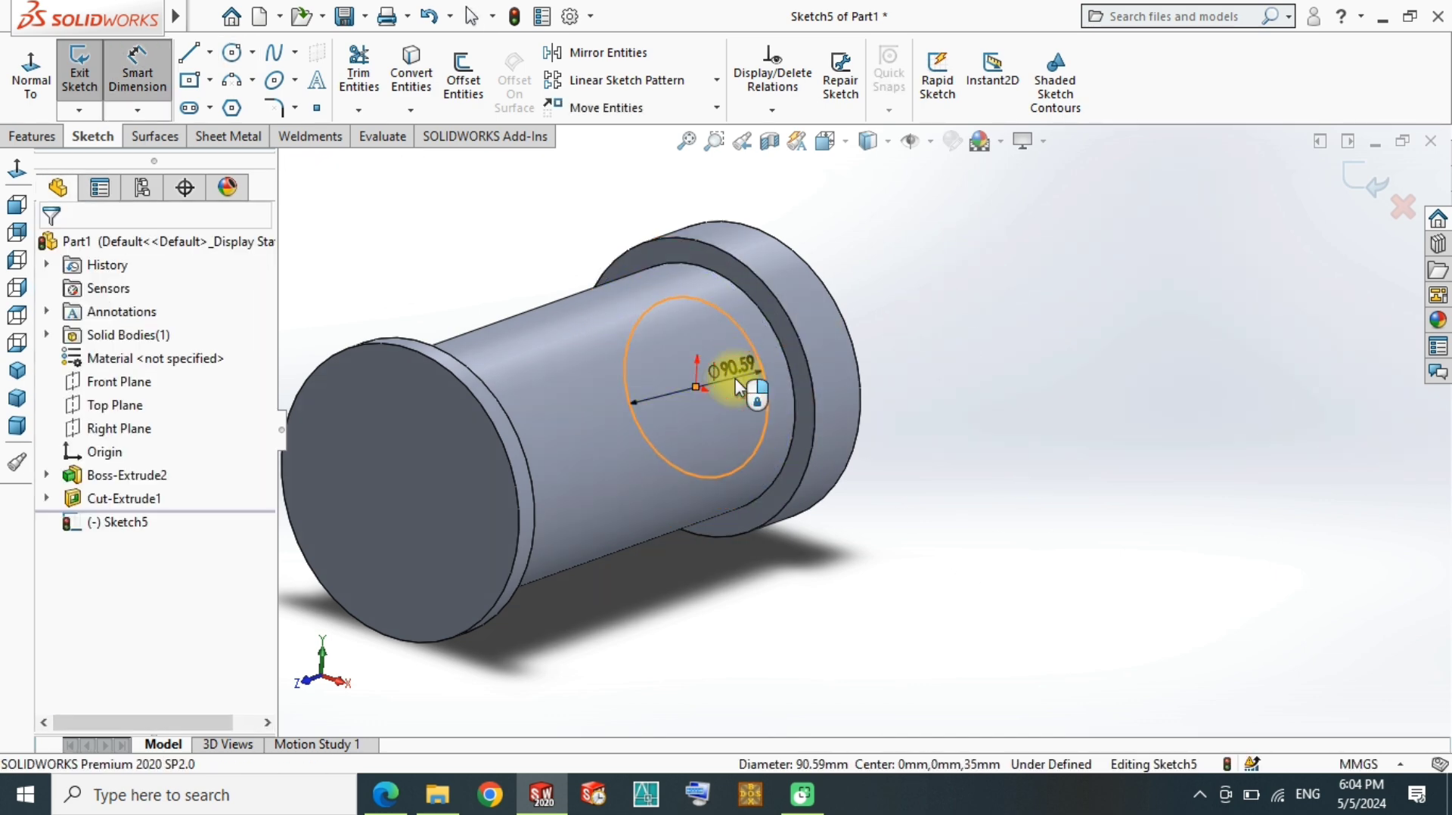
{"action": "type", "text": "100"}
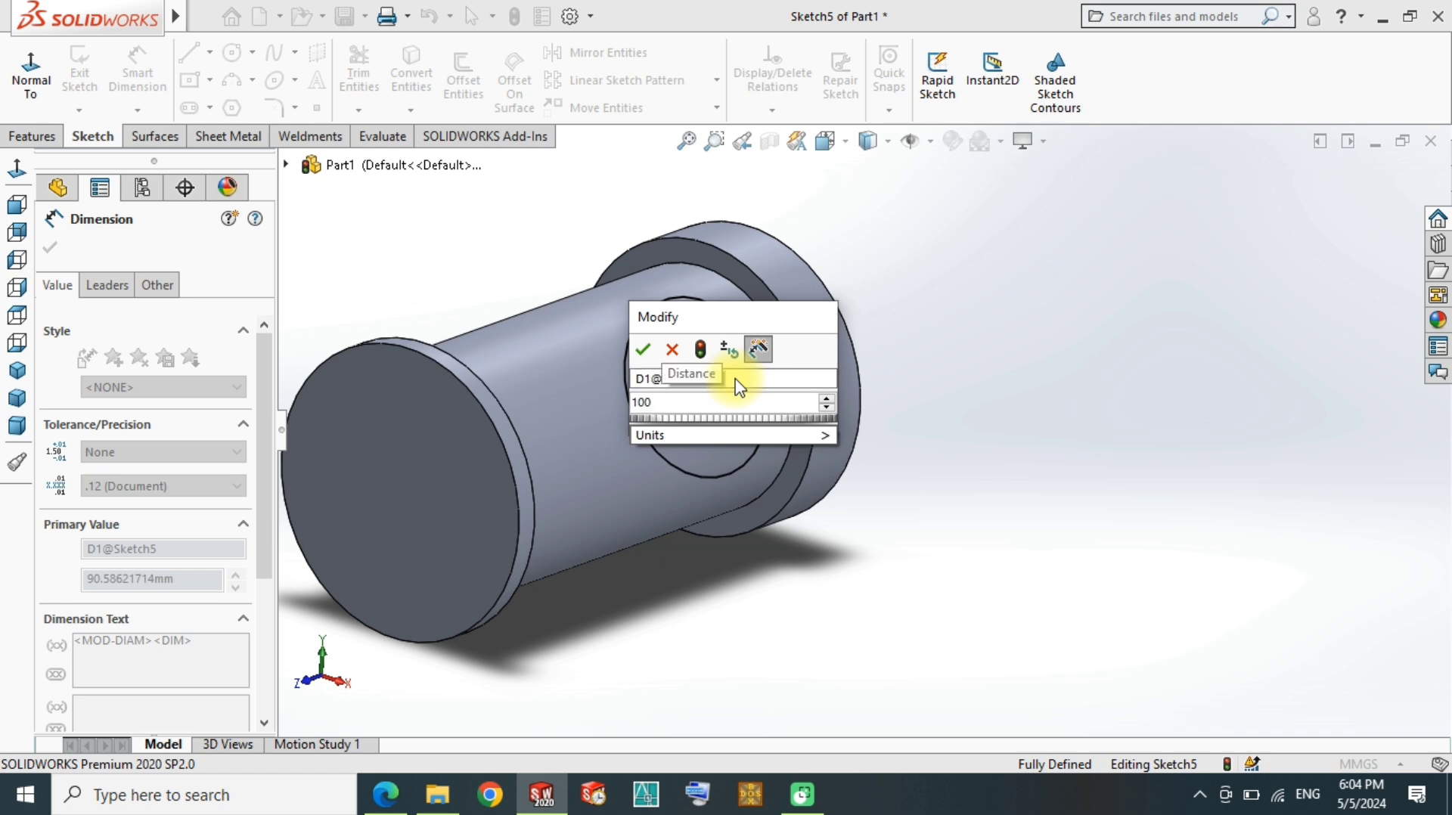
{"action": "key", "text": "Return"}
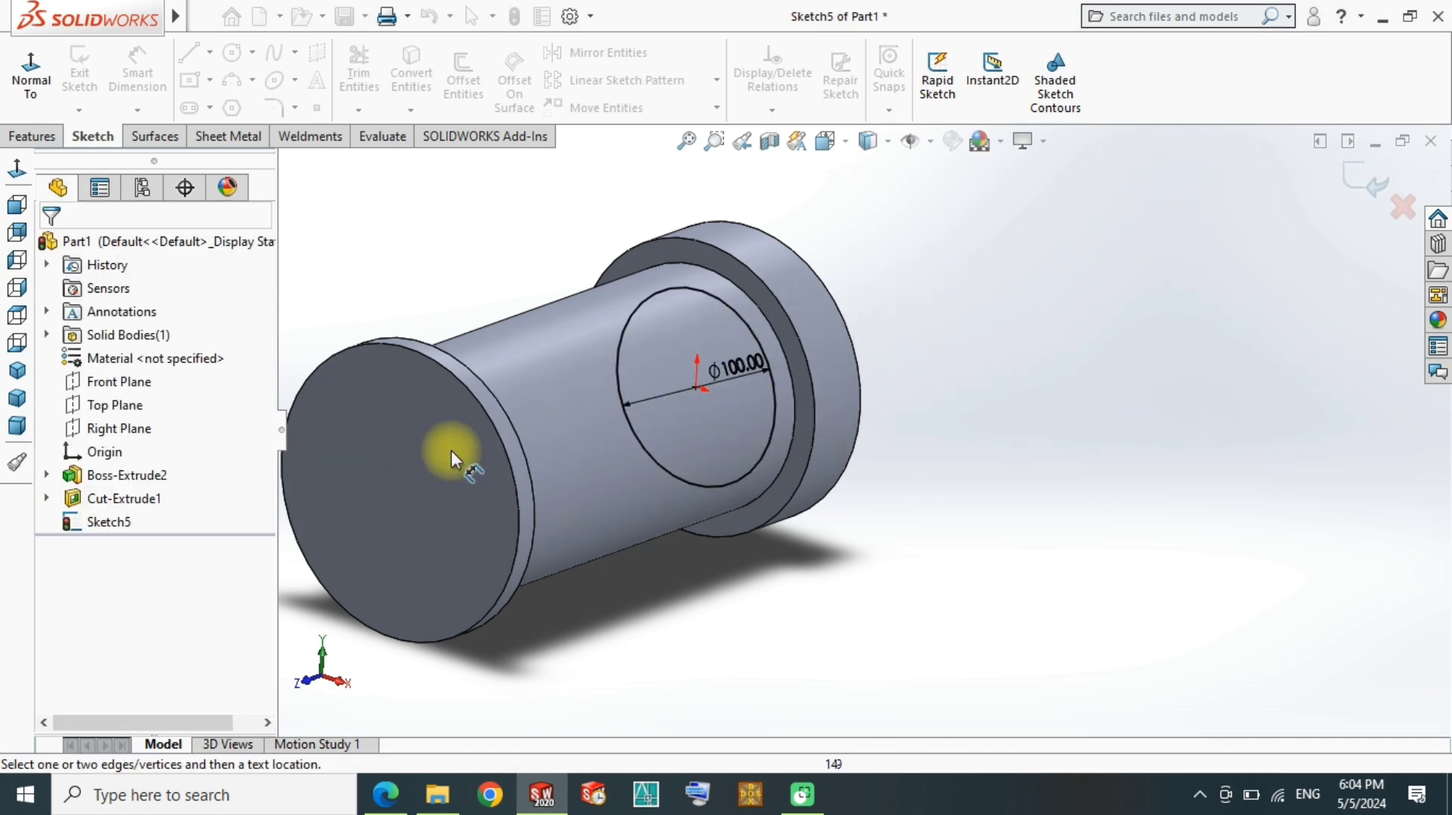
Step: Extruded-cut outside the Ø100 circle with Flip side to cut, from a 12 mm offset
{"action": "right_click_drag", "start_coordinate": [480, 373], "coordinate": [260, 421]}
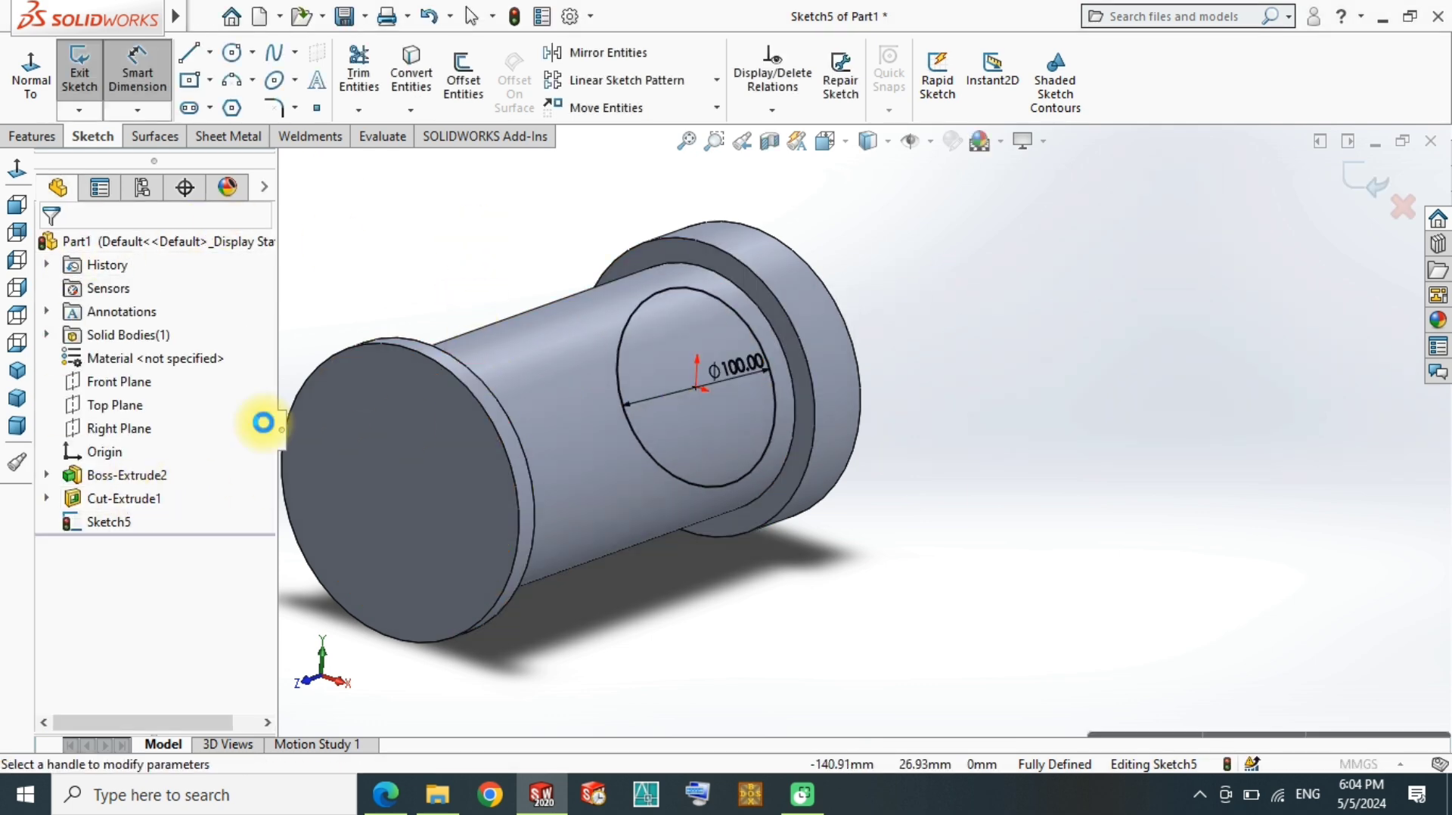
{"action": "left_click", "coordinate": [104, 484]}
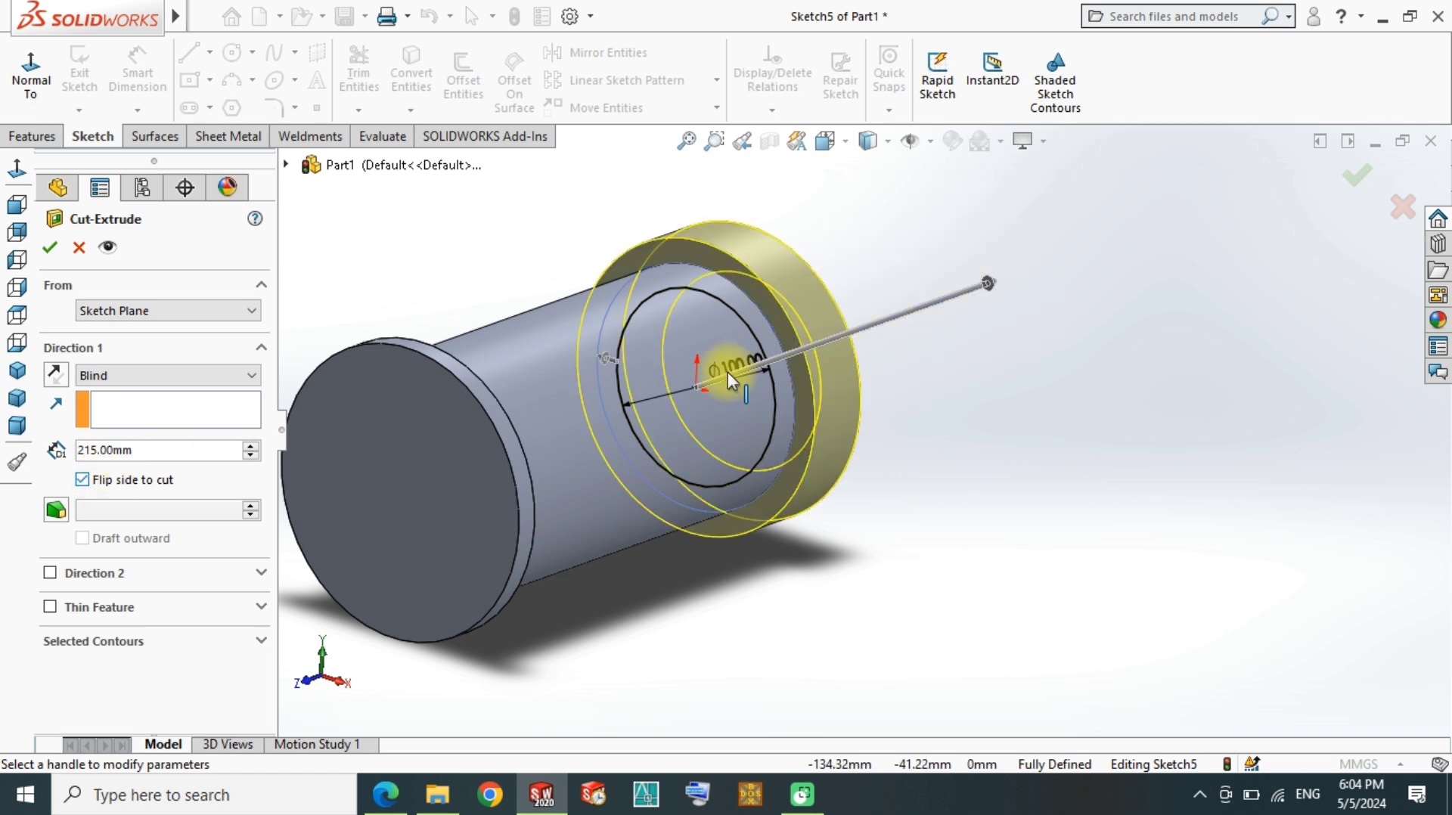
{"action": "left_click", "coordinate": [250, 310]}
{"action": "left_click", "coordinate": [127, 372]}
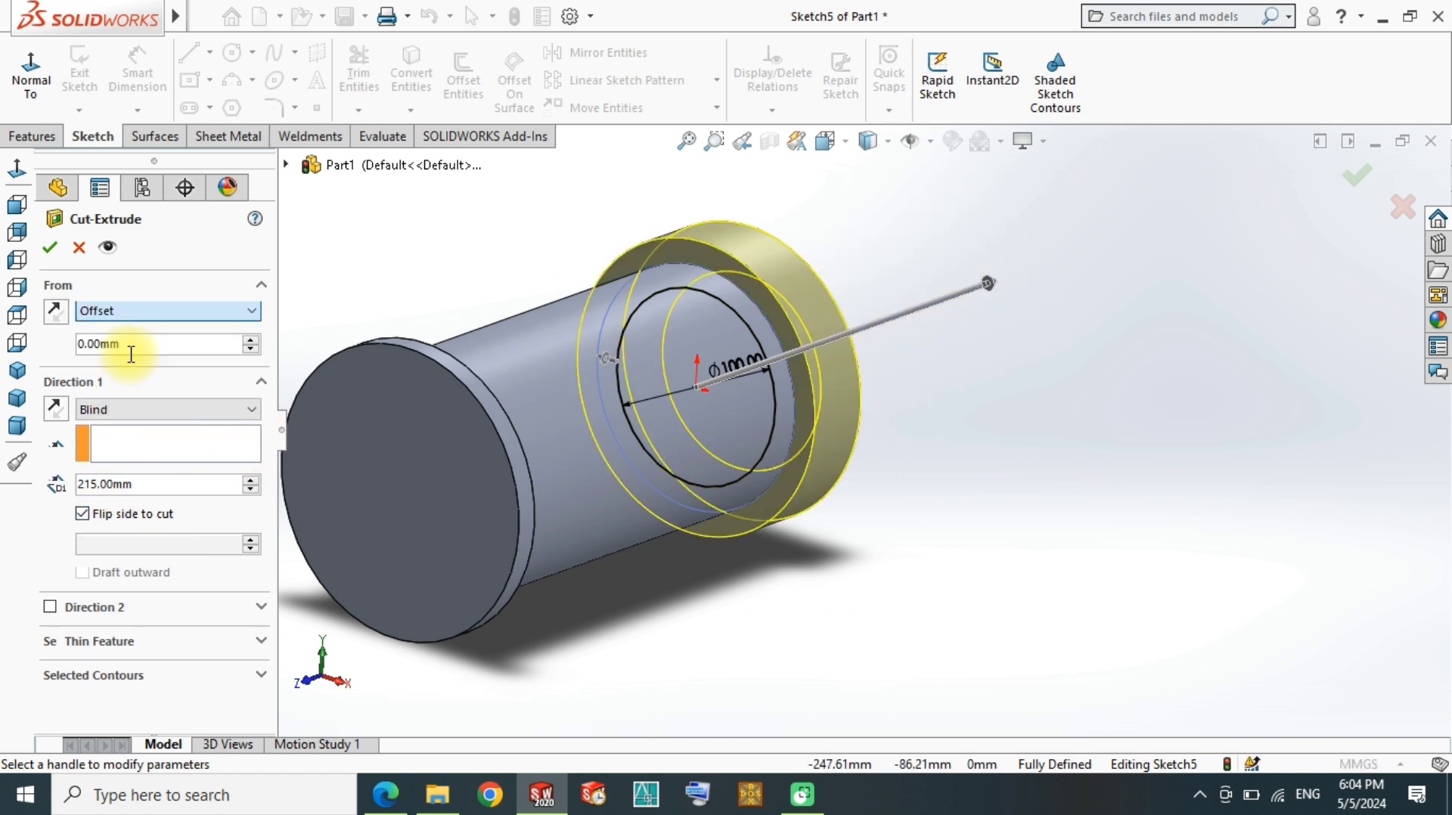
{"action": "type", "text": "12"}
{"action": "key", "text": "Return"}
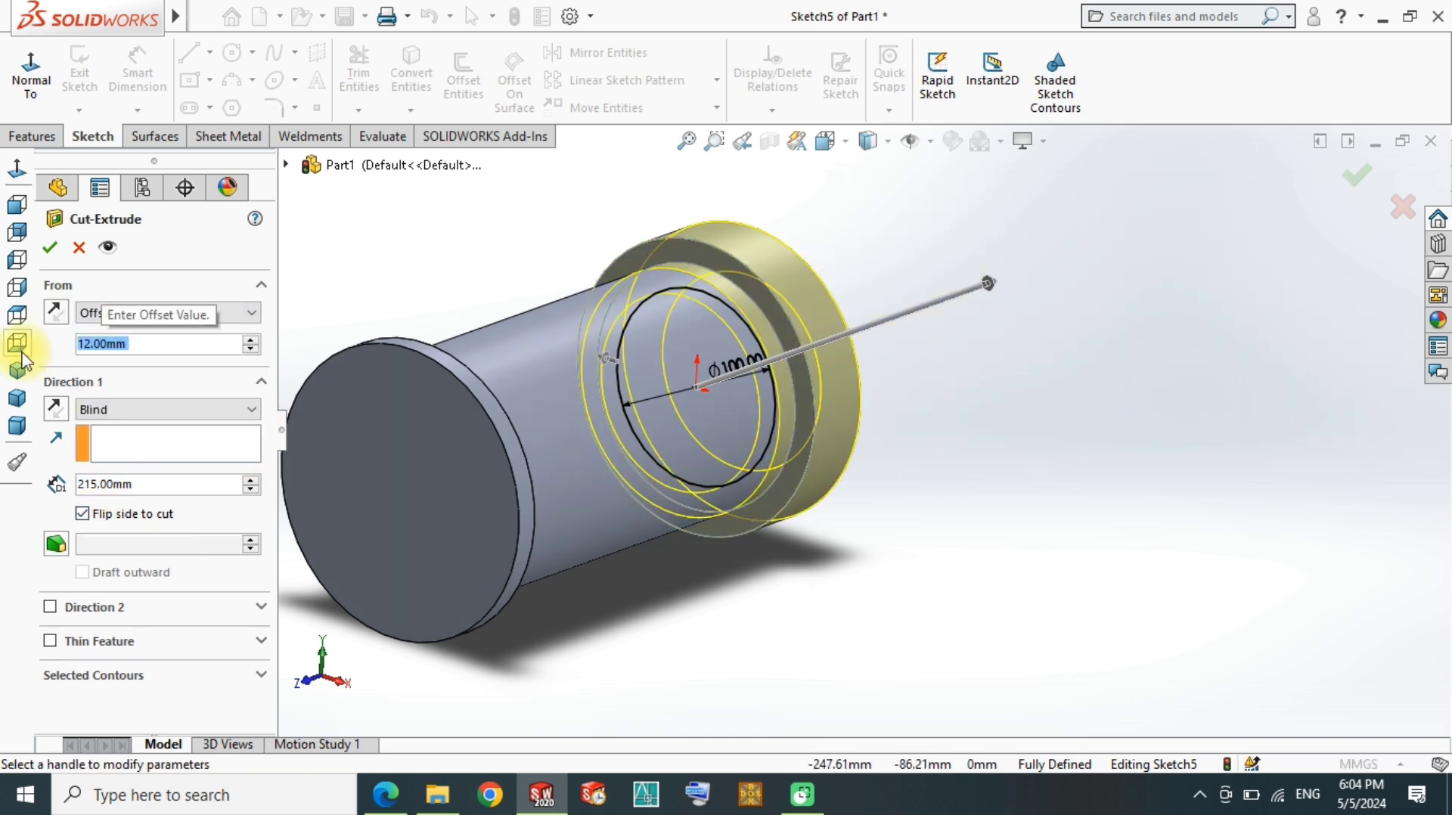
{"action": "middle_click_drag", "start_coordinate": [726, 307], "coordinate": [677, 404]}
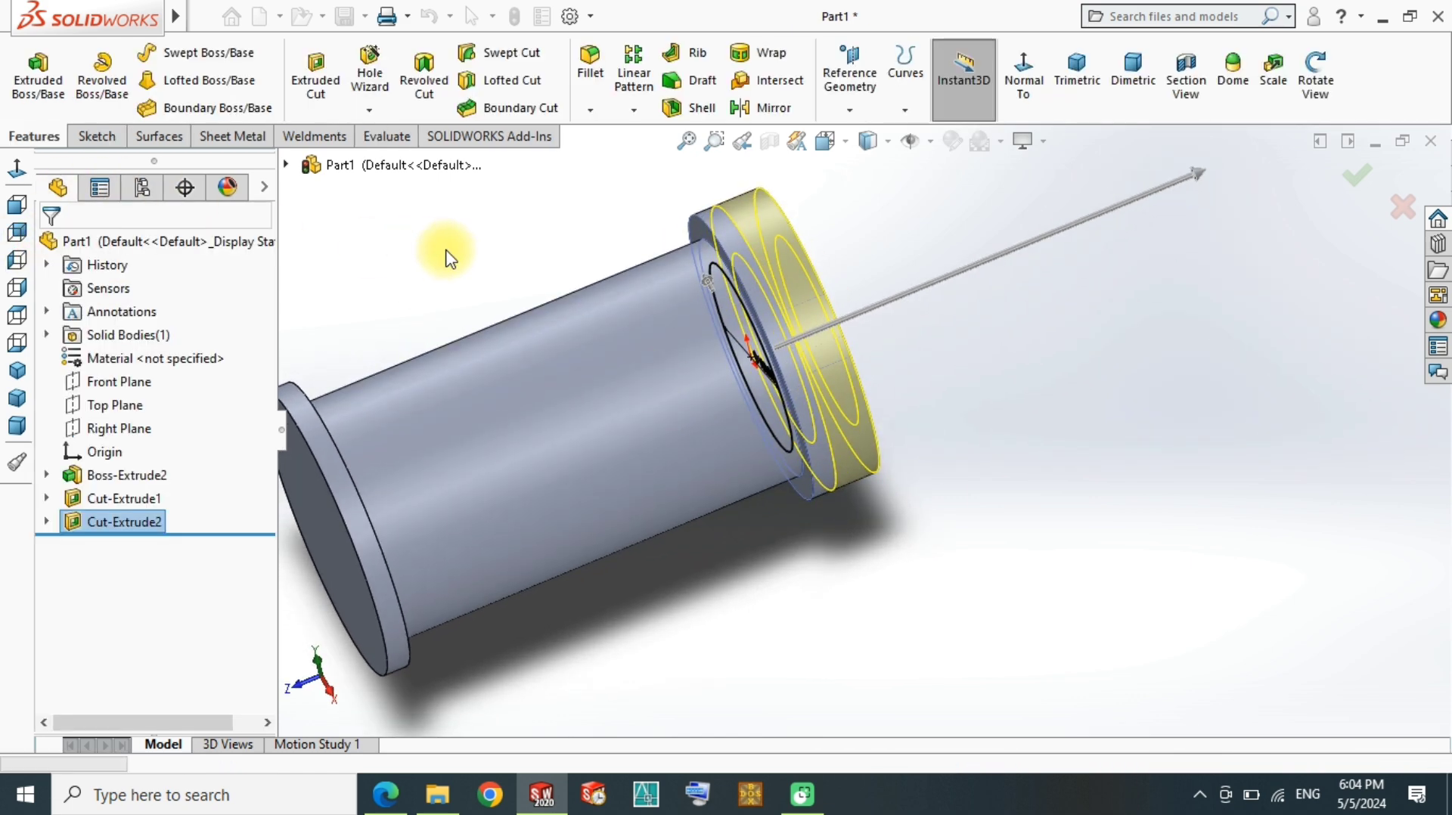
{"action": "mouse_move", "coordinate": [911, 323]}
{"action": "middle_mouse_down"}
{"action": "mouse_move", "coordinate": [755, 390]}
{"action": "mouse_move", "coordinate": [934, 379]}
{"action": "mouse_move", "coordinate": [894, 525]}
{"action": "mouse_move", "coordinate": [769, 383]}
{"action": "mouse_move", "coordinate": [700, 486]}
{"action": "mouse_move", "coordinate": [719, 463]}
{"action": "mouse_move", "coordinate": [470, 425]}
{"action": "mouse_move", "coordinate": [152, 492]}
{"action": "middle_mouse_up"}
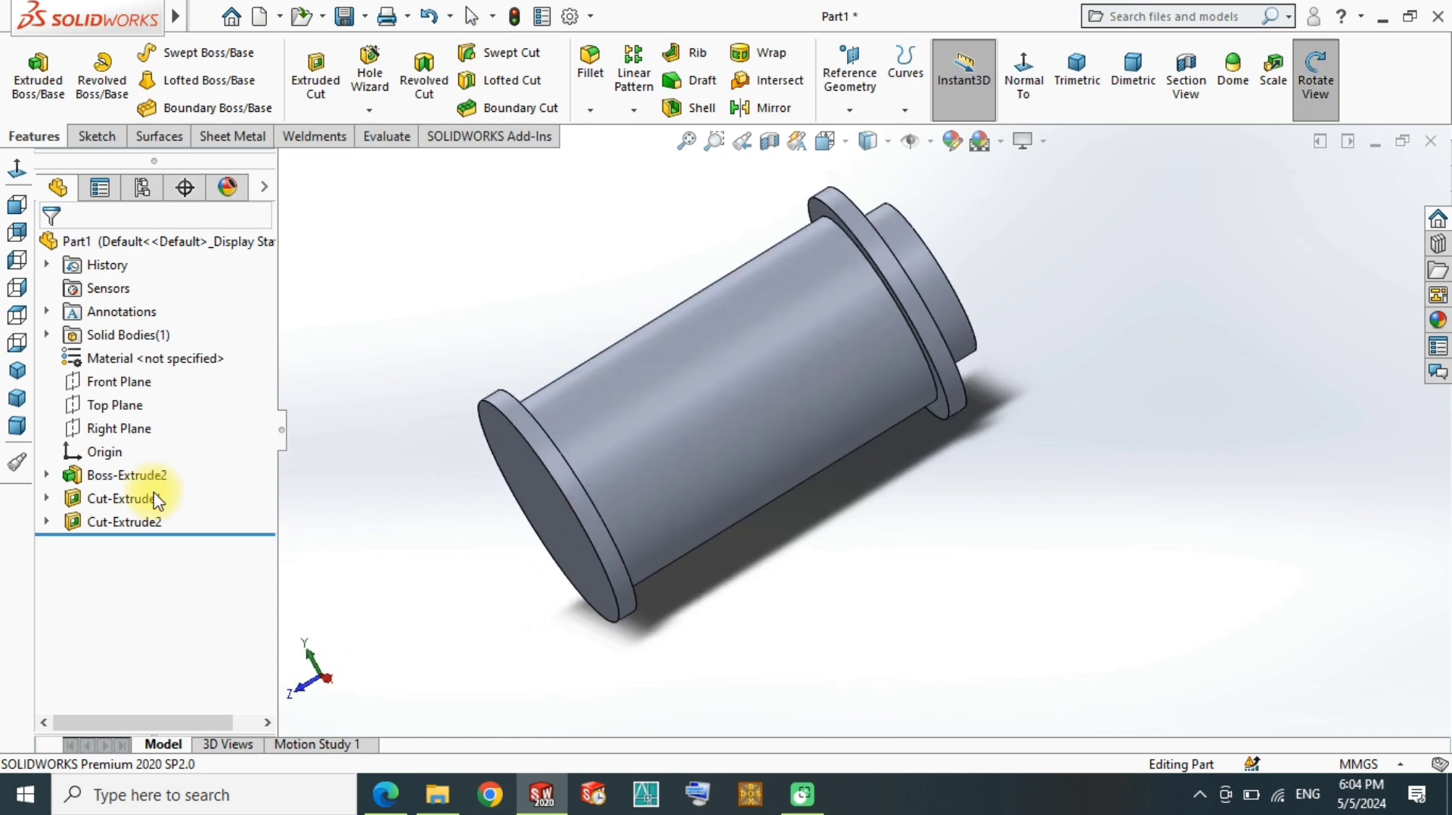
Step: Select Cut-Extrude1 to review it, then clear the selection
{"action": "left_click", "coordinate": [125, 499]}
{"action": "scroll", "coordinate": [666, 529], "scroll_direction": "down", "scroll_amount": 3}
{"action": "scroll", "coordinate": [658, 545], "scroll_direction": "up", "scroll_amount": 3}
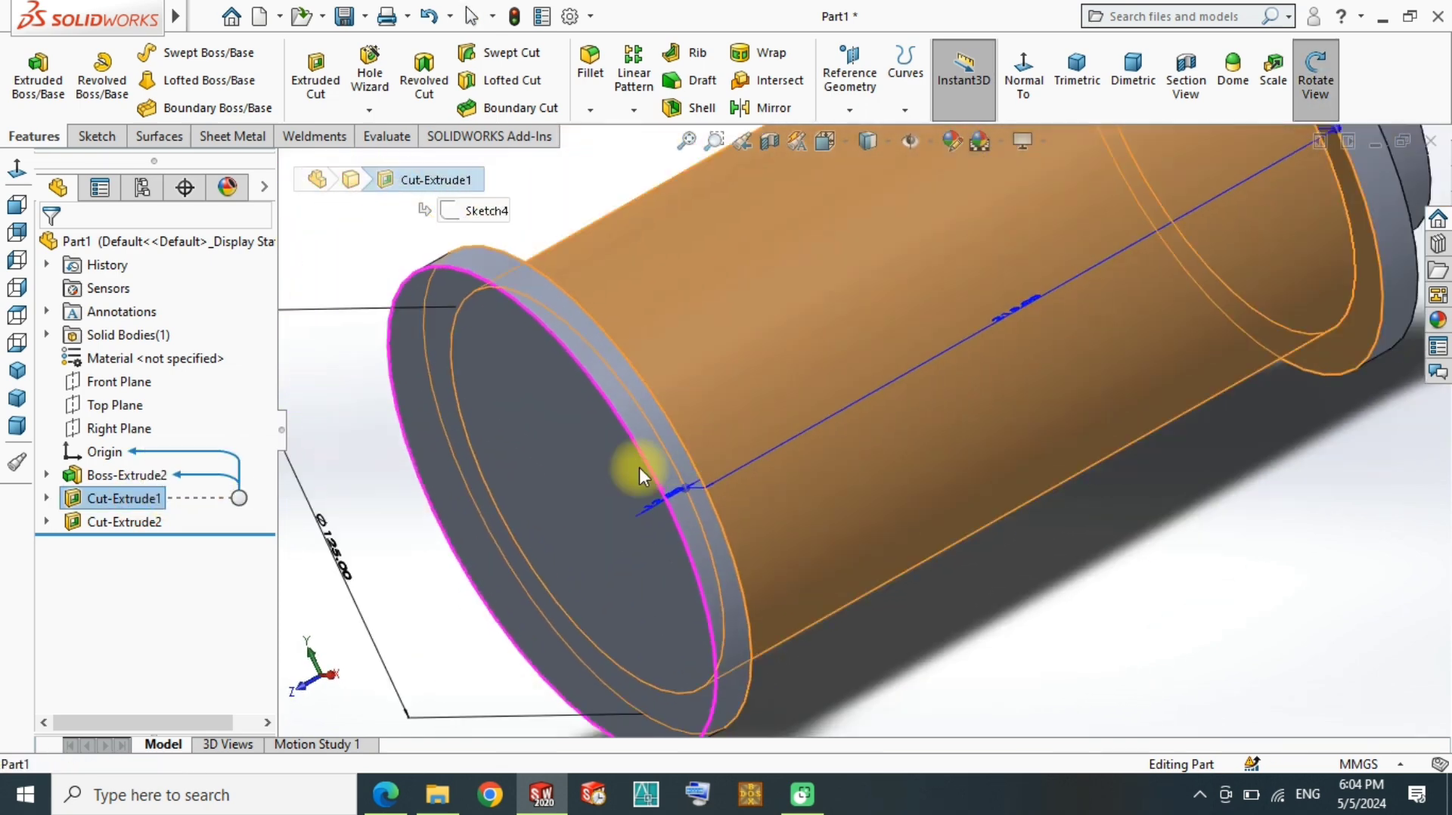
{"action": "scroll", "coordinate": [719, 400], "scroll_direction": "up", "scroll_amount": 3}
{"action": "scroll", "coordinate": [907, 333], "scroll_direction": "up", "scroll_amount": 1}
{"action": "left_click", "coordinate": [996, 338]}
{"action": "scroll", "coordinate": [820, 421], "scroll_direction": "down", "scroll_amount": 2}
{"action": "scroll", "coordinate": [635, 337], "scroll_direction": "up", "scroll_amount": 1}
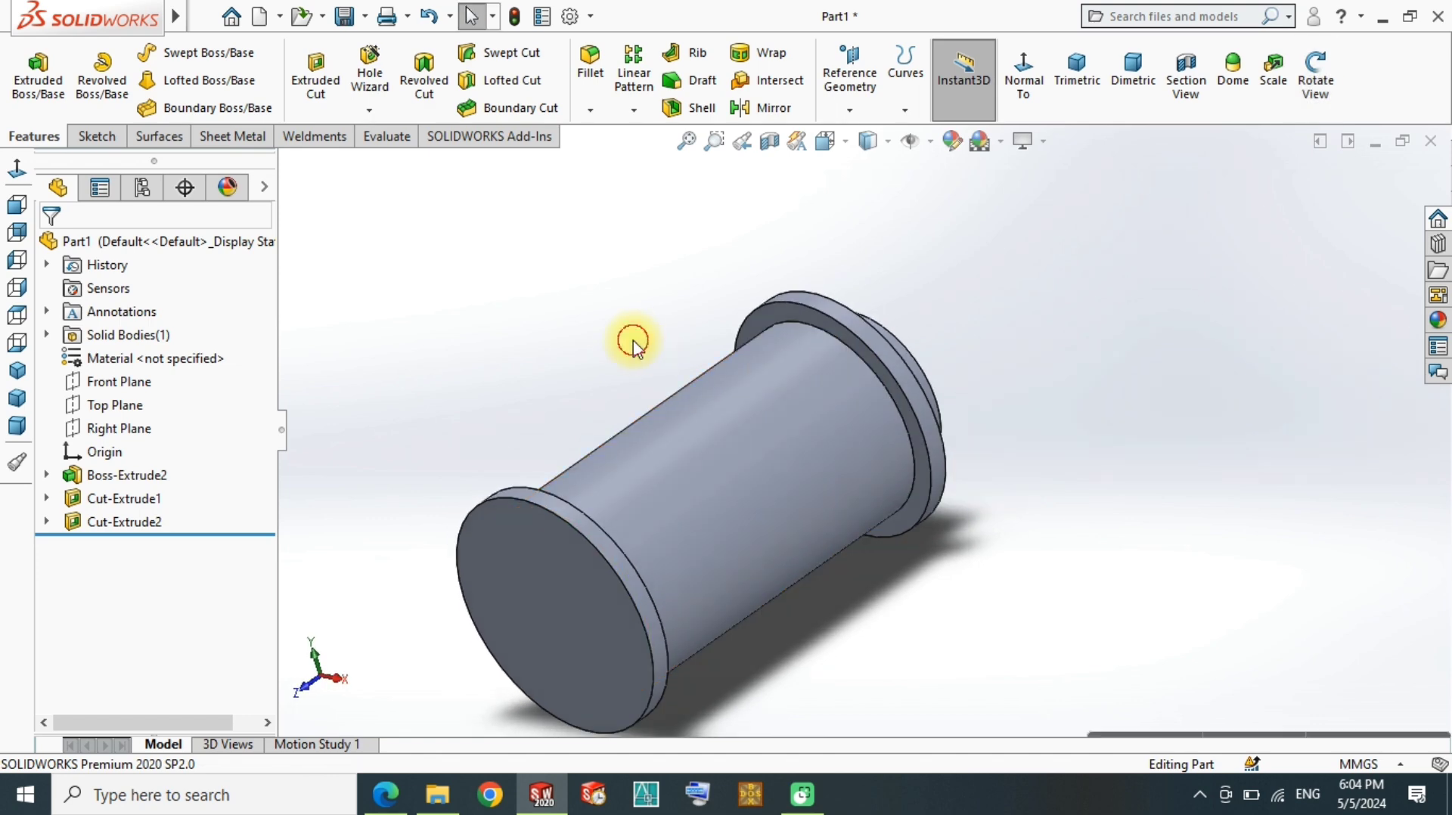
{"action": "scroll", "coordinate": [642, 356], "scroll_direction": "up", "scroll_amount": 2}
{"action": "scroll", "coordinate": [641, 593], "scroll_direction": "down", "scroll_amount": 3}
Step: Sketch a circle on the end face and dimension its diameter to 80 mm
{"action": "left_click", "coordinate": [642, 593]}
{"action": "left_click", "coordinate": [747, 522]}
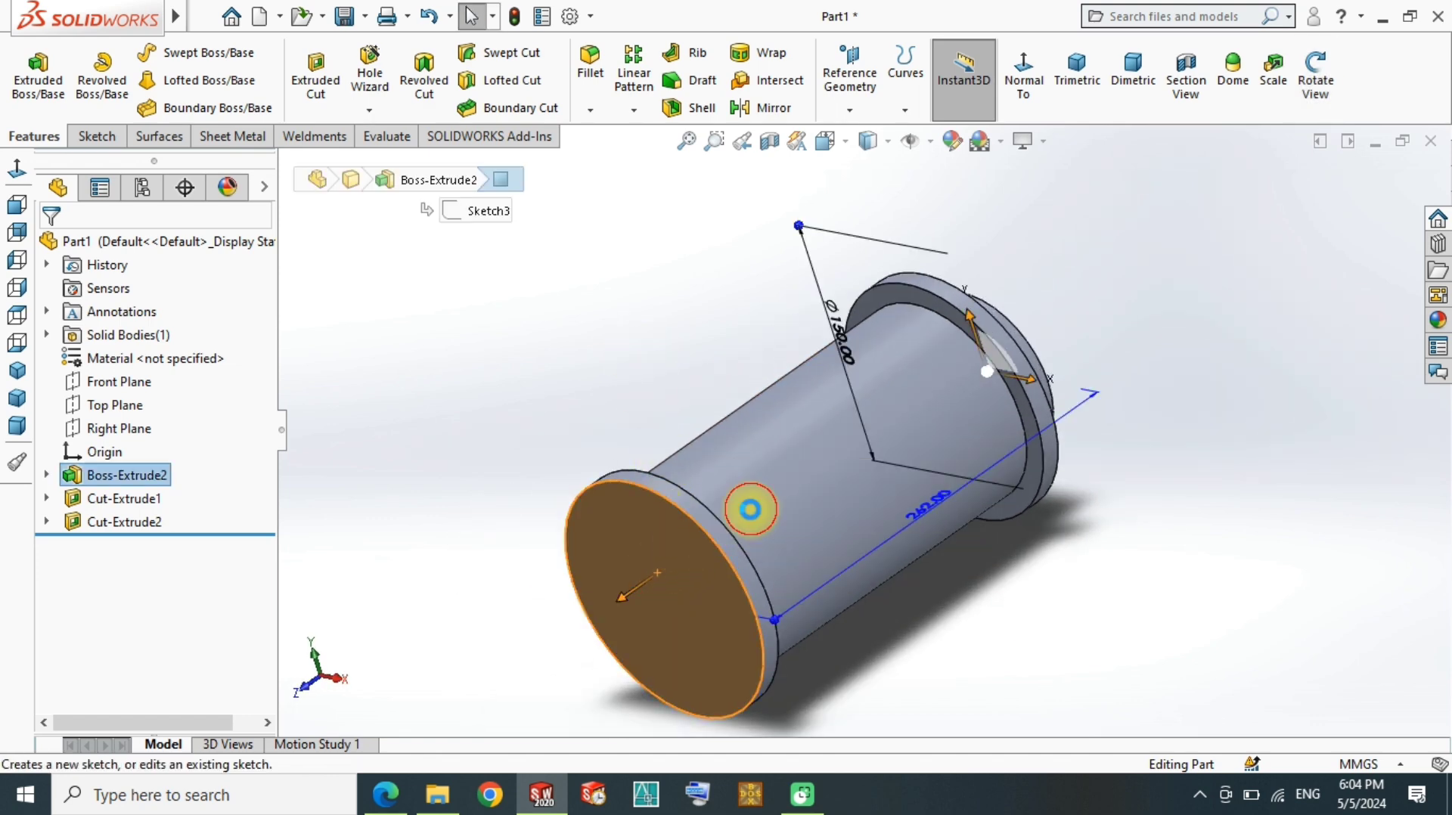
{"action": "right_click_drag", "start_coordinate": [459, 338], "coordinate": [561, 341]}
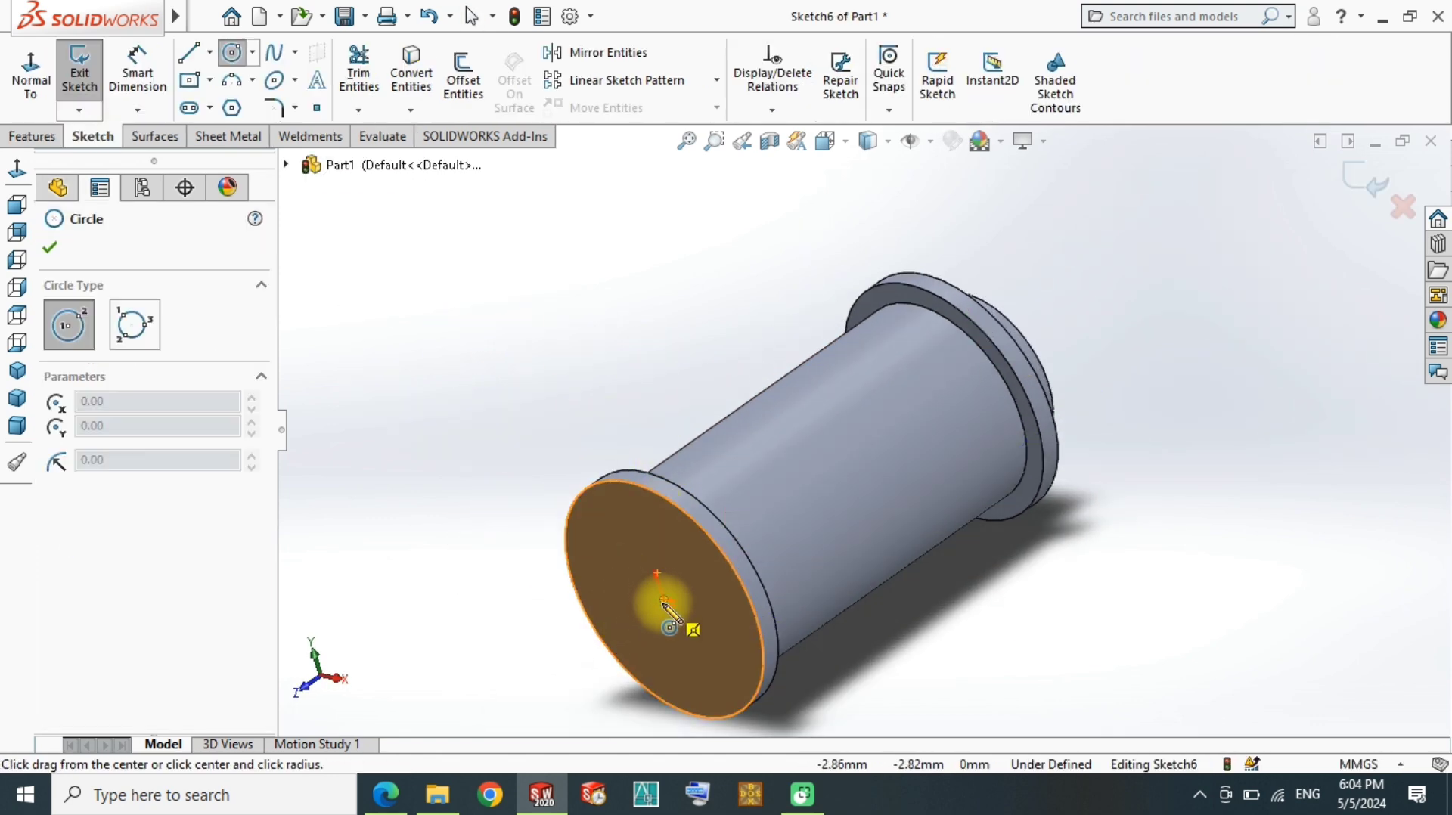
{"action": "left_click_drag", "start_coordinate": [663, 599], "coordinate": [614, 632]}
{"action": "key", "text": "d"}
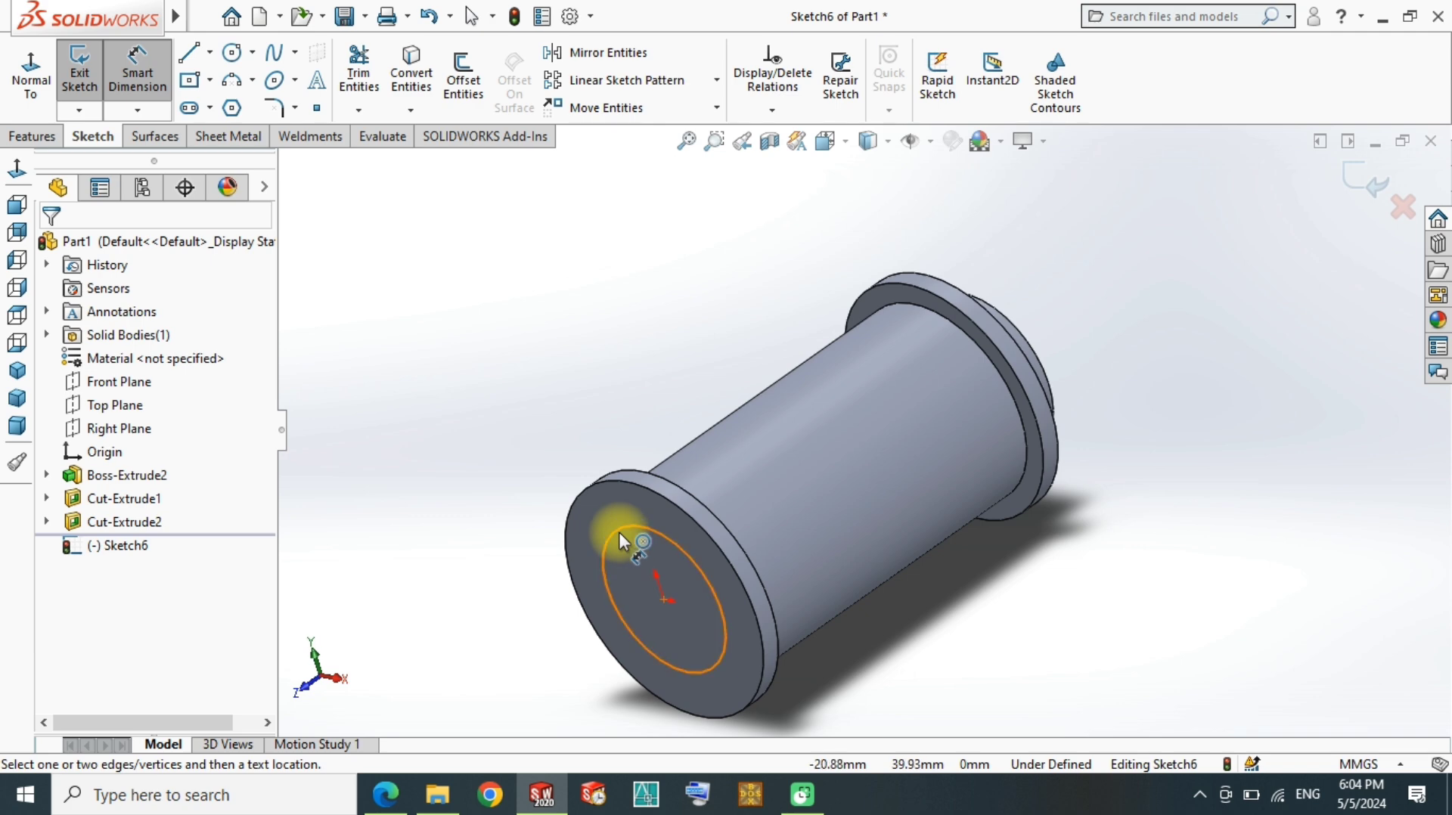
{"action": "left_click", "coordinate": [620, 541]}
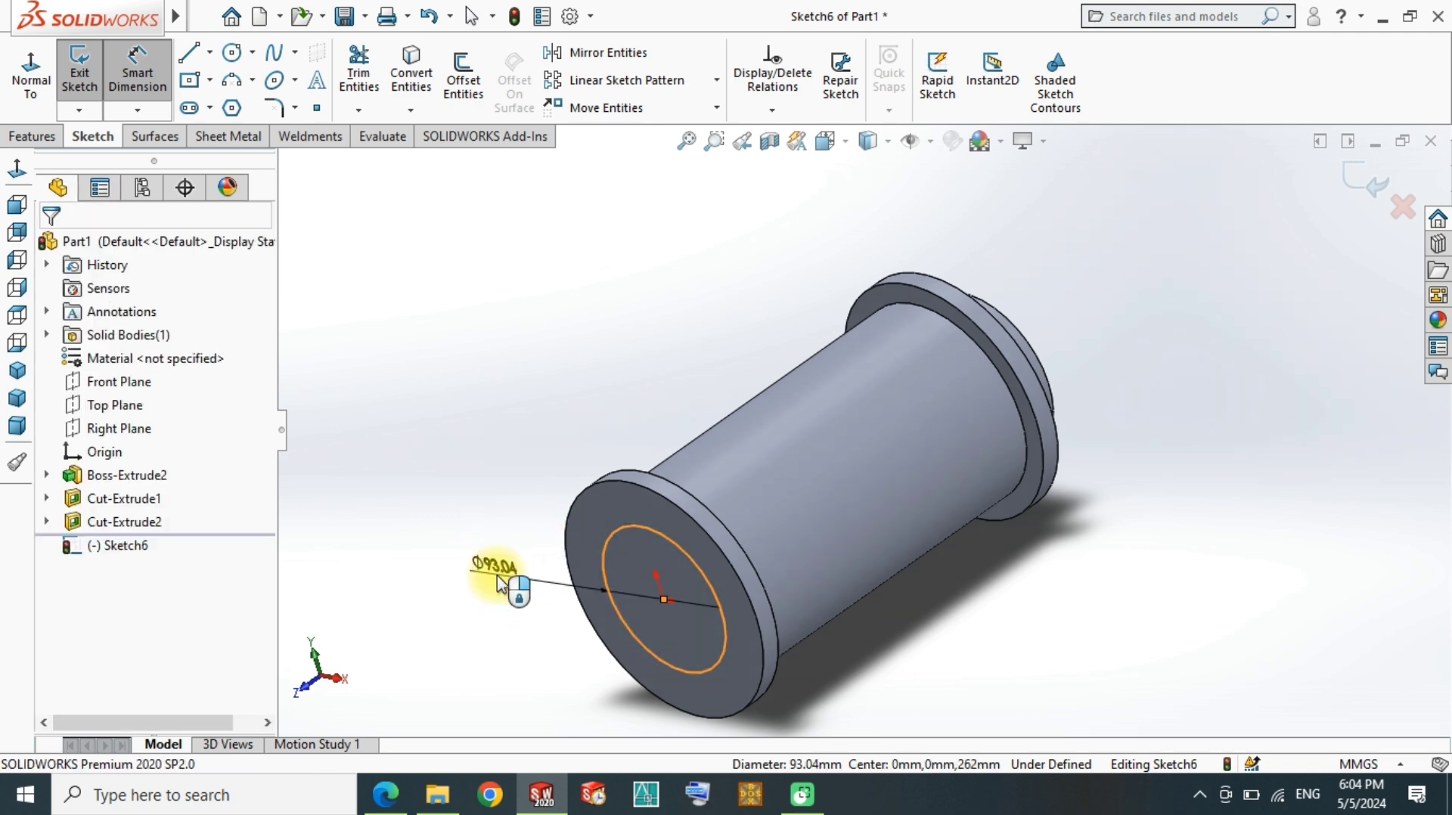
{"action": "left_click", "coordinate": [499, 584]}
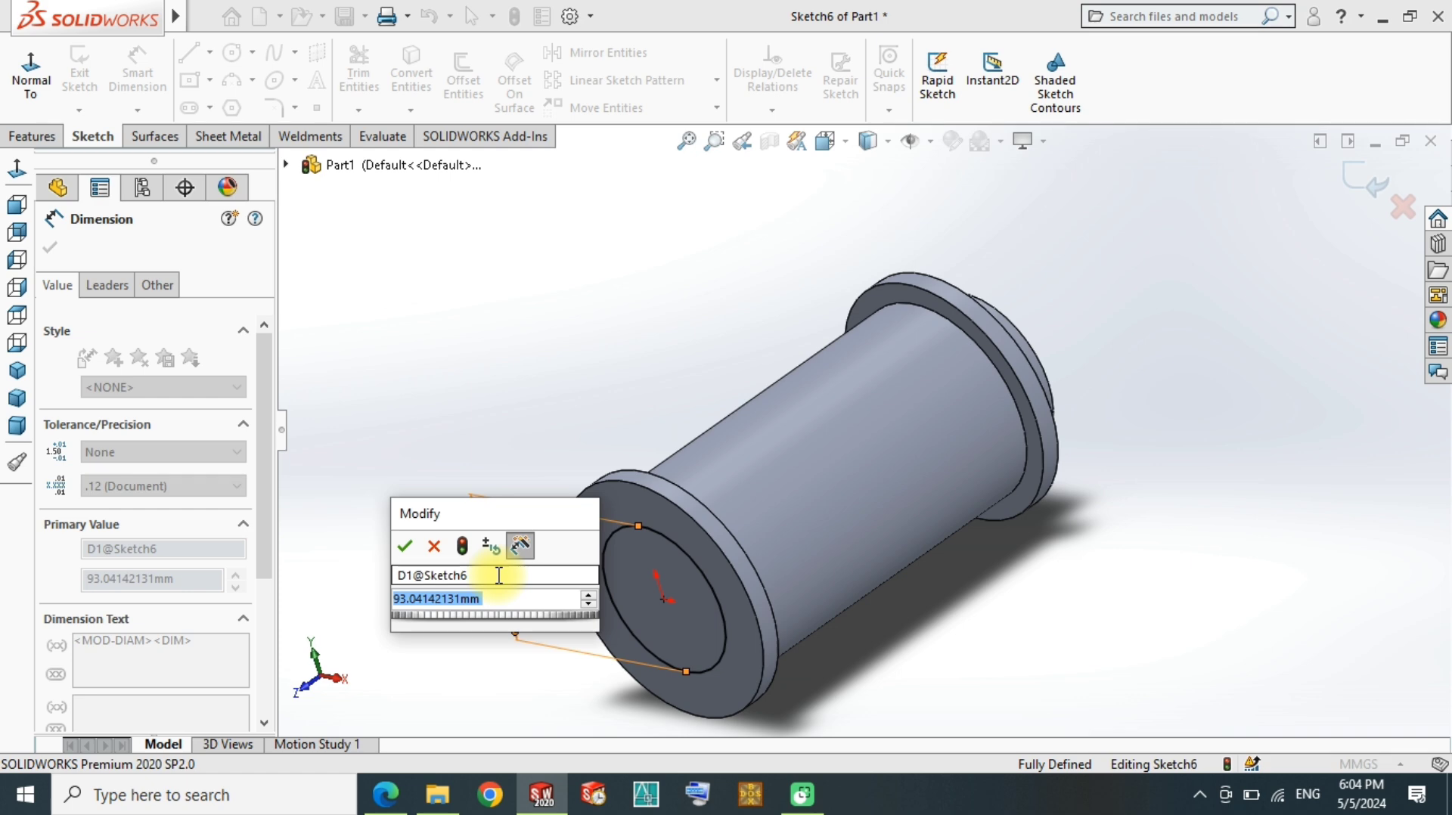
{"action": "type", "text": "35"}
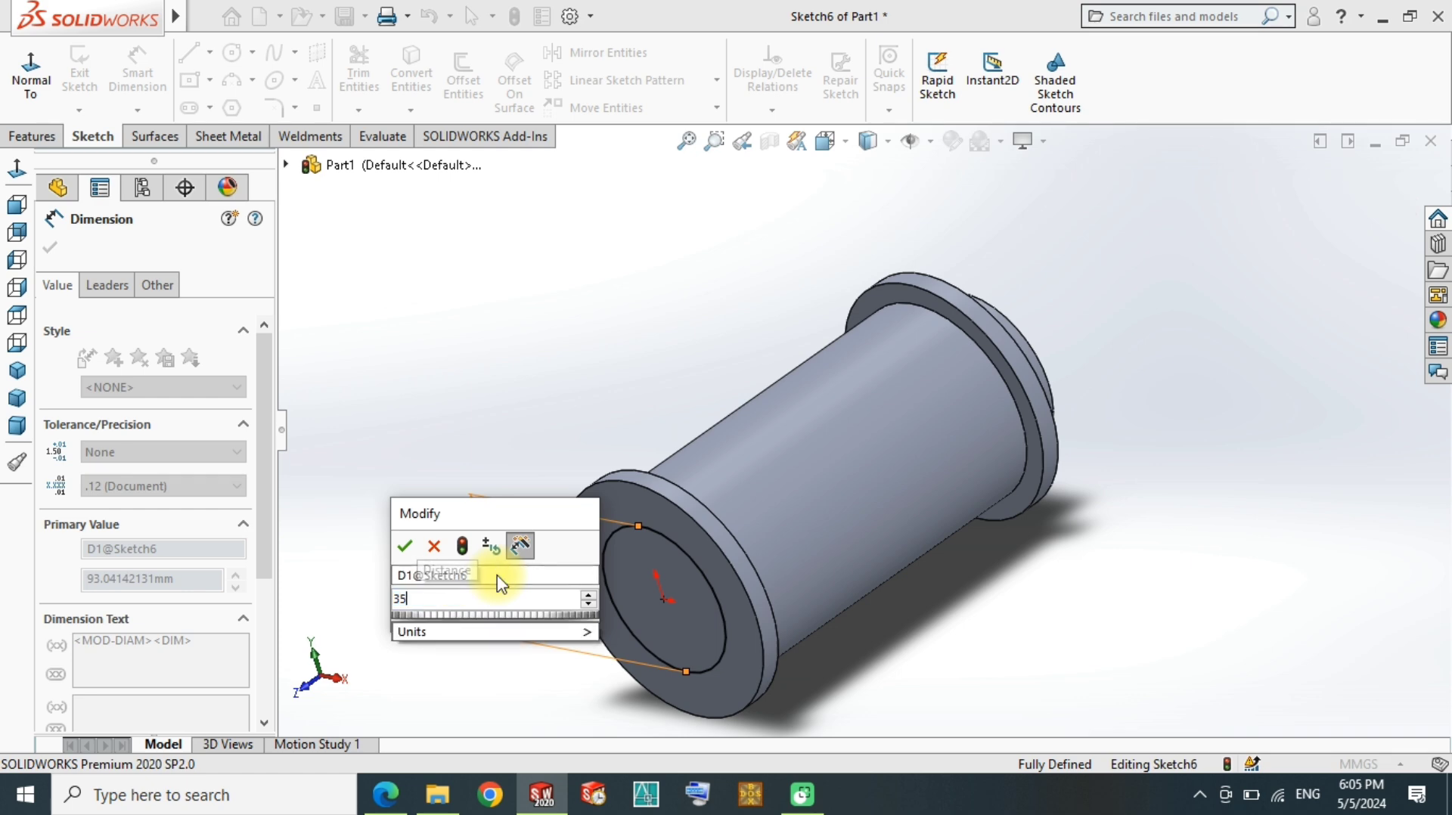
{"action": "key", "text": "Return"}
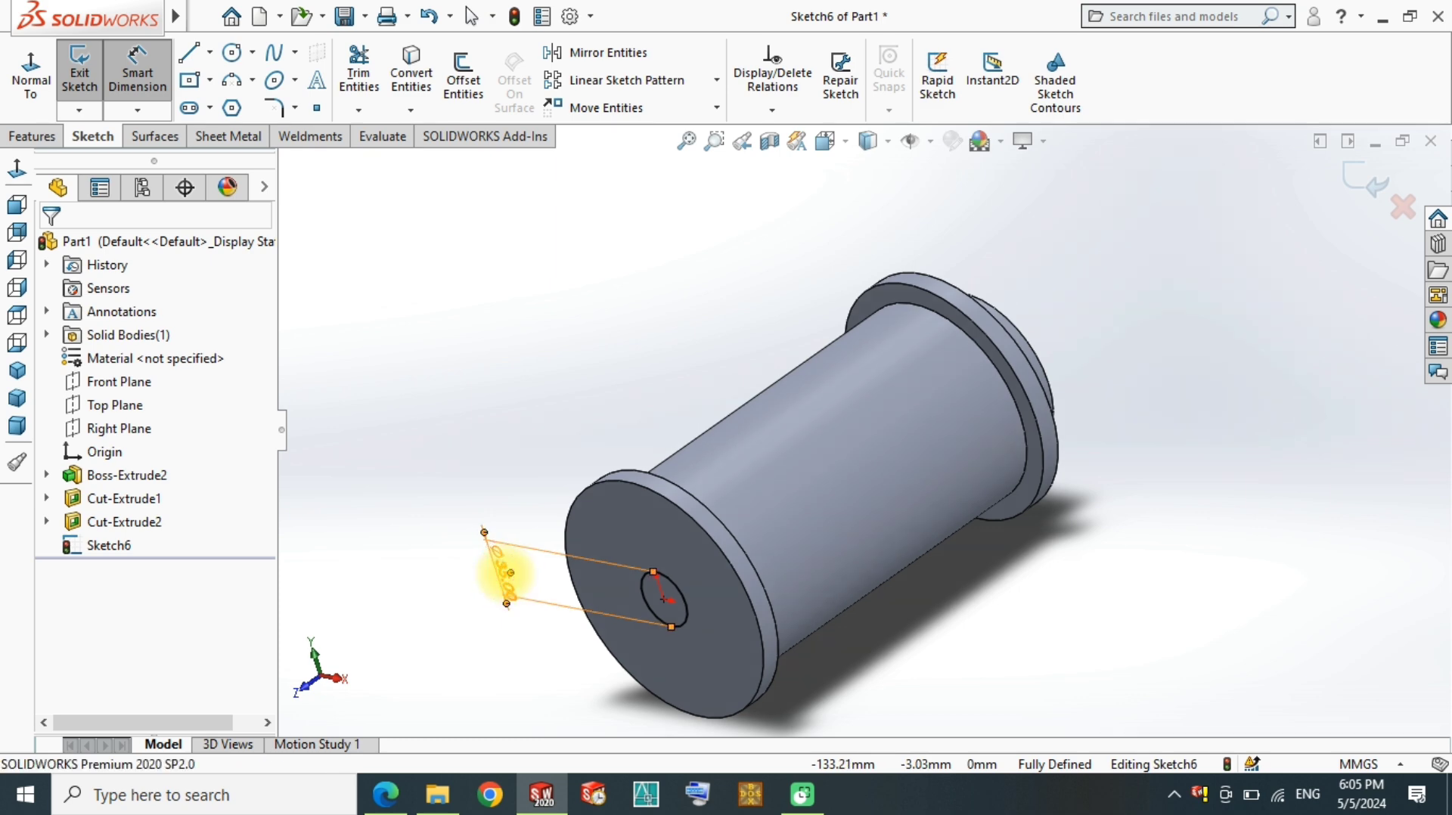
{"action": "double_click", "coordinate": [500, 578]}
{"action": "type", "text": "80"}
{"action": "key", "text": "Return"}
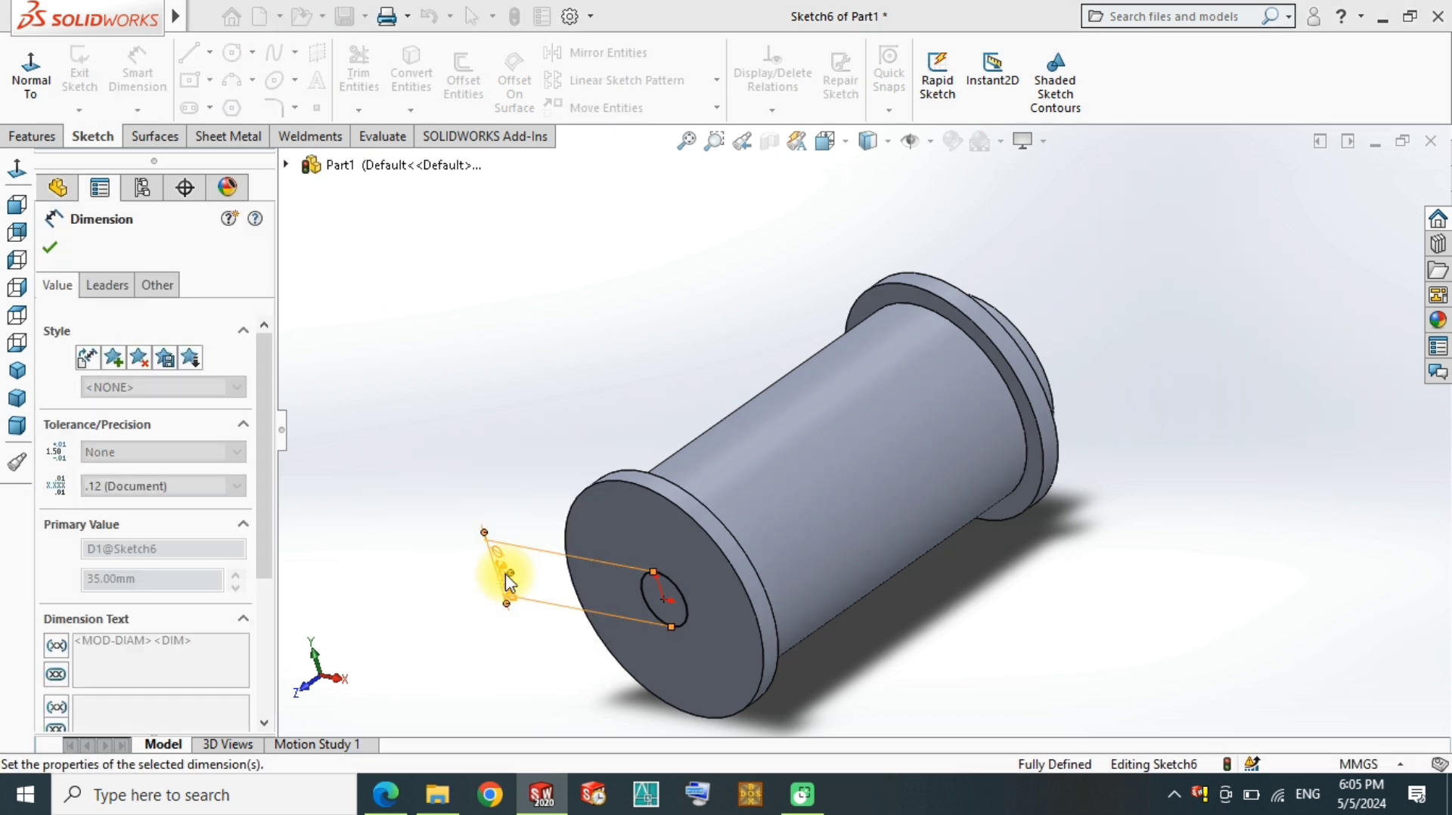
Step: Extruded-cut the Ø80 circle into a bore 215 mm deep into the end face
{"action": "right_click_drag", "start_coordinate": [418, 338], "coordinate": [433, 445]}
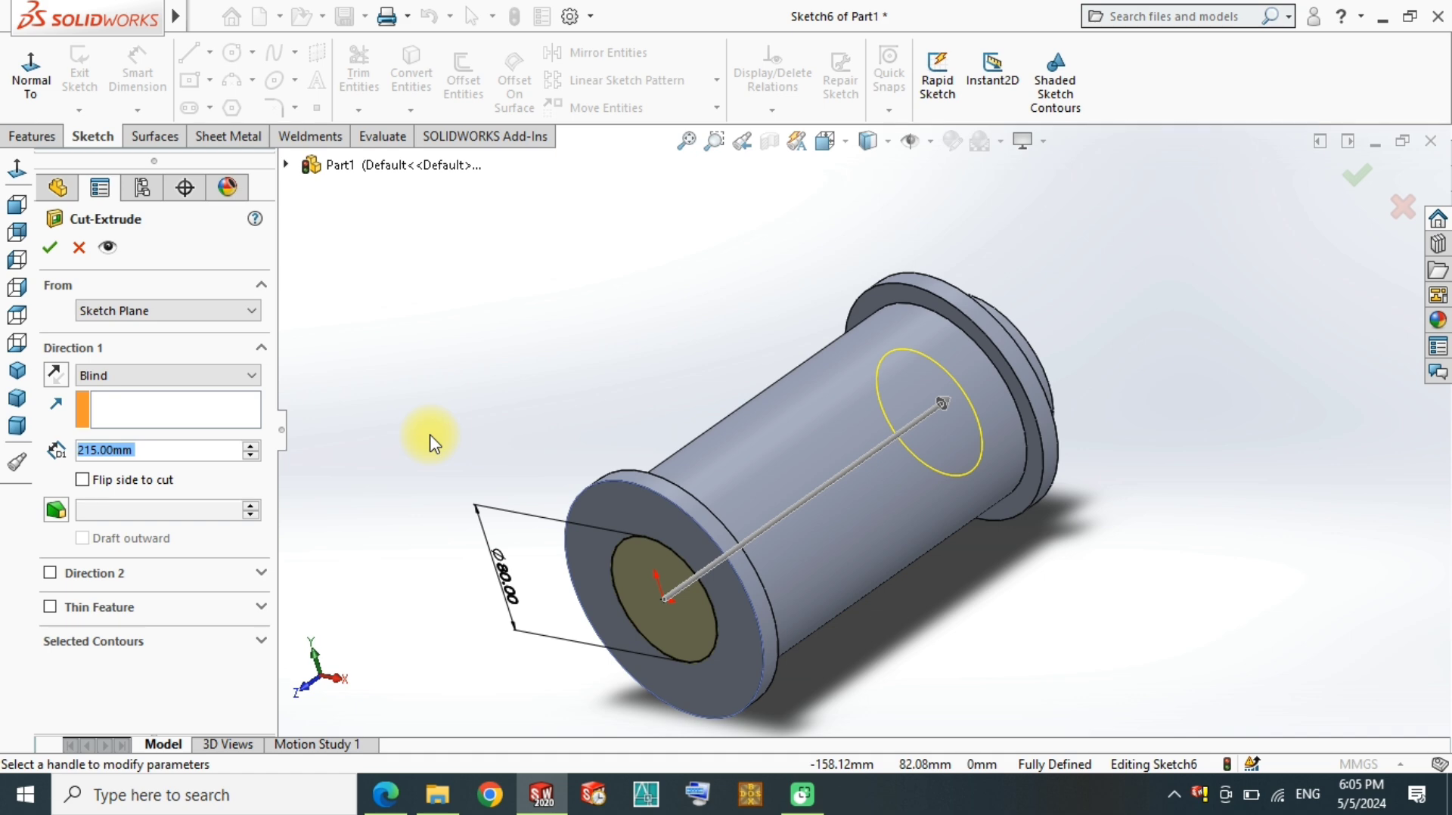
{"action": "type", "text": "10"}
{"action": "key", "text": "Return"}
{"action": "right_click", "coordinate": [431, 444]}
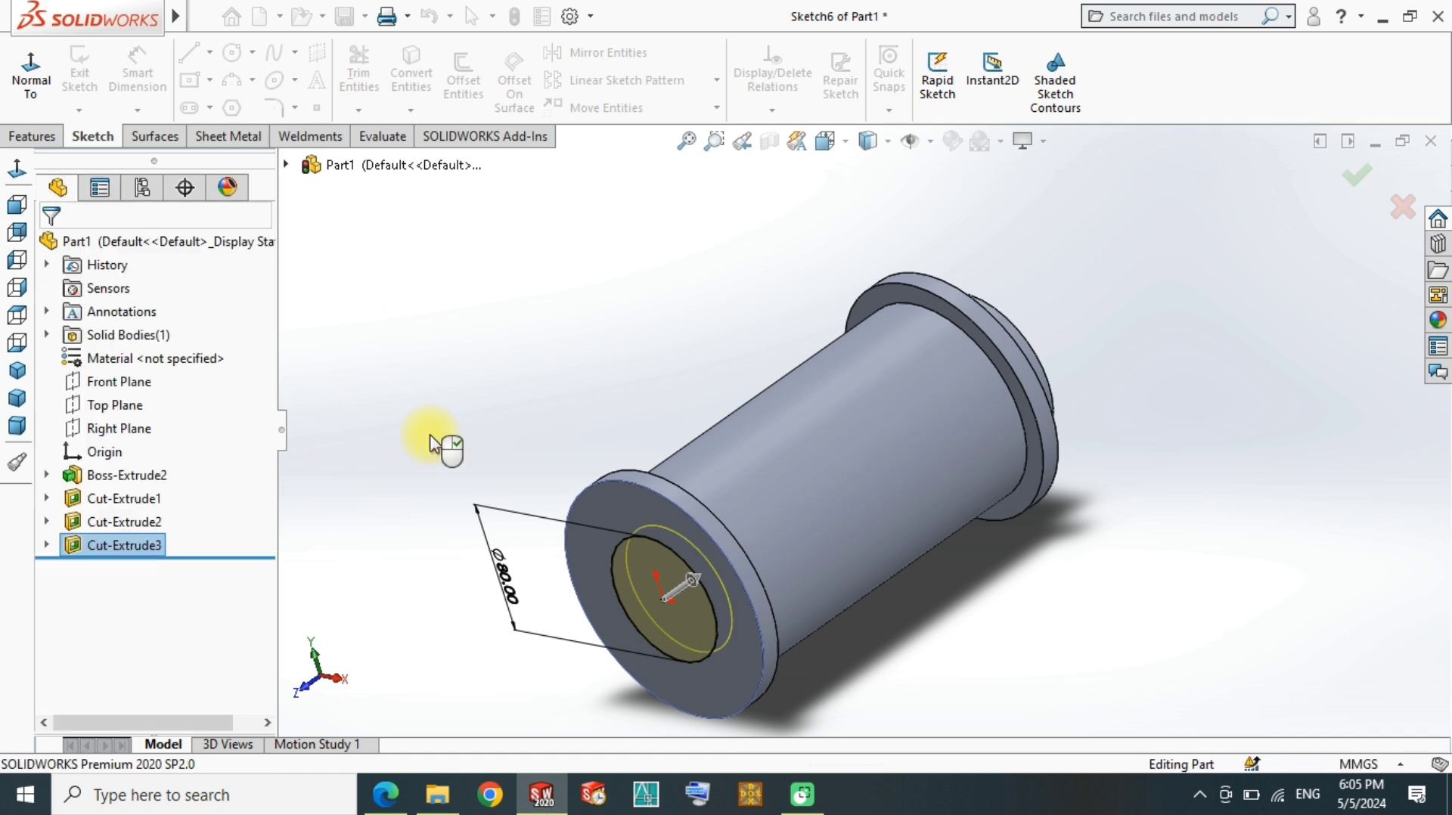
{"action": "middle_click_drag", "start_coordinate": [475, 490], "coordinate": [563, 587]}
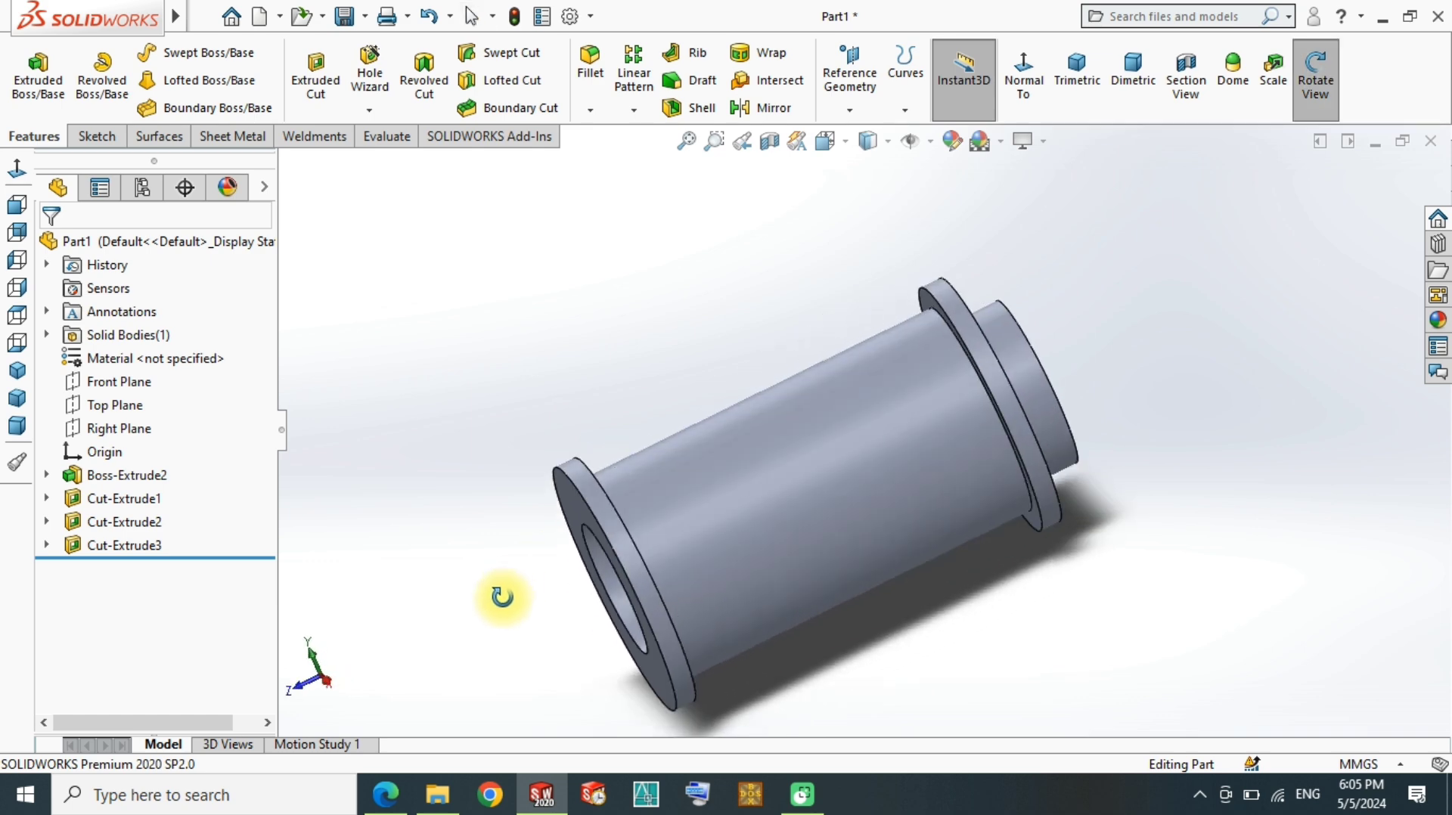
Step: Sketch a center rectangle at the origin on the flange face, 50 mm tall
{"action": "left_click", "coordinate": [656, 504]}
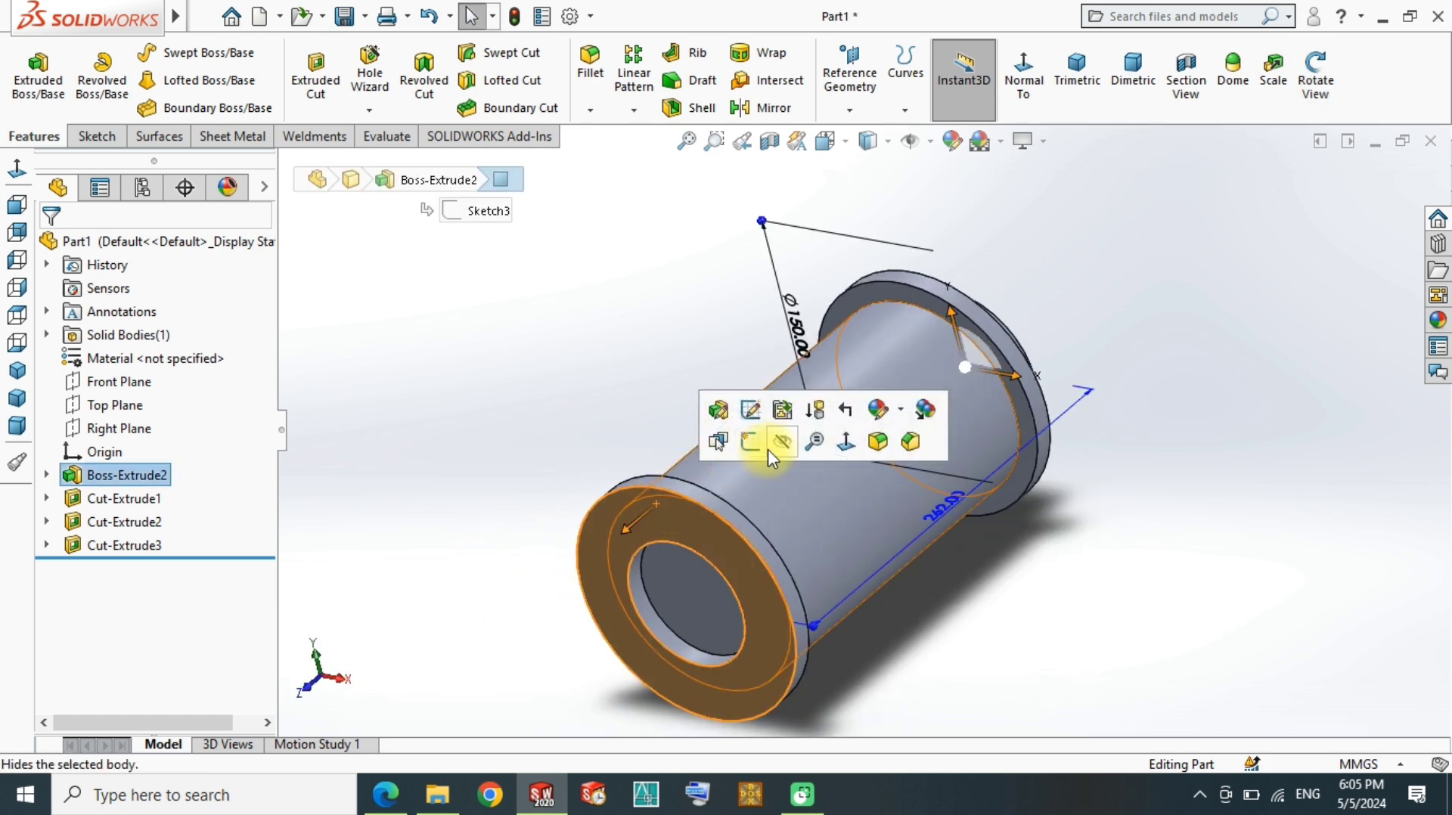
{"action": "left_click", "coordinate": [768, 449]}
{"action": "left_click", "coordinate": [28, 73]}
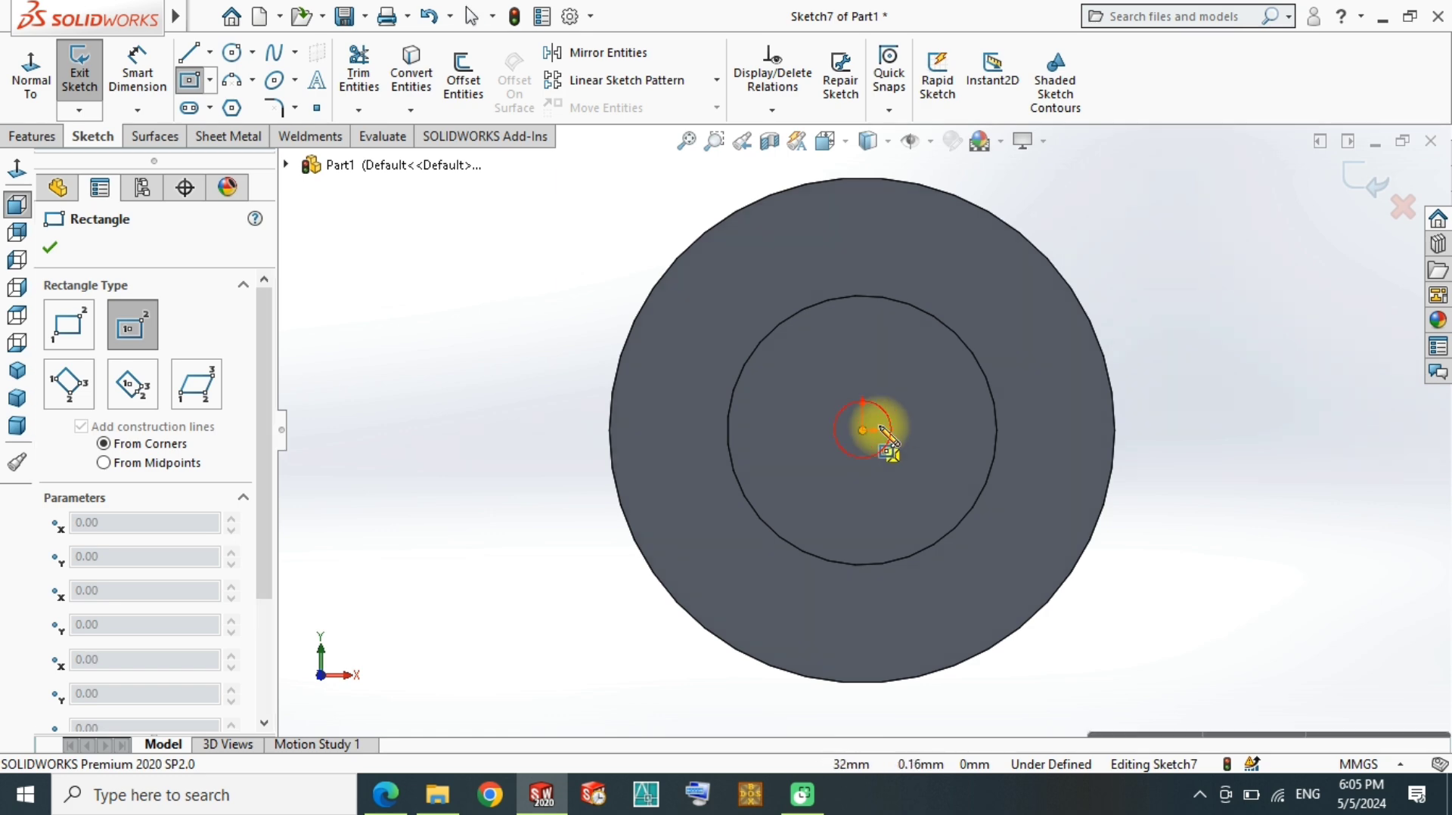
{"action": "left_click", "coordinate": [862, 431]}
{"action": "left_click", "coordinate": [1139, 361]}
{"action": "key", "text": "Escape"}
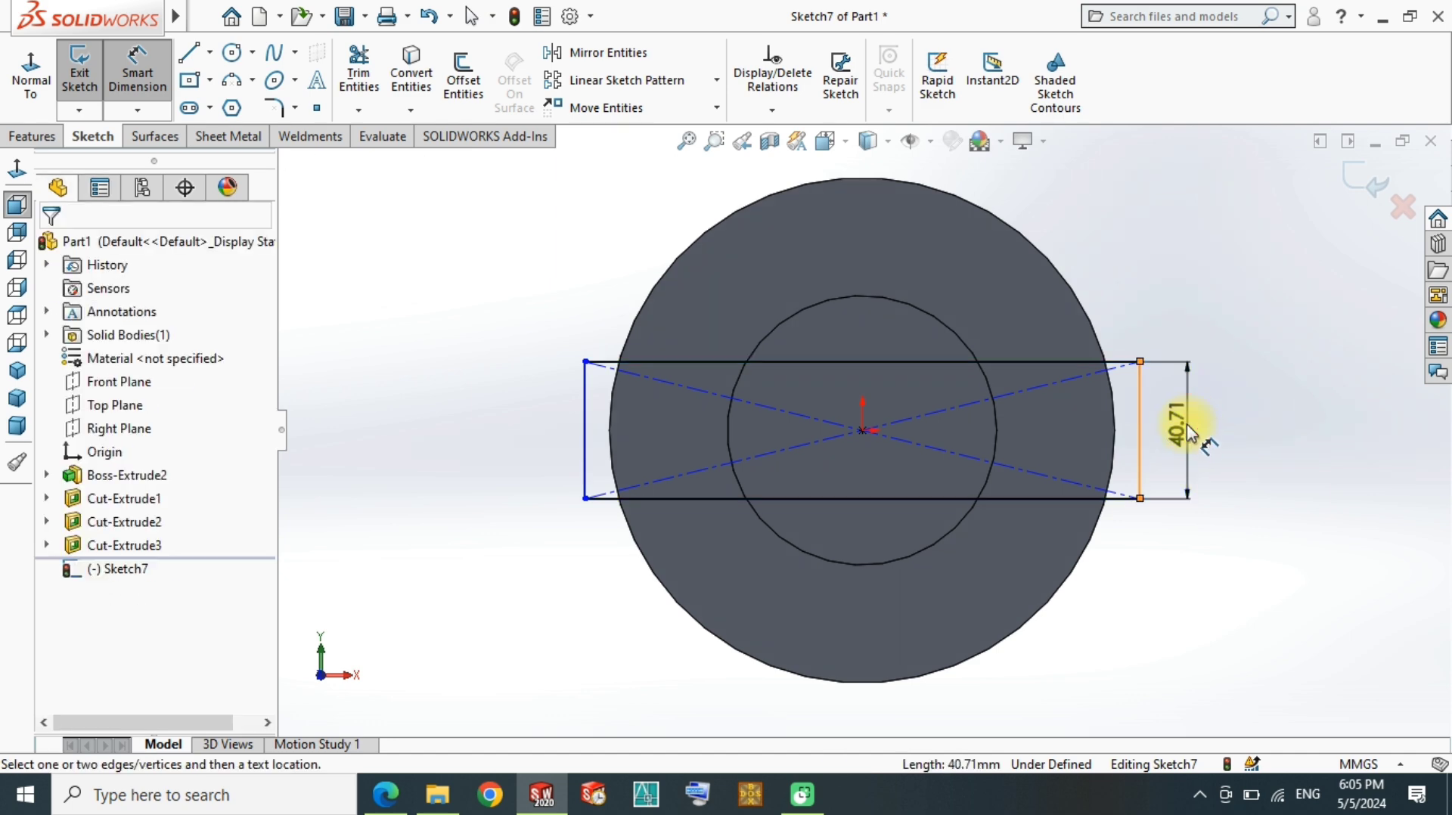
{"action": "left_click", "coordinate": [1187, 435]}
{"action": "type", "text": "59"}
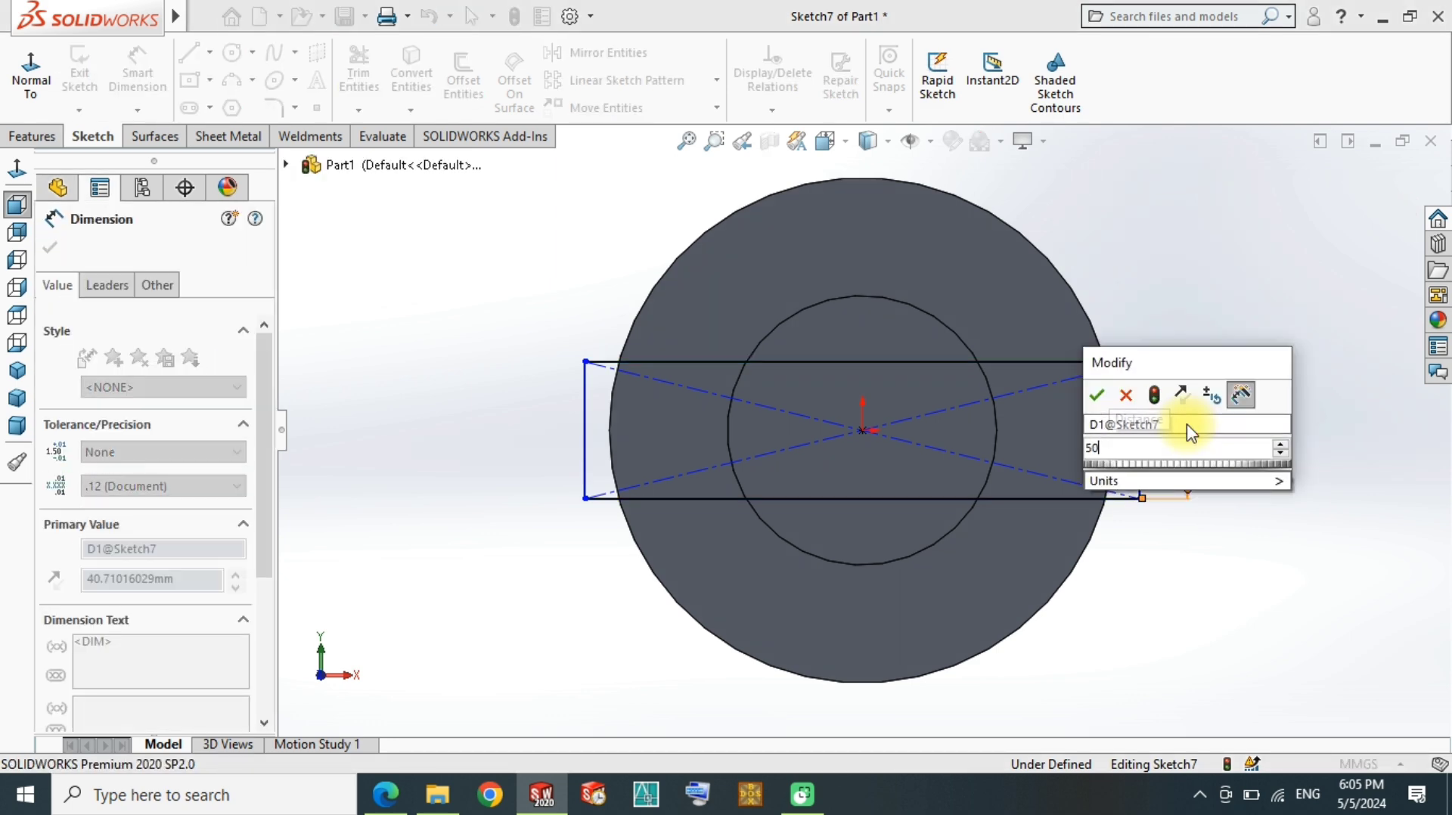
{"action": "key", "text": "Return"}
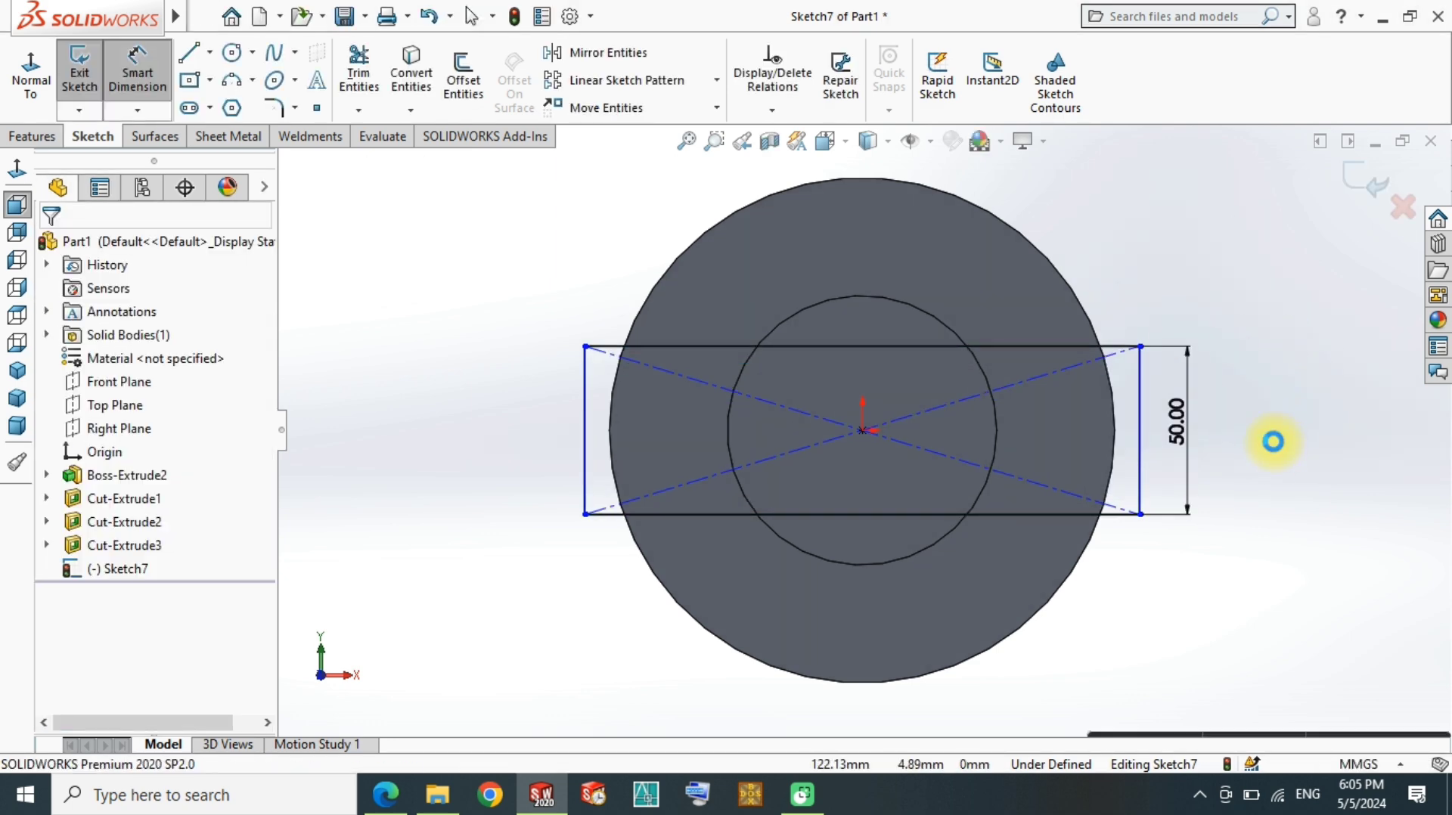
Step: Extruded-cut the rectangle Blind 100 mm deep
{"action": "right_click_drag", "start_coordinate": [1274, 450], "coordinate": [1209, 462]}
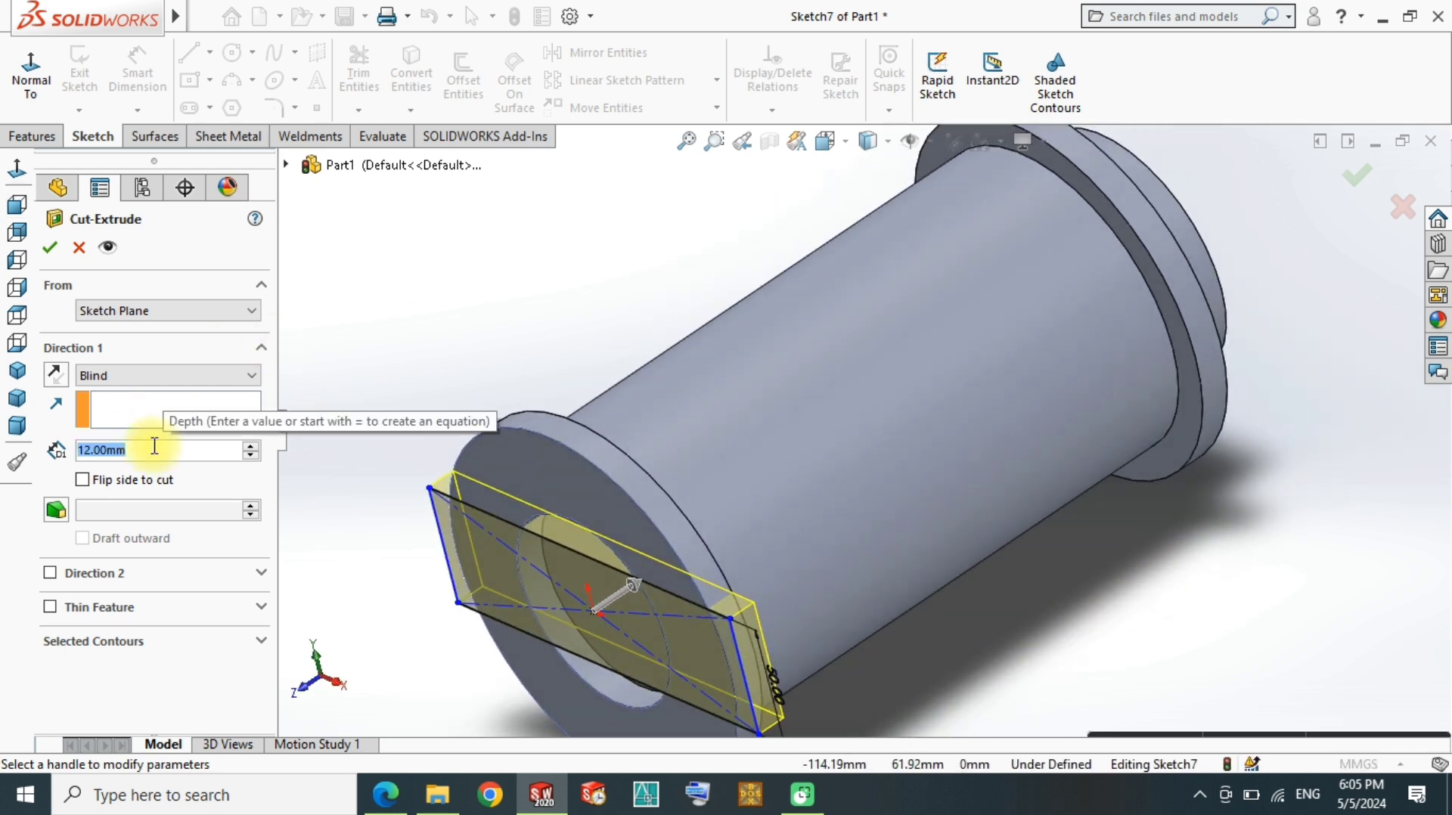
{"action": "type", "text": "100"}
{"action": "key", "text": "Return"}
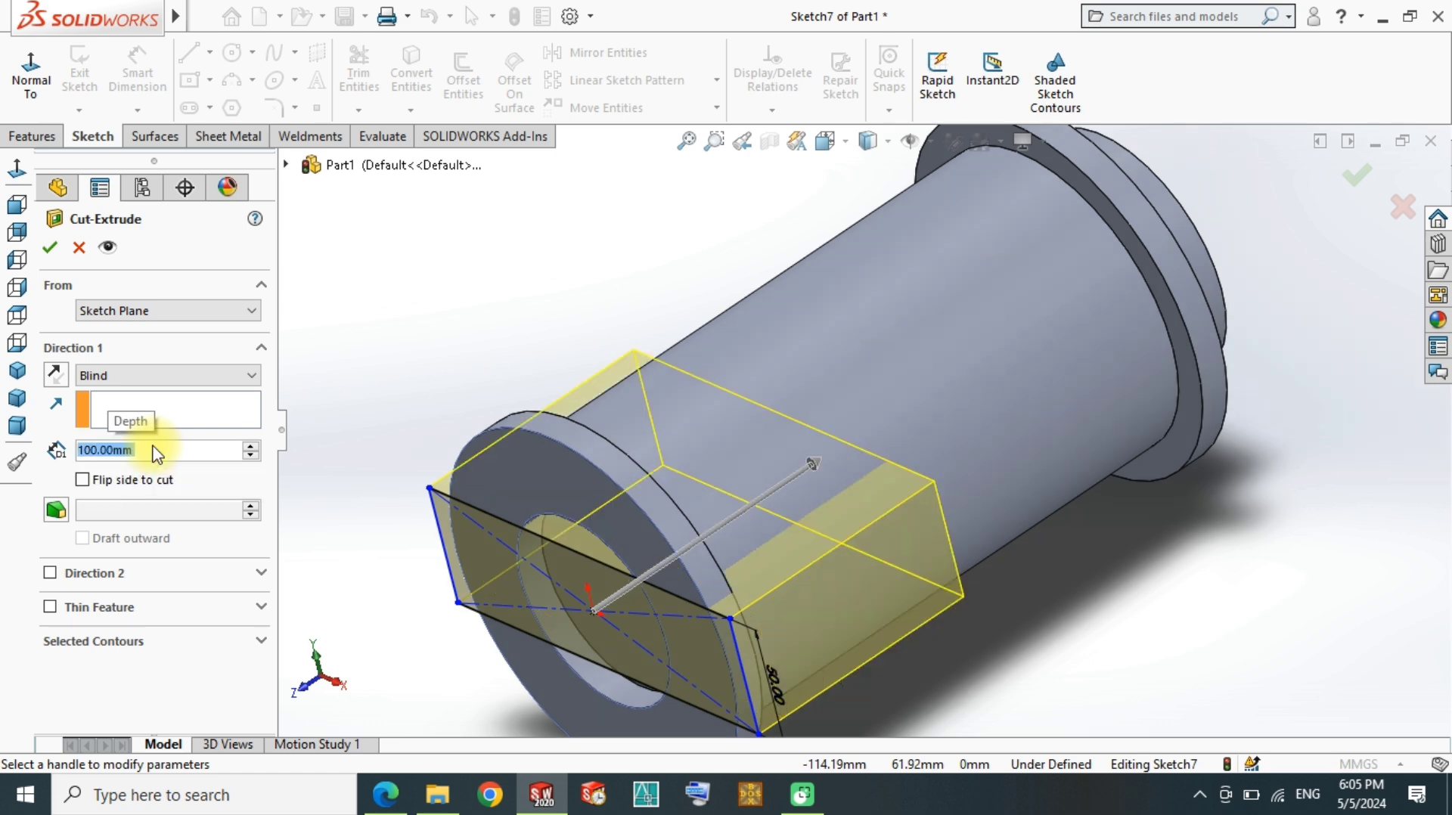
{"action": "key", "text": "Return"}
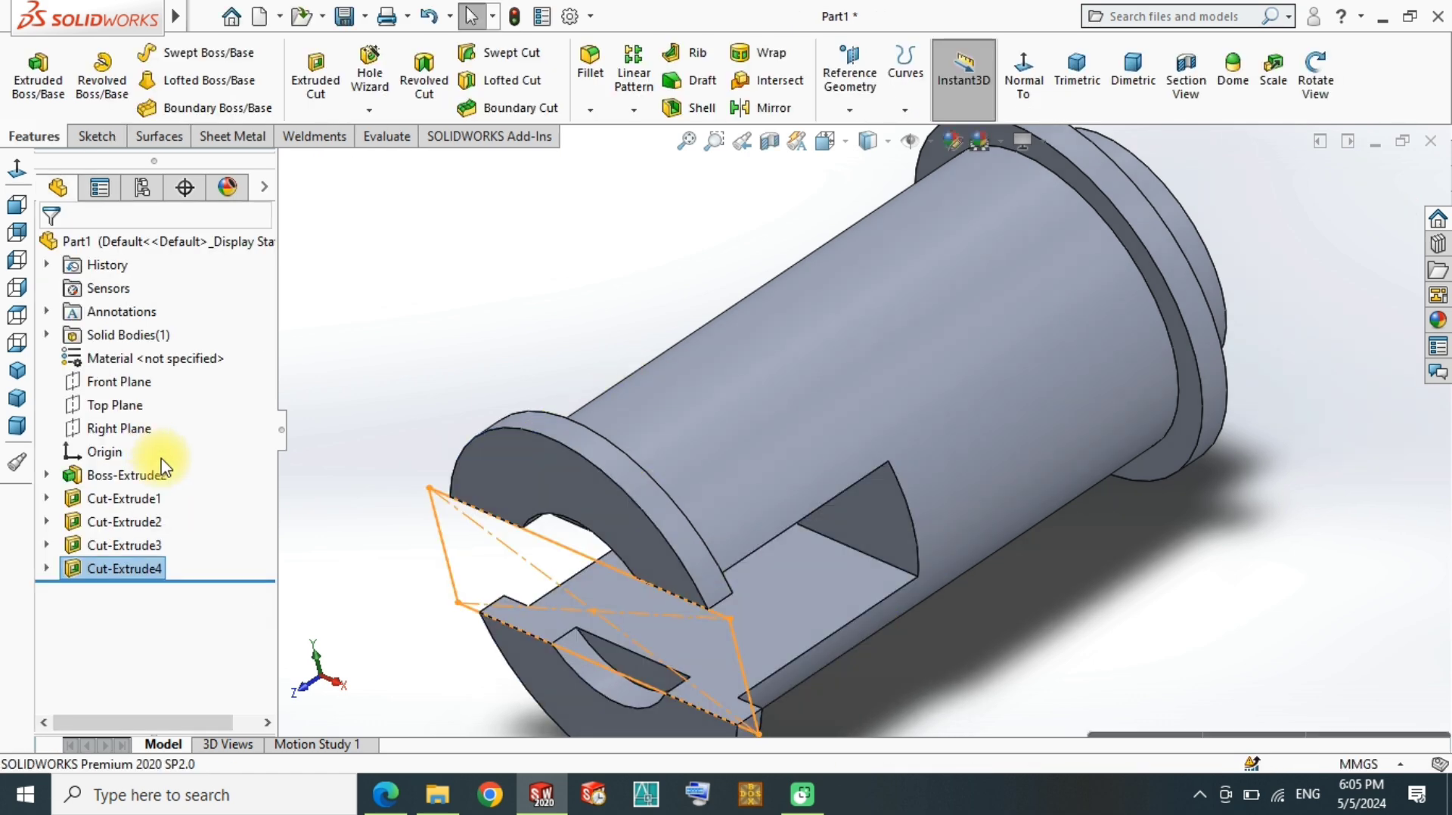
Step: Orbit to the flanged end of the part and start a sketch on its end face
{"action": "scroll", "coordinate": [638, 502], "scroll_direction": "up", "scroll_amount": 5}
{"action": "mouse_move", "coordinate": [819, 434]}
{"action": "middle_mouse_down"}
{"action": "mouse_move", "coordinate": [605, 541]}
{"action": "mouse_move", "coordinate": [768, 457]}
{"action": "mouse_move", "coordinate": [595, 496]}
{"action": "middle_mouse_up"}
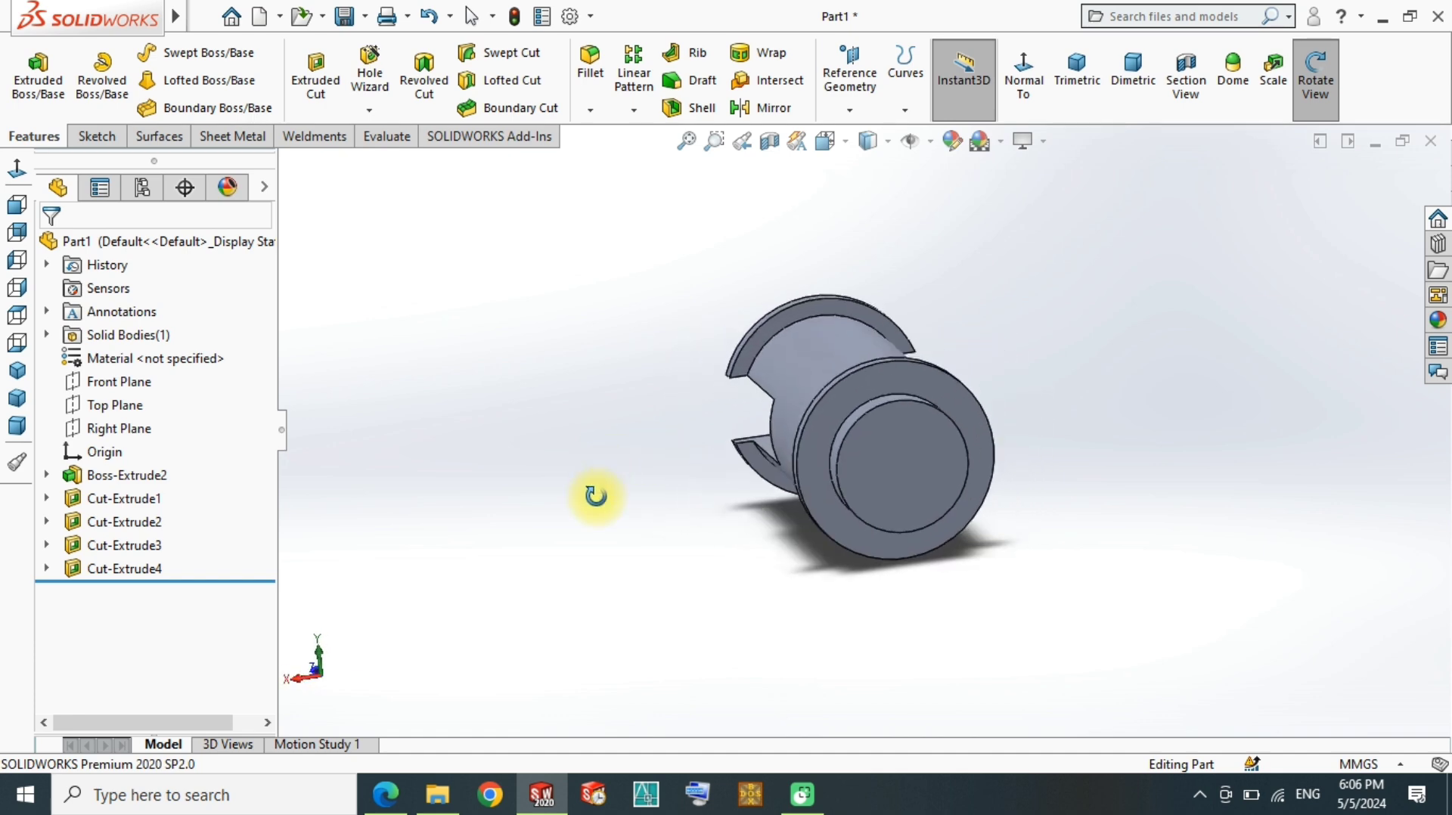
{"action": "scroll", "coordinate": [853, 446], "scroll_direction": "down", "scroll_amount": 5}
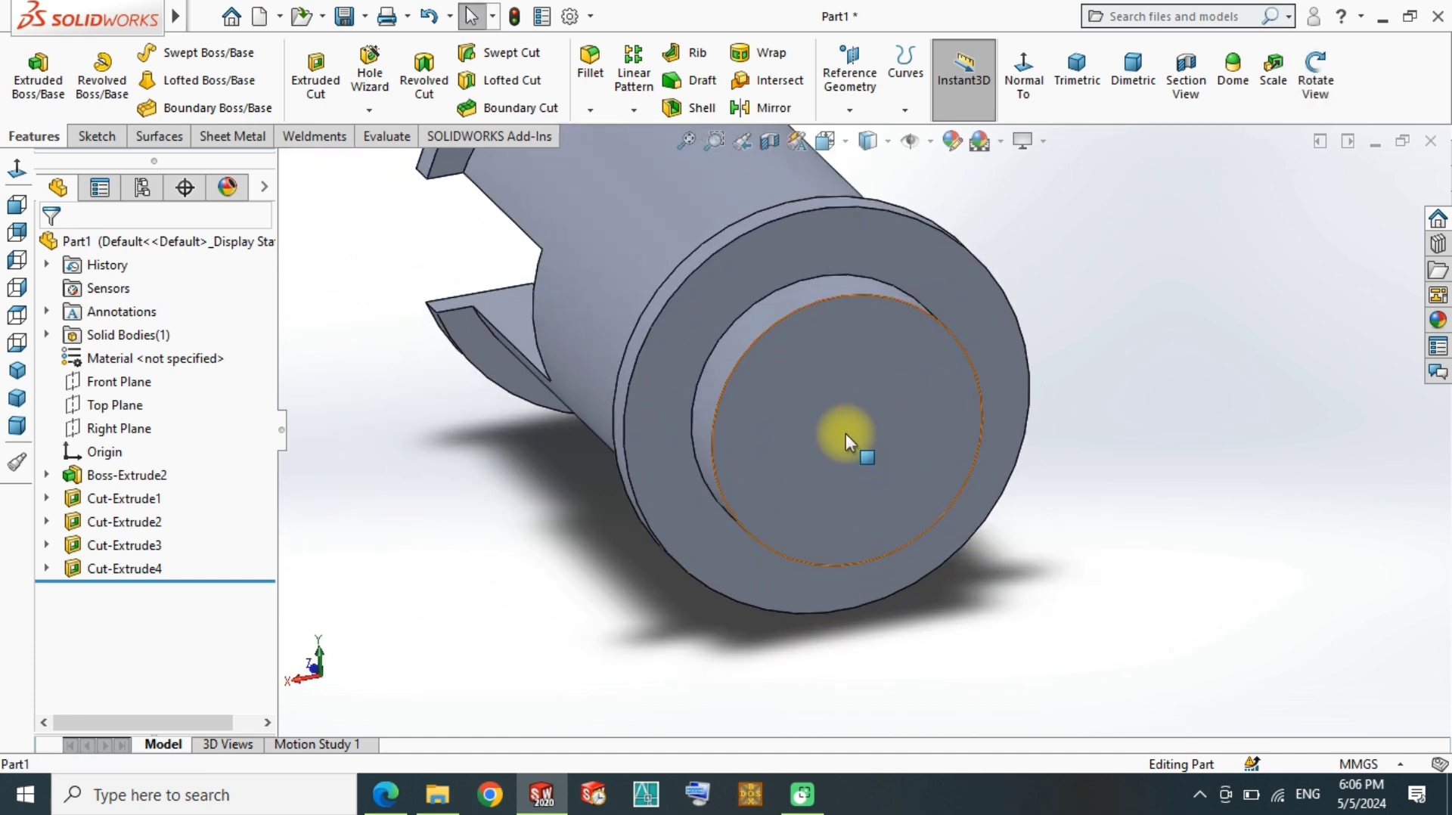
{"action": "mouse_move", "coordinate": [847, 442]}
{"action": "middle_mouse_down"}
{"action": "mouse_move", "coordinate": [781, 311]}
{"action": "mouse_move", "coordinate": [839, 428]}
{"action": "middle_mouse_up"}
{"action": "left_click", "coordinate": [868, 382]}
{"action": "left_click", "coordinate": [917, 340]}
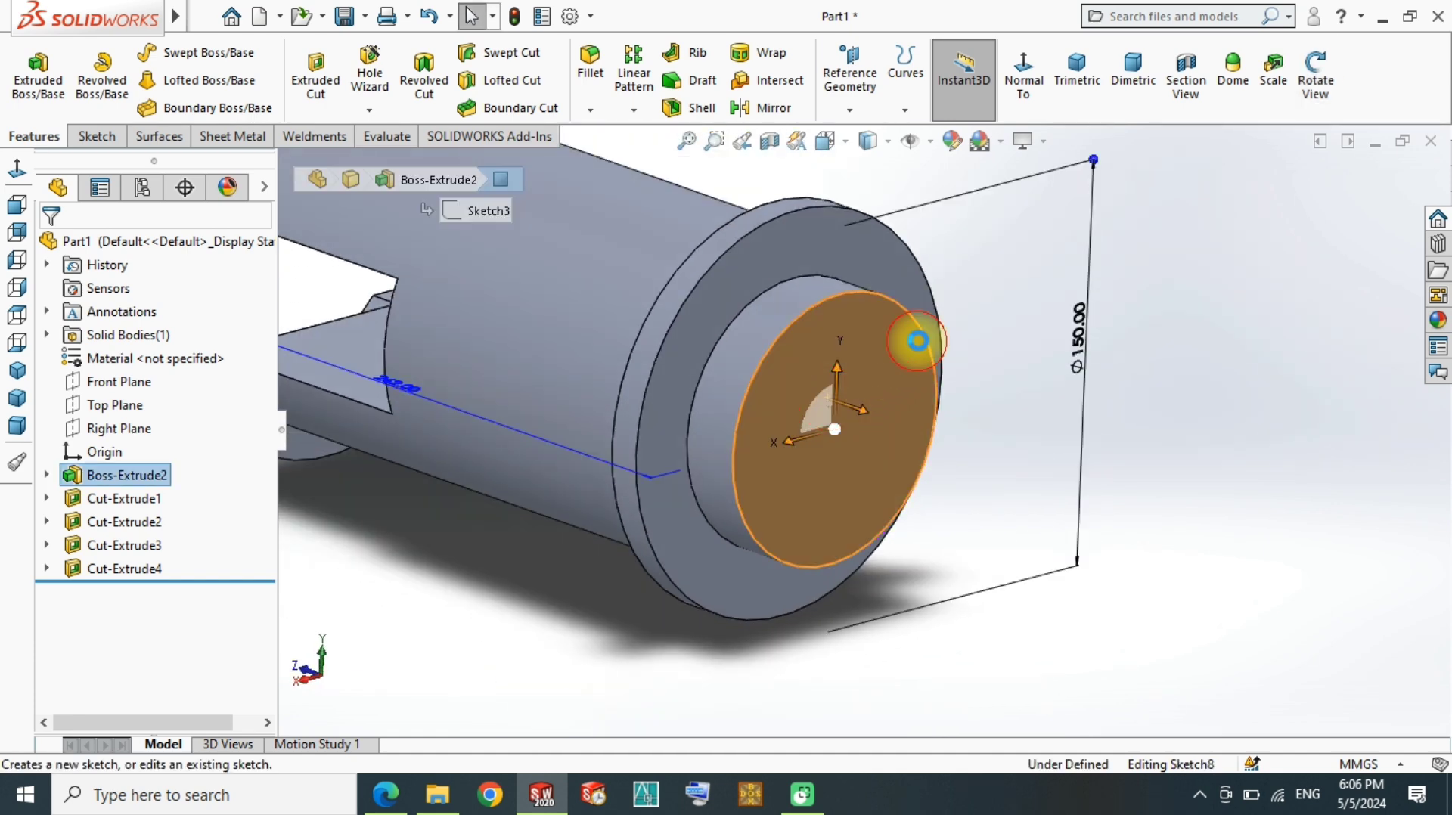
{"action": "right_click_drag", "start_coordinate": [1054, 329], "coordinate": [1120, 321]}
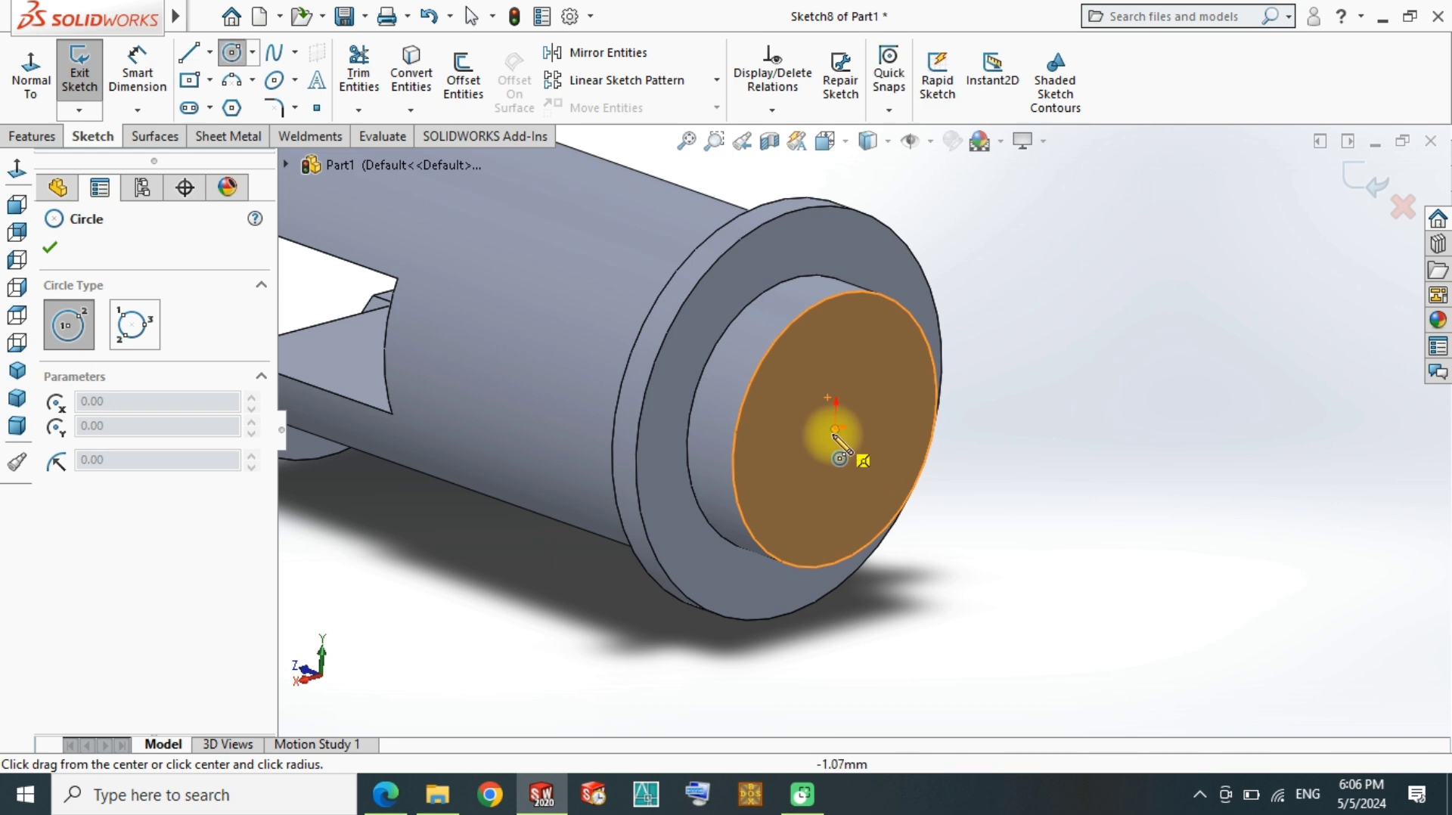
{"action": "left_click_drag", "start_coordinate": [836, 430], "coordinate": [794, 481]}
{"action": "right_click_drag", "start_coordinate": [989, 534], "coordinate": [932, 407]}
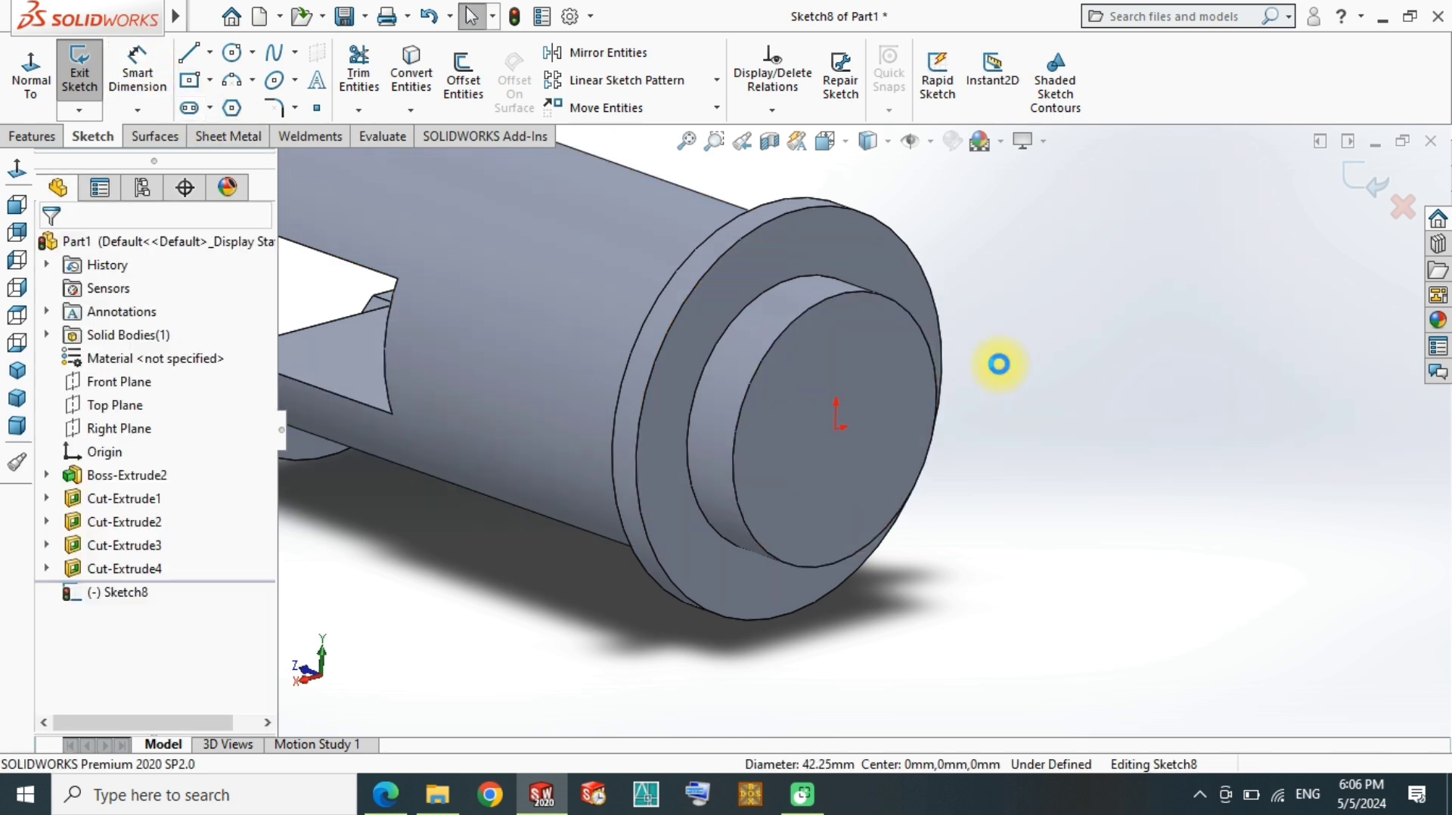
Step: Draw a 50 mm tall center rectangle across the end face and extrude-cut it 52 mm
{"action": "left_click", "coordinate": [34, 78]}
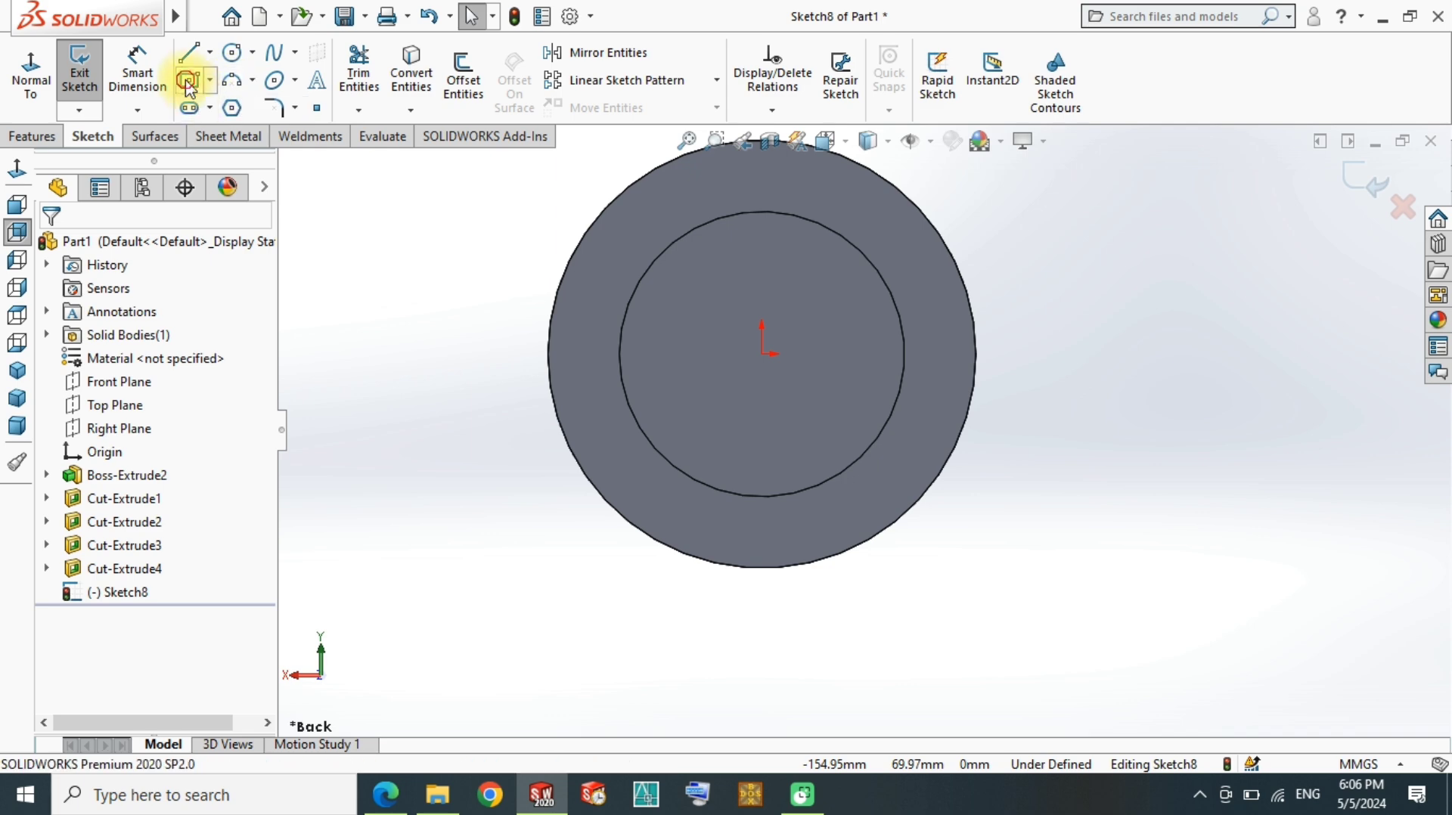
{"action": "left_click_drag", "start_coordinate": [758, 355], "coordinate": [937, 314]}
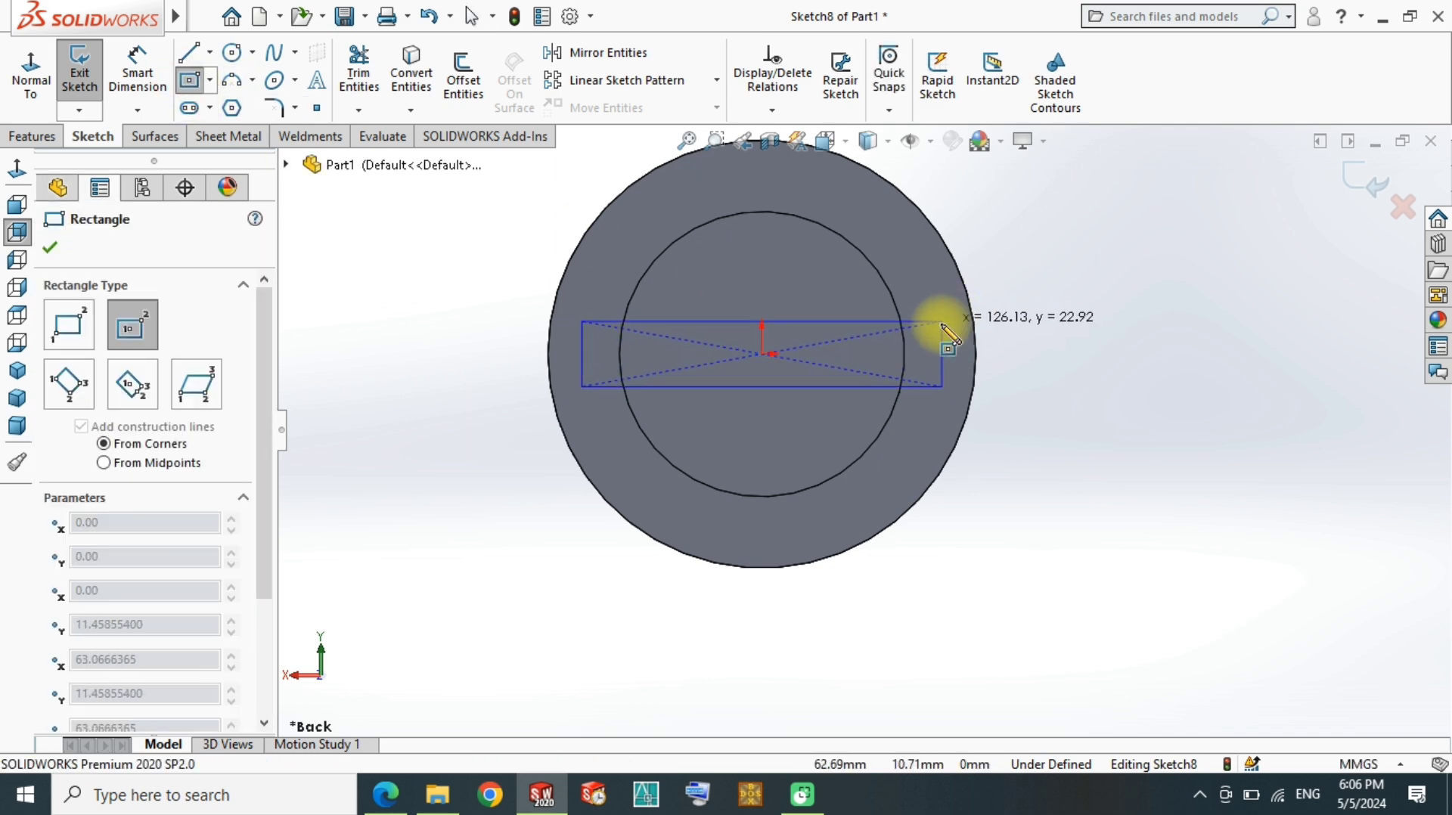
{"action": "right_click_drag", "start_coordinate": [1060, 334], "coordinate": [1069, 288]}
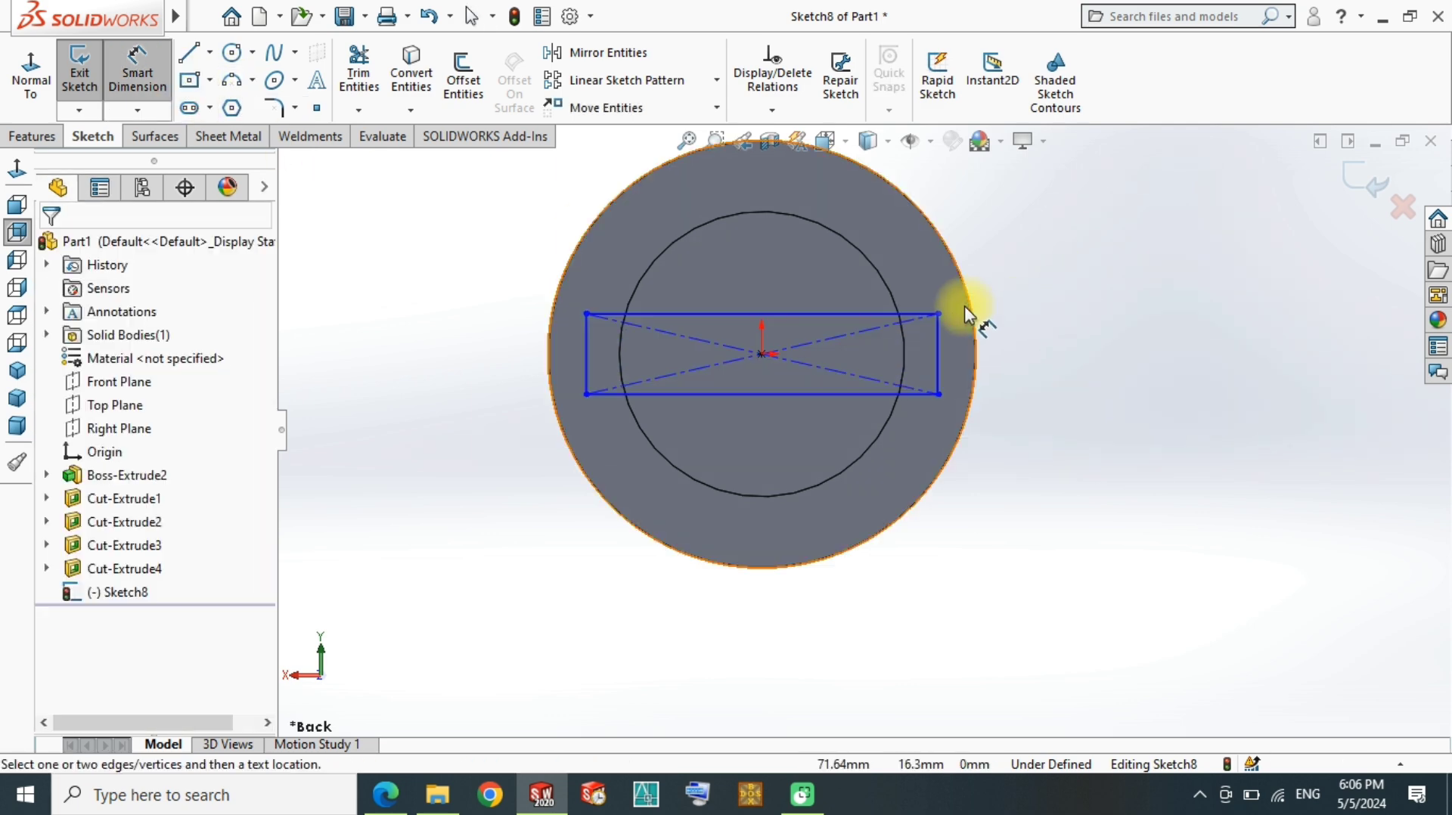
{"action": "scroll", "coordinate": [937, 348], "scroll_direction": "down", "scroll_amount": 1}
{"action": "left_click", "coordinate": [932, 372]}
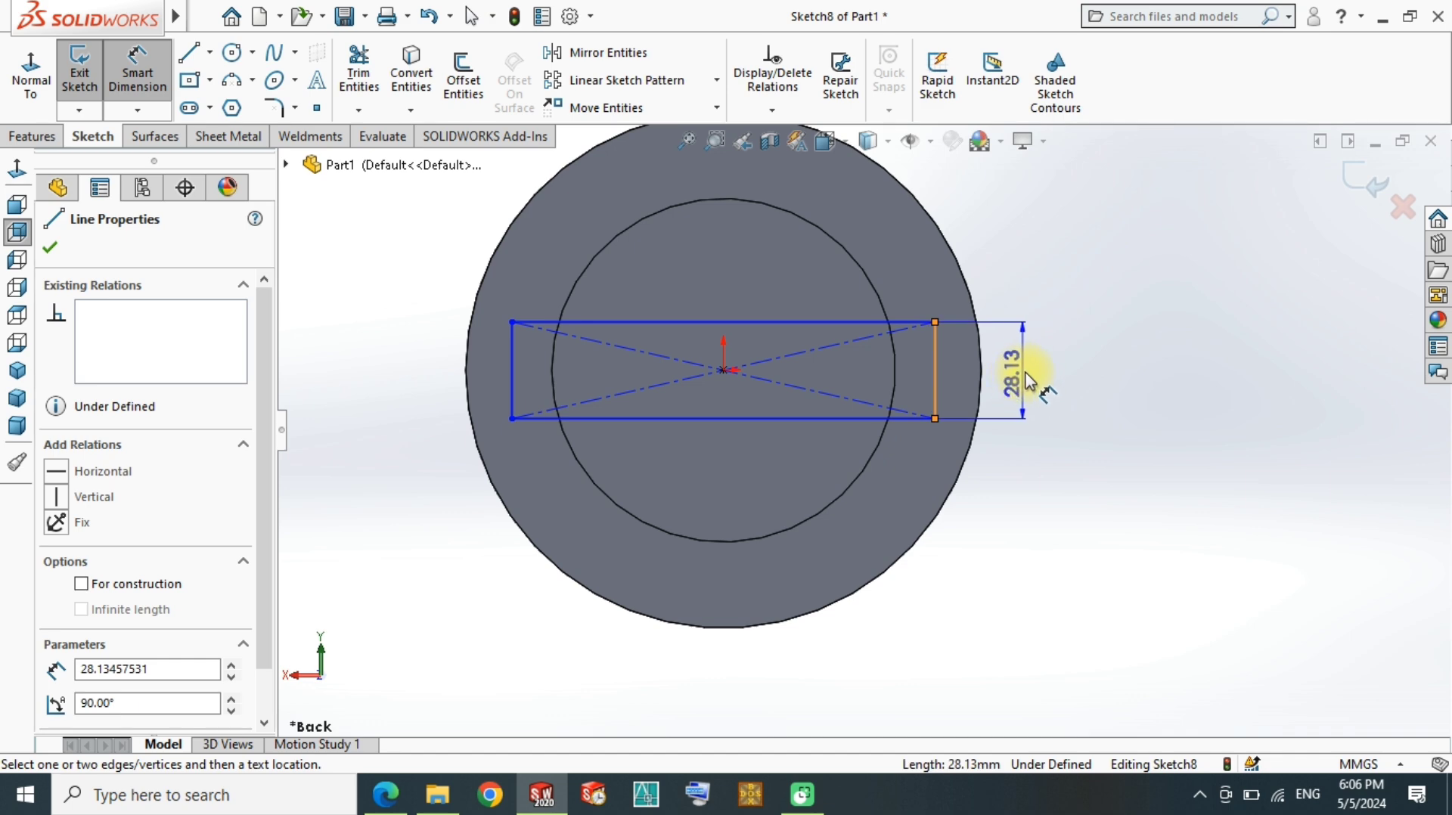
{"action": "left_click", "coordinate": [1022, 378]}
{"action": "type", "text": "50"}
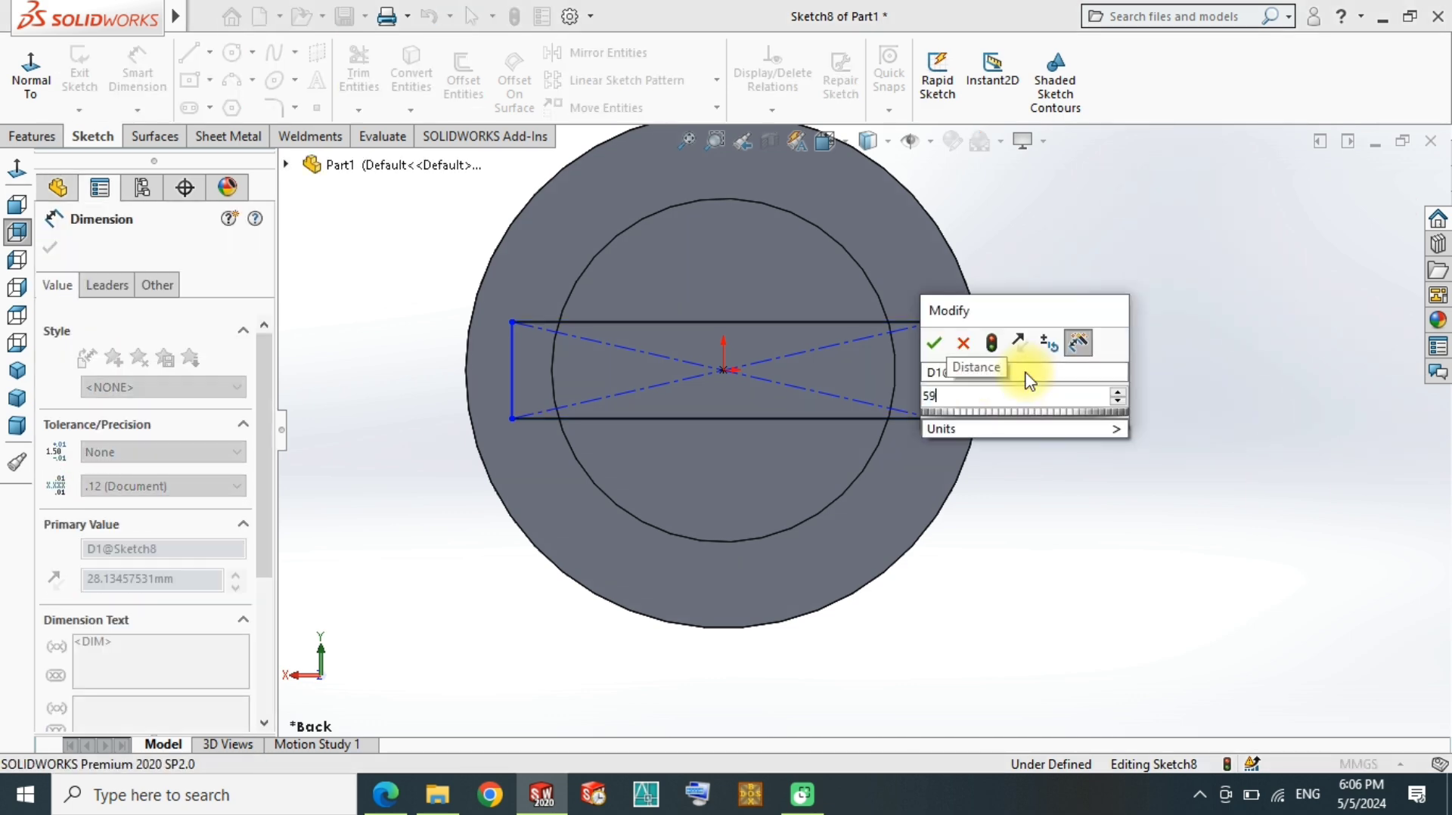
{"action": "key", "text": "Return"}
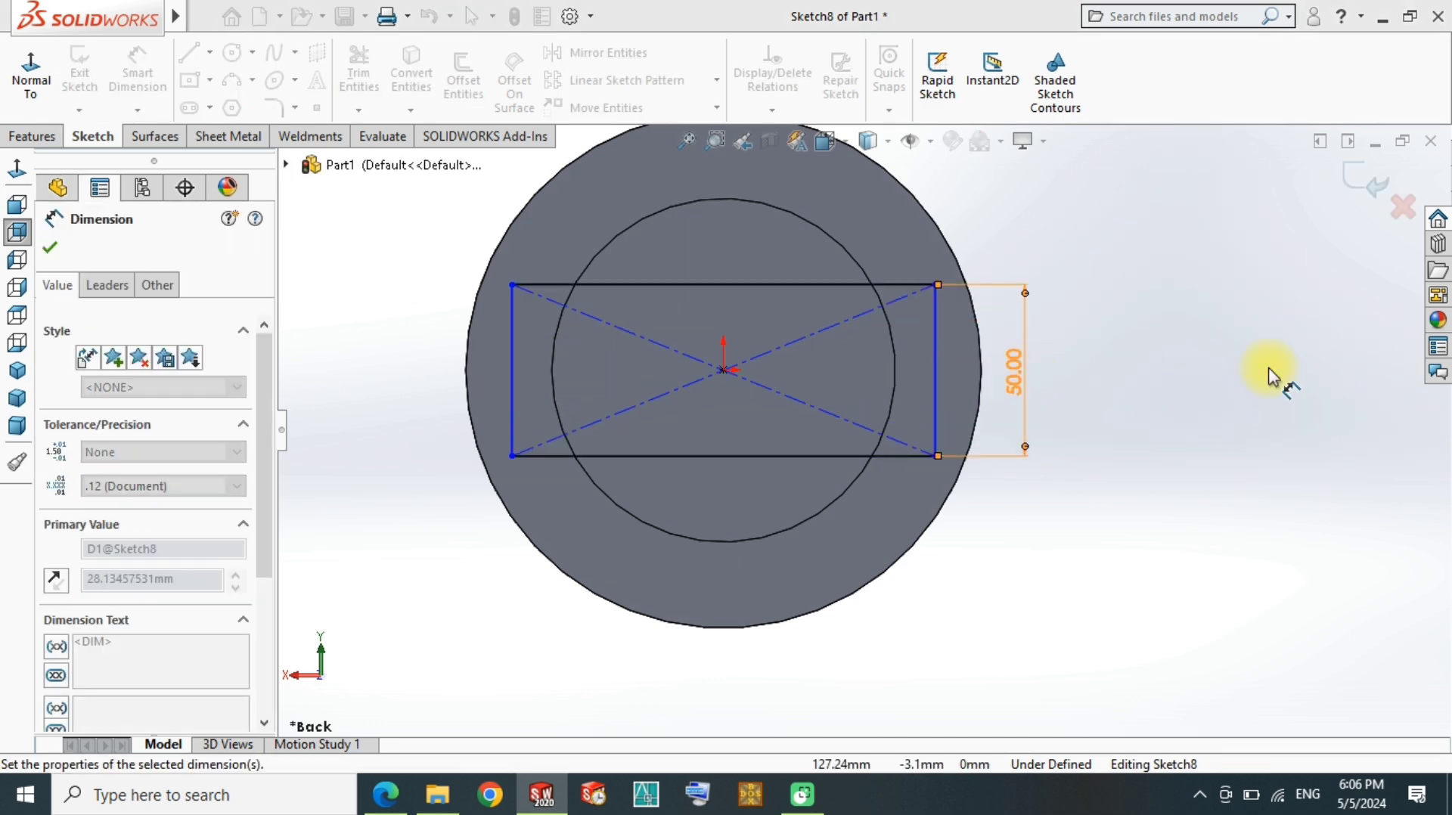
{"action": "right_click_drag", "start_coordinate": [1125, 290], "coordinate": [1134, 433]}
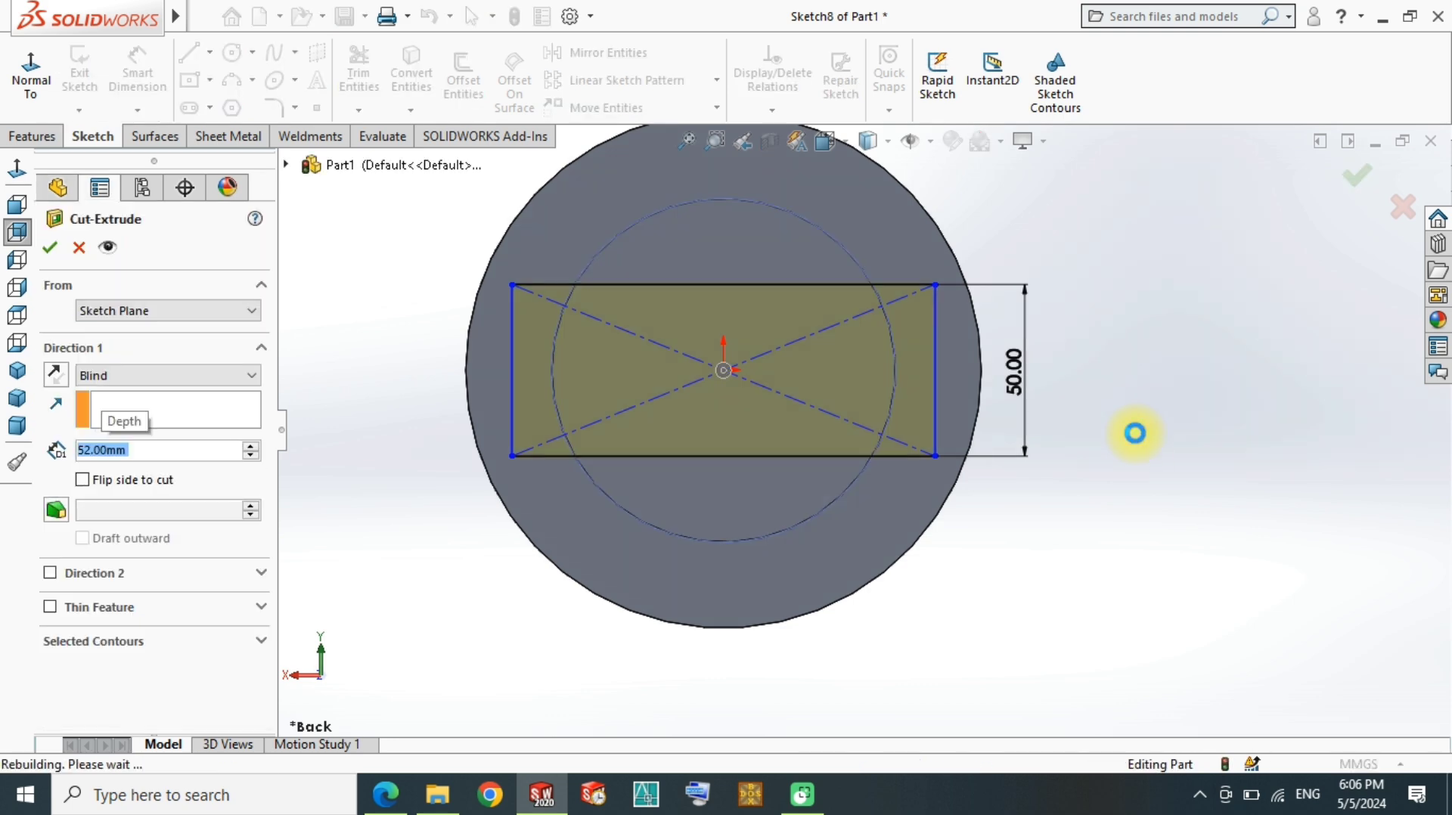
{"action": "mouse_move", "coordinate": [826, 405]}
{"action": "middle_mouse_down"}
{"action": "mouse_move", "coordinate": [915, 425]}
{"action": "mouse_move", "coordinate": [901, 453]}
{"action": "mouse_move", "coordinate": [837, 479]}
{"action": "middle_mouse_up"}
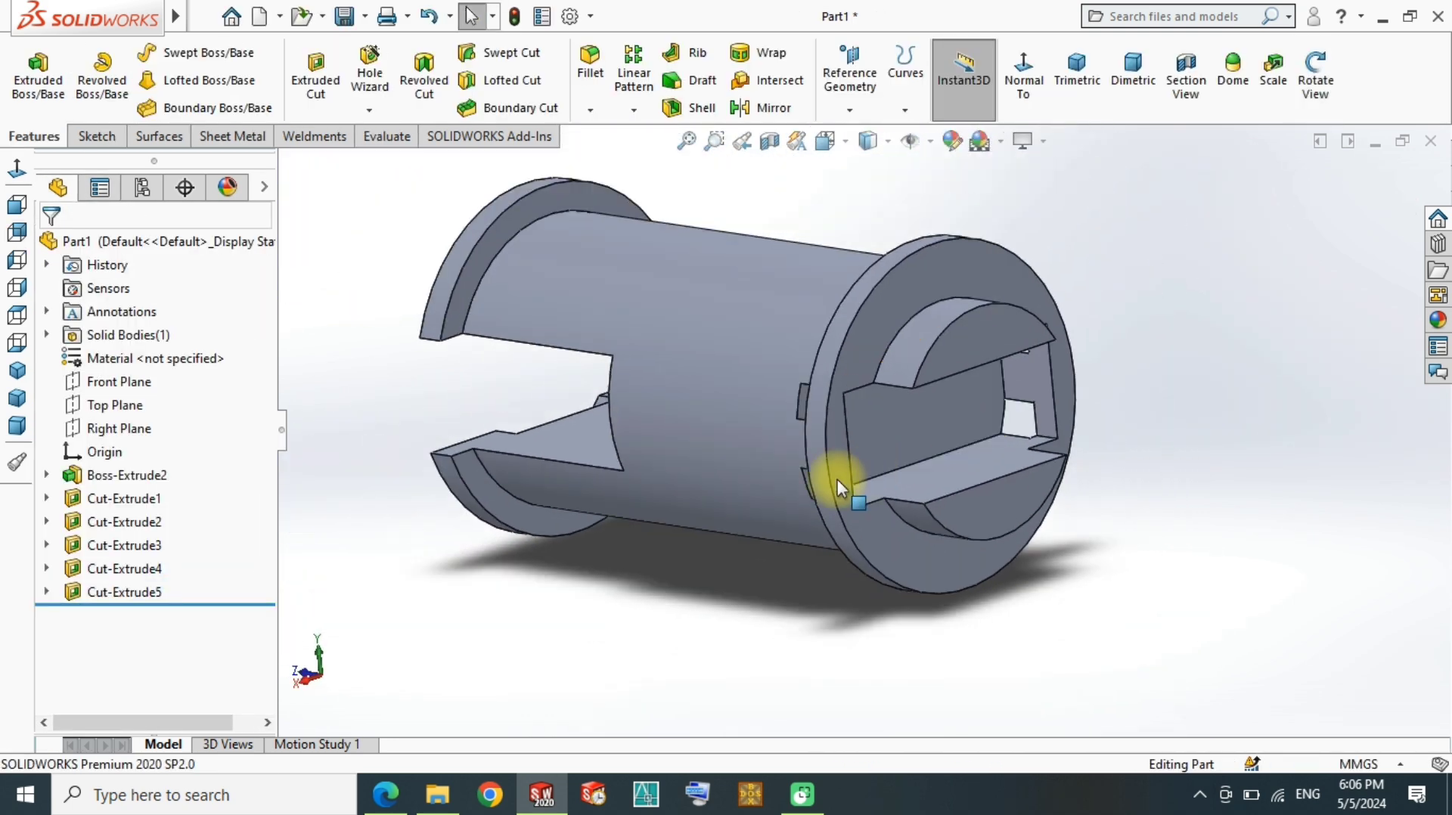
Step: Edit the Cut-Extrude5 sketch, stretching the rectangle's left side so the slot cuts fully across
{"action": "left_click", "coordinate": [148, 591]}
{"action": "left_click", "coordinate": [201, 527]}
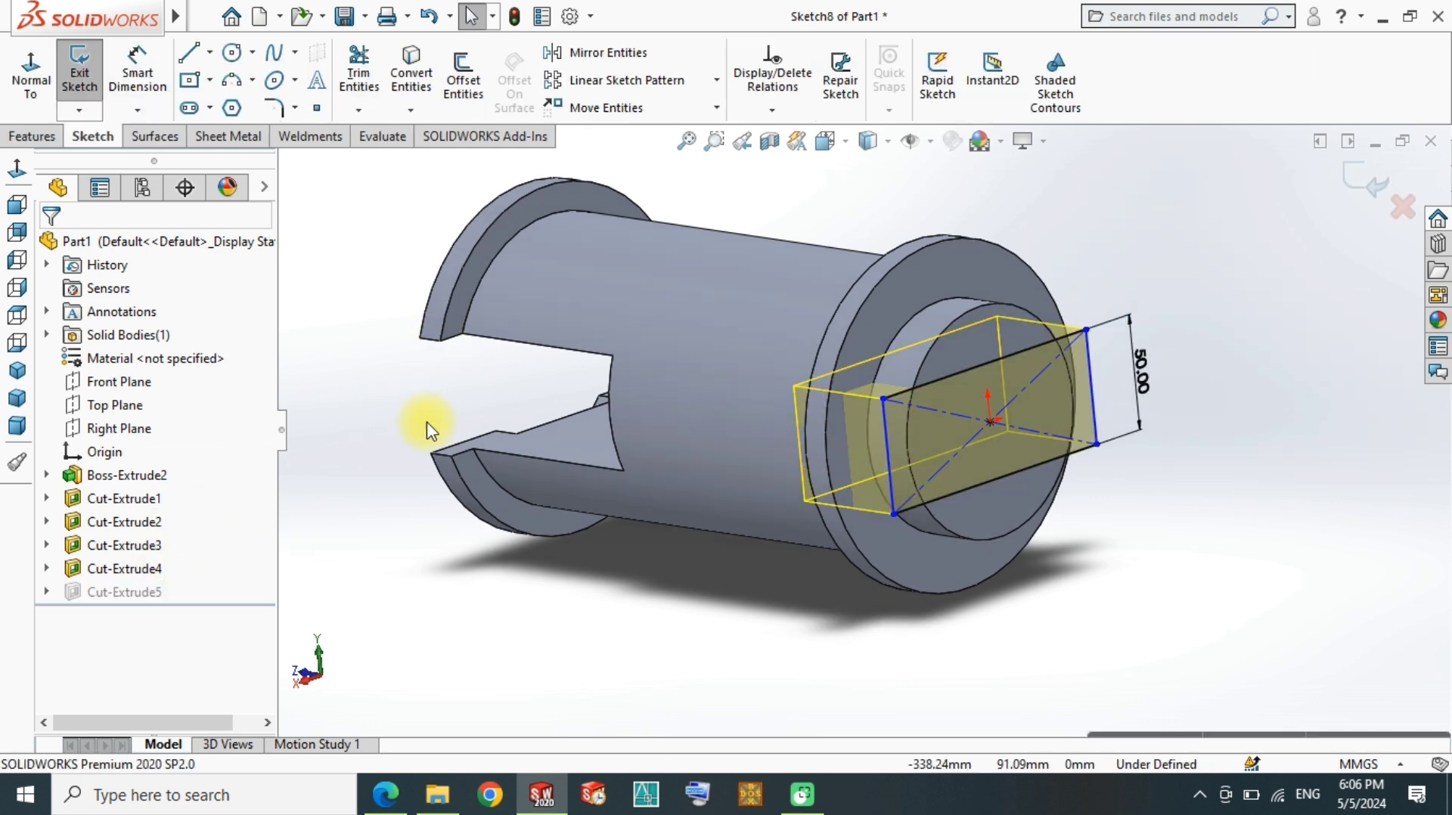
{"action": "left_click_drag", "start_coordinate": [855, 429], "coordinate": [760, 475]}
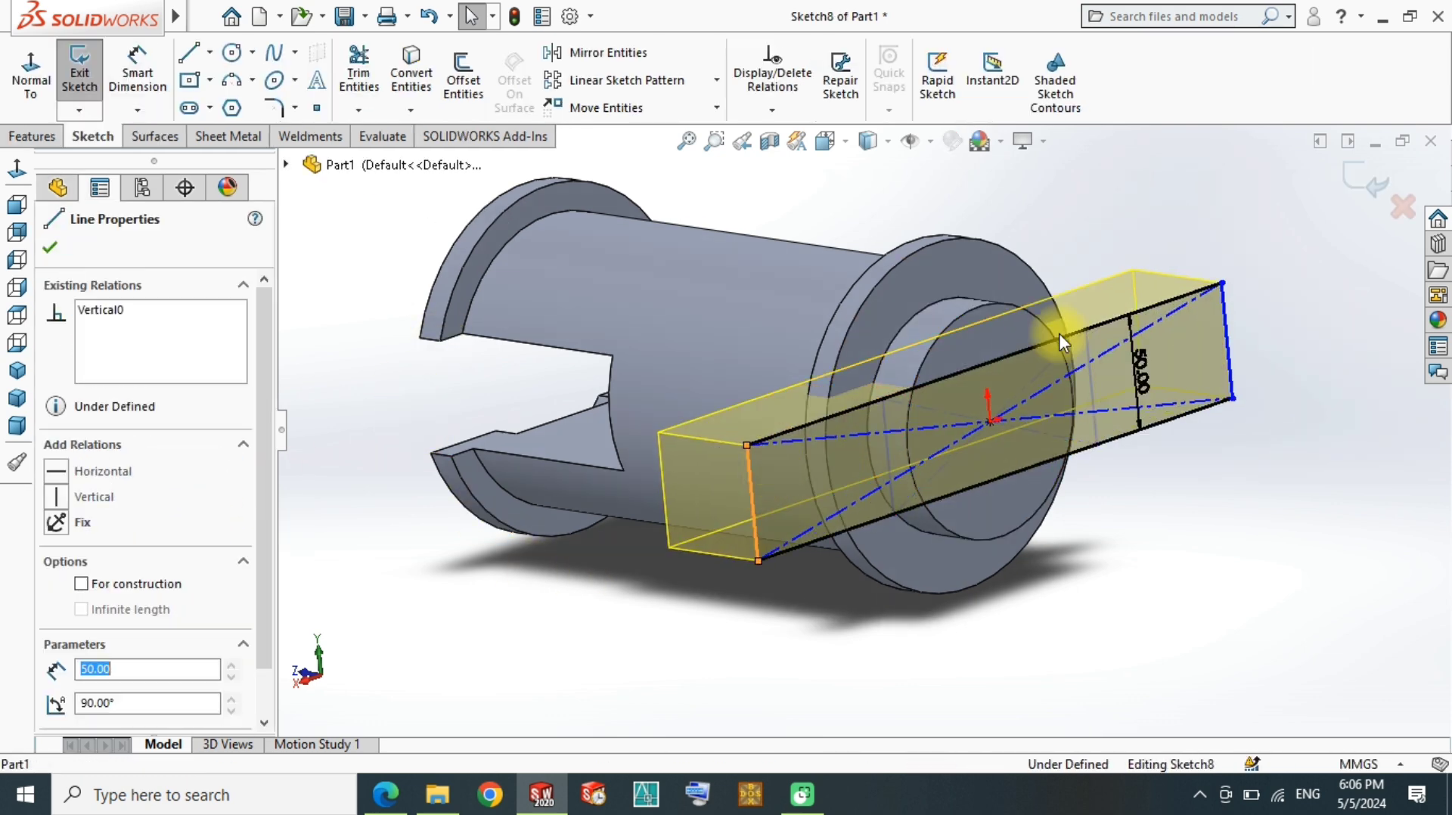
{"action": "left_click", "coordinate": [1359, 190]}
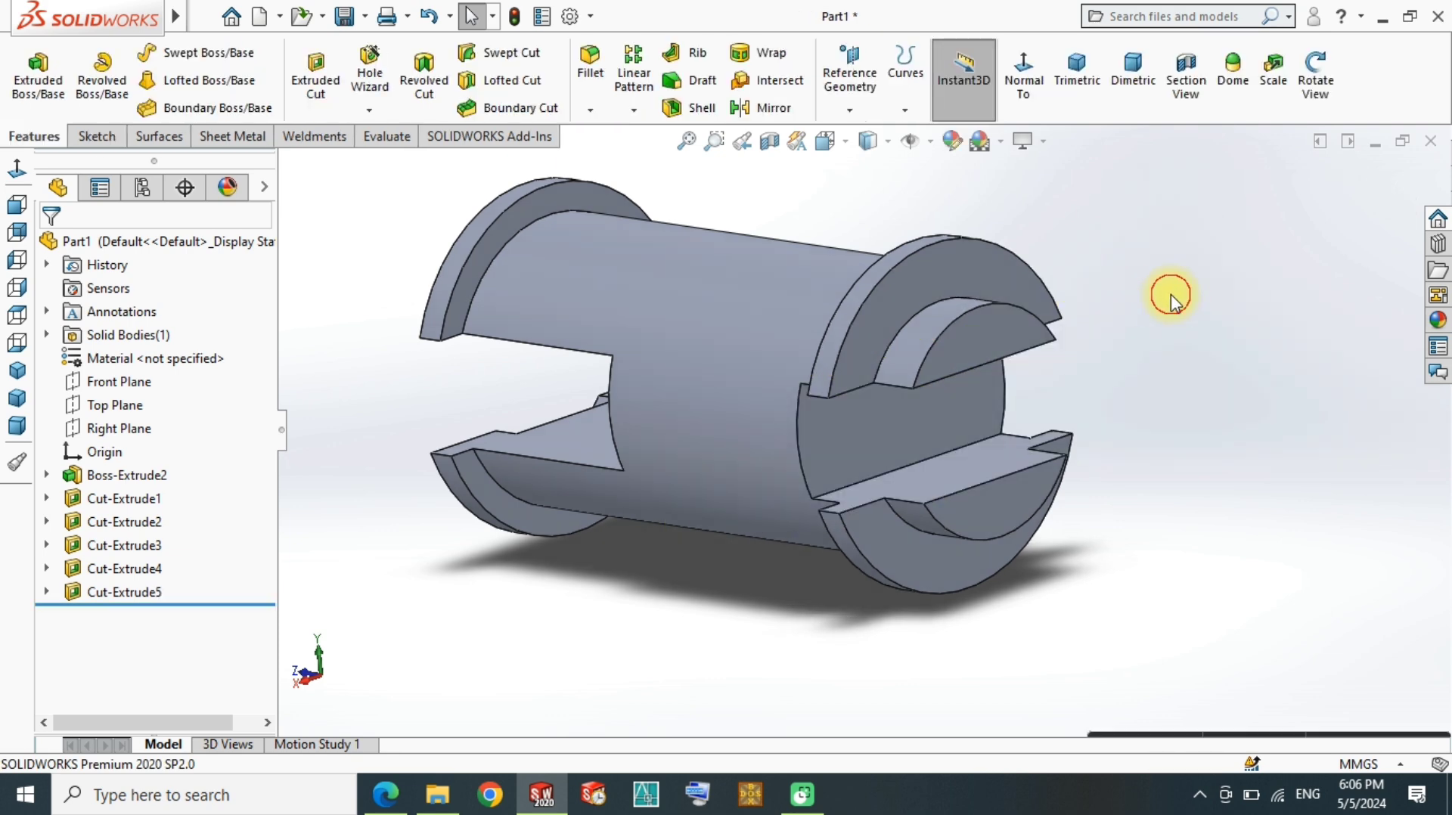
{"action": "mouse_move", "coordinate": [1141, 359]}
{"action": "middle_mouse_down"}
{"action": "mouse_move", "coordinate": [934, 363]}
{"action": "mouse_move", "coordinate": [982, 324]}
{"action": "mouse_move", "coordinate": [930, 379]}
{"action": "mouse_move", "coordinate": [935, 355]}
{"action": "mouse_move", "coordinate": [924, 389]}
{"action": "middle_mouse_up"}
Step: Sketch a center rectangle on the slot's inner face with a 70 mm height
{"action": "left_click", "coordinate": [915, 419]}
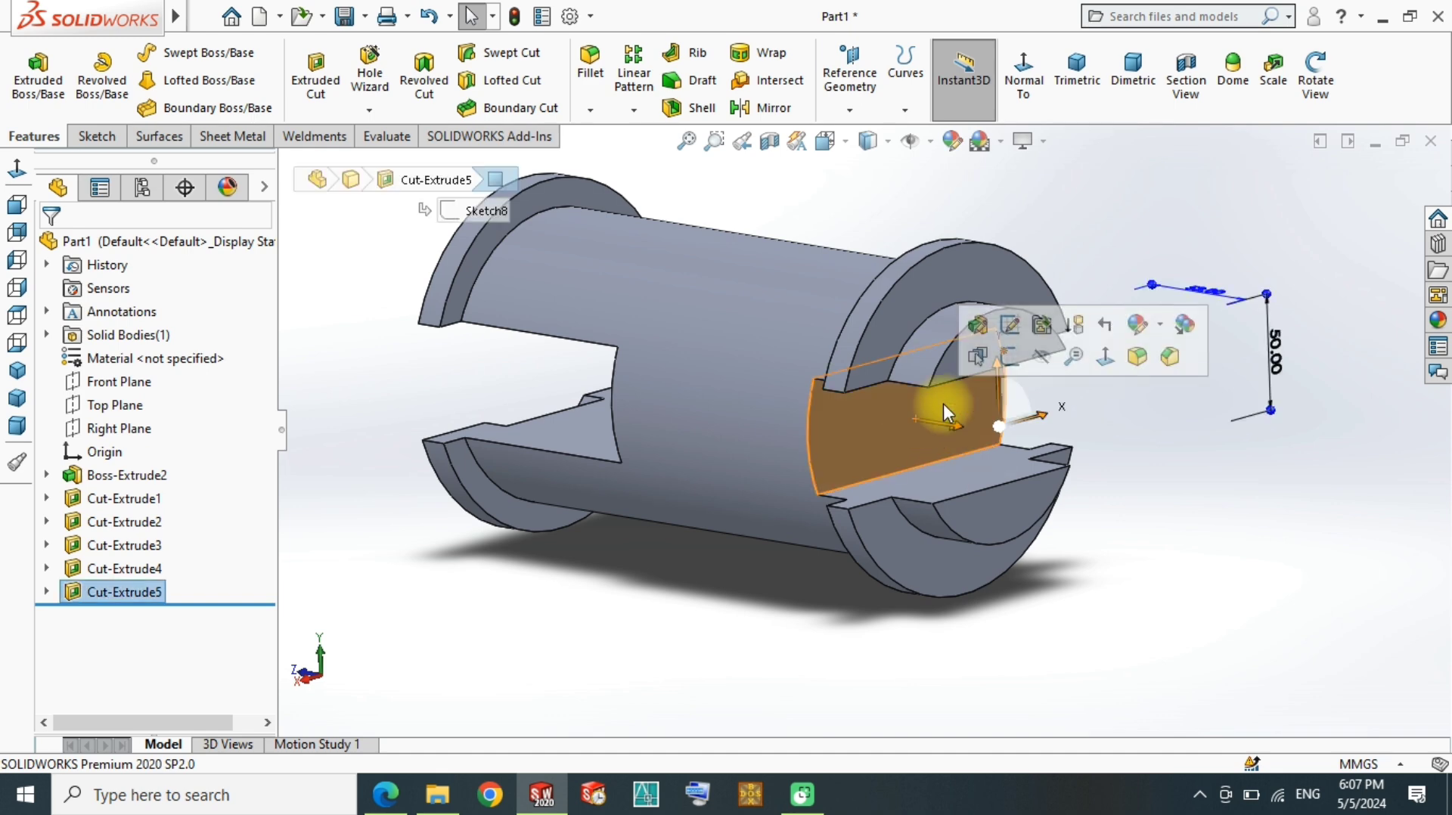
{"action": "left_click", "coordinate": [1009, 357]}
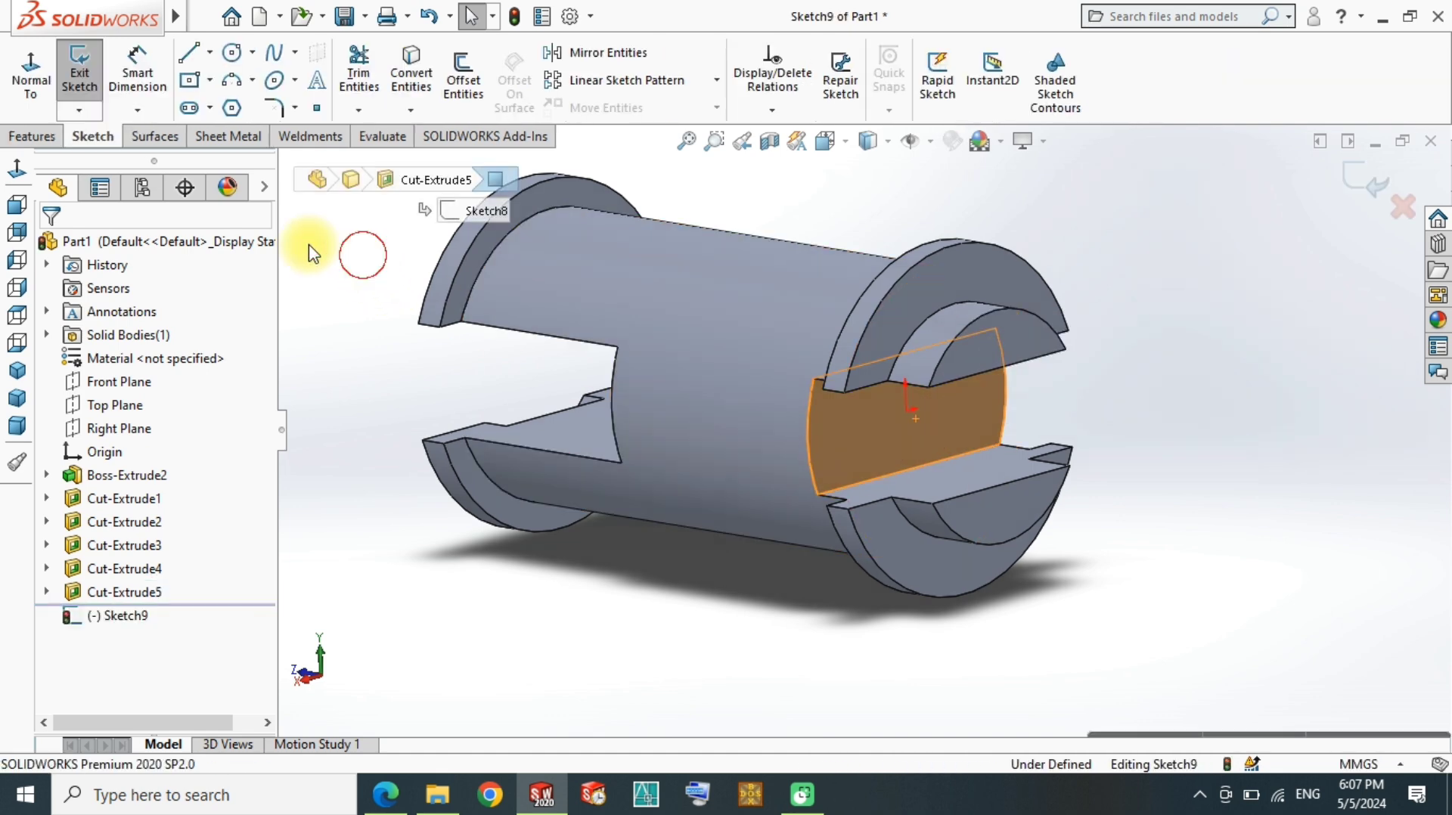
{"action": "left_click", "coordinate": [30, 72]}
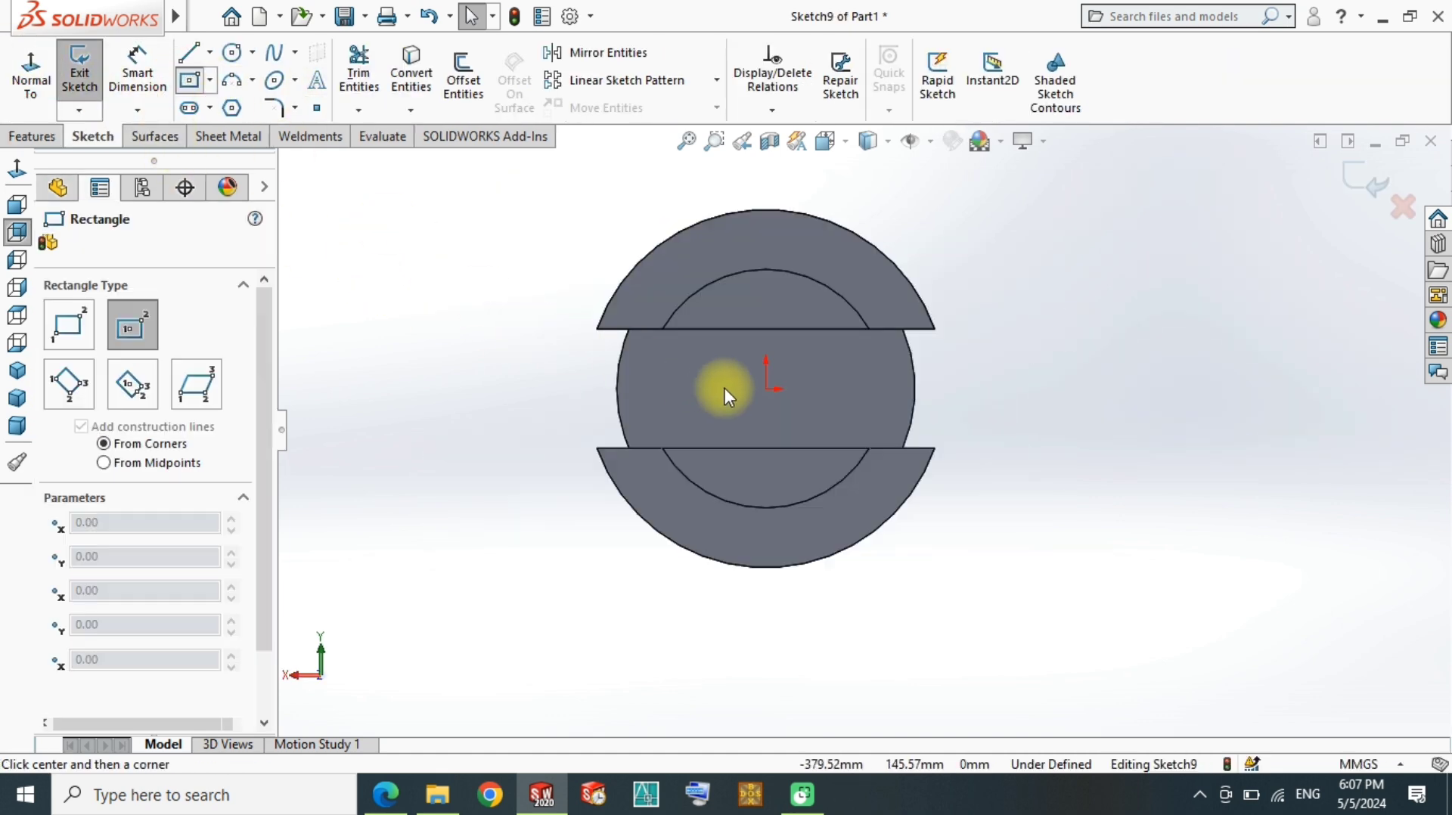
{"action": "left_click", "coordinate": [766, 388]}
{"action": "left_click", "coordinate": [964, 310]}
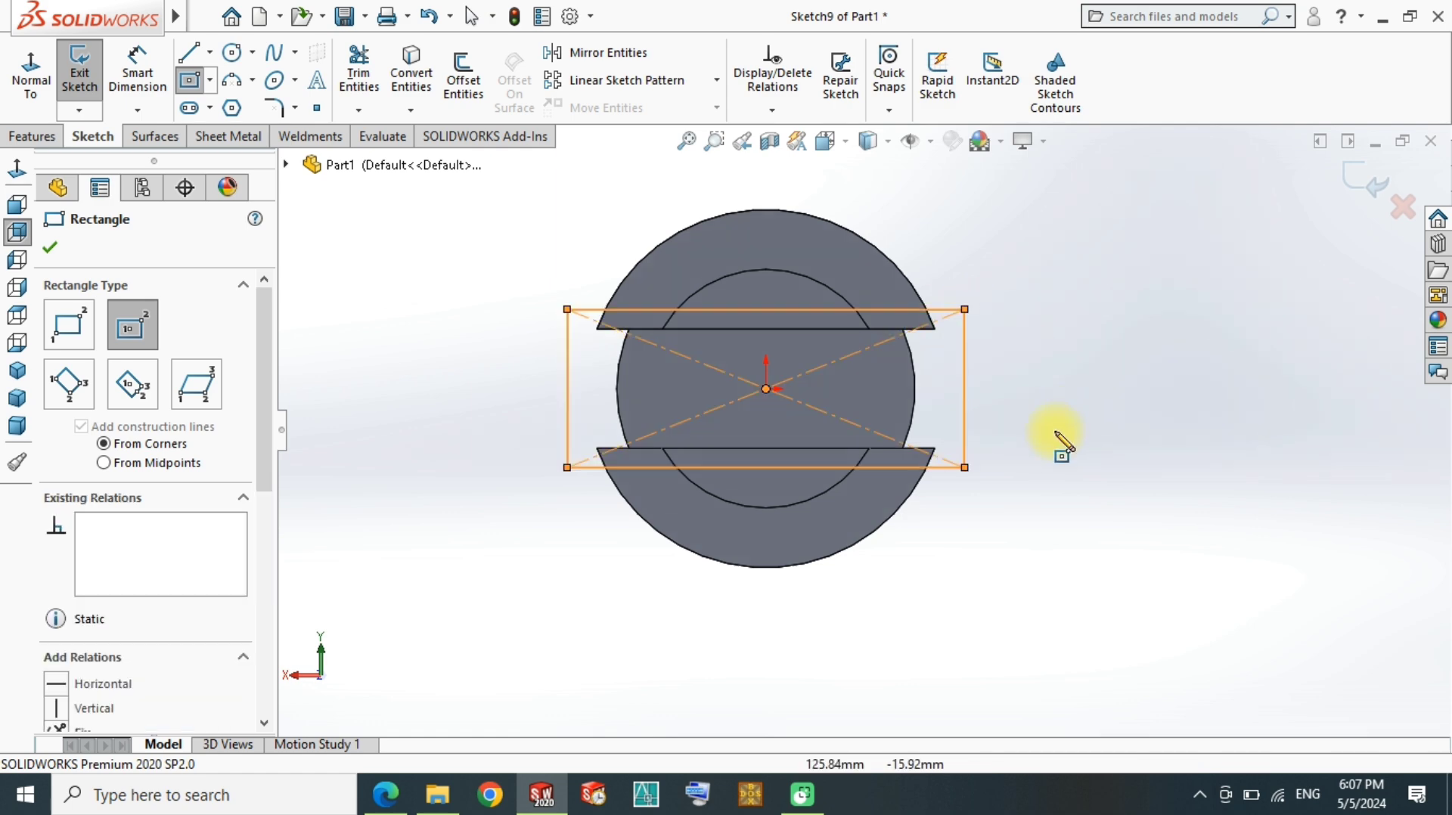
{"action": "right_click_drag", "start_coordinate": [1060, 444], "coordinate": [989, 389]}
{"action": "left_click", "coordinate": [967, 382]}
{"action": "left_click", "coordinate": [1010, 378]}
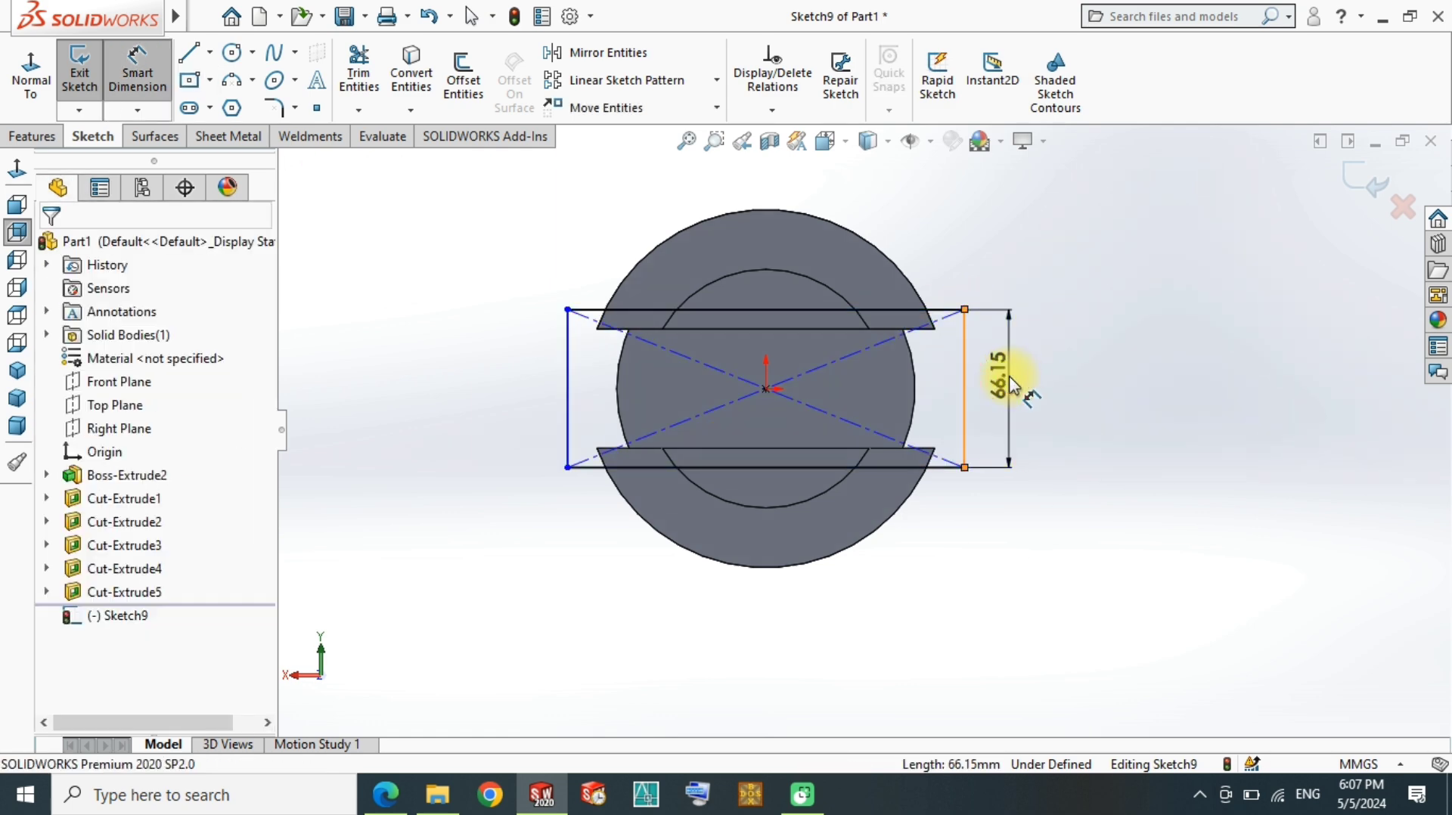
{"action": "type", "text": "70"}
{"action": "key", "text": "Return"}
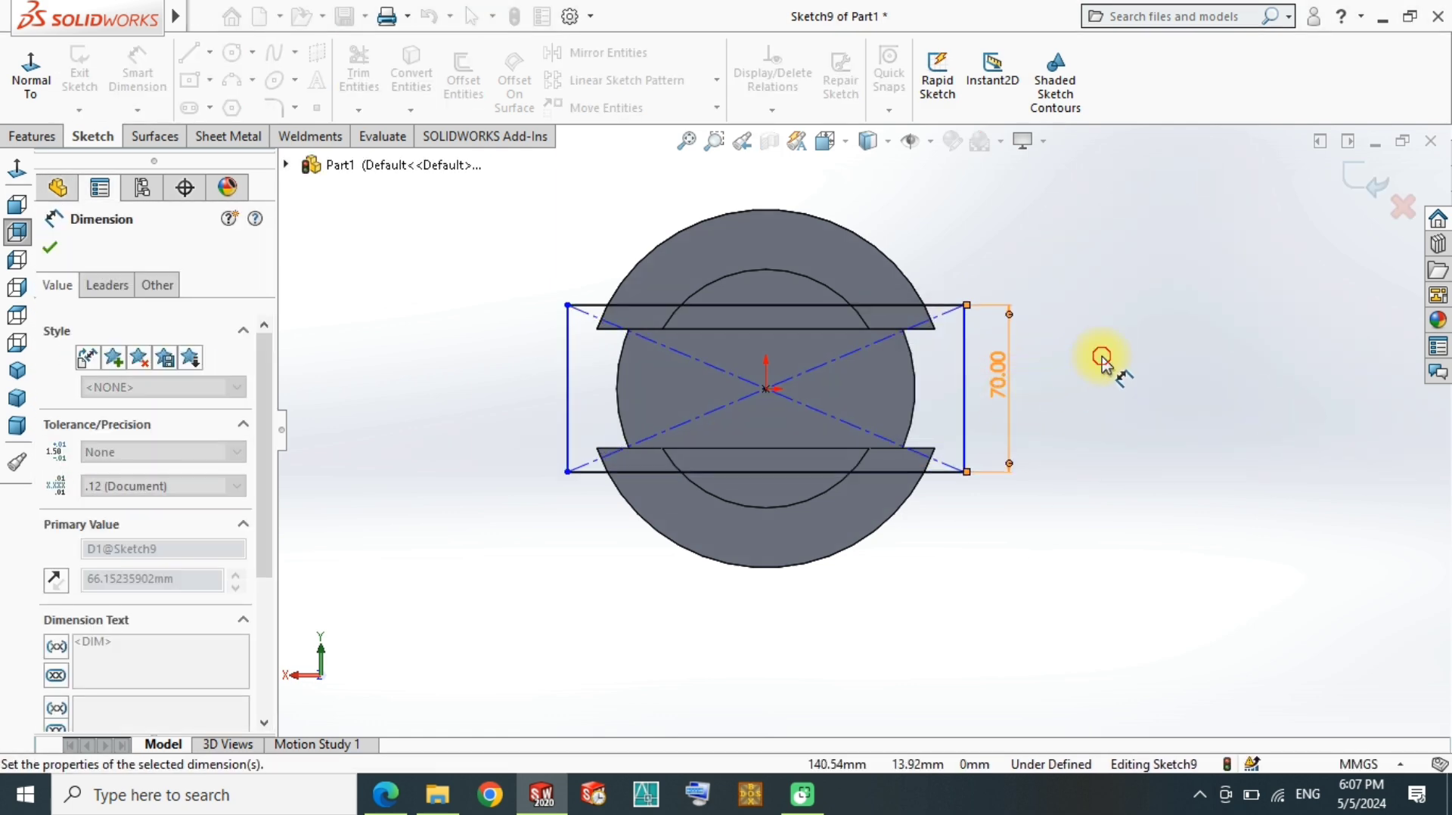
{"action": "left_click", "coordinate": [1100, 363]}
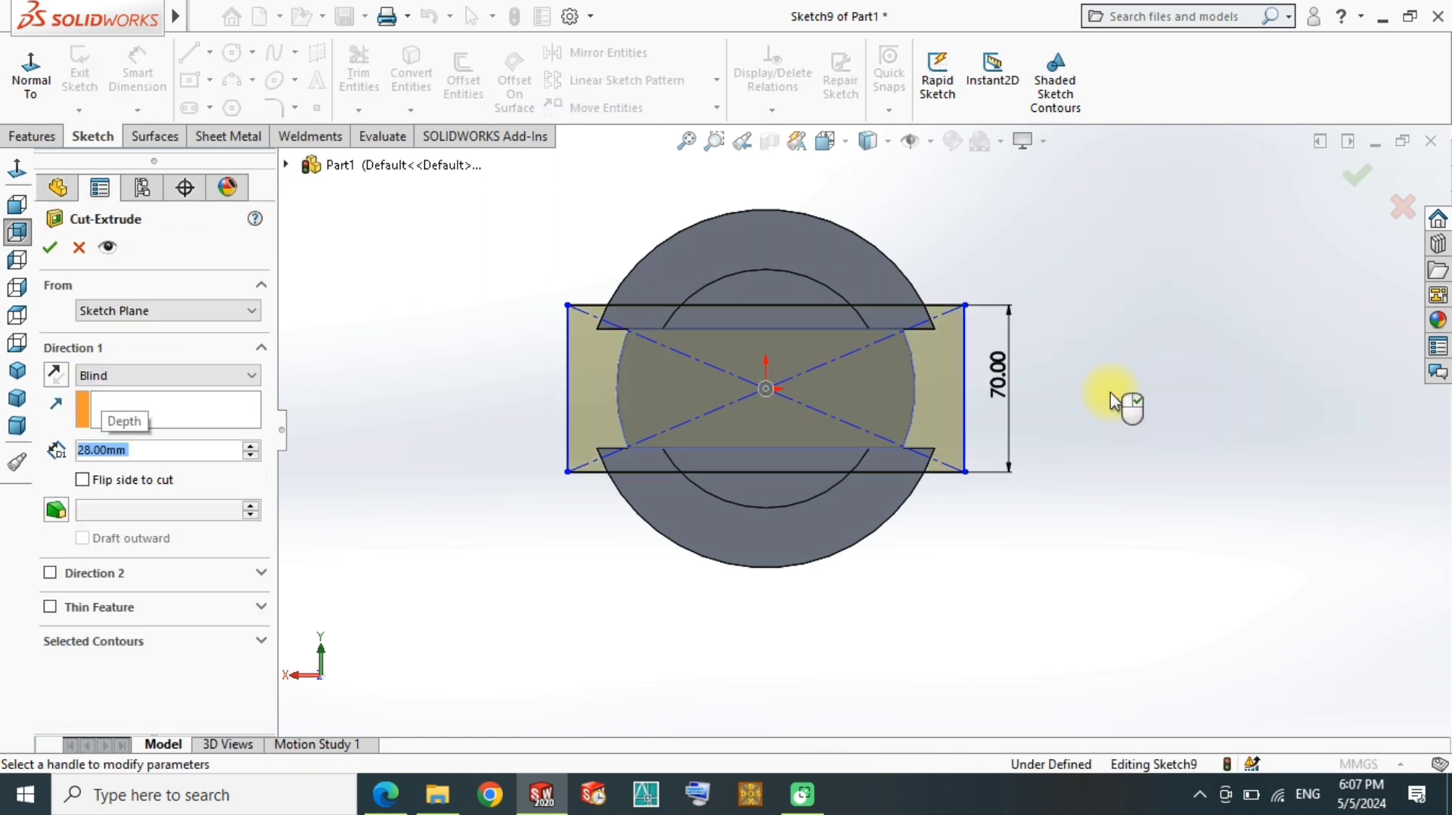
Step: Check the 28 mm deep Cut-Extrude6 in 3D and select the flat face inside it
{"action": "mouse_move", "coordinate": [1120, 364]}
{"action": "middle_mouse_down"}
{"action": "mouse_move", "coordinate": [1202, 423]}
{"action": "mouse_move", "coordinate": [996, 466]}
{"action": "mouse_move", "coordinate": [914, 361]}
{"action": "mouse_move", "coordinate": [791, 453]}
{"action": "mouse_move", "coordinate": [787, 411]}
{"action": "mouse_move", "coordinate": [733, 544]}
{"action": "mouse_move", "coordinate": [899, 546]}
{"action": "middle_mouse_up"}
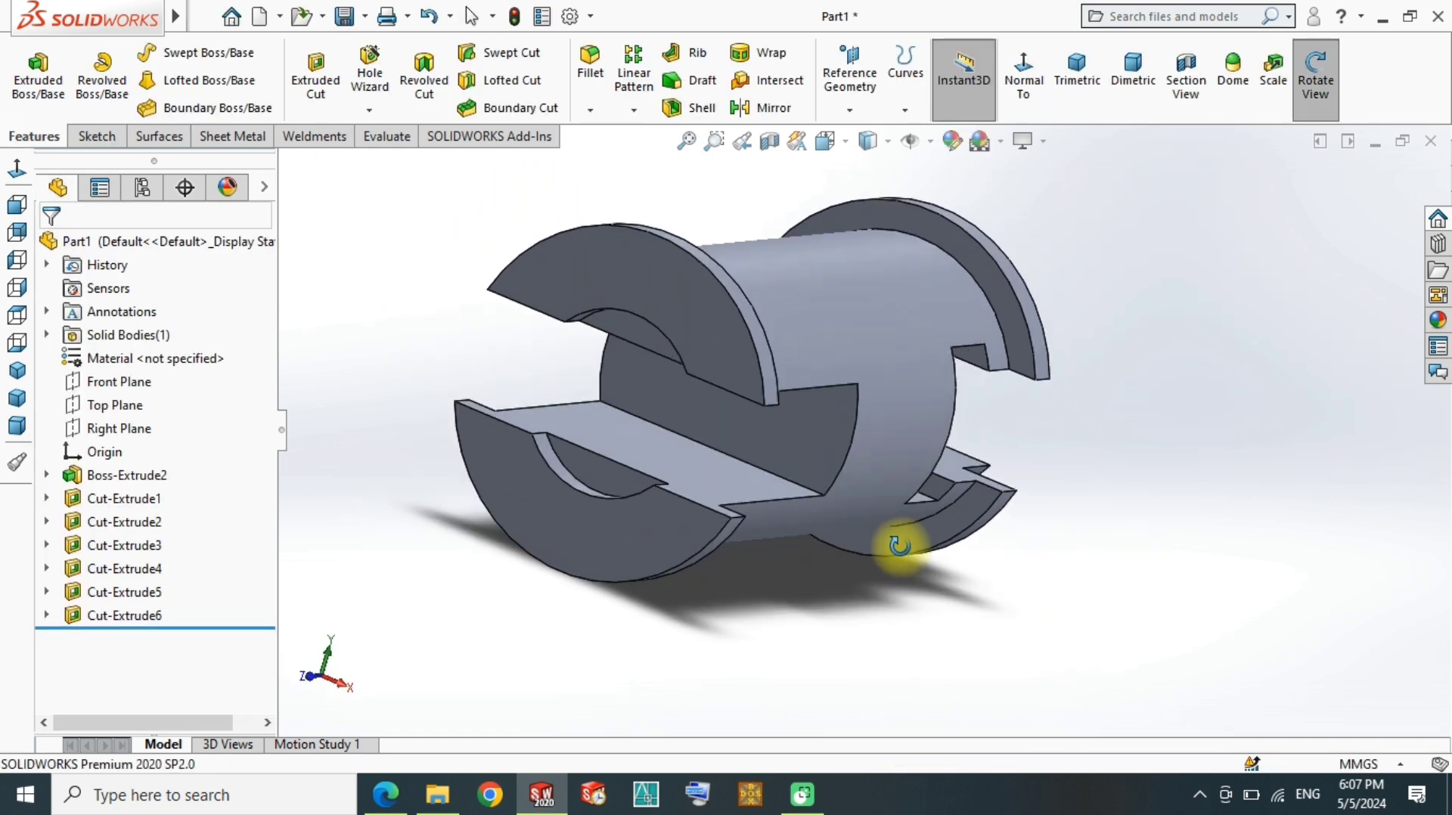
{"action": "key", "text": "Escape"}
{"action": "left_click", "coordinate": [736, 456]}
{"action": "key", "text": "ctrl+8"}
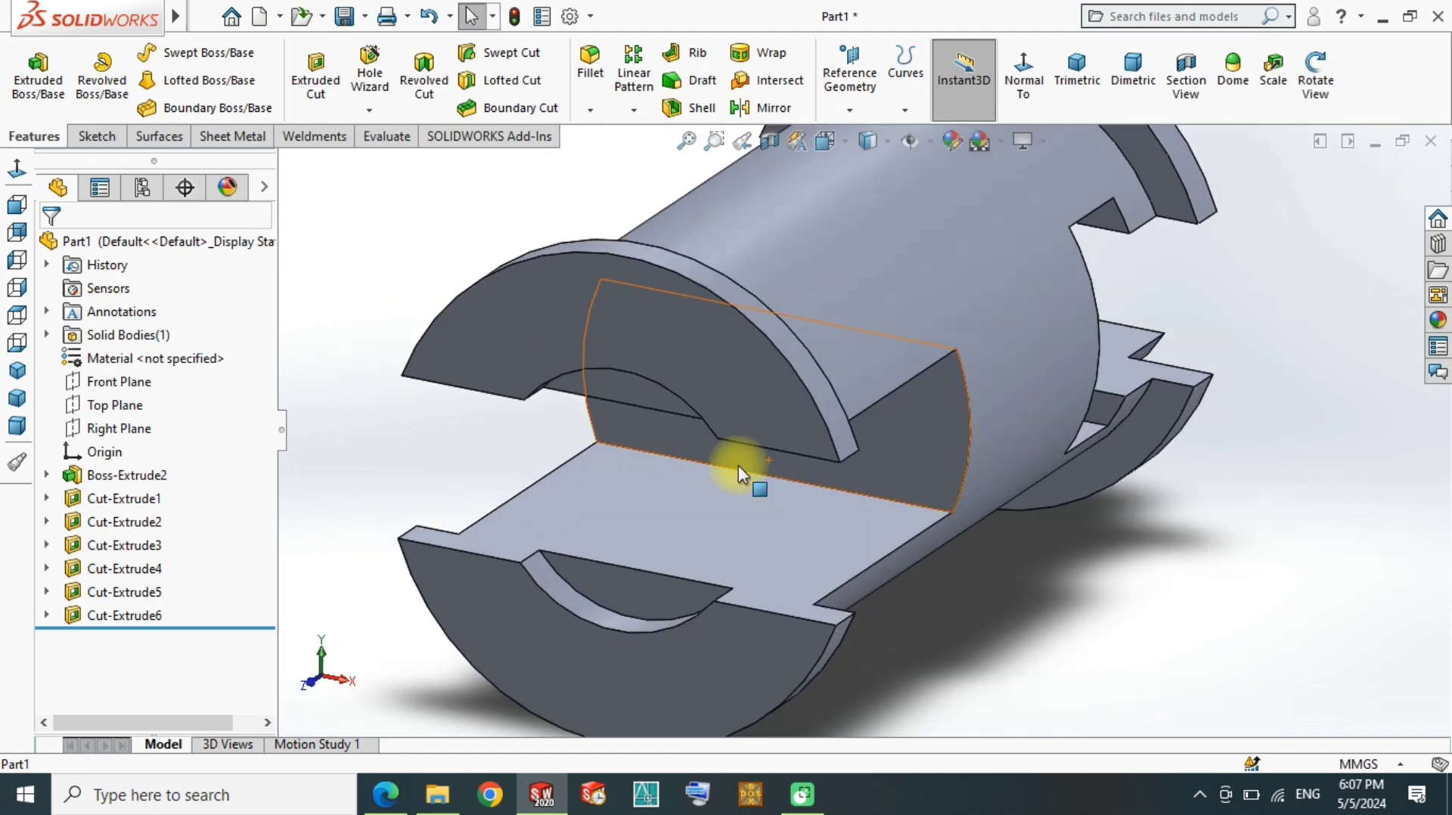
{"action": "scroll", "coordinate": [738, 465], "scroll_direction": "up", "scroll_amount": 3}
{"action": "left_click", "coordinate": [742, 469]}
Step: Sketch a Ø35 mm circle at the origin on the vertical cut face
{"action": "left_click", "coordinate": [884, 449]}
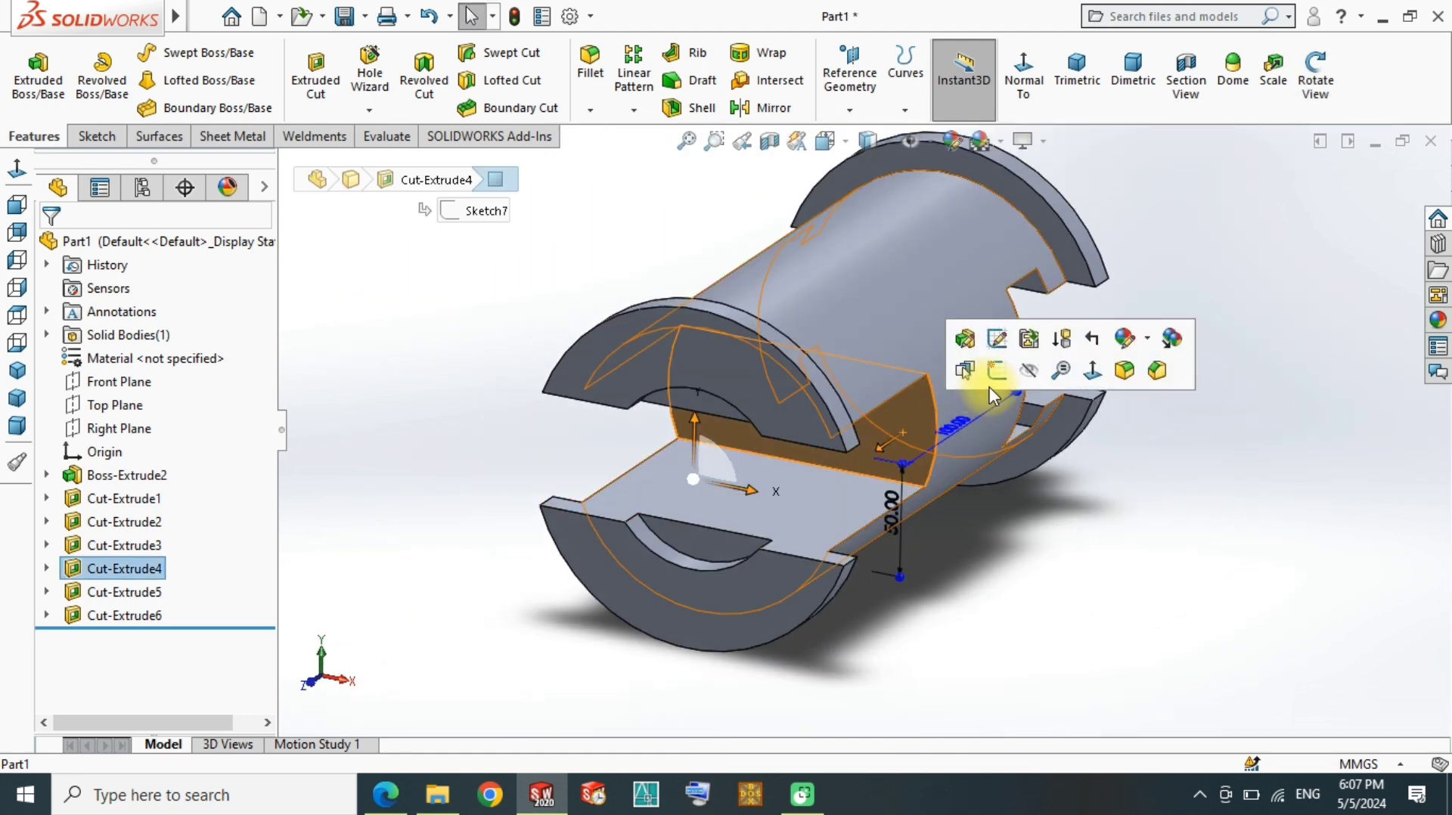
{"action": "left_click", "coordinate": [999, 371]}
{"action": "left_click", "coordinate": [232, 53]}
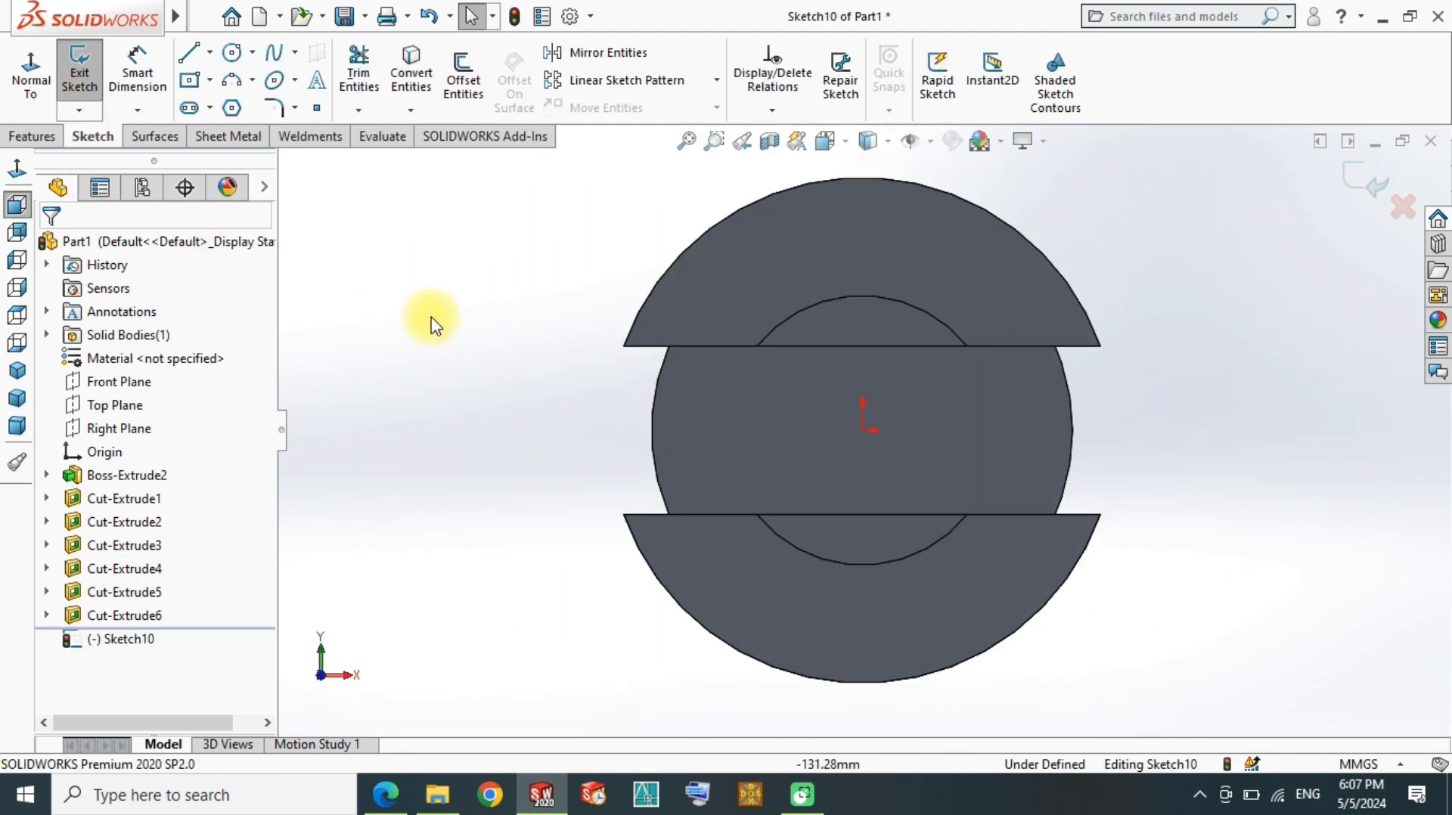
{"action": "left_click", "coordinate": [863, 430]}
{"action": "left_click", "coordinate": [812, 447]}
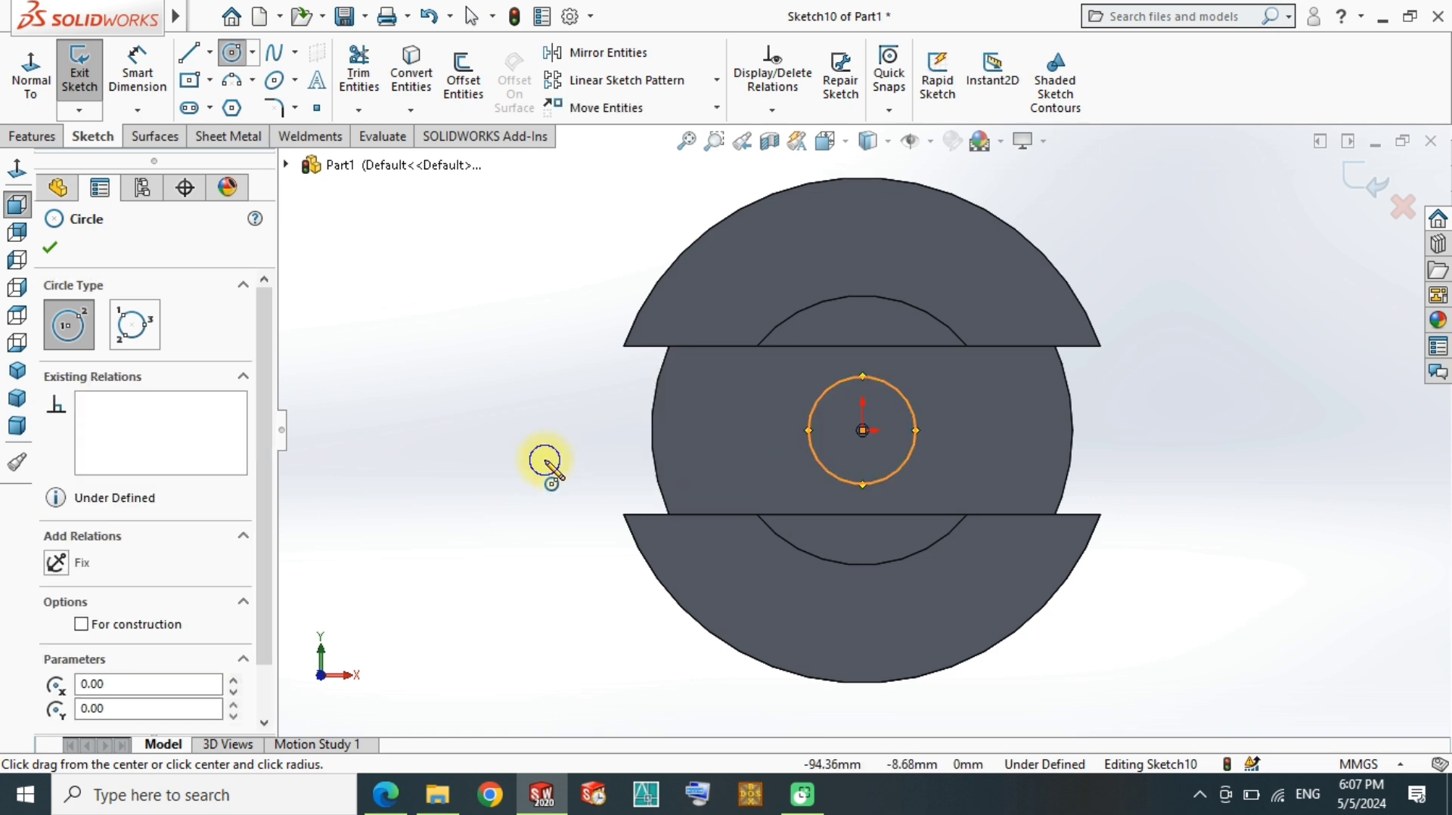
{"action": "right_click_drag", "start_coordinate": [544, 463], "coordinate": [533, 374]}
{"action": "left_click", "coordinate": [809, 423]}
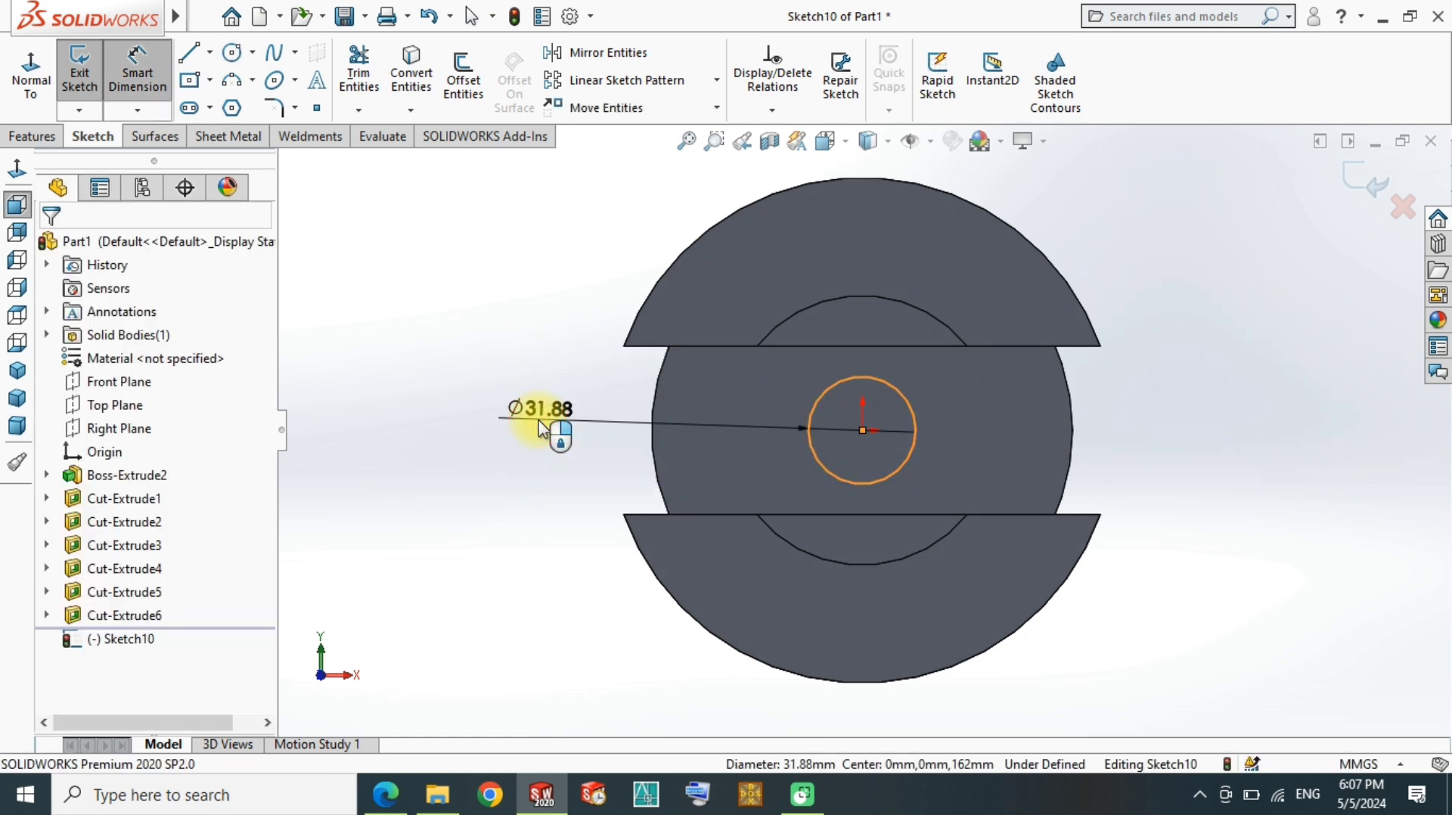
{"action": "left_click", "coordinate": [540, 428]}
{"action": "type", "text": "35"}
{"action": "key", "text": "Return"}
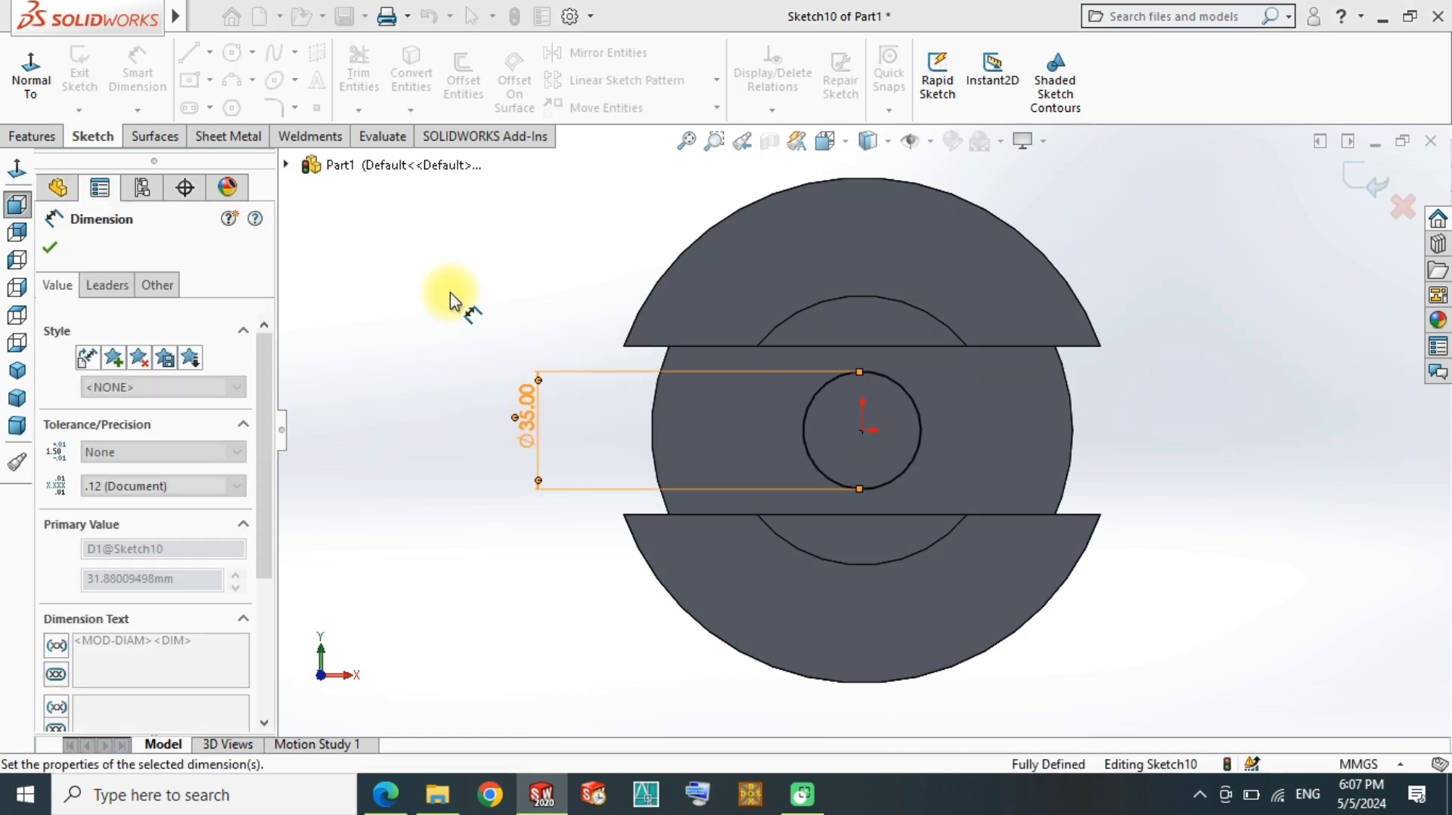
Step: Extrude-cut the circle 104 mm deep into the piston
{"action": "right_click_drag", "start_coordinate": [451, 295], "coordinate": [449, 388]}
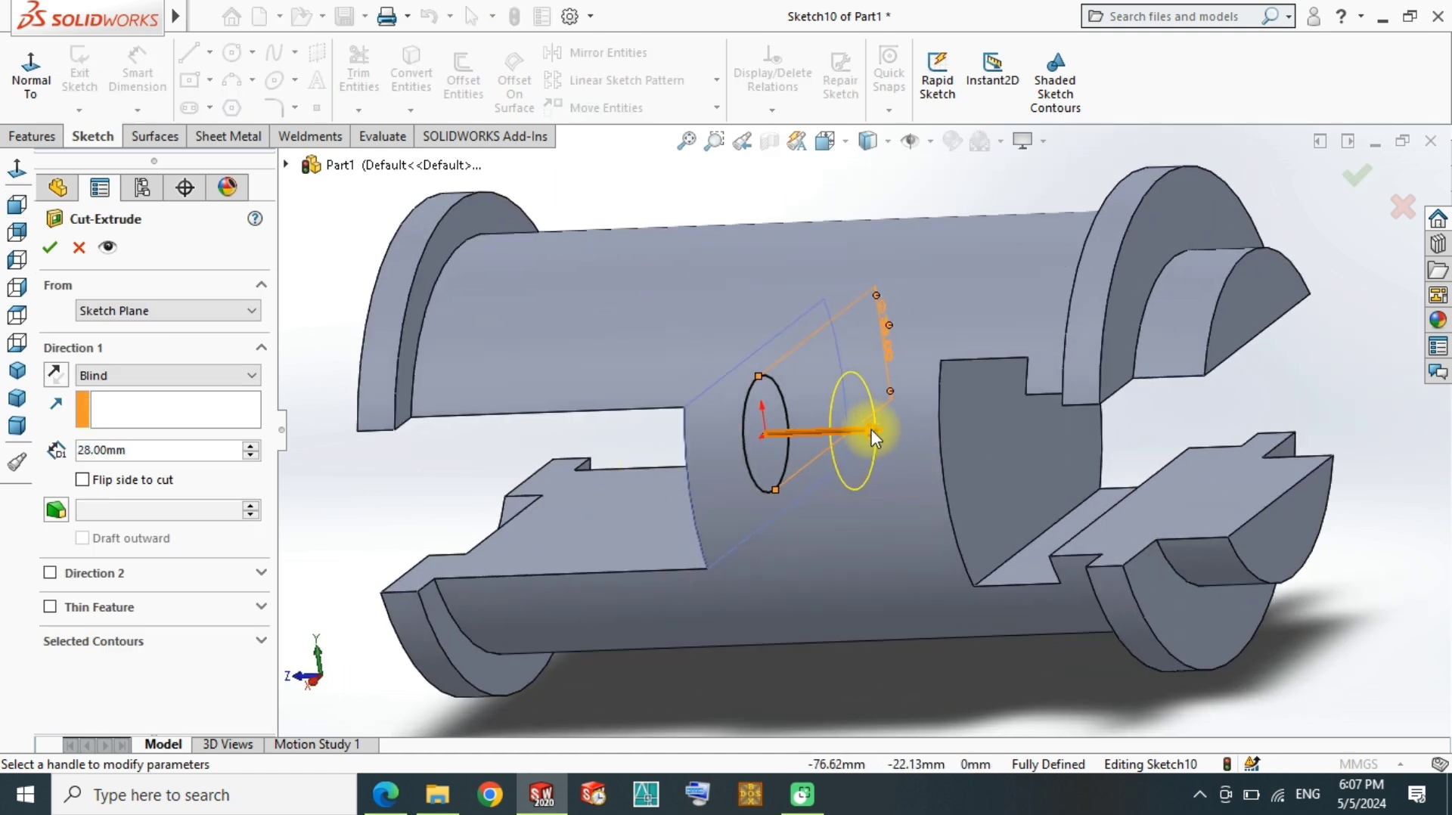
{"action": "left_click", "coordinate": [873, 437]}
{"action": "left_click", "coordinate": [1167, 472]}
{"action": "left_click", "coordinate": [1358, 176]}
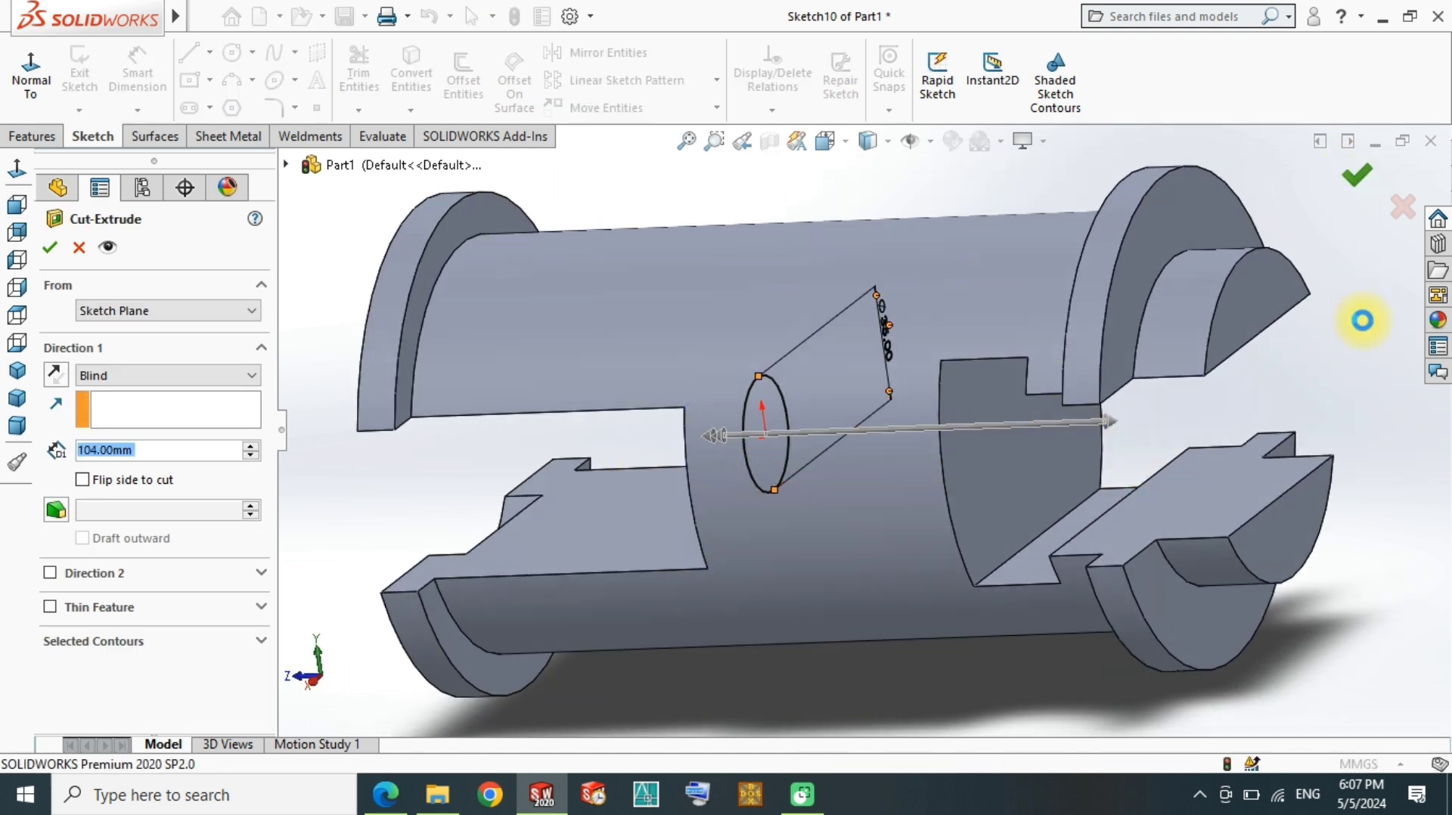
{"action": "mouse_move", "coordinate": [1380, 302]}
{"action": "middle_mouse_down"}
{"action": "mouse_move", "coordinate": [733, 398]}
{"action": "mouse_move", "coordinate": [711, 484]}
{"action": "mouse_move", "coordinate": [767, 461]}
{"action": "mouse_move", "coordinate": [585, 342]}
{"action": "middle_mouse_up"}
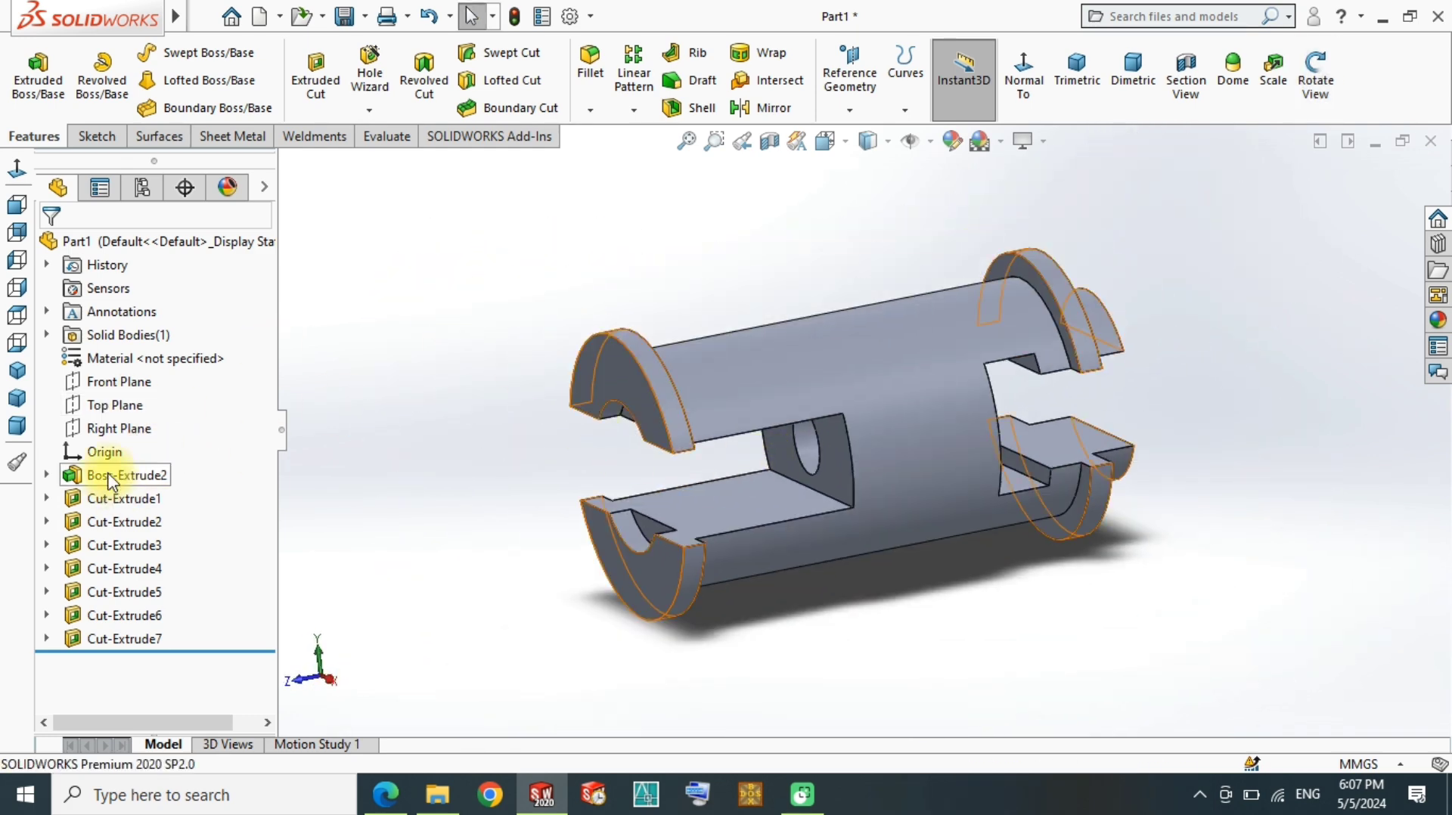
Step: Start a sketch on the Right Plane, abandoning an initial Front Plane sketch
{"action": "left_click", "coordinate": [119, 386]}
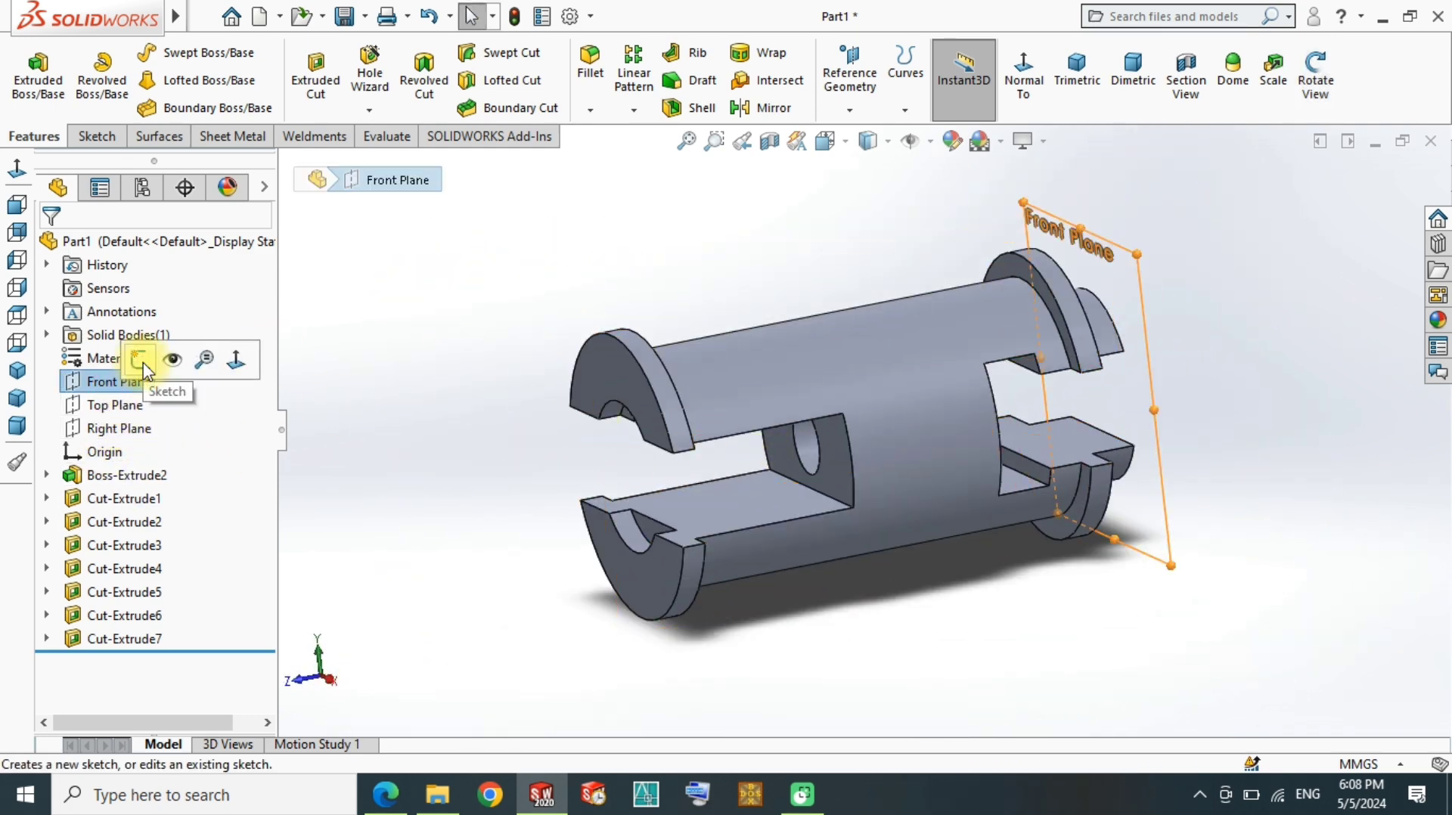
{"action": "left_click", "coordinate": [140, 364]}
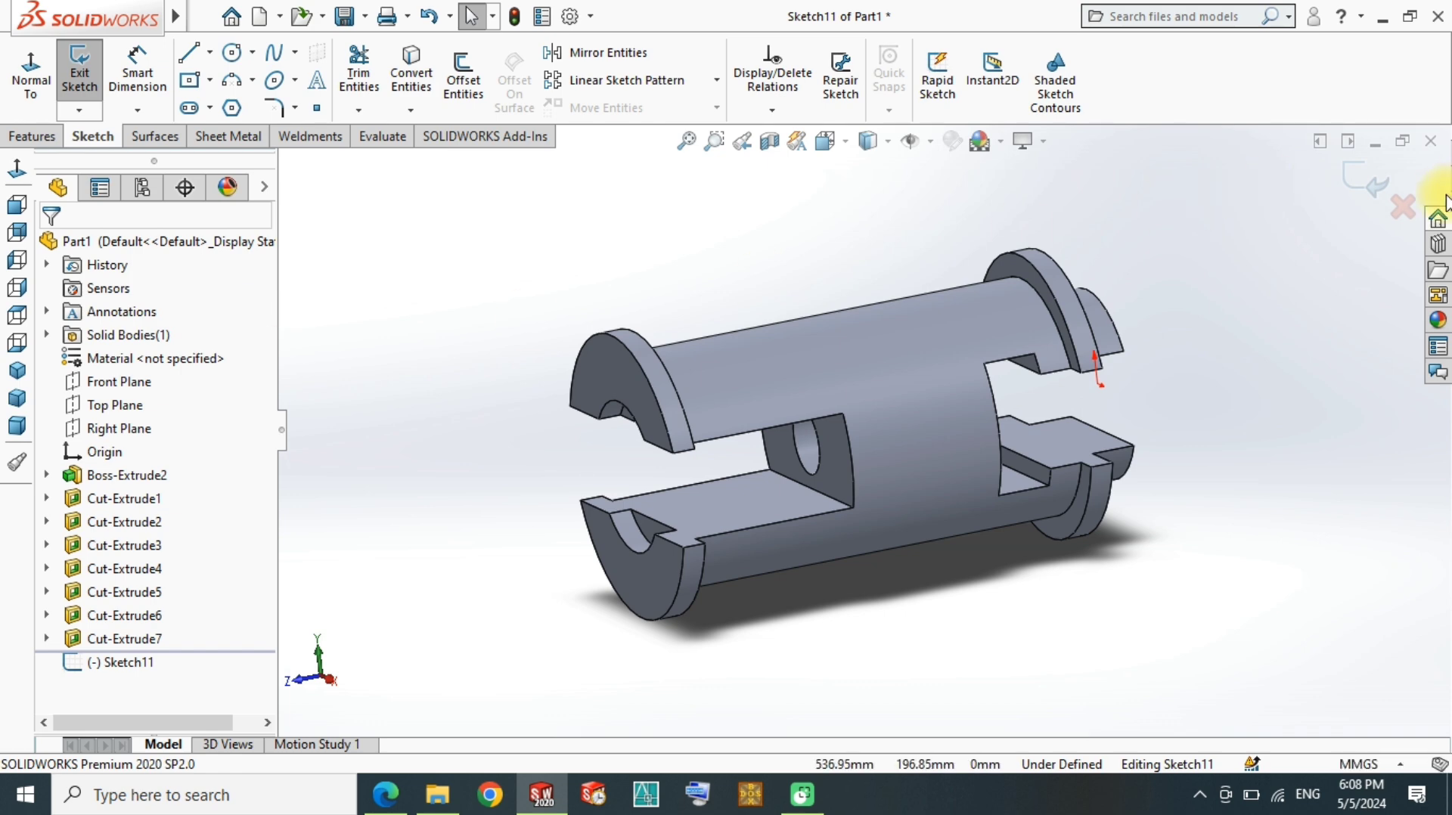
{"action": "left_click", "coordinate": [1403, 206]}
{"action": "left_click", "coordinate": [108, 431]}
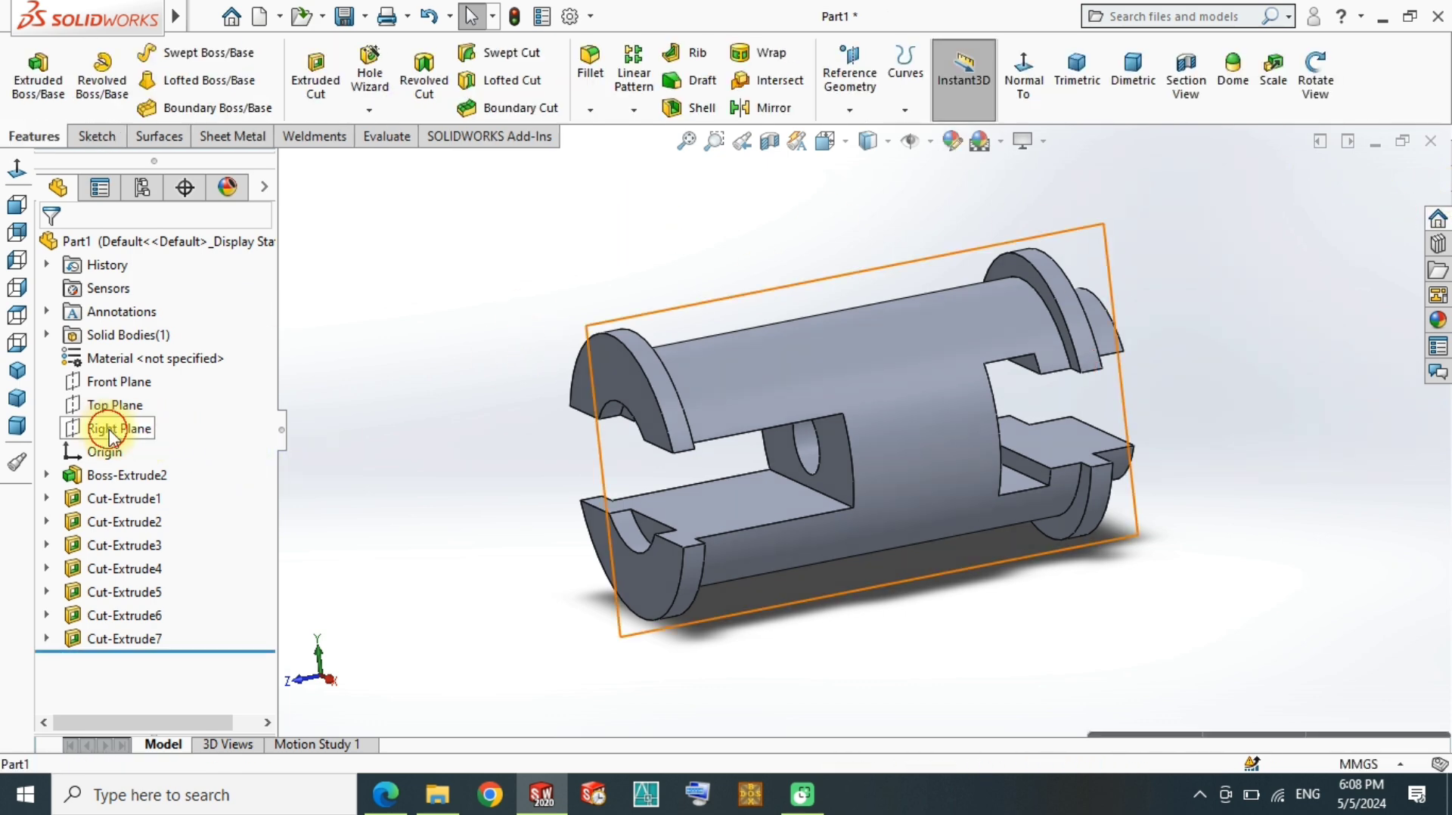
{"action": "left_click", "coordinate": [141, 400]}
Step: Draw a circle in the middle section and give it a 35 mm diameter
{"action": "right_click_drag", "start_coordinate": [356, 299], "coordinate": [560, 307]}
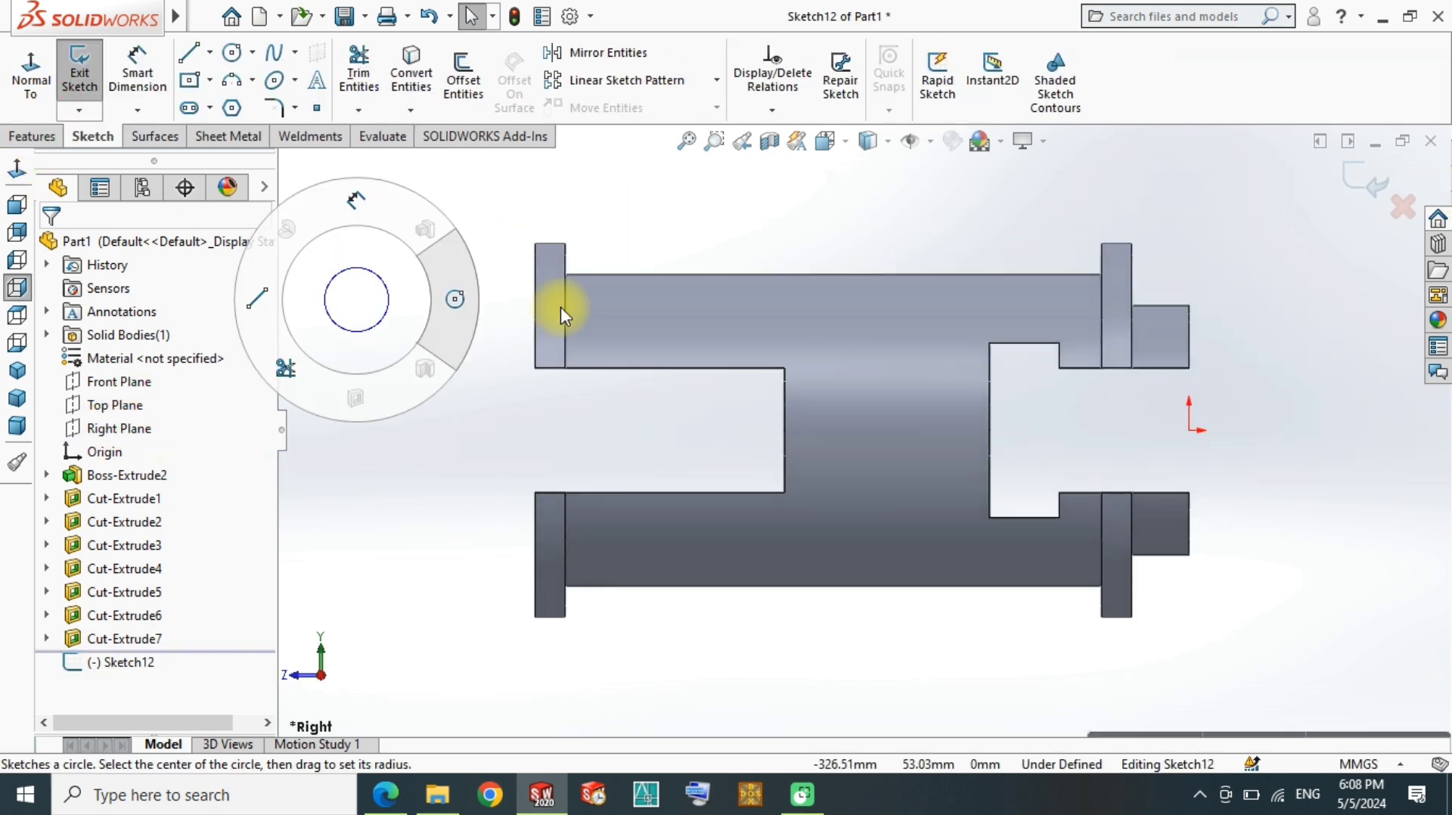
{"action": "left_click_drag", "start_coordinate": [869, 433], "coordinate": [826, 469]}
{"action": "key", "text": "Escape"}
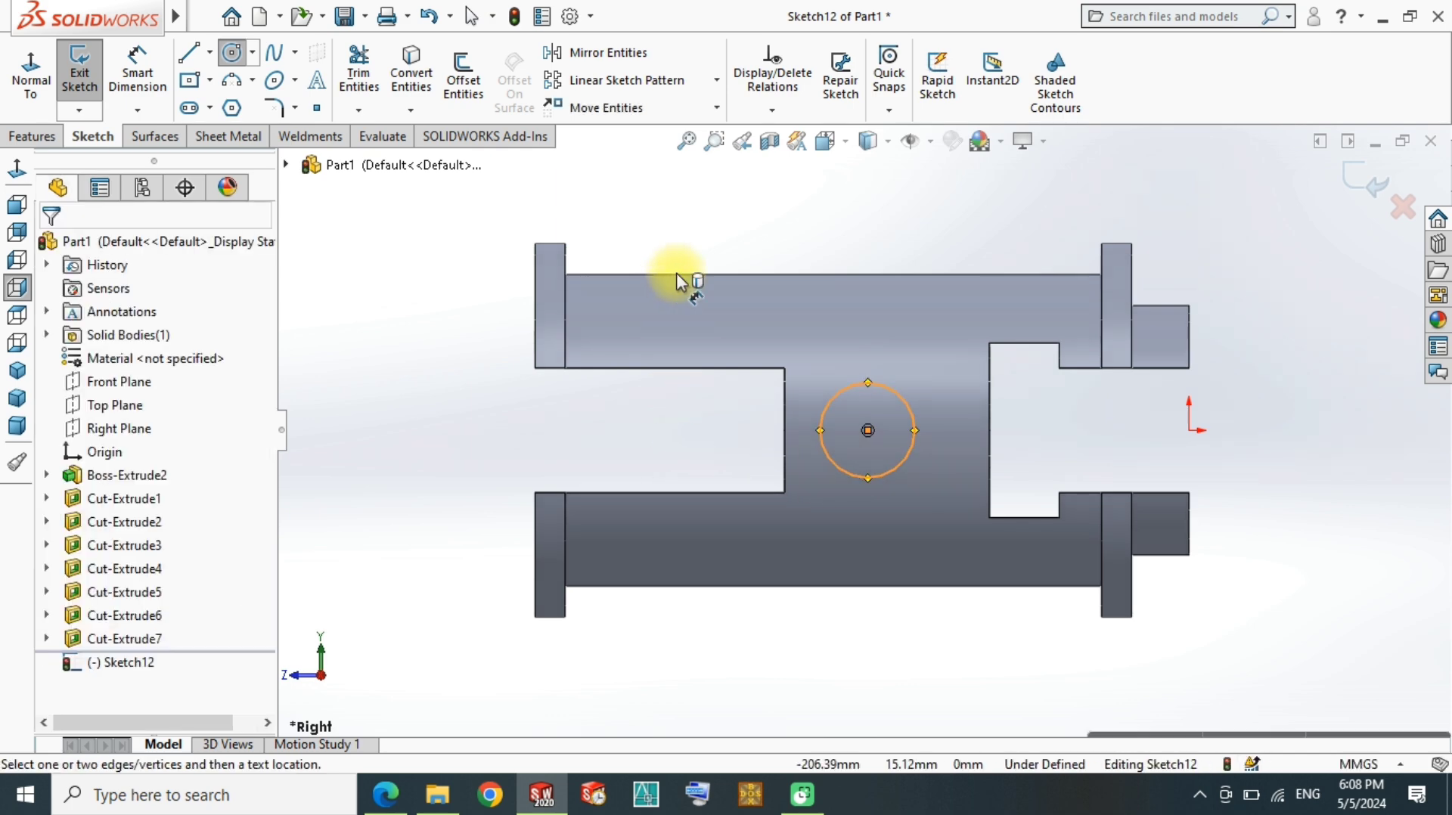
{"action": "right_click_drag", "start_coordinate": [681, 282], "coordinate": [787, 421]}
{"action": "left_click", "coordinate": [717, 442]}
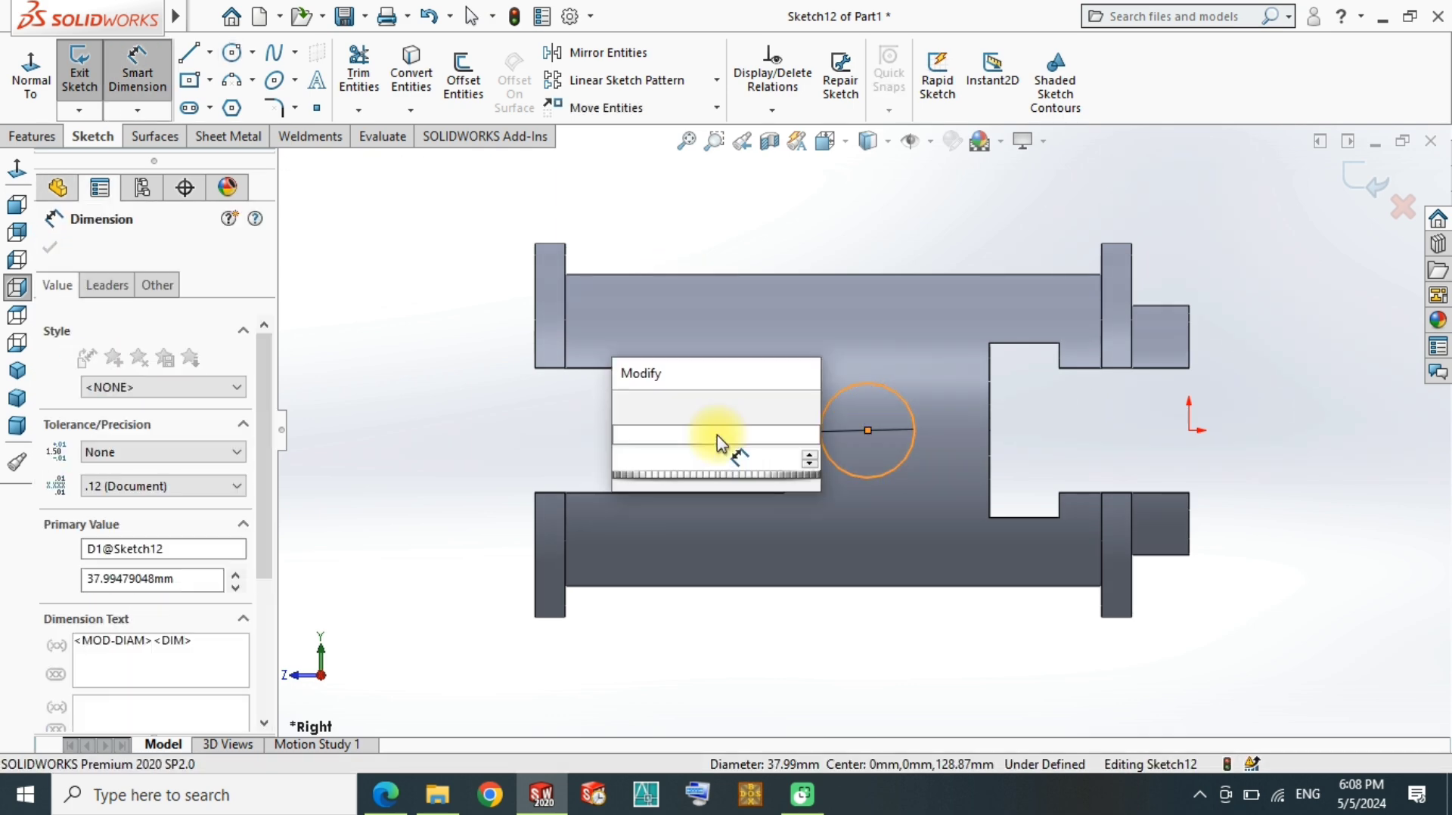
{"action": "key", "text": "Escape"}
{"action": "left_click", "coordinate": [917, 240]}
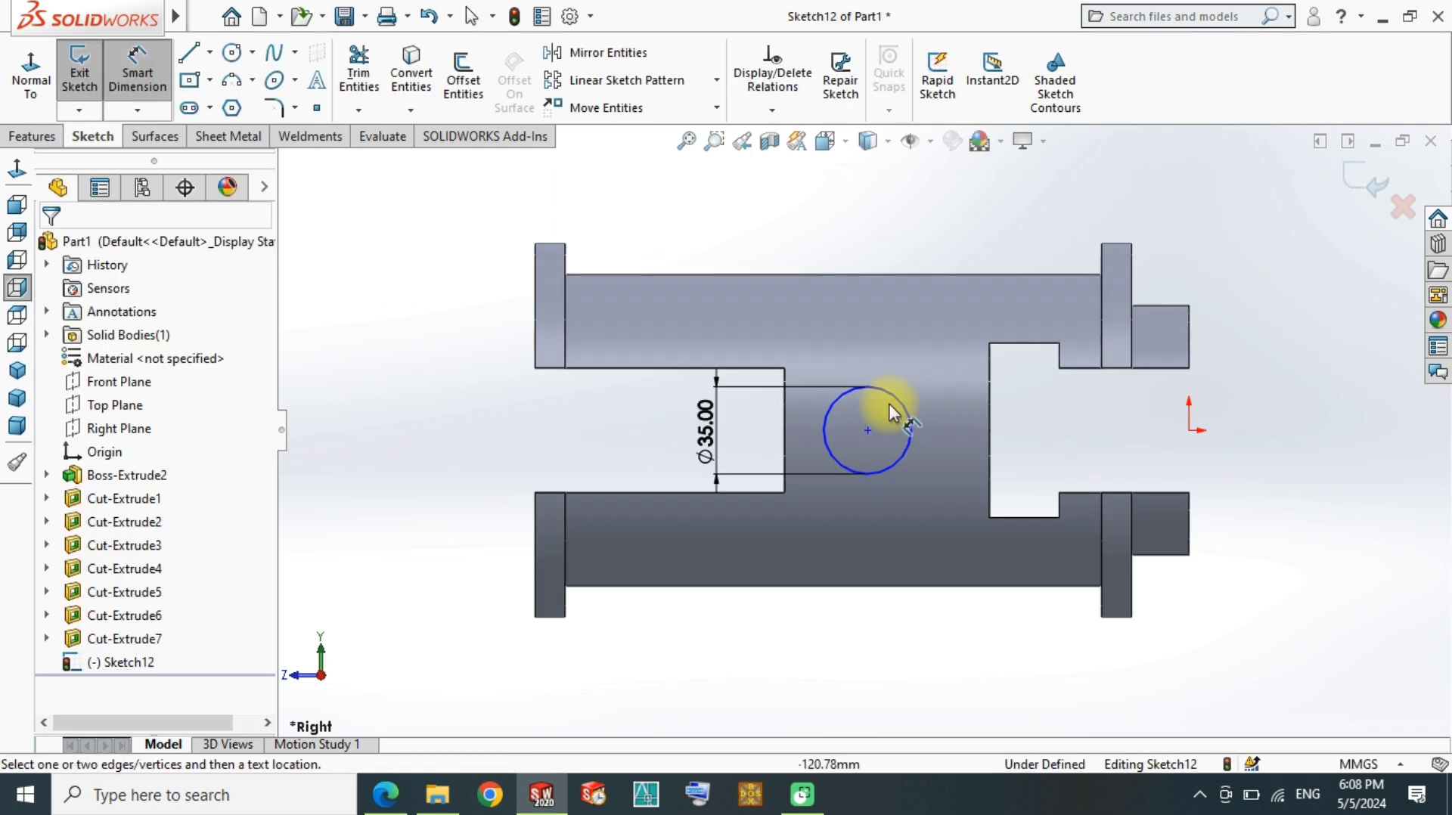
Step: Position the circle 95 mm from the flange edge and make its centre horizontal with the origin
{"action": "left_click", "coordinate": [901, 396]}
{"action": "left_click", "coordinate": [1103, 259]}
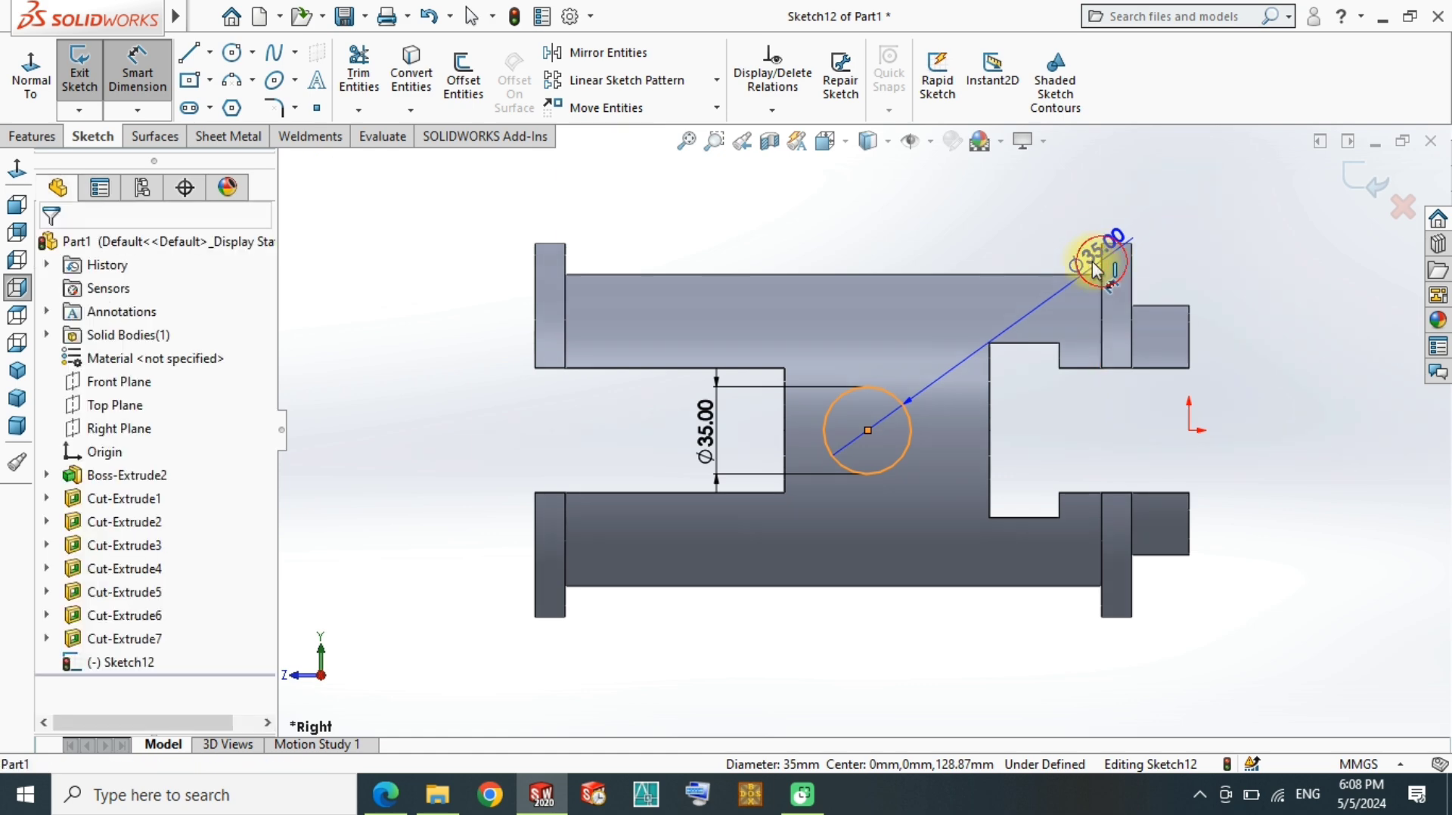
{"action": "left_click", "coordinate": [974, 234]}
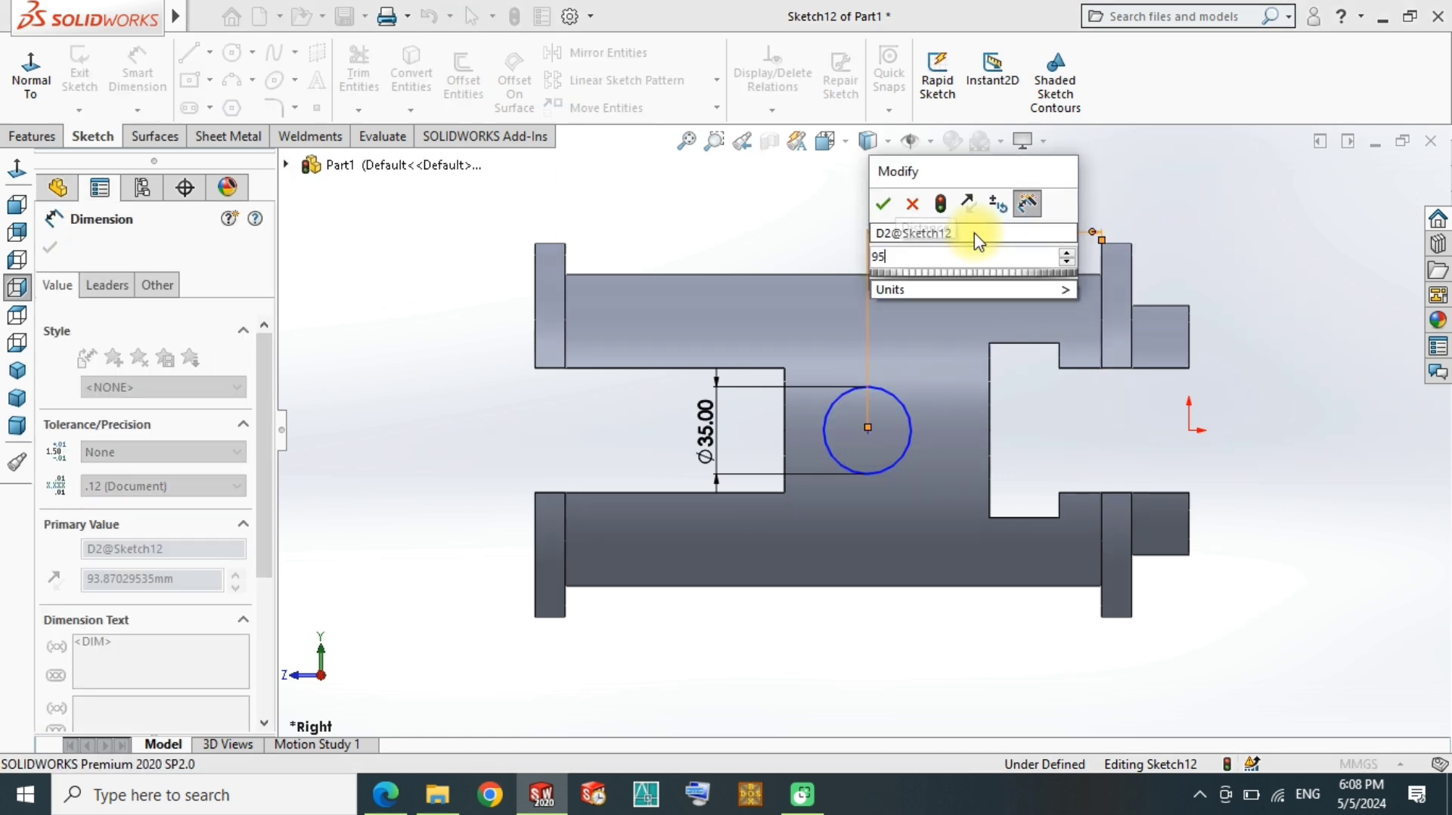
{"action": "key", "text": "Escape"}
{"action": "left_click", "coordinate": [1199, 210]}
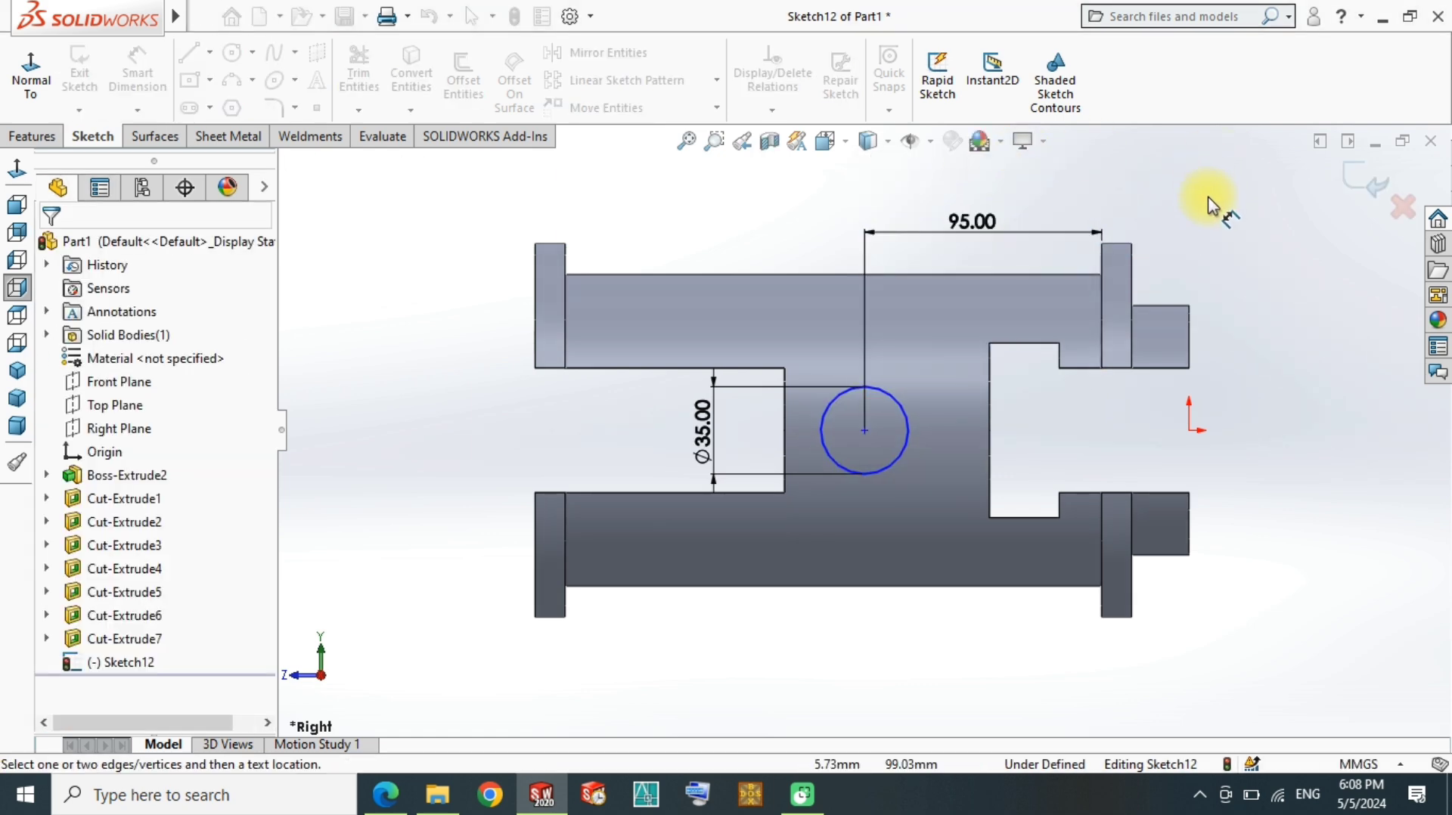
{"action": "left_click", "coordinate": [864, 430]}
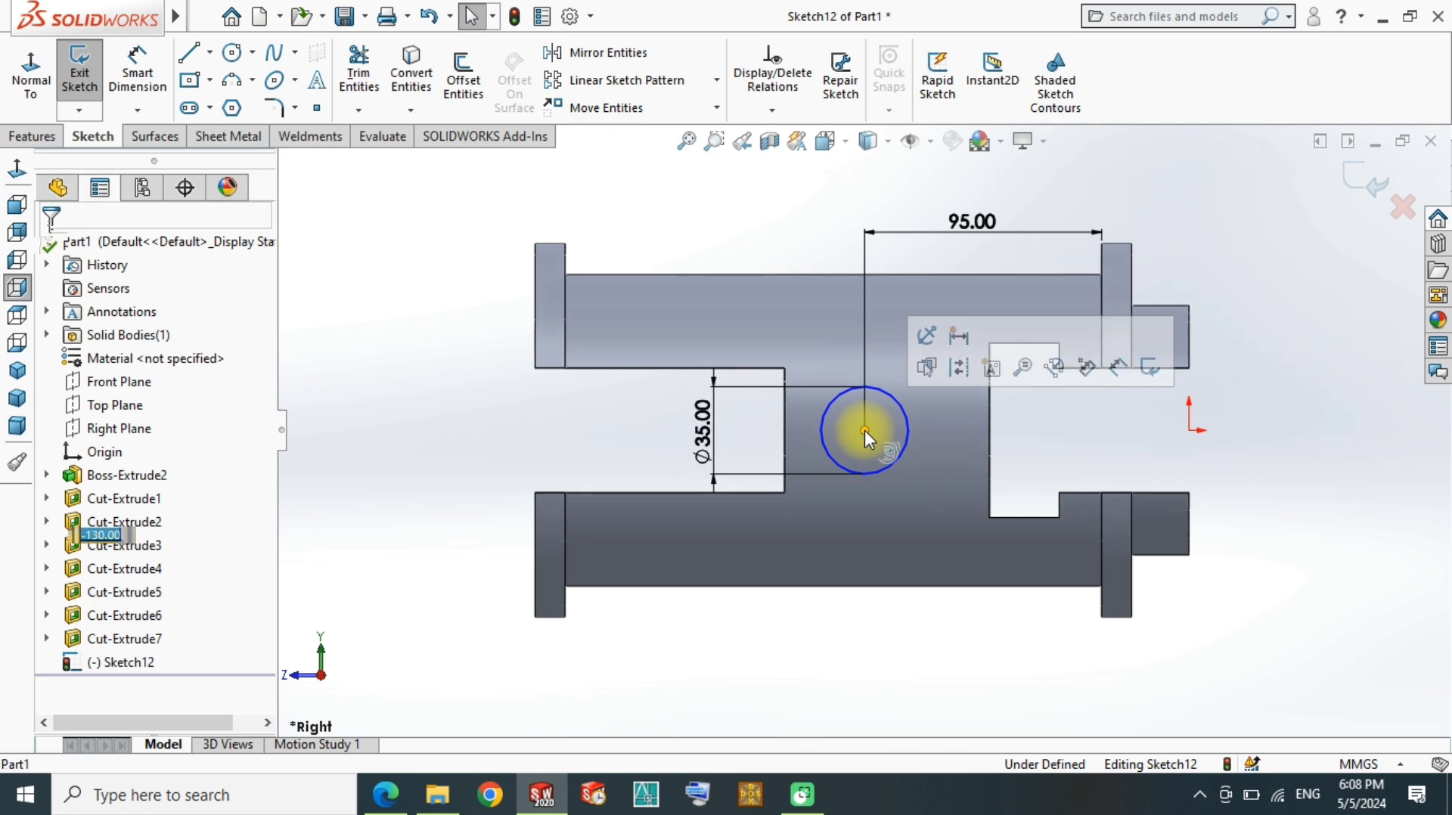
{"action": "left_click", "coordinate": [1190, 433], "text": "ctrl"}
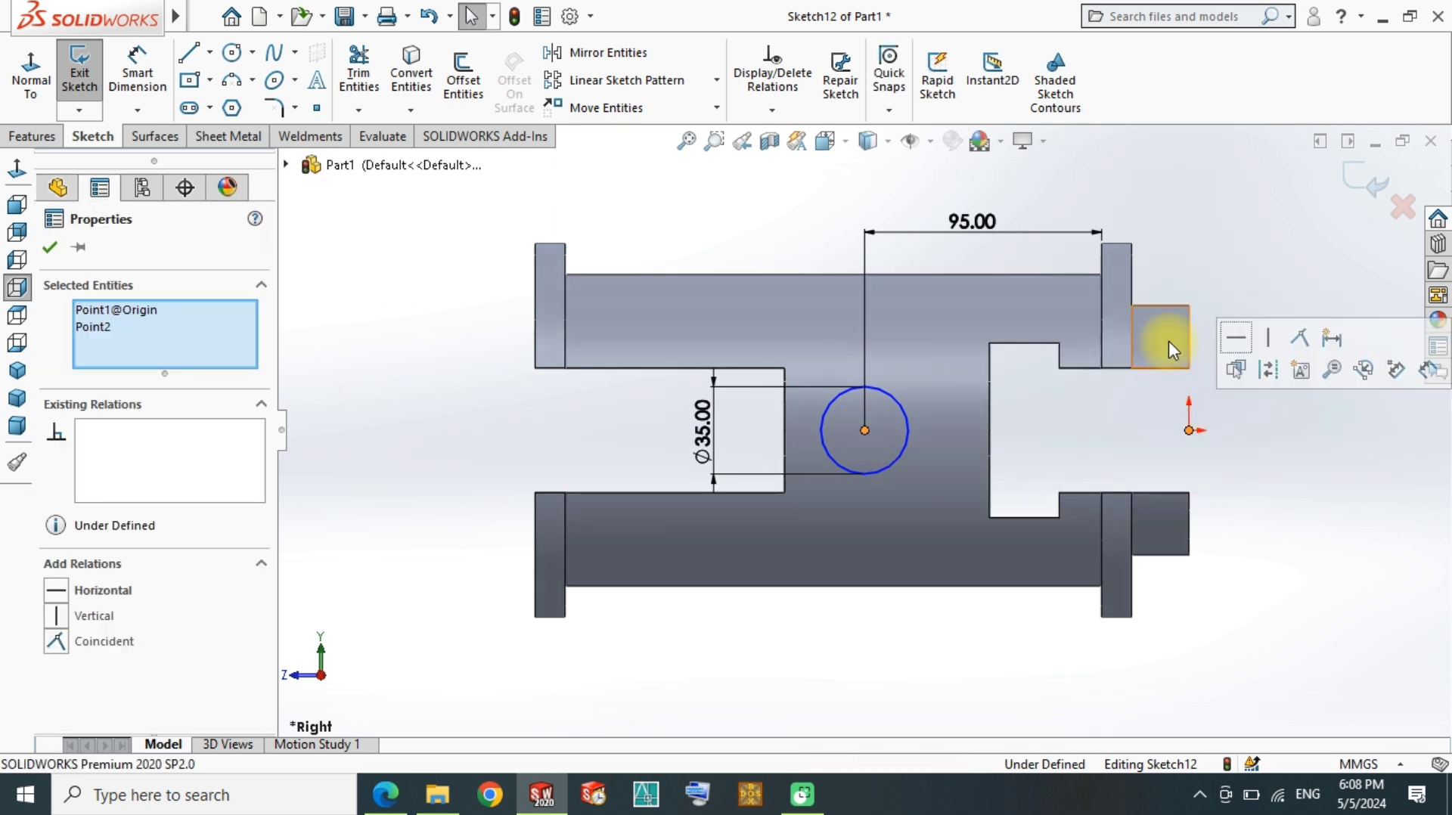
{"action": "left_click", "coordinate": [1235, 336]}
{"action": "left_click", "coordinate": [480, 456]}
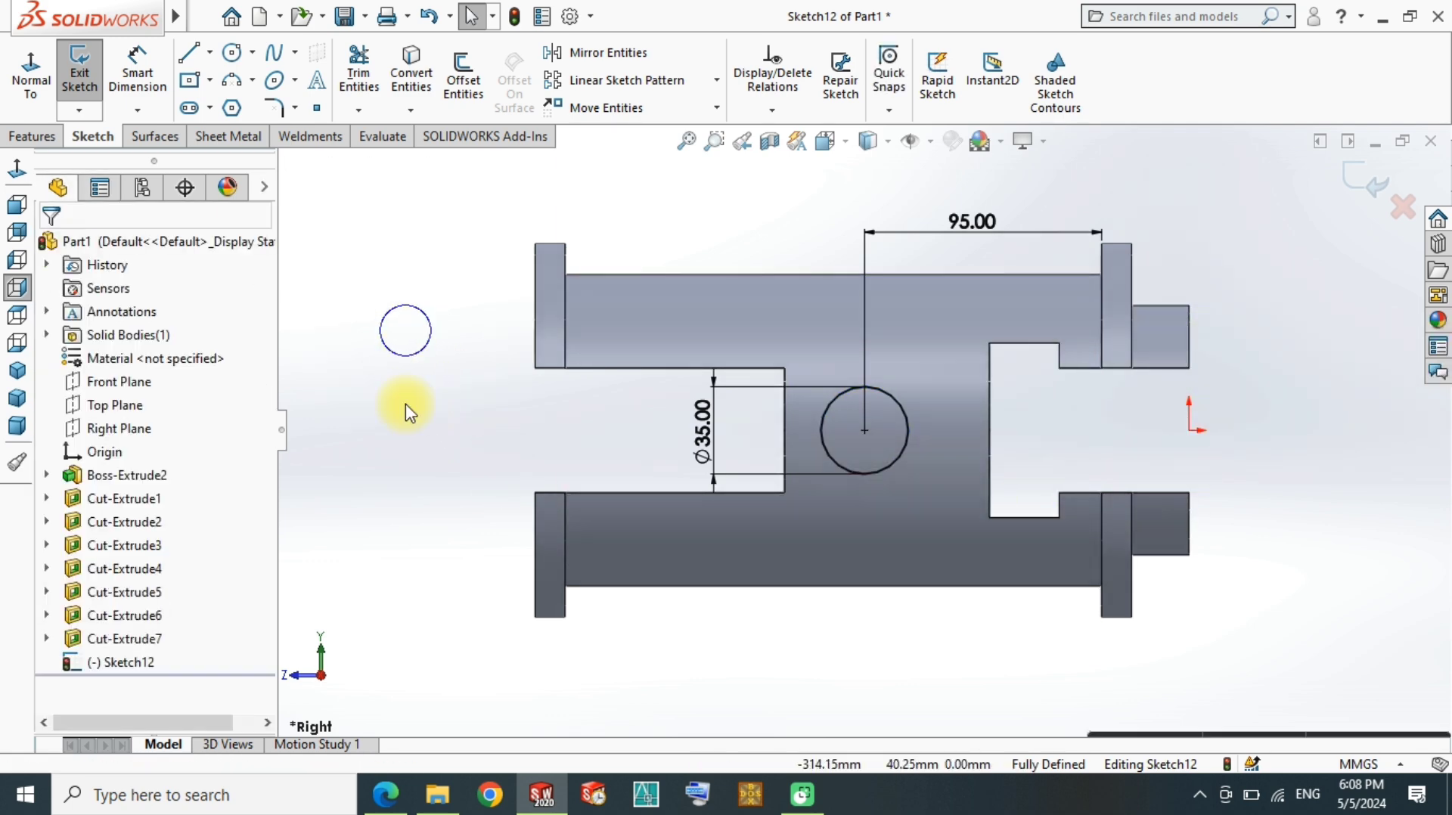
Step: Cut the circle Through All in both directions to make the cross hole
{"action": "left_click", "coordinate": [151, 376]}
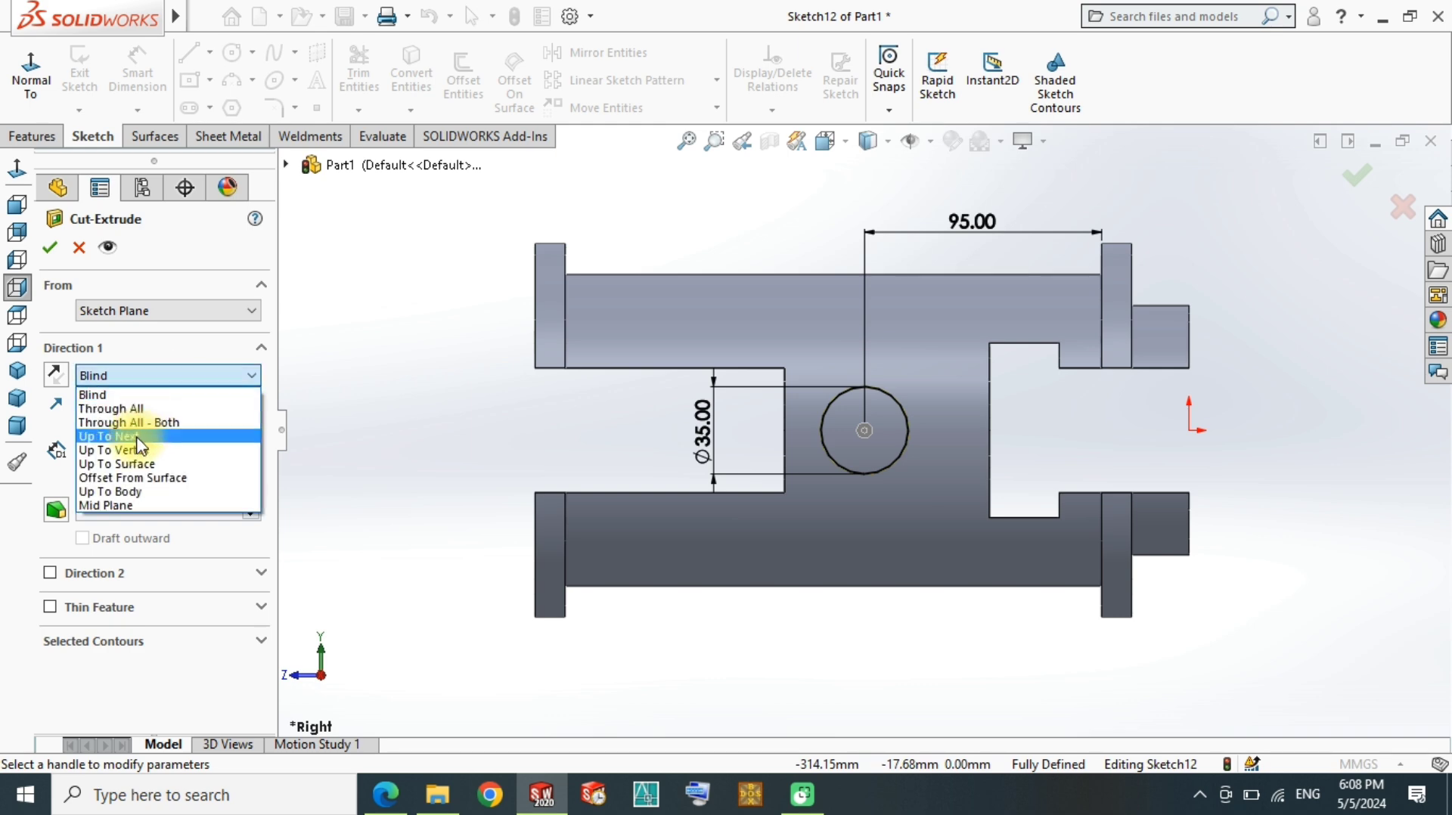
{"action": "left_click", "coordinate": [144, 424]}
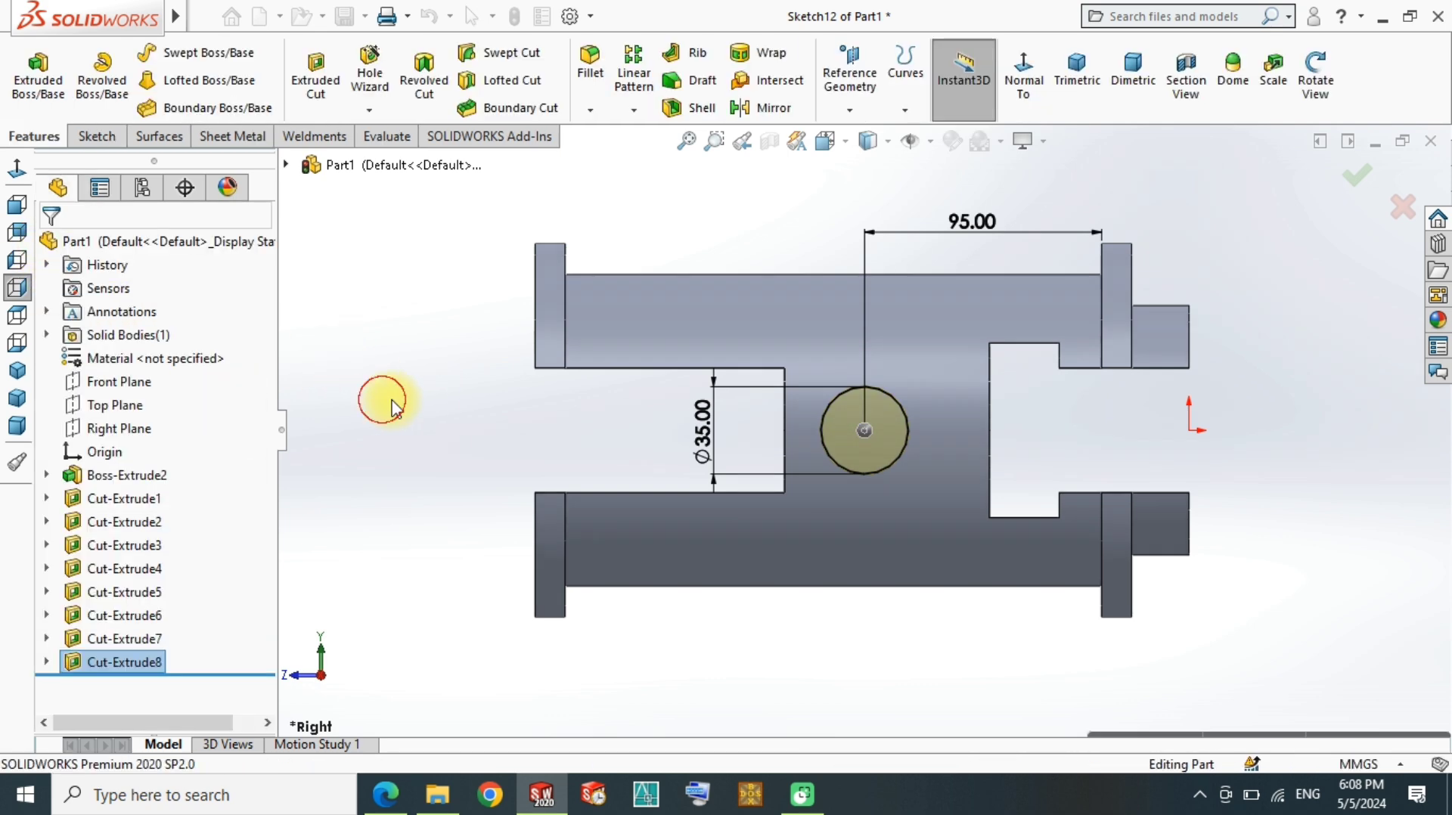
{"action": "mouse_move", "coordinate": [383, 399]}
{"action": "middle_mouse_down"}
{"action": "mouse_move", "coordinate": [648, 414]}
{"action": "mouse_move", "coordinate": [593, 485]}
{"action": "mouse_move", "coordinate": [616, 464]}
{"action": "mouse_move", "coordinate": [728, 559]}
{"action": "mouse_move", "coordinate": [755, 489]}
{"action": "middle_mouse_up"}
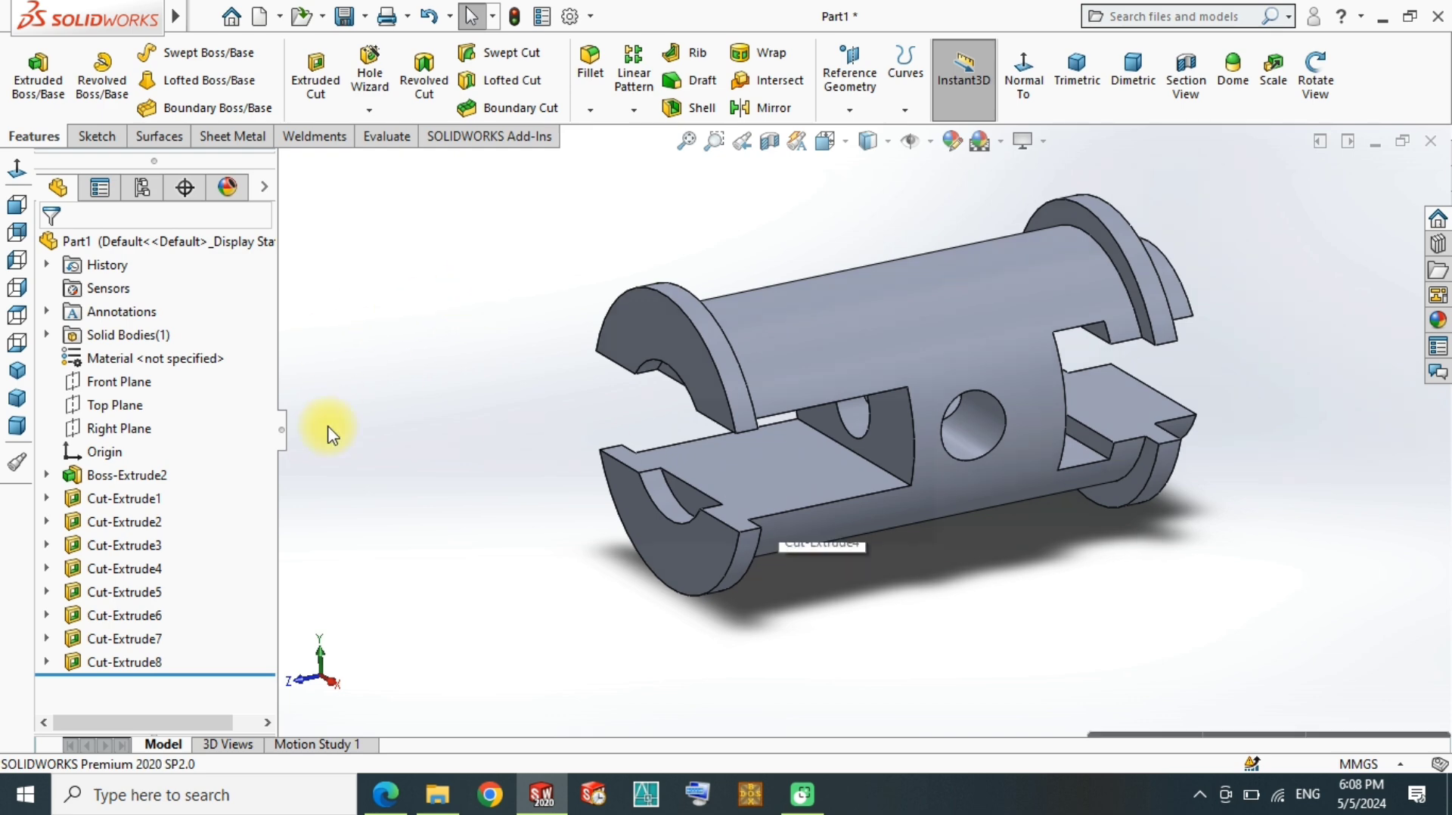
Step: Sketch a Ø45 mm circle on the Top Plane near the bottom end
{"action": "left_click", "coordinate": [114, 406]}
{"action": "left_click", "coordinate": [146, 378]}
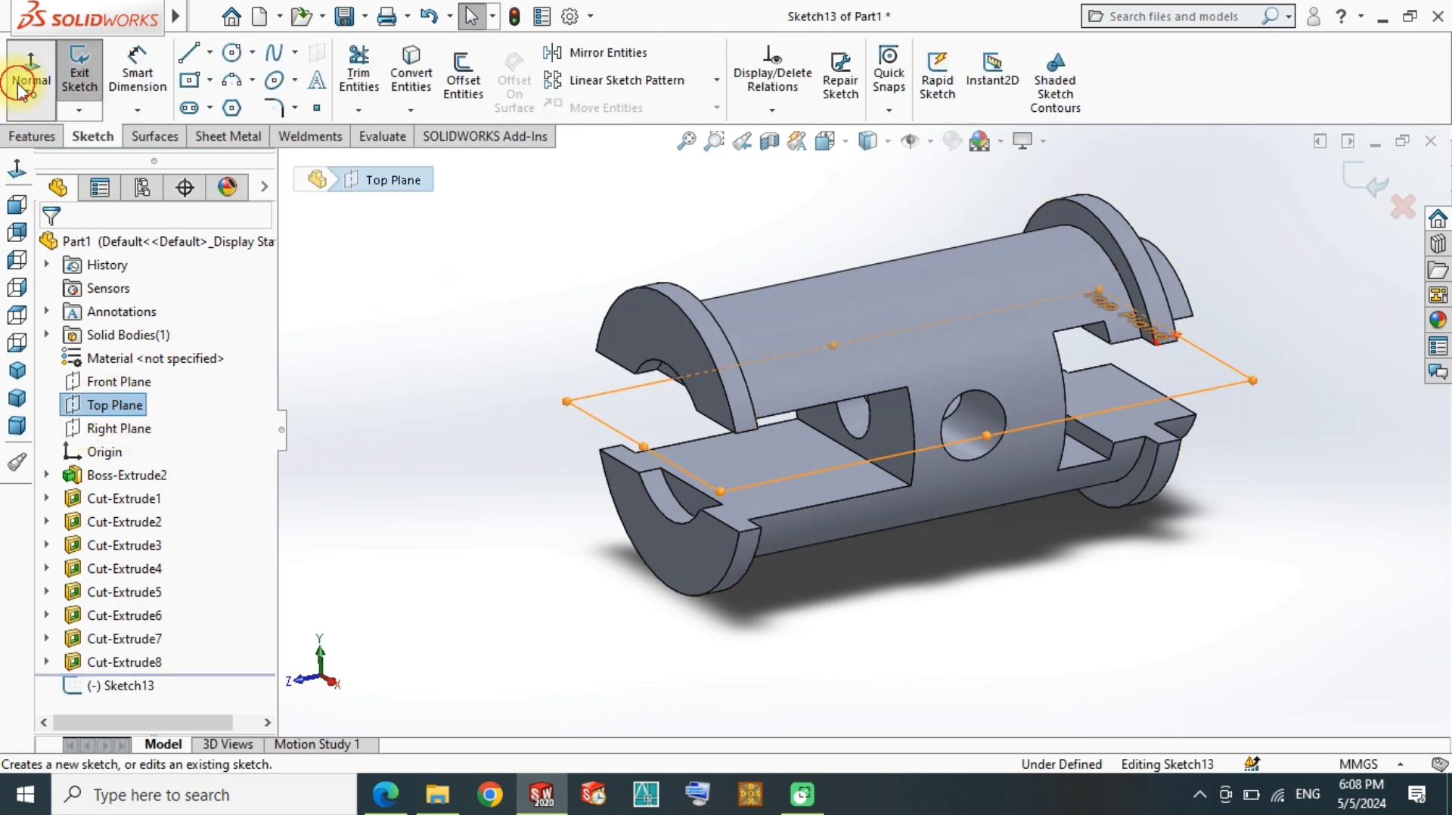
{"action": "left_click", "coordinate": [20, 88]}
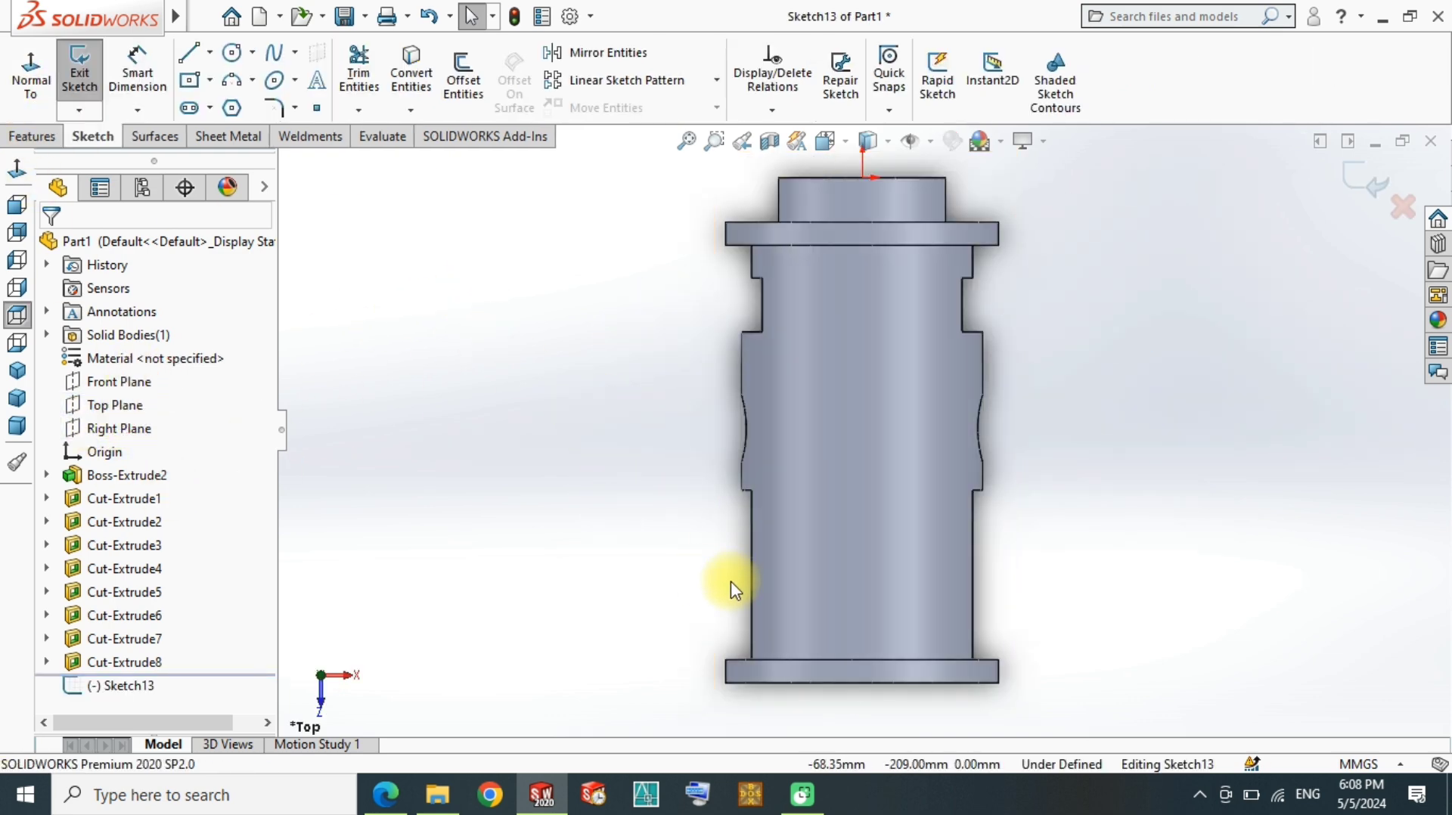
{"action": "right_click_drag", "start_coordinate": [389, 416], "coordinate": [394, 416]}
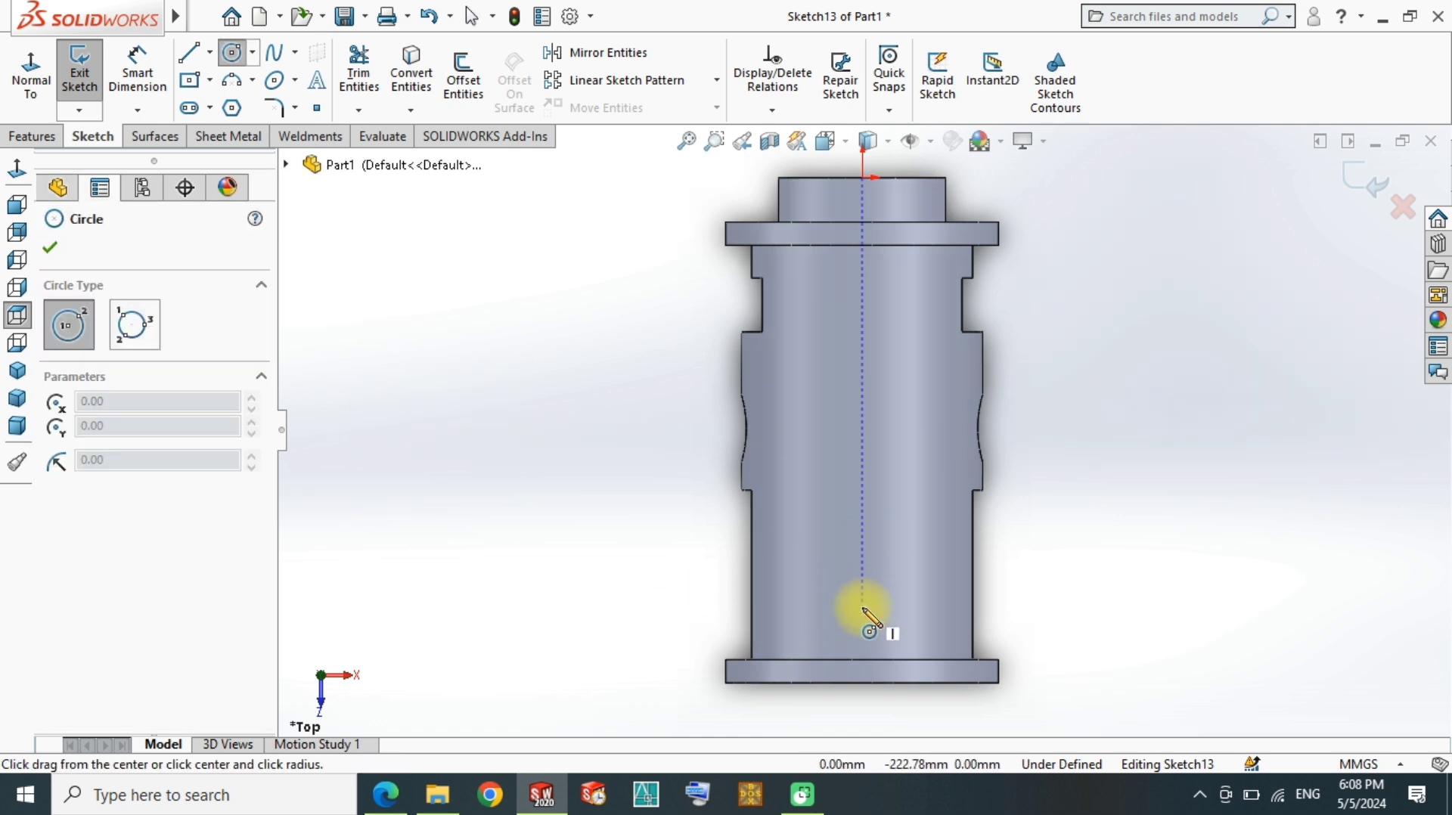
{"action": "left_click", "coordinate": [862, 610]}
{"action": "left_click", "coordinate": [896, 609]}
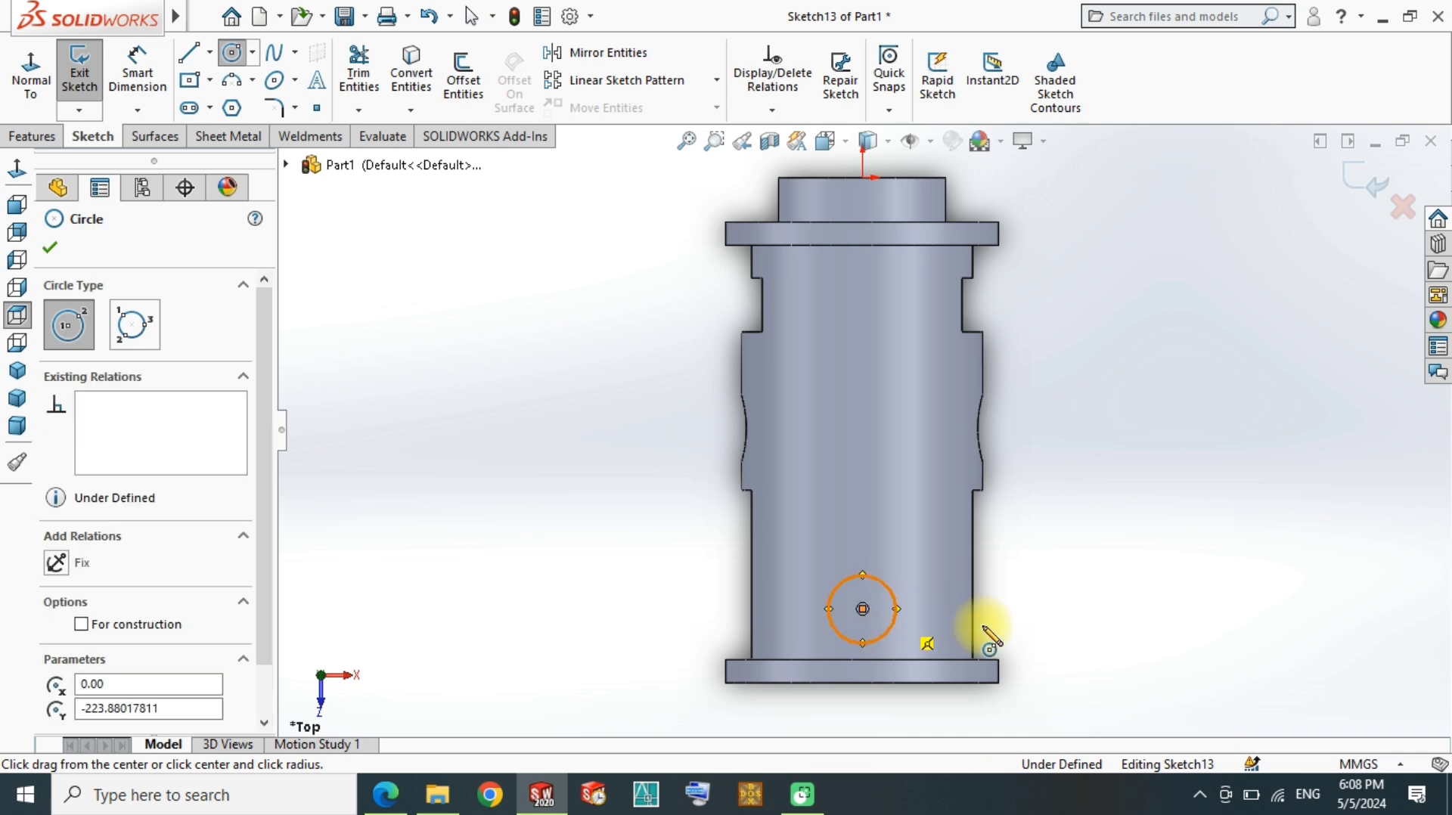
{"action": "right_click_drag", "start_coordinate": [881, 628], "coordinate": [881, 597]}
{"action": "left_click", "coordinate": [879, 590]}
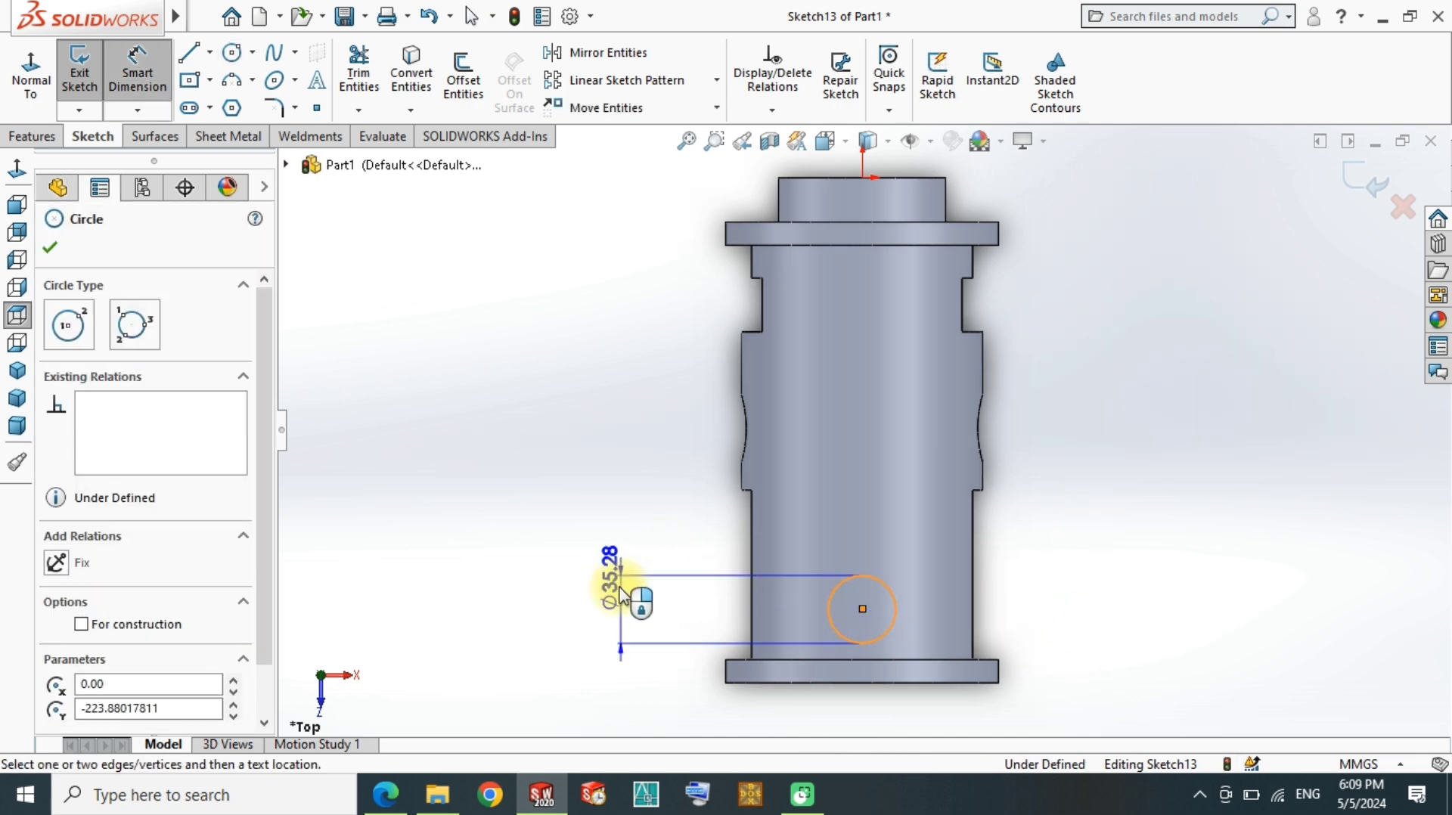
{"action": "left_click", "coordinate": [619, 603]}
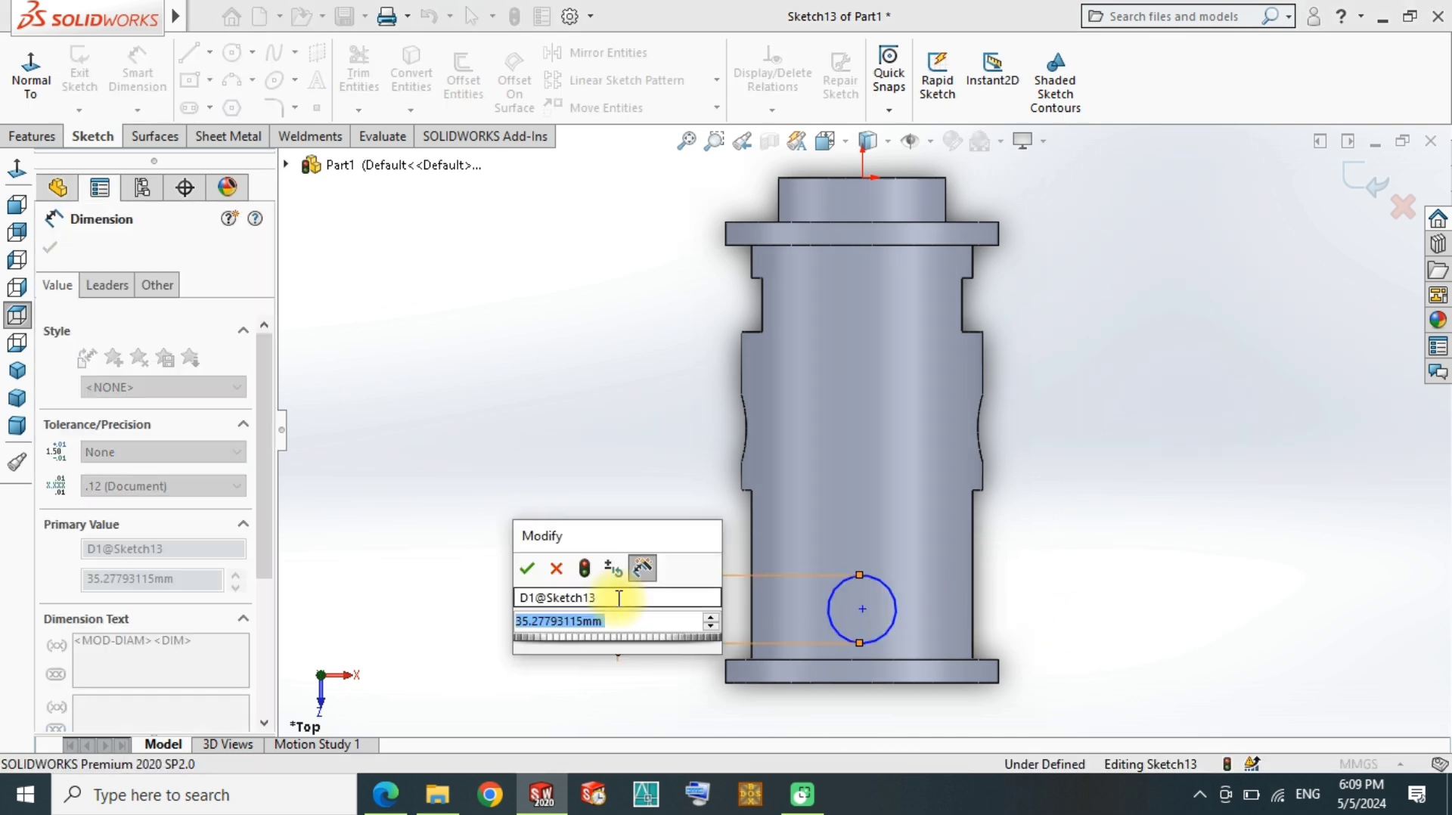
{"action": "type", "text": "45"}
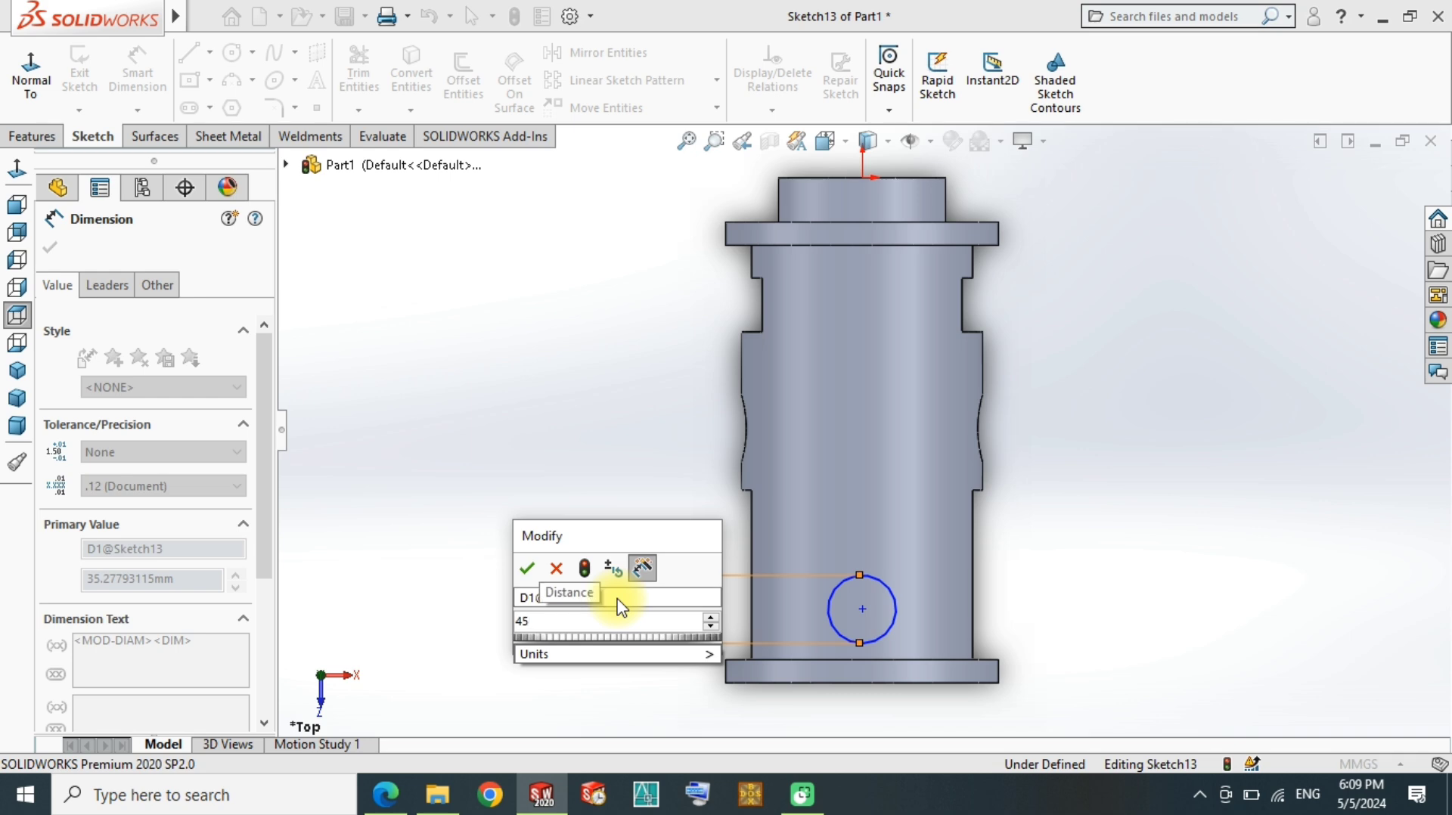
{"action": "key", "text": "Return"}
{"action": "left_click", "coordinate": [583, 437]}
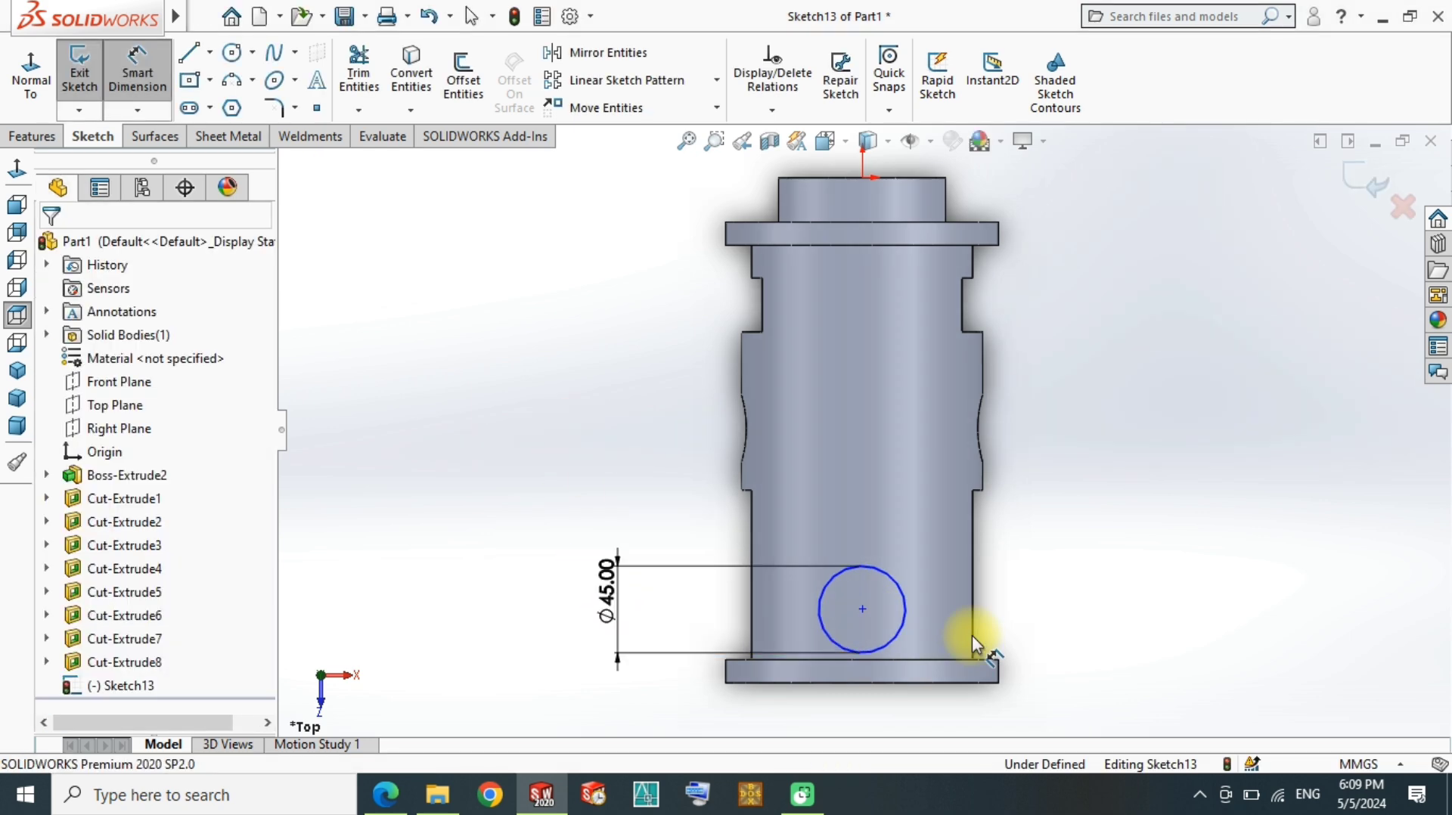
Step: Dimension the circle 60 mm from the bottom flange edge
{"action": "left_click", "coordinate": [889, 586]}
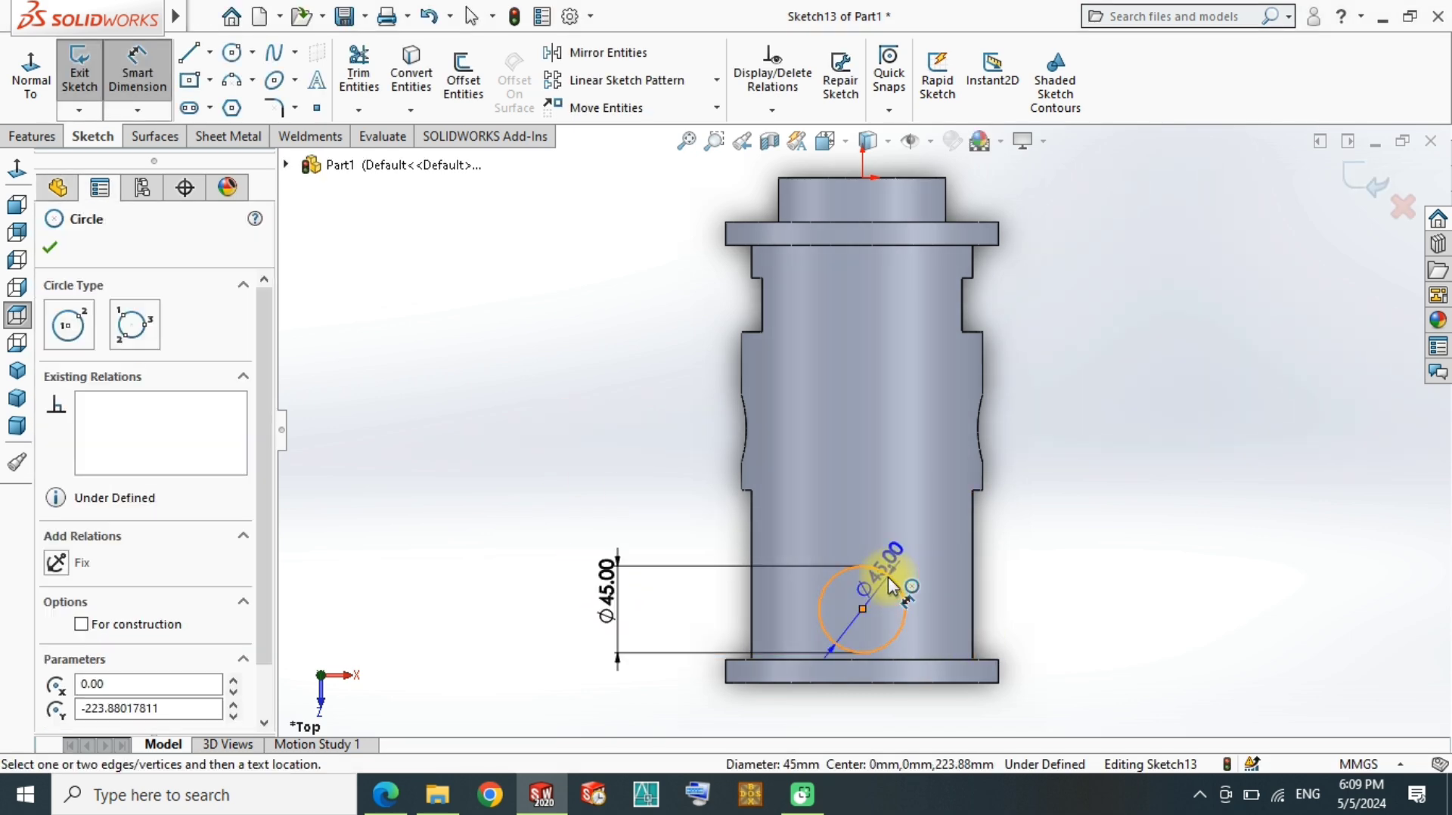
{"action": "left_click", "coordinate": [897, 683]}
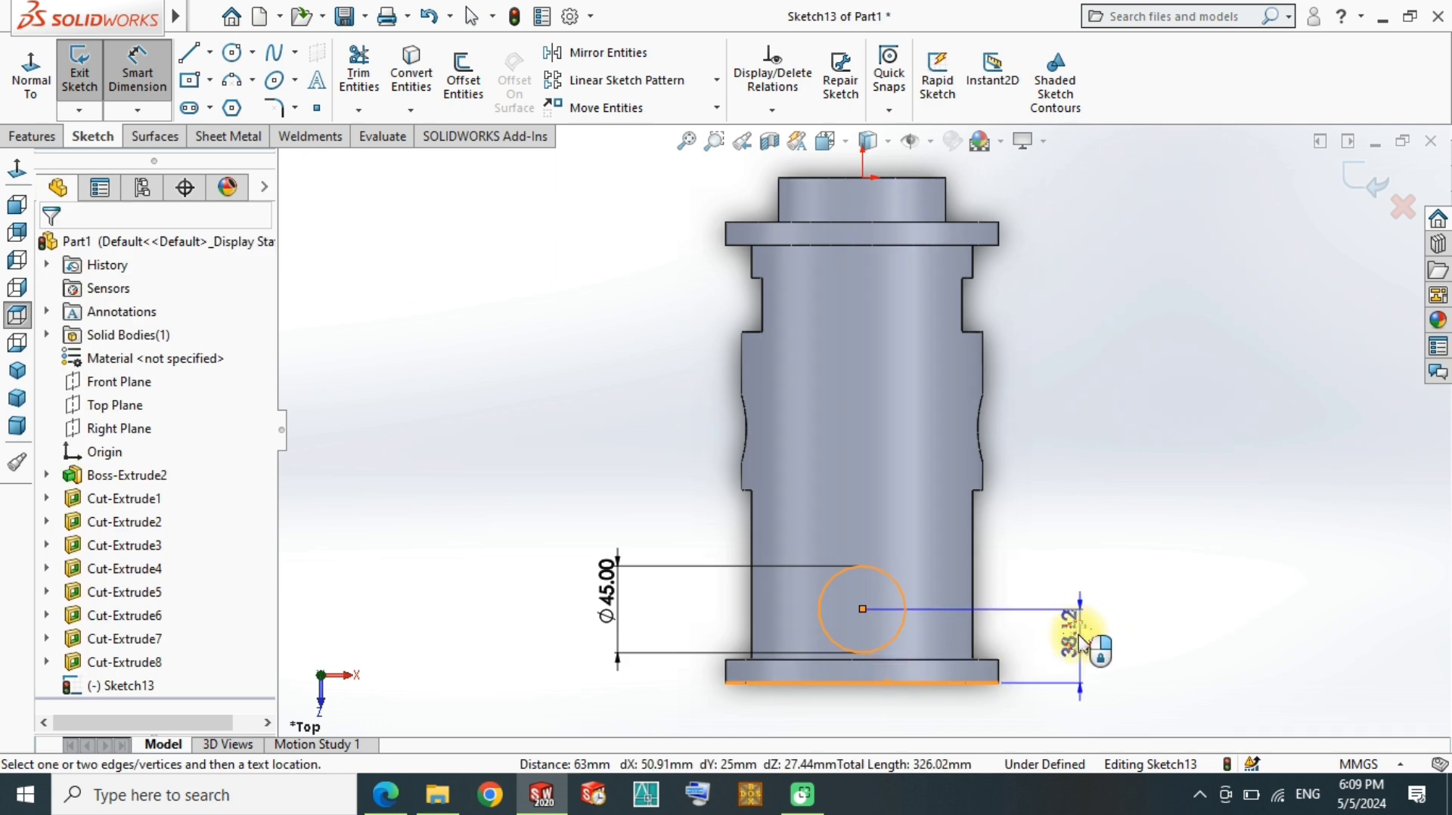
{"action": "left_click", "coordinate": [1079, 645]}
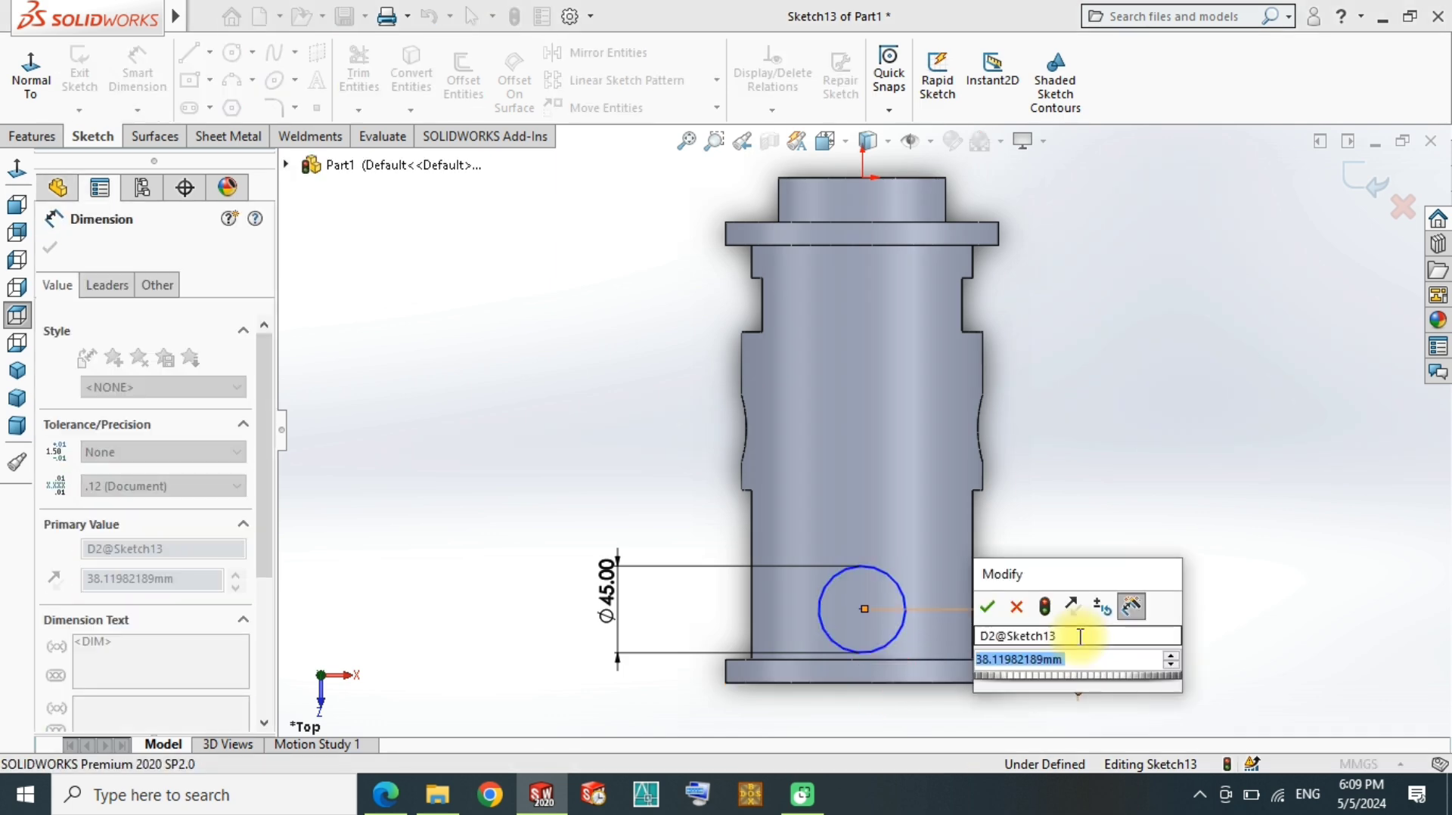
{"action": "type", "text": "60"}
{"action": "key", "text": "Return"}
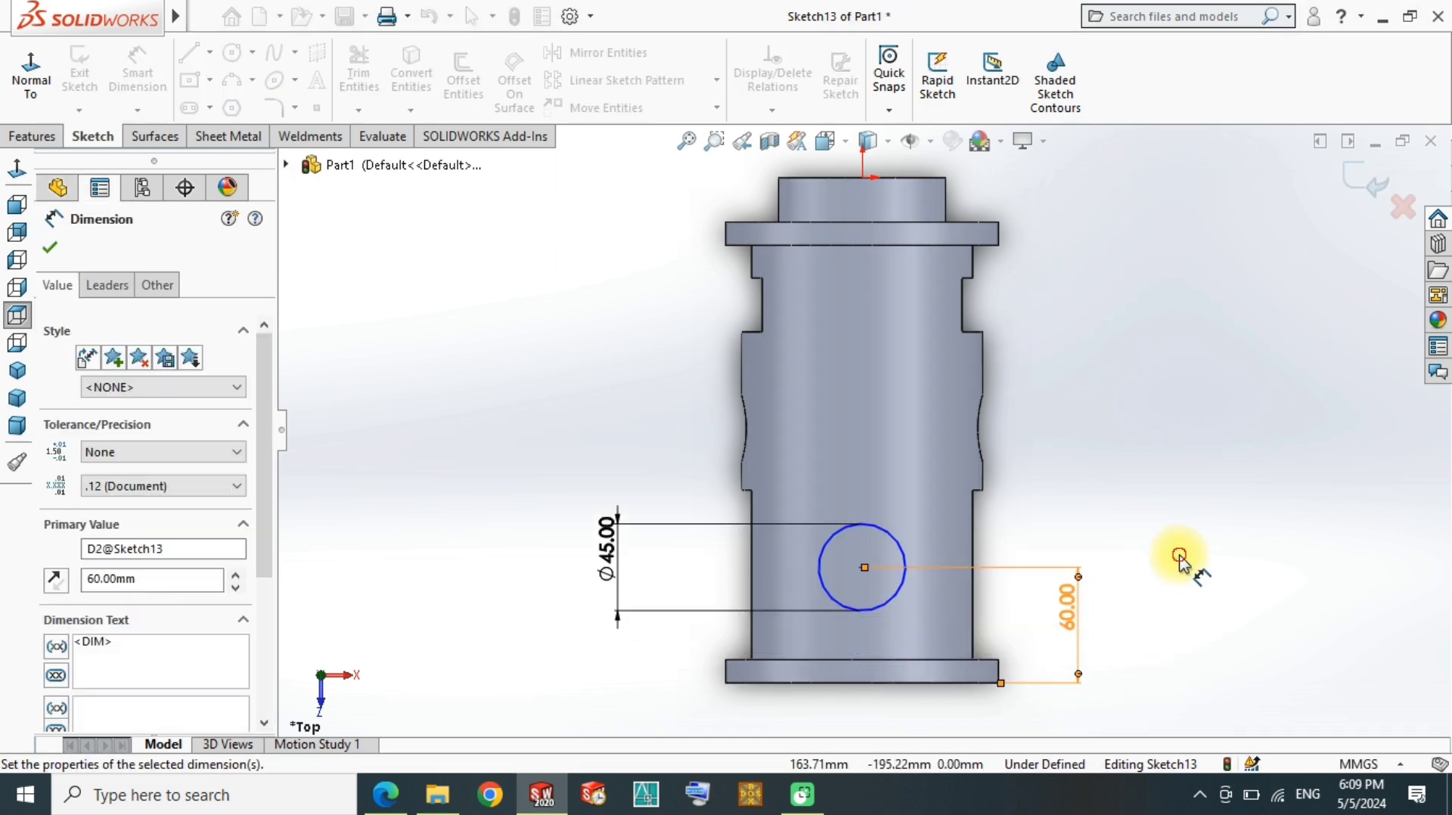
{"action": "left_click", "coordinate": [1179, 561]}
Step: Extrude-cut the circle Through All in both directions, creating Cut-Extrude9
{"action": "right_click_drag", "start_coordinate": [214, 289], "coordinate": [127, 149]}
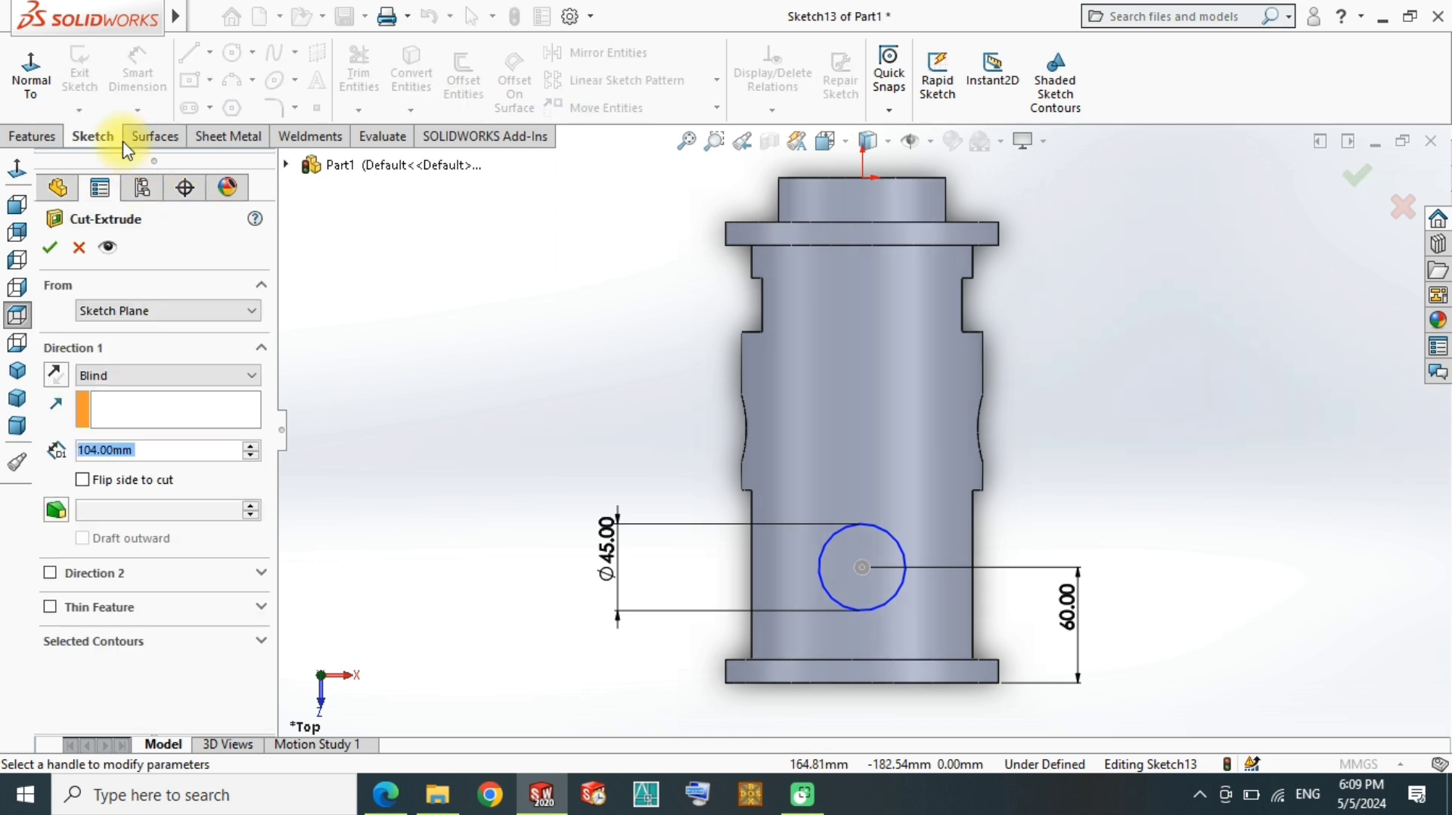
{"action": "left_click", "coordinate": [155, 381]}
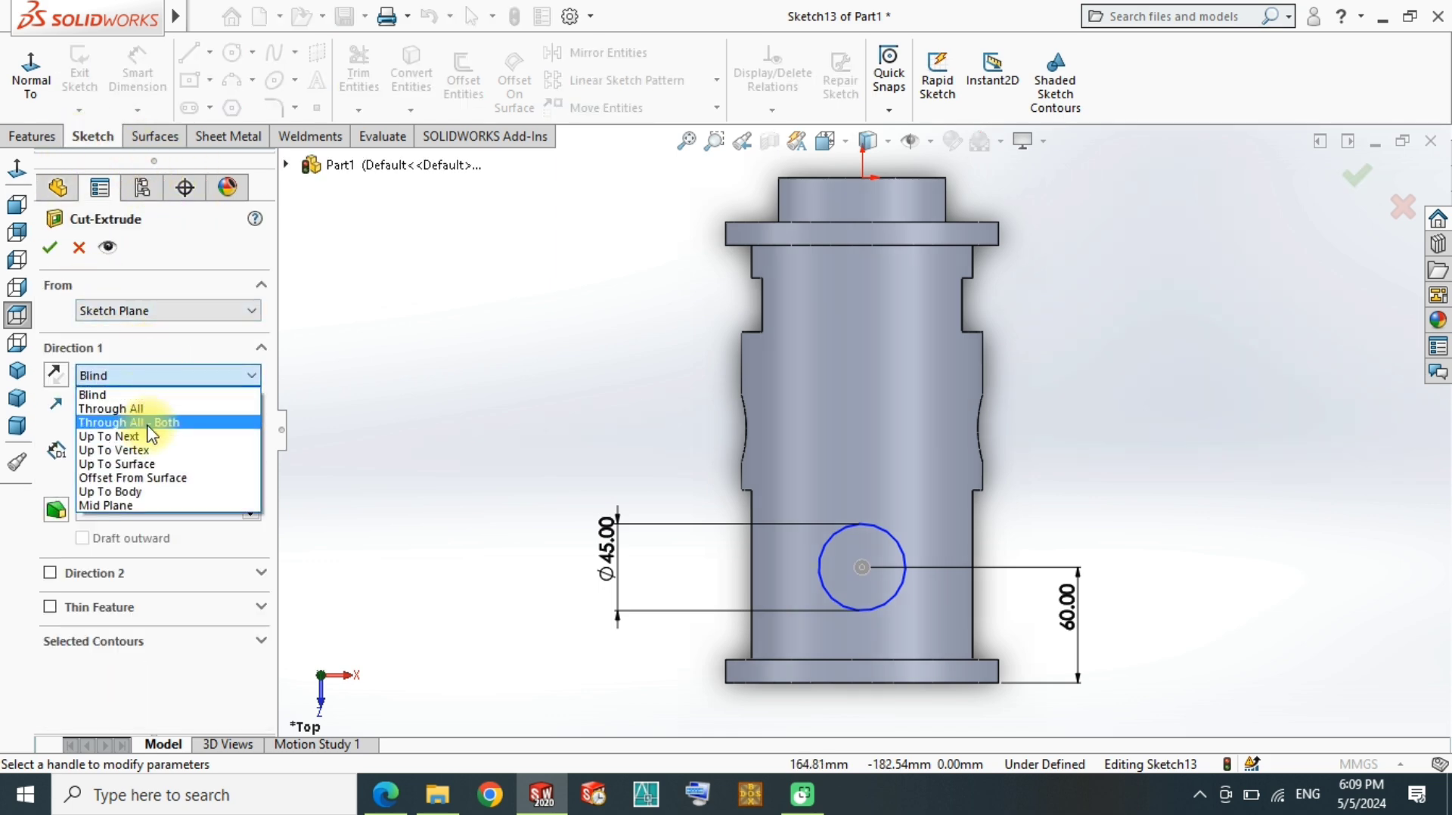
{"action": "left_click", "coordinate": [106, 425]}
{"action": "key", "text": "Return"}
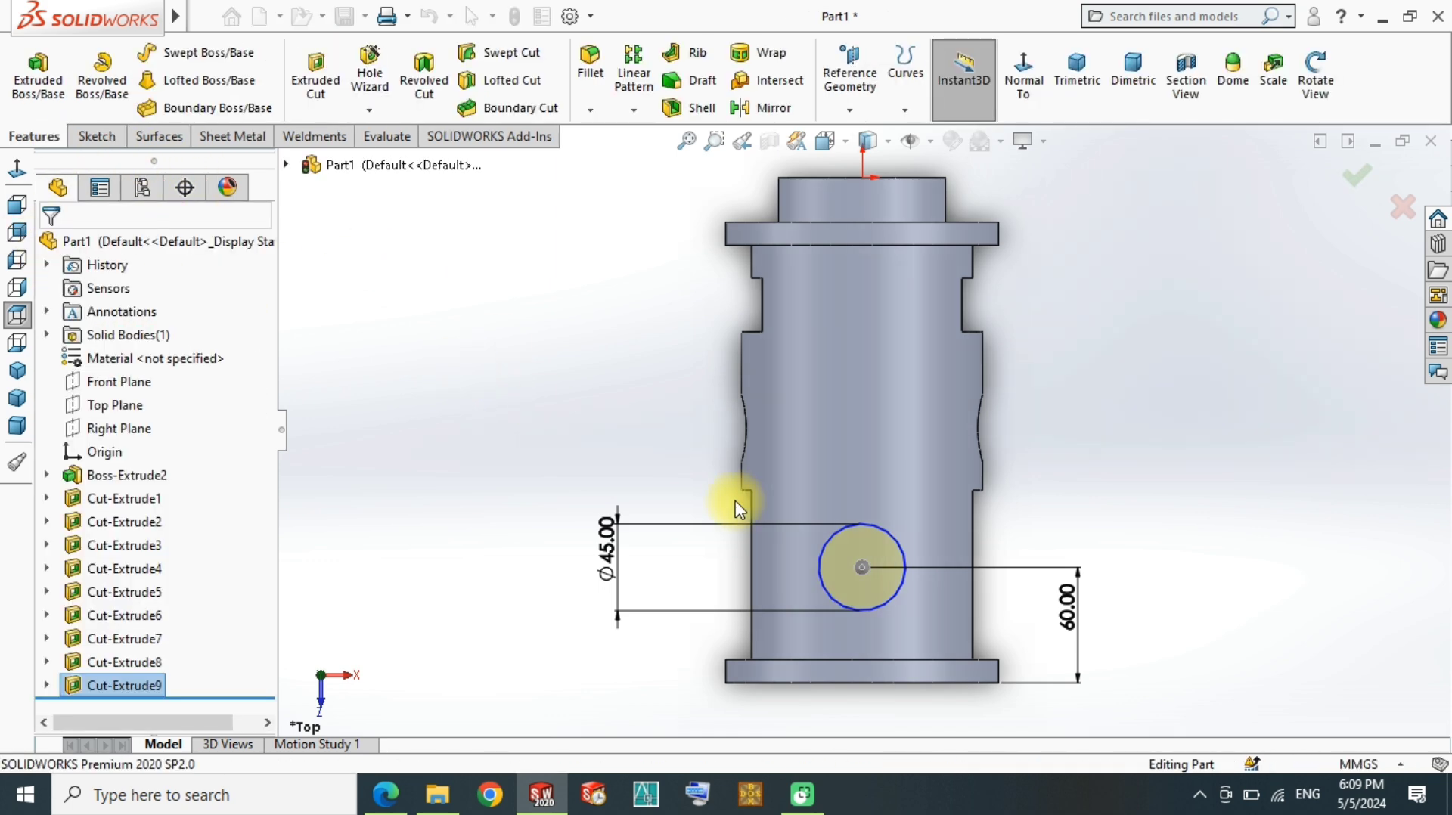
{"action": "mouse_move", "coordinate": [739, 502]}
{"action": "middle_mouse_down"}
{"action": "mouse_move", "coordinate": [726, 237]}
{"action": "mouse_move", "coordinate": [794, 366]}
{"action": "mouse_move", "coordinate": [800, 431]}
{"action": "mouse_move", "coordinate": [869, 454]}
{"action": "mouse_move", "coordinate": [836, 476]}
{"action": "middle_mouse_up"}
Step: Show a Right Plane section view oriented to Right, then switch to the PISTON PDF in Edge
{"action": "scroll", "coordinate": [837, 484], "scroll_direction": "up", "scroll_amount": 5}
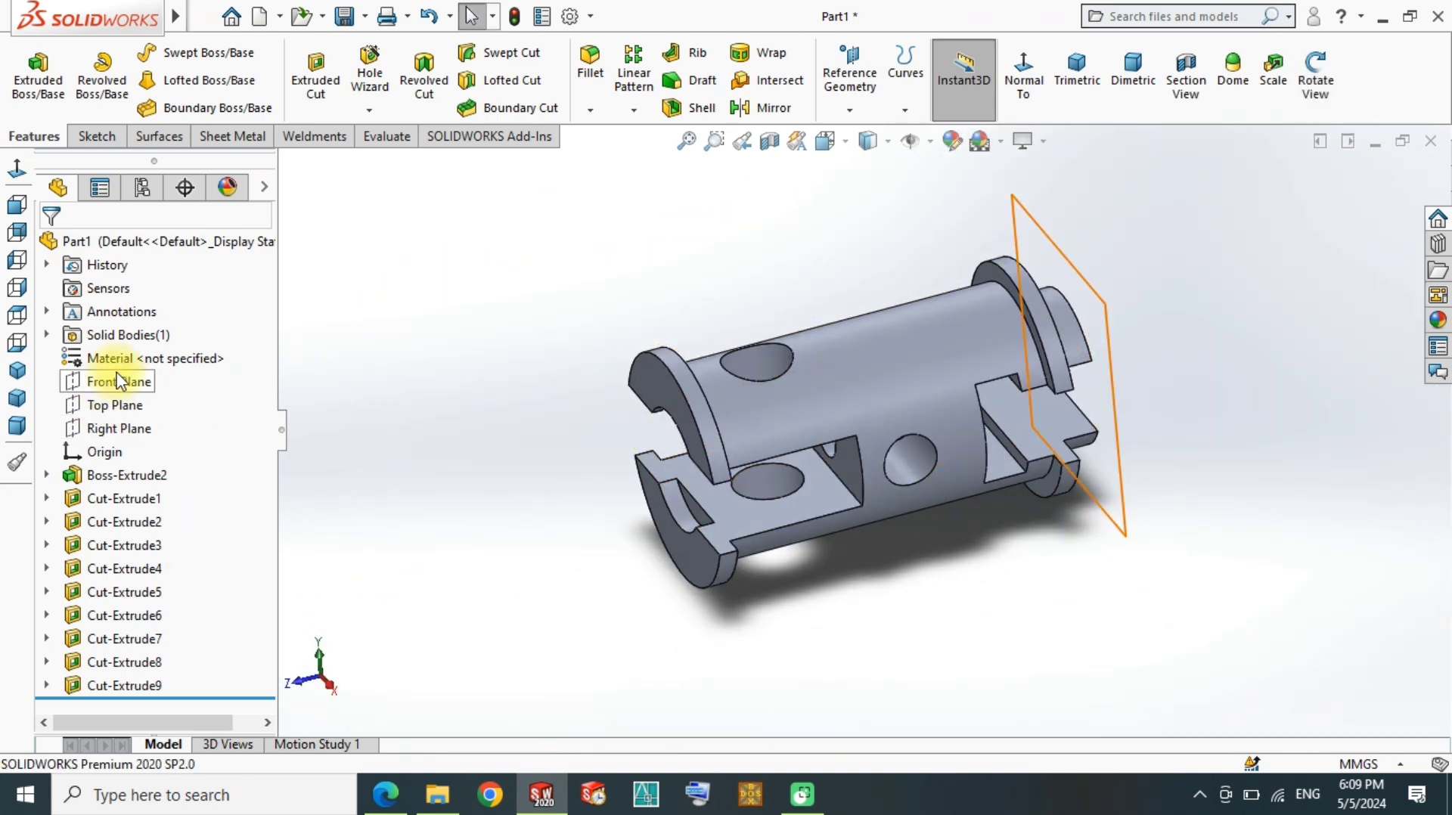
{"action": "left_click", "coordinate": [106, 428]}
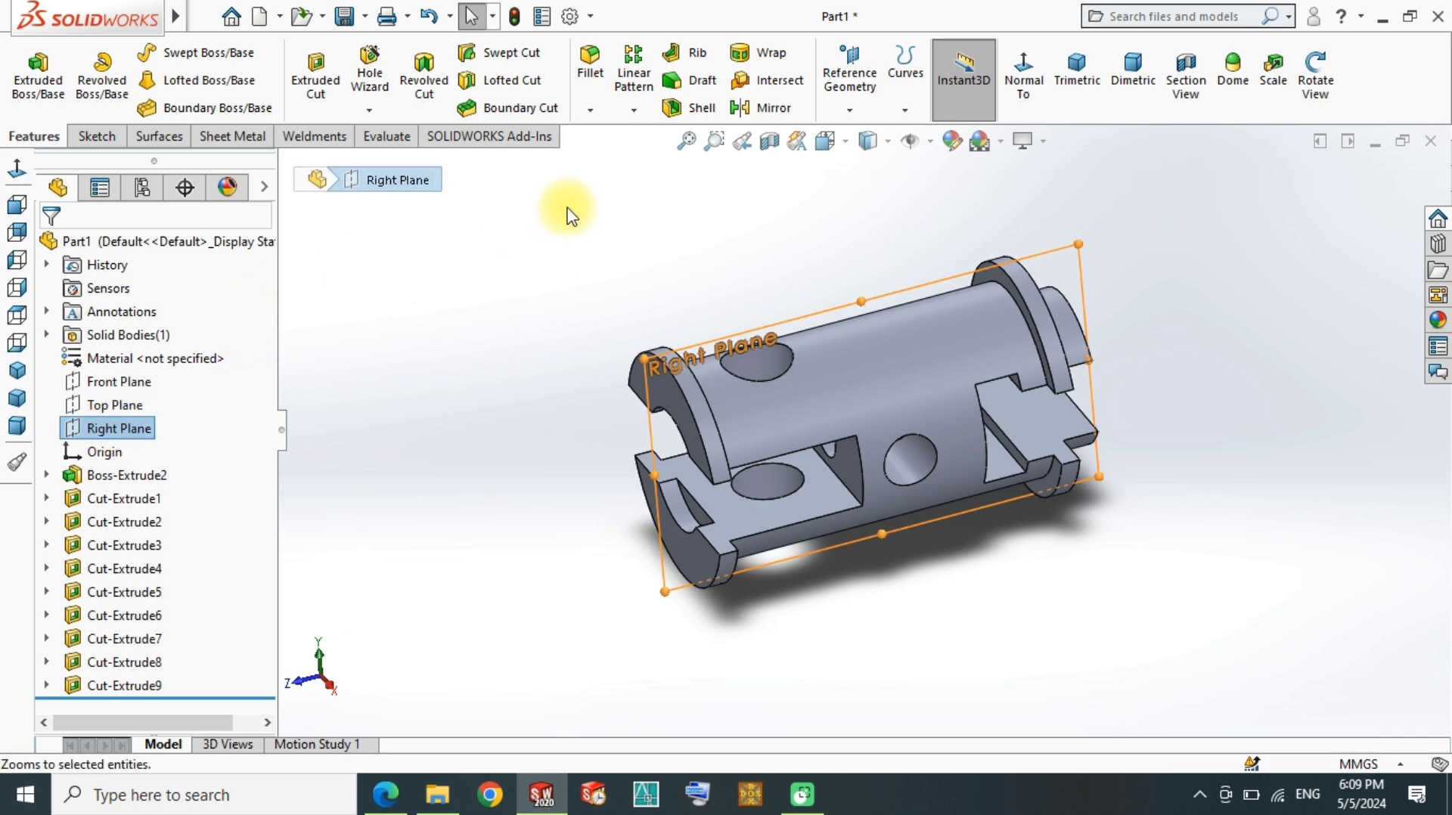
{"action": "left_click", "coordinate": [769, 147]}
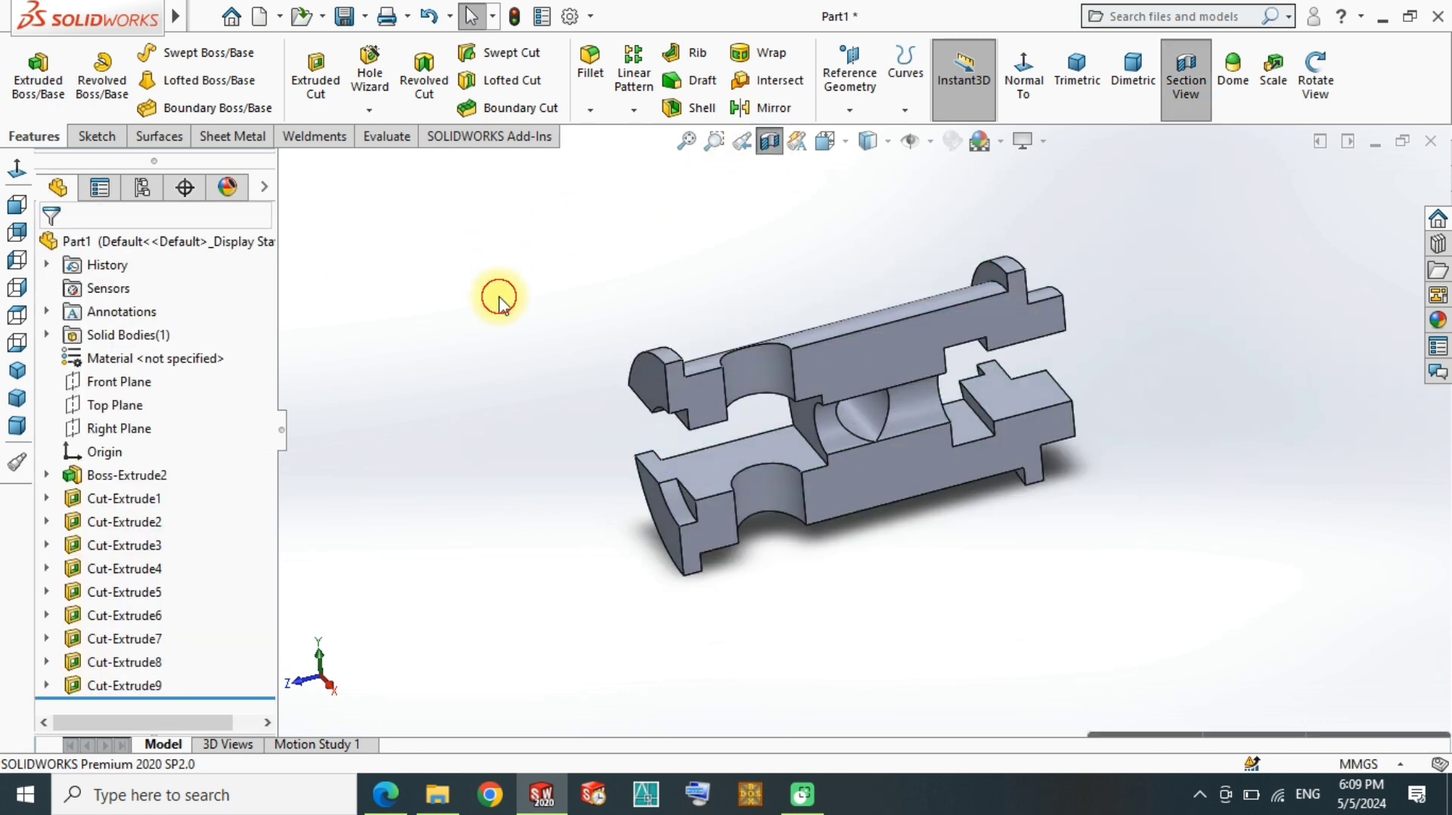
{"action": "key", "text": "space"}
{"action": "left_click", "coordinate": [684, 529]}
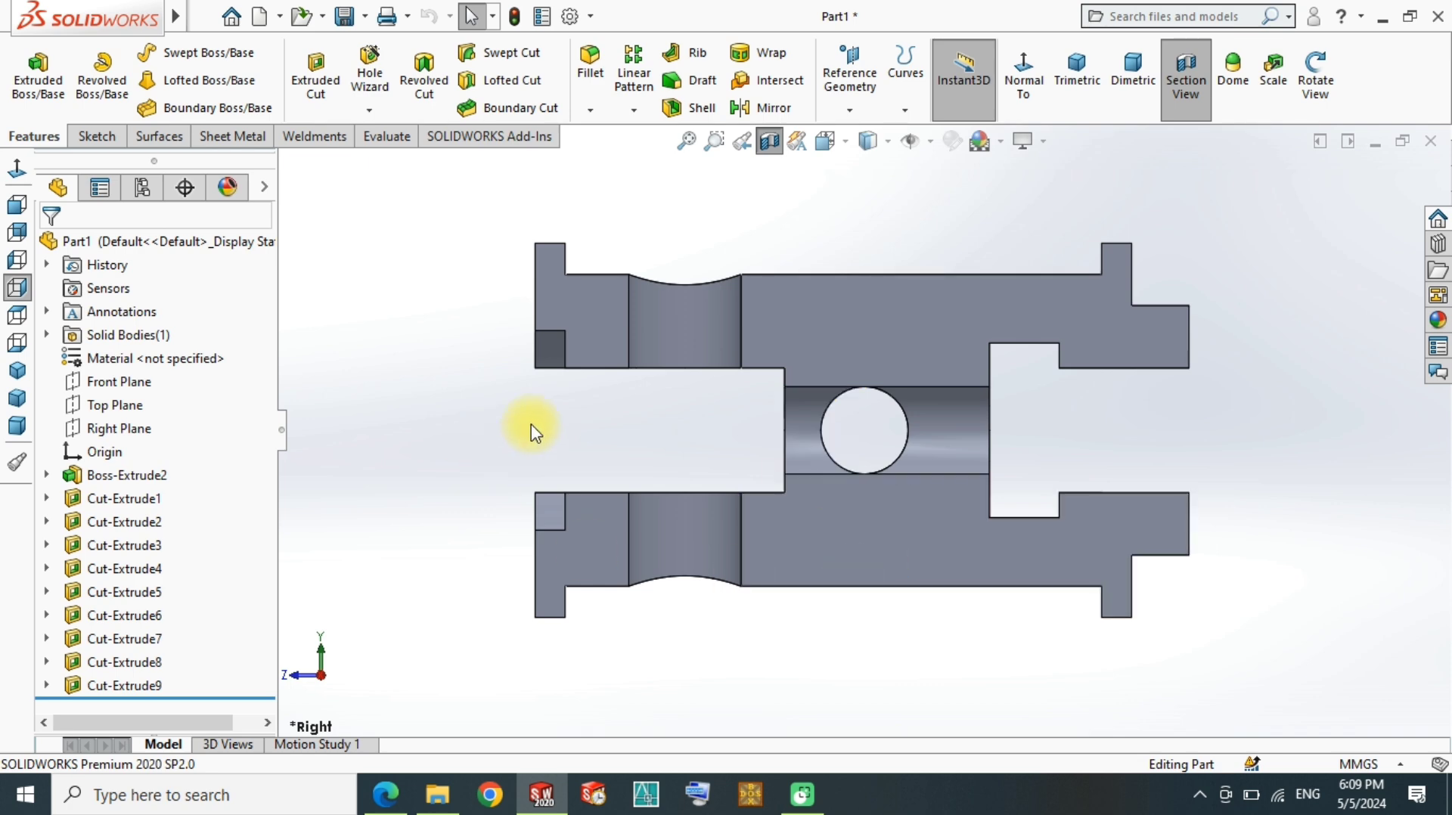
{"action": "left_click", "coordinate": [886, 642]}
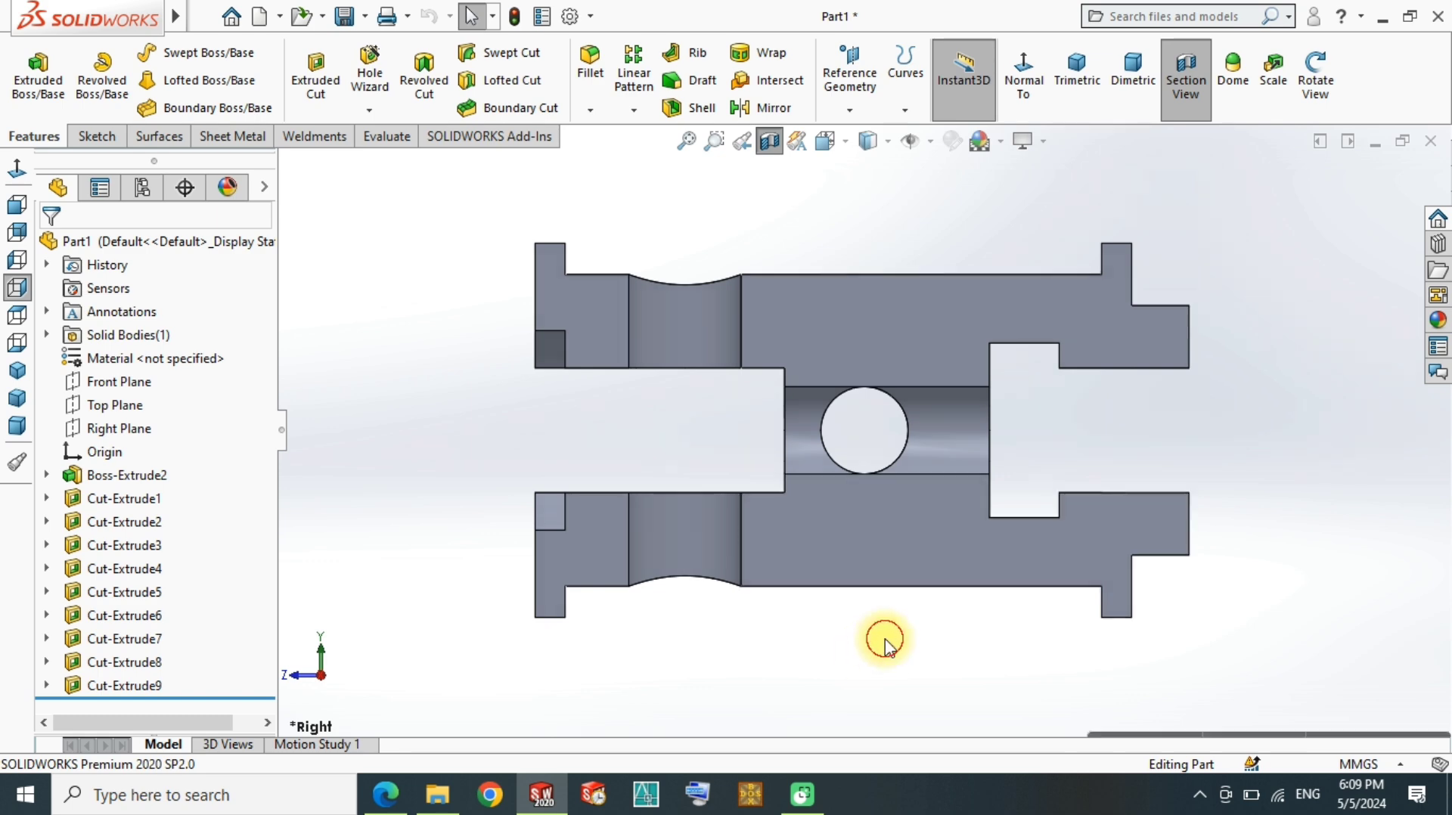
{"action": "left_click", "coordinate": [386, 795]}
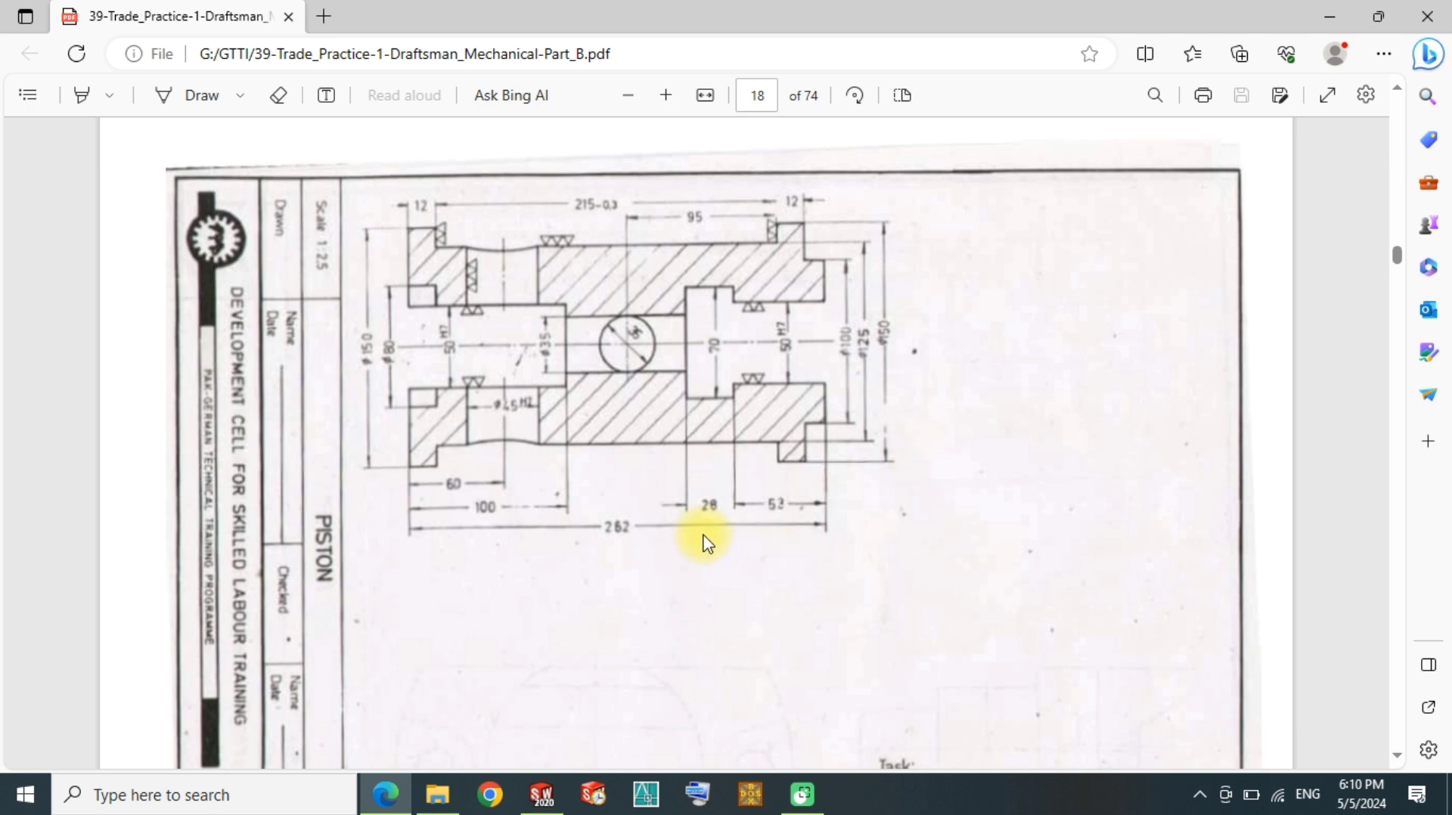
Step: Zoom the PISTON PDF drawing in twice to read dimensions, then return to SOLIDWORKS
{"action": "left_click", "coordinate": [665, 95]}
{"action": "left_click", "coordinate": [665, 95]}
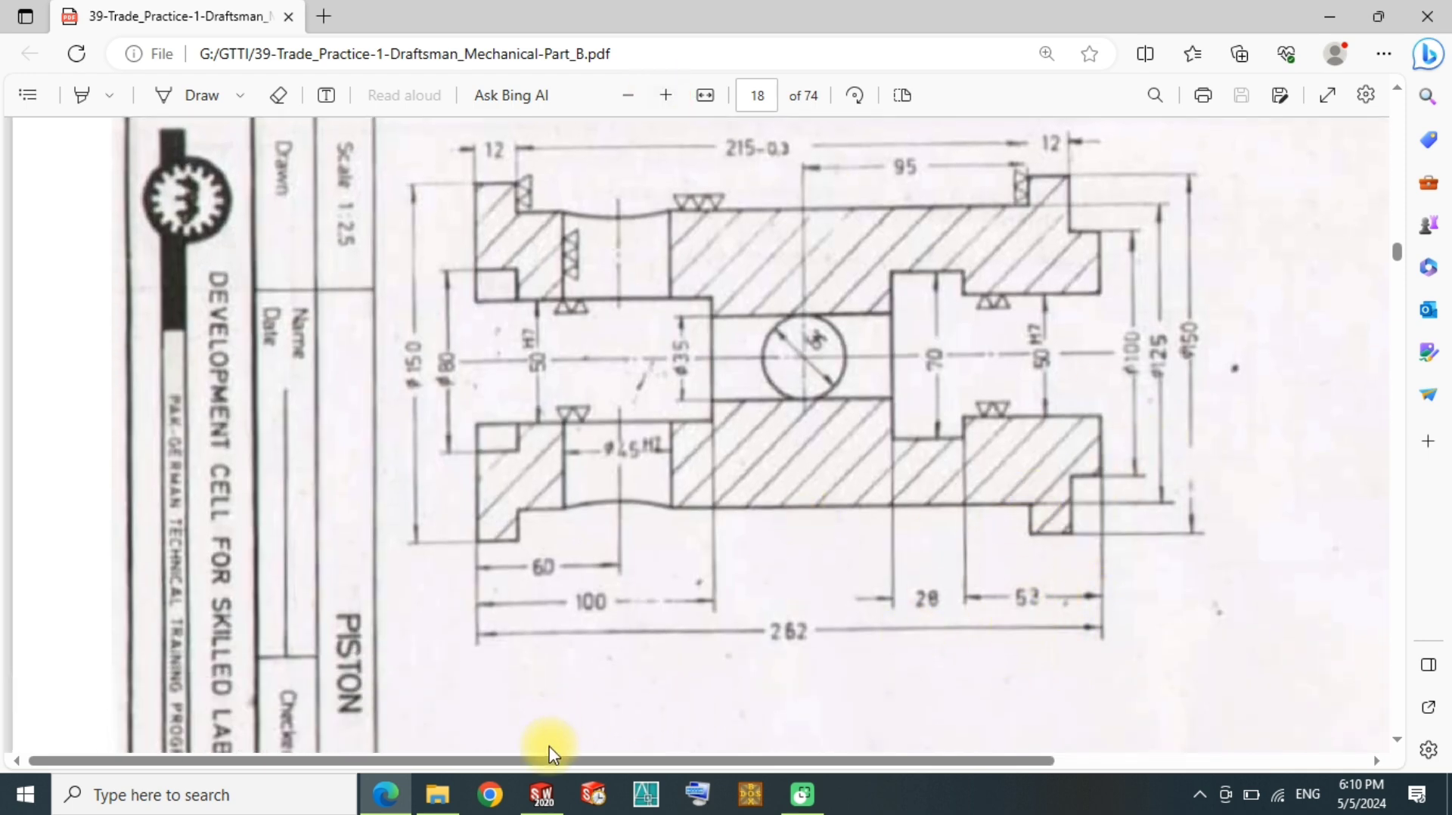
{"action": "left_click", "coordinate": [541, 794]}
{"action": "scroll", "coordinate": [860, 488], "scroll_direction": "up", "scroll_amount": 2}
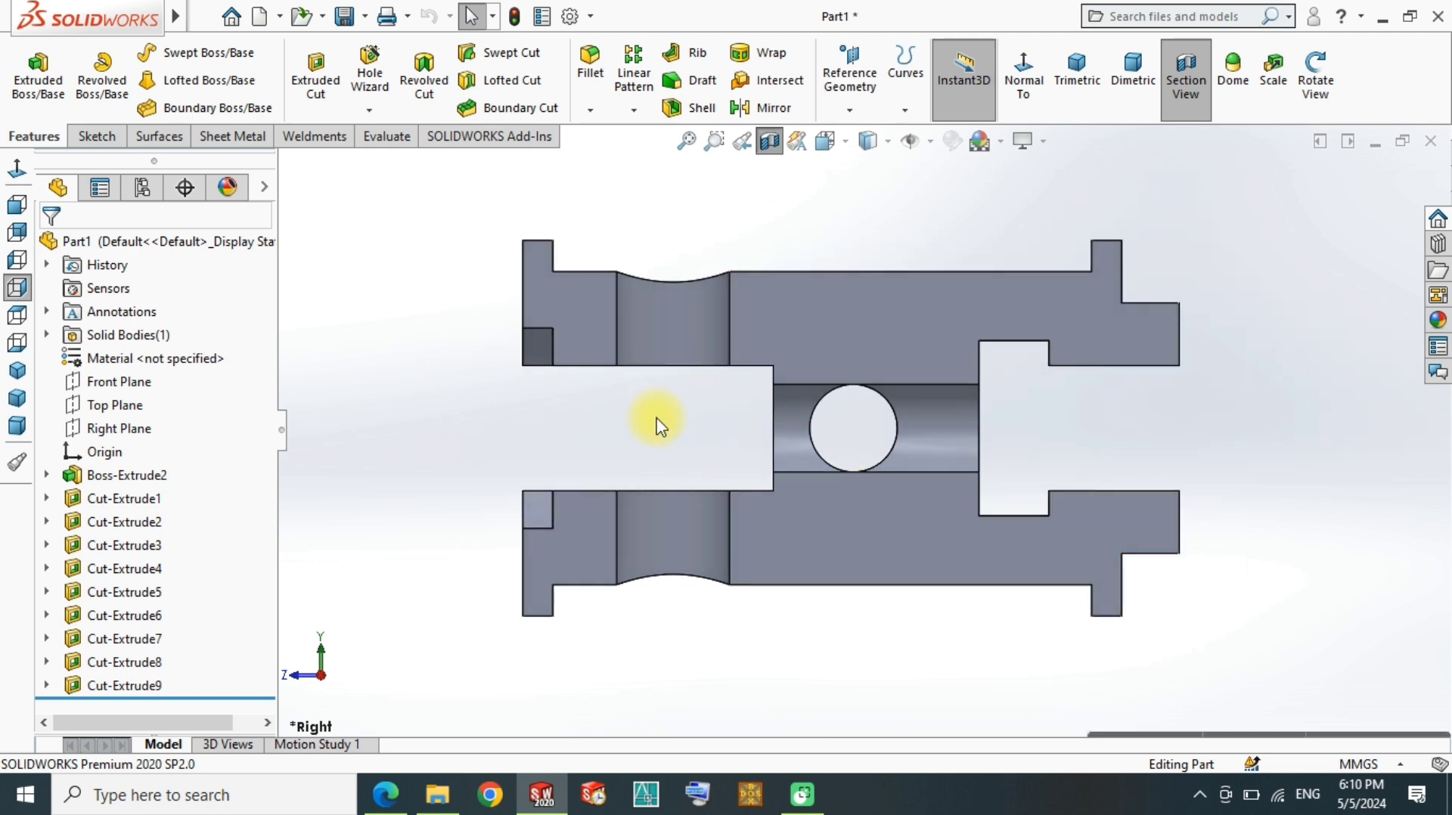
Step: Open a new sketch, Sketch14, on Part1's Right Plane
{"action": "scroll", "coordinate": [801, 416], "scroll_direction": "down", "scroll_amount": 4}
{"action": "scroll", "coordinate": [875, 342], "scroll_direction": "up", "scroll_amount": 3}
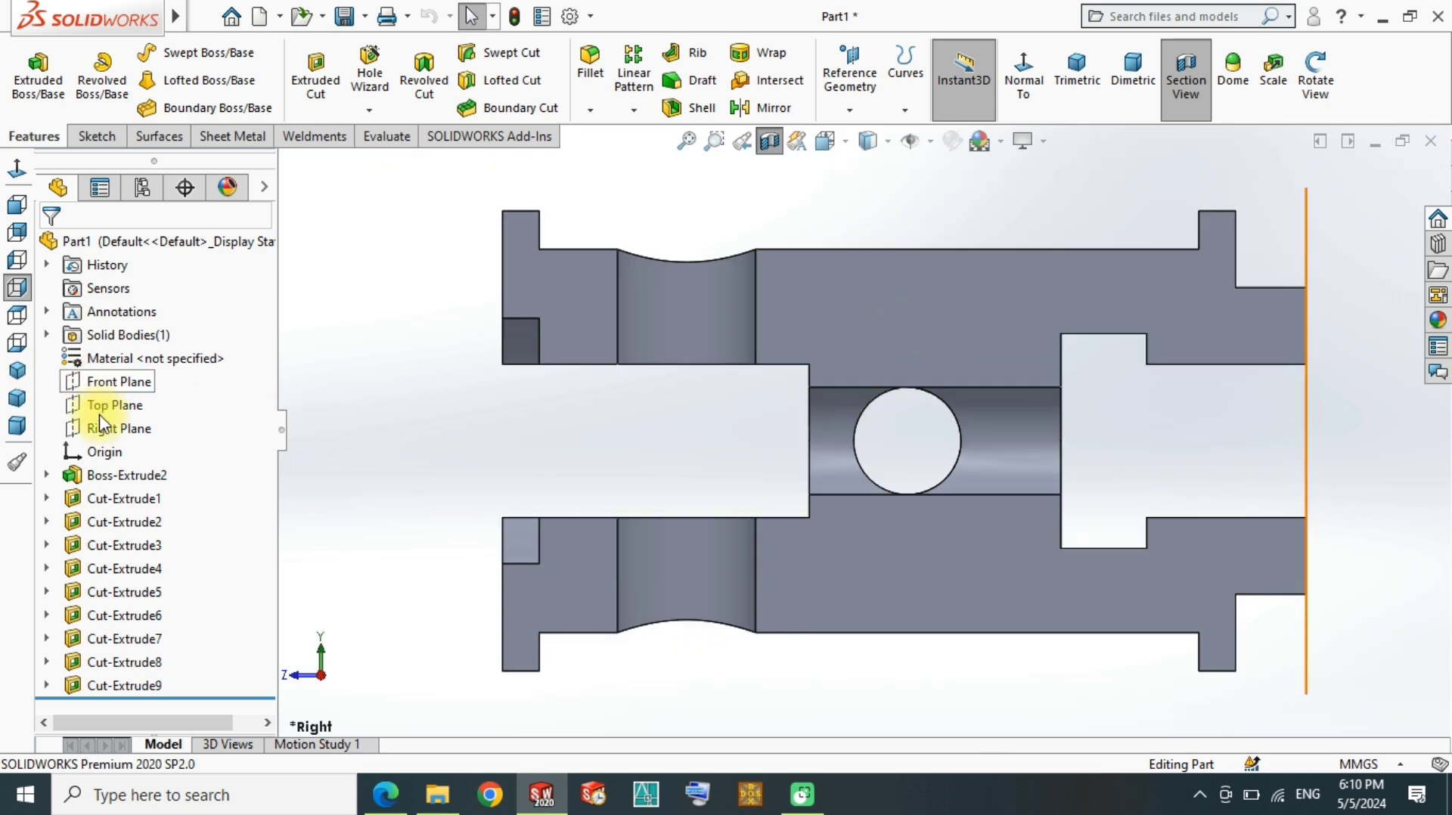
{"action": "left_click", "coordinate": [113, 428]}
{"action": "left_click", "coordinate": [124, 393]}
Step: Draw a horizontal line from the hole's centre out to the right step edge
{"action": "key", "text": "l"}
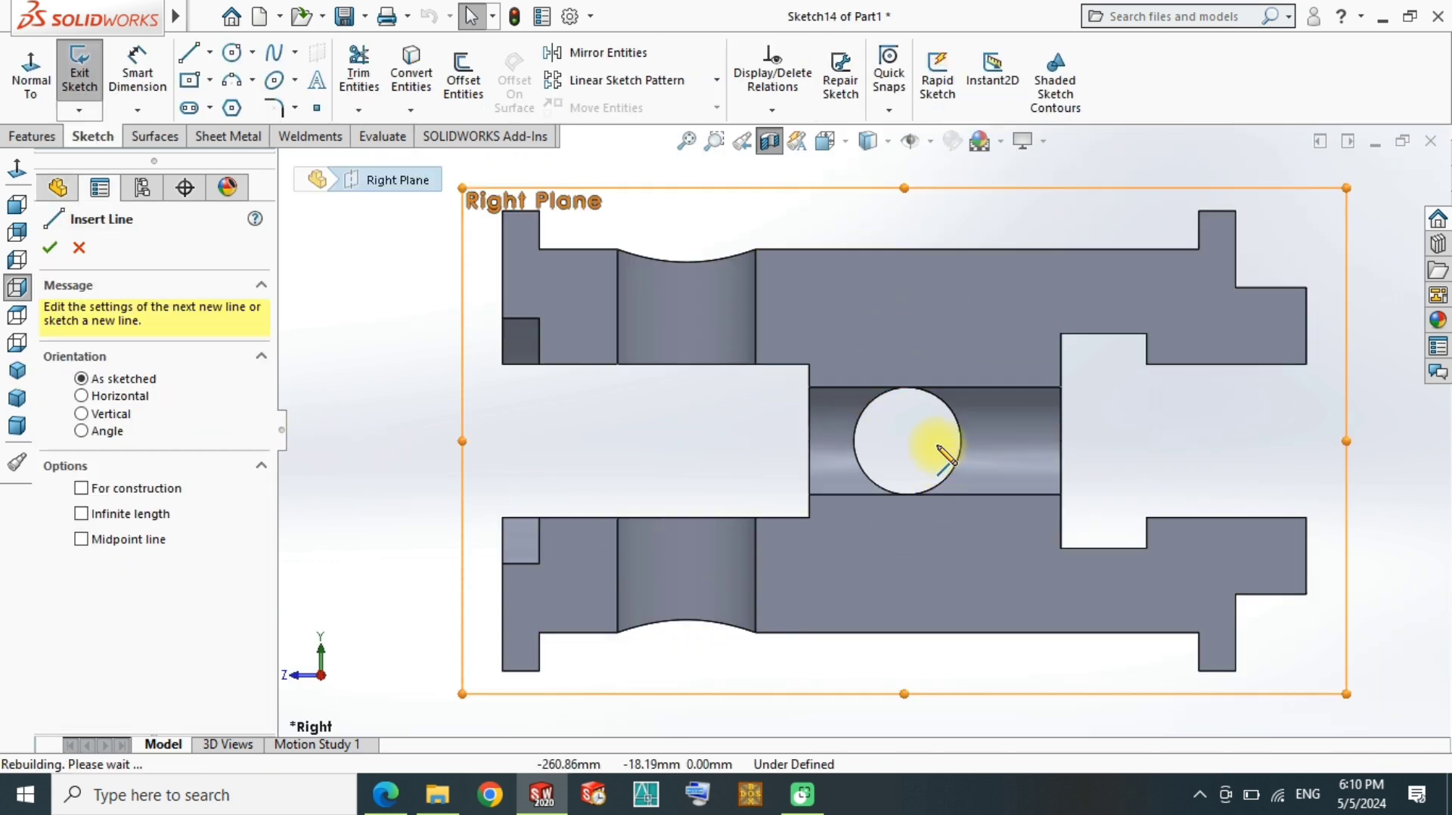
{"action": "scroll", "coordinate": [937, 450], "scroll_direction": "down", "scroll_amount": 2}
{"action": "left_click", "coordinate": [883, 434]}
{"action": "left_click", "coordinate": [806, 434]}
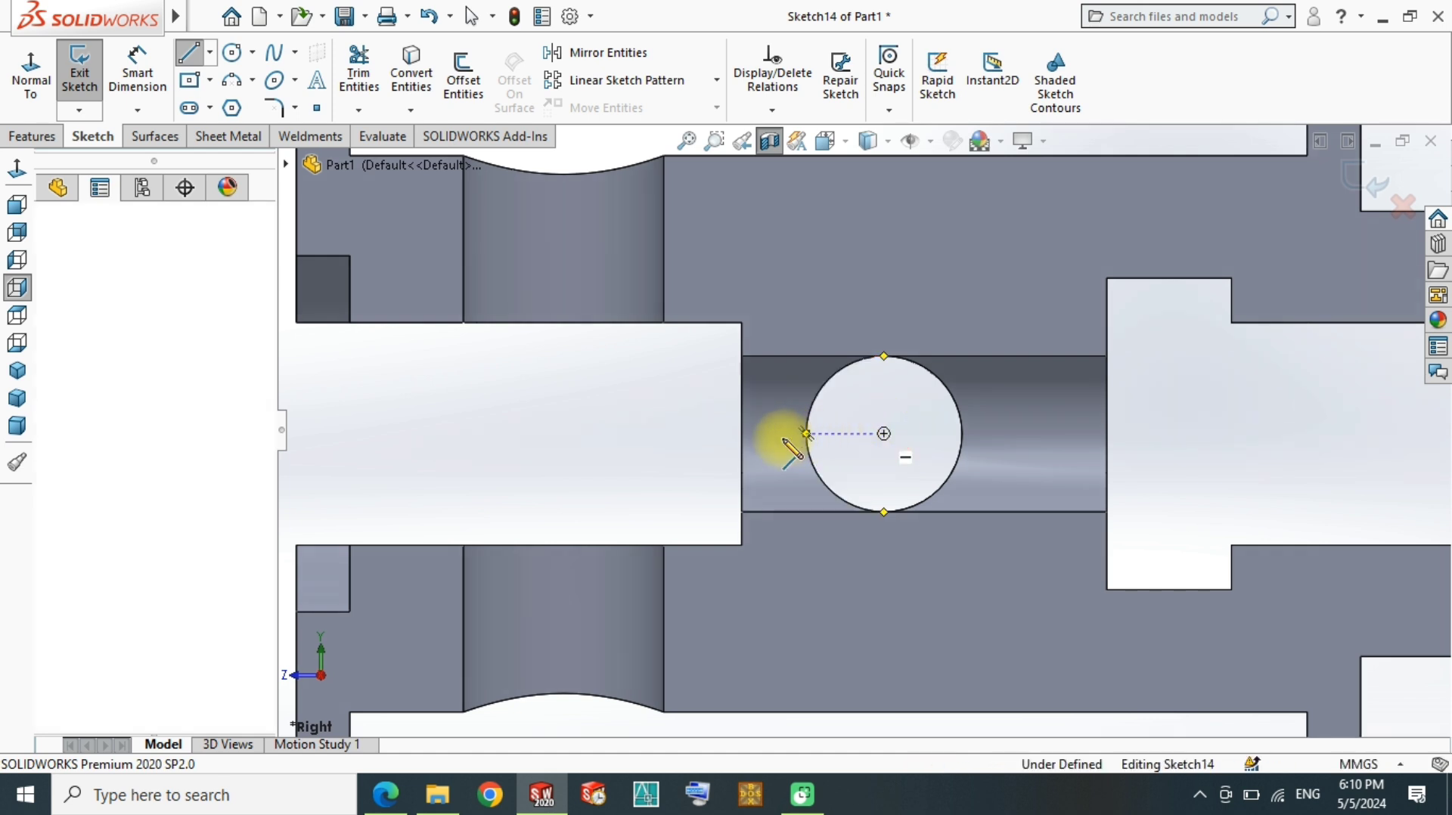
{"action": "left_click", "coordinate": [741, 432]}
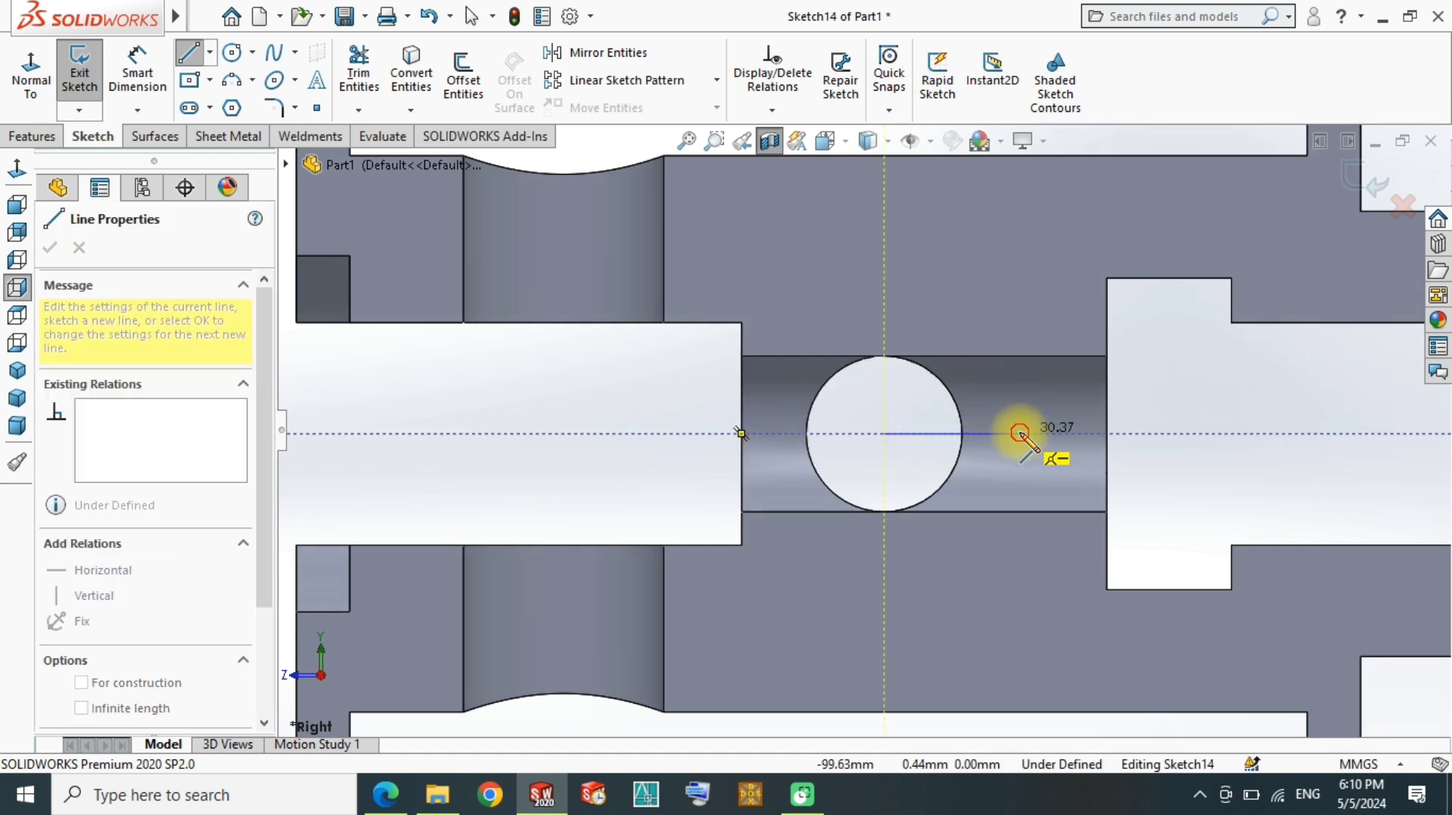
{"action": "left_click", "coordinate": [1019, 433]}
{"action": "double_click", "coordinate": [1107, 434]}
Step: Dimension the line segment right of the hole to 32 mm
{"action": "right_click_drag", "start_coordinate": [1167, 463], "coordinate": [1024, 447]}
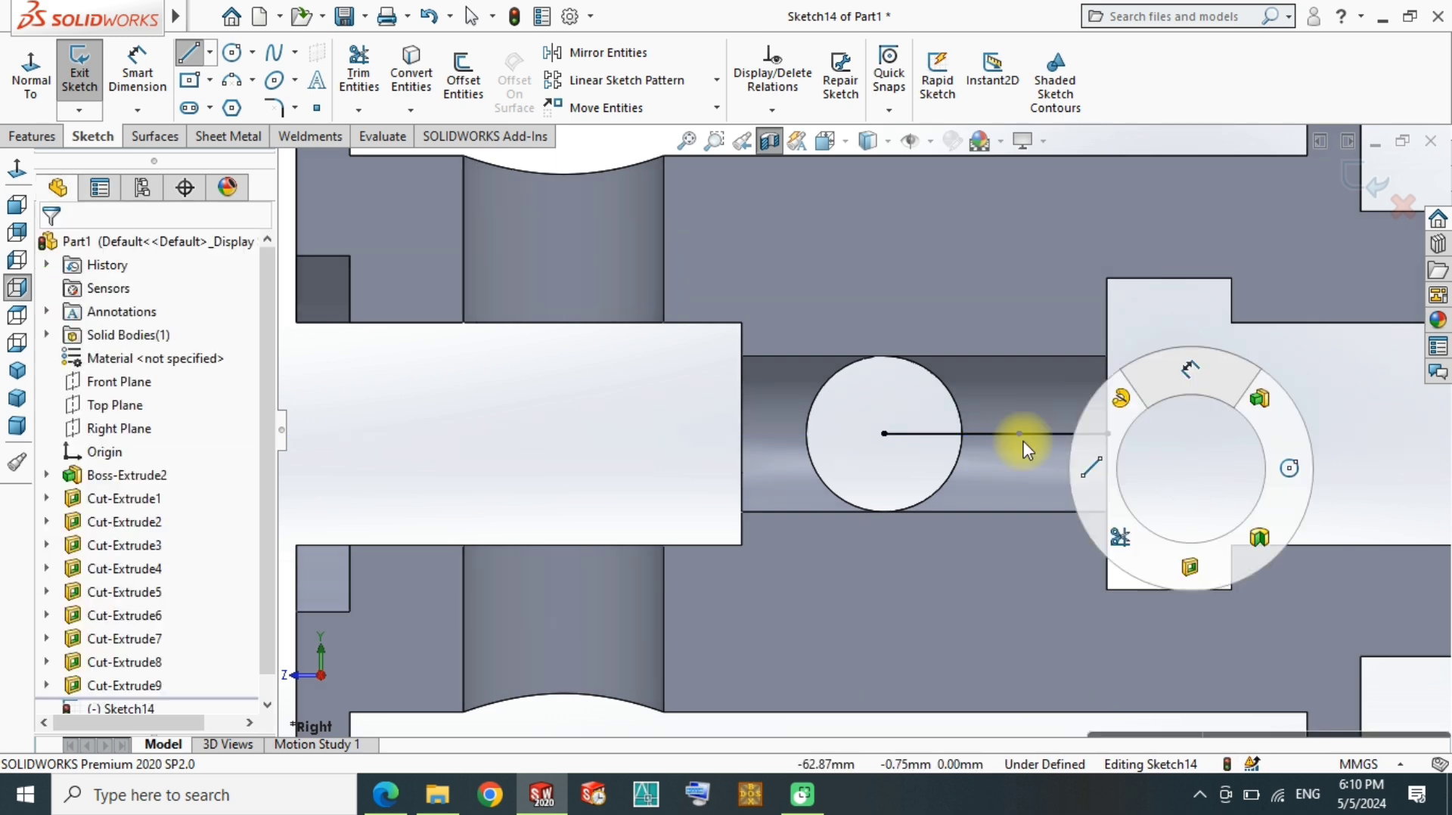
{"action": "left_click", "coordinate": [977, 434]}
{"action": "left_click", "coordinate": [970, 456]}
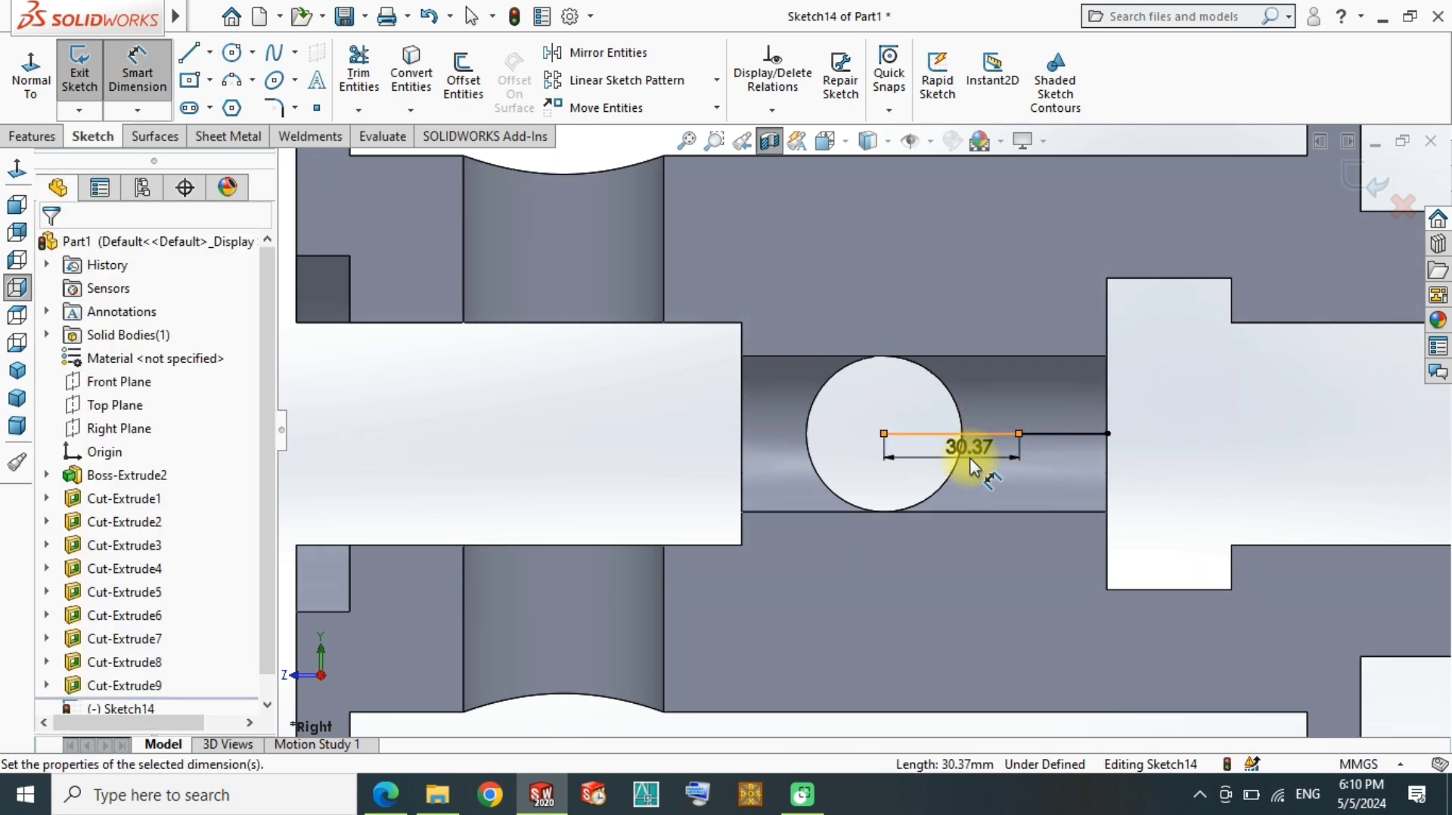
{"action": "type", "text": "32"}
{"action": "key", "text": "Return"}
{"action": "left_click", "coordinate": [1180, 442]}
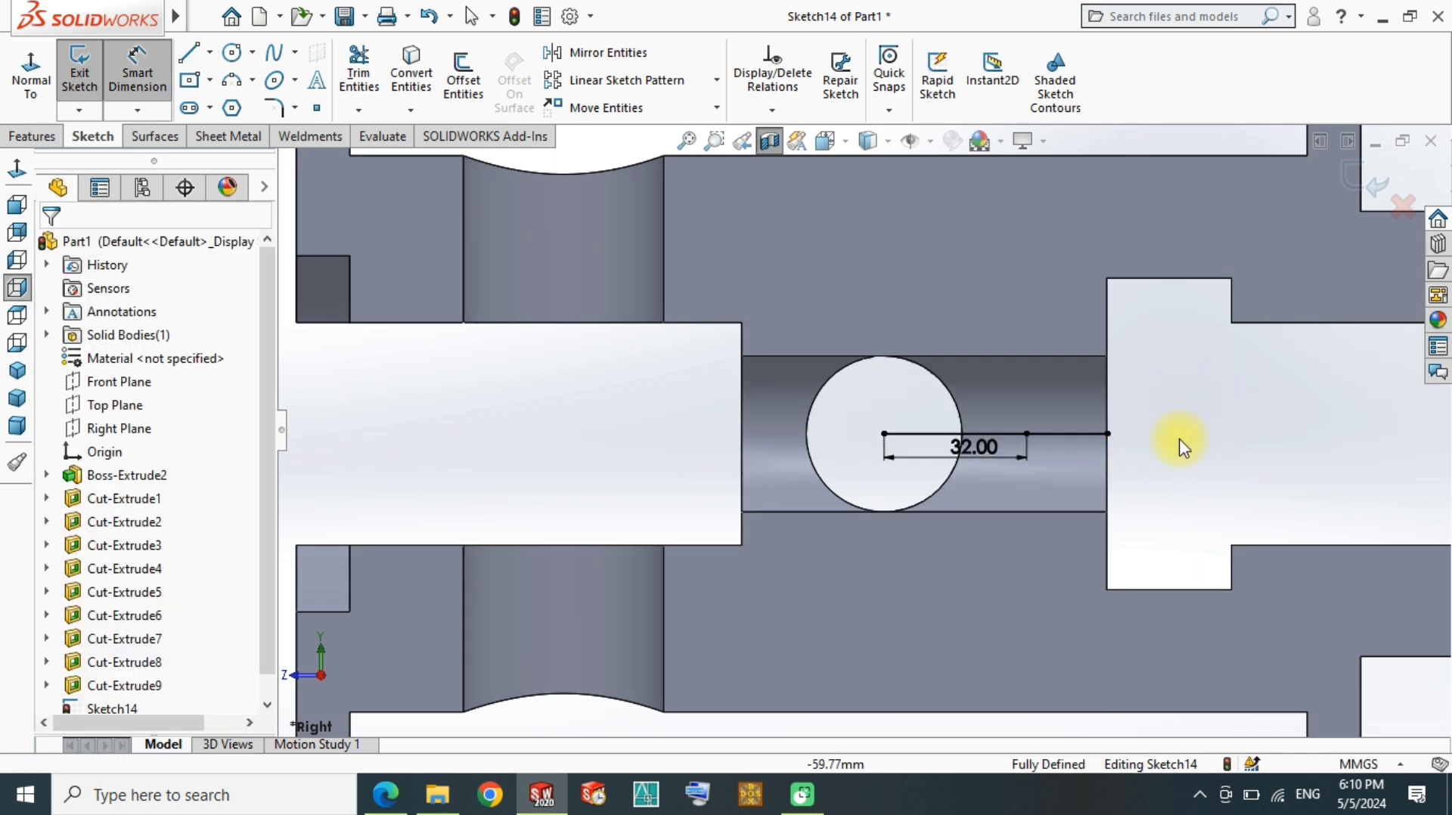
{"action": "left_click", "coordinate": [1079, 434]}
{"action": "right_click_drag", "start_coordinate": [1173, 307], "coordinate": [1073, 450]}
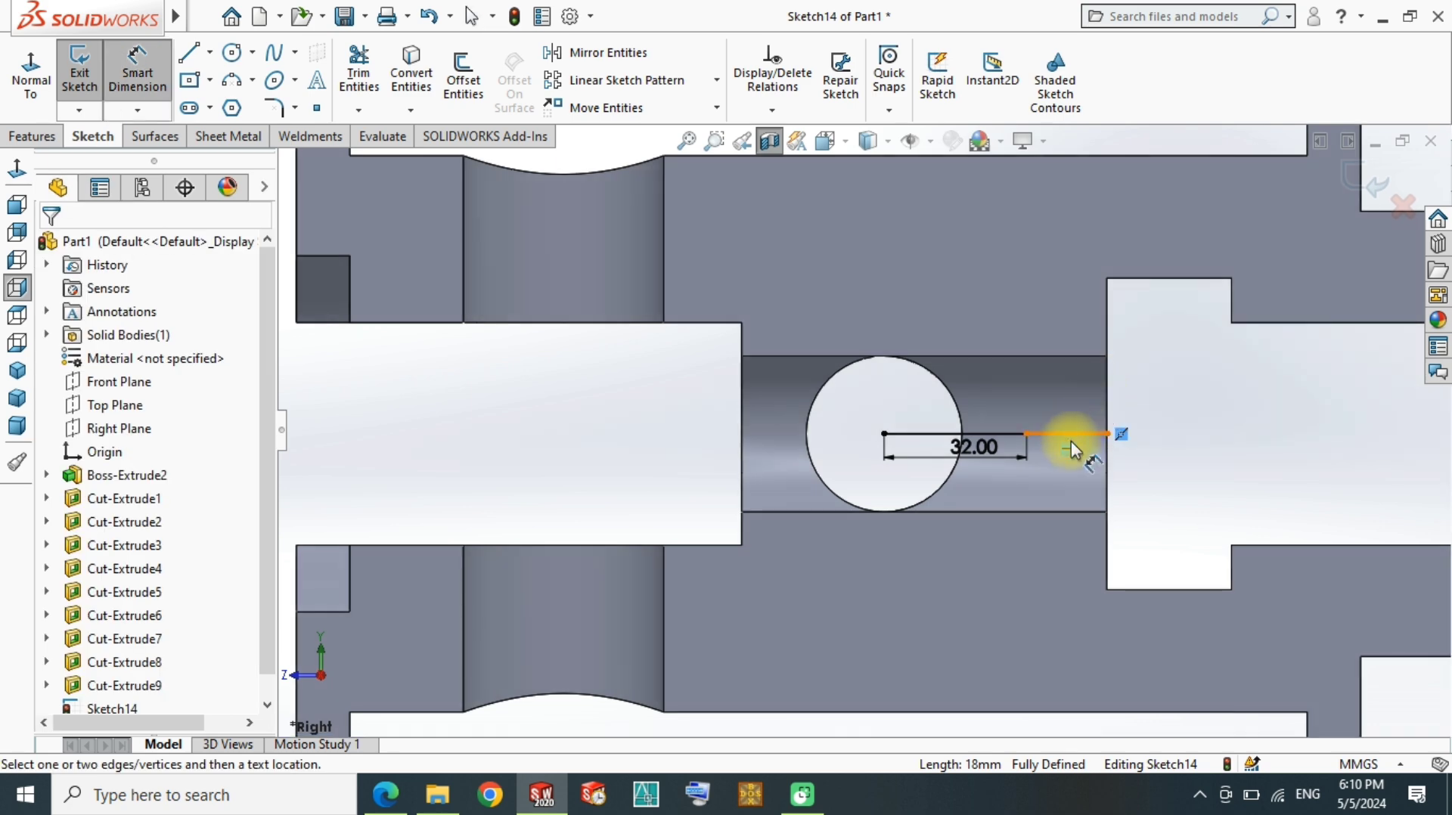
{"action": "left_click", "coordinate": [1071, 448]}
{"action": "key", "text": "Escape"}
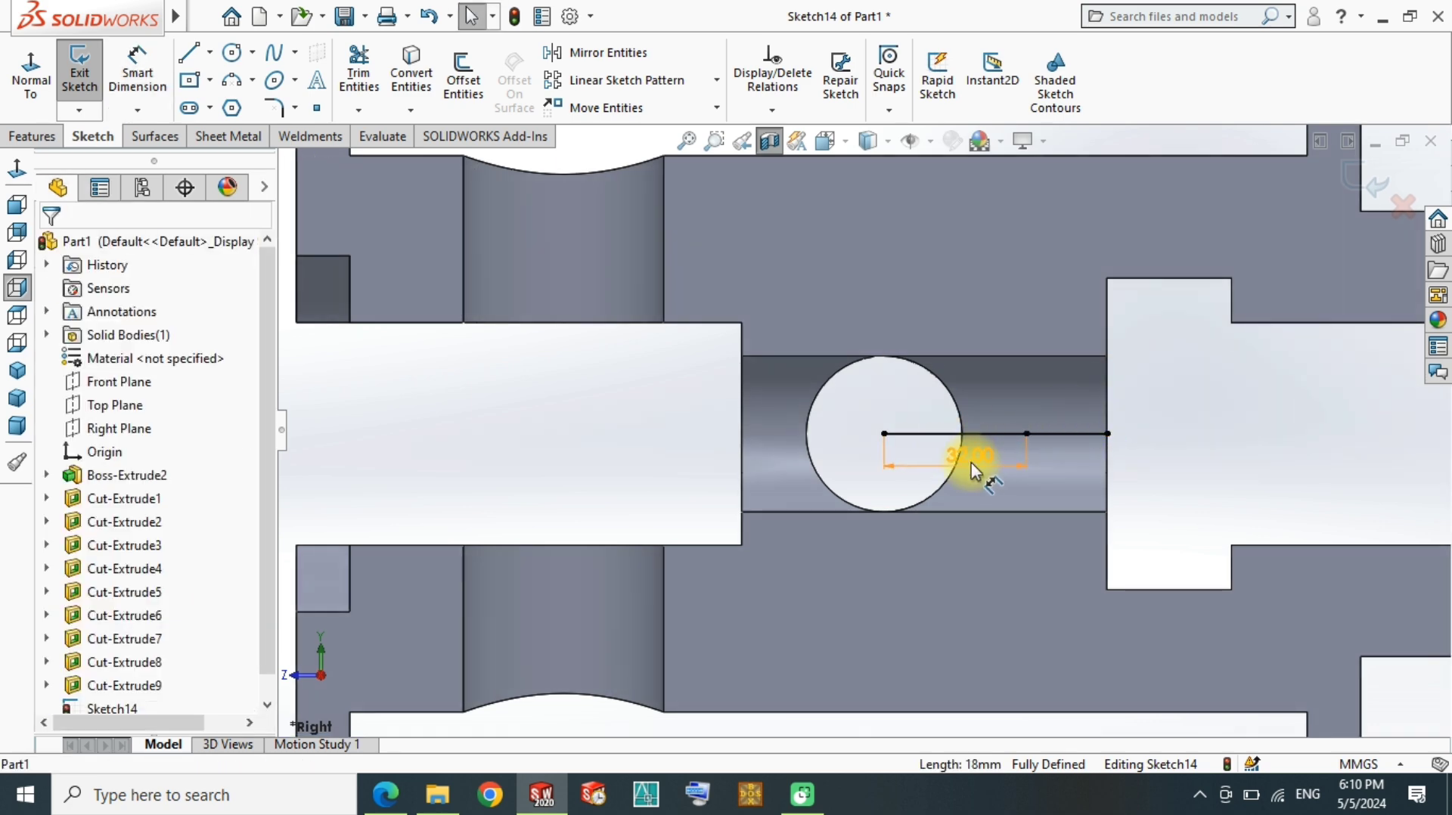
Step: Delete the 32 mm dimension and exit the sketch
{"action": "left_click", "coordinate": [972, 457]}
{"action": "key", "text": "Delete"}
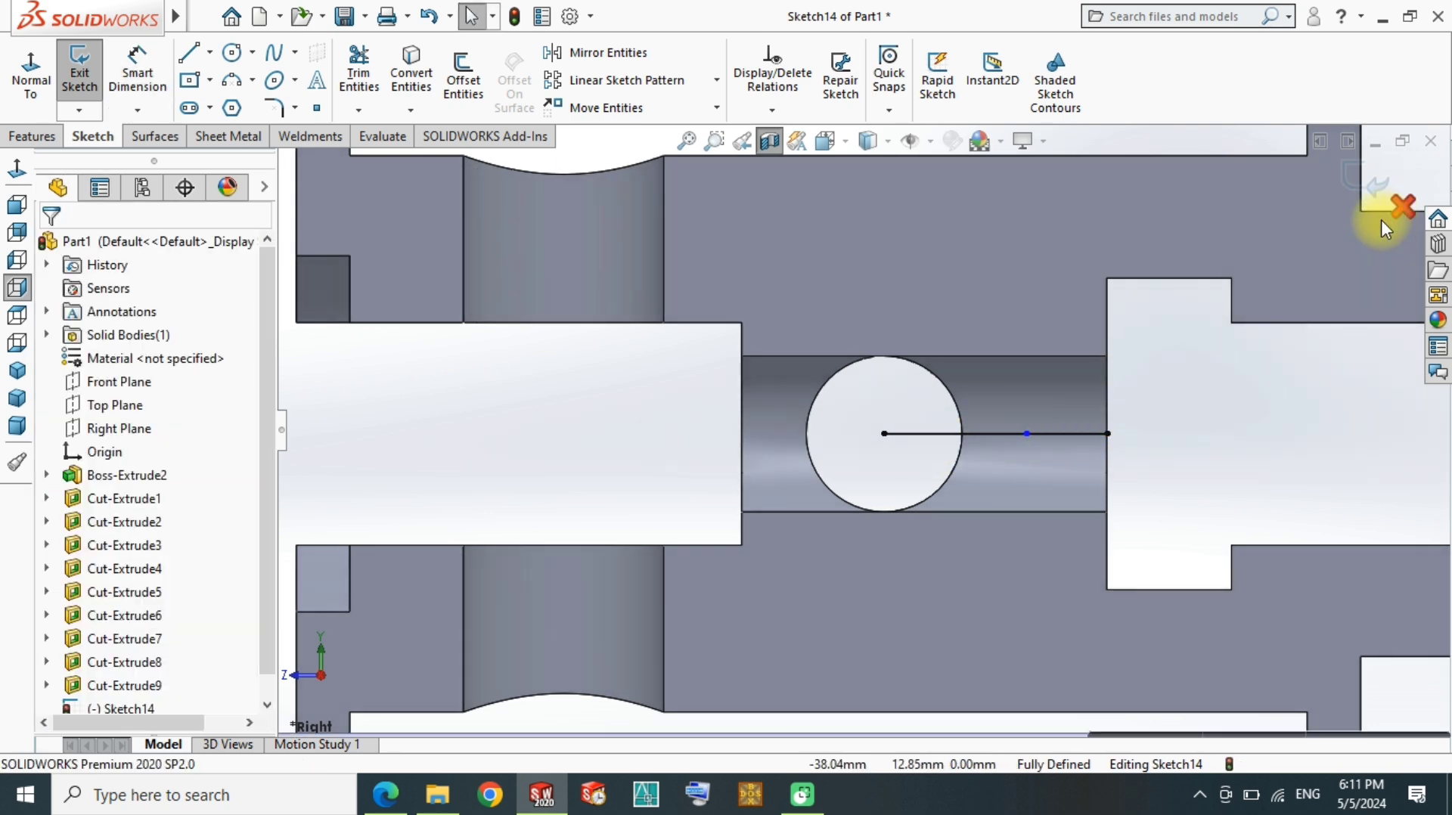
{"action": "key", "text": "ctrl+b"}
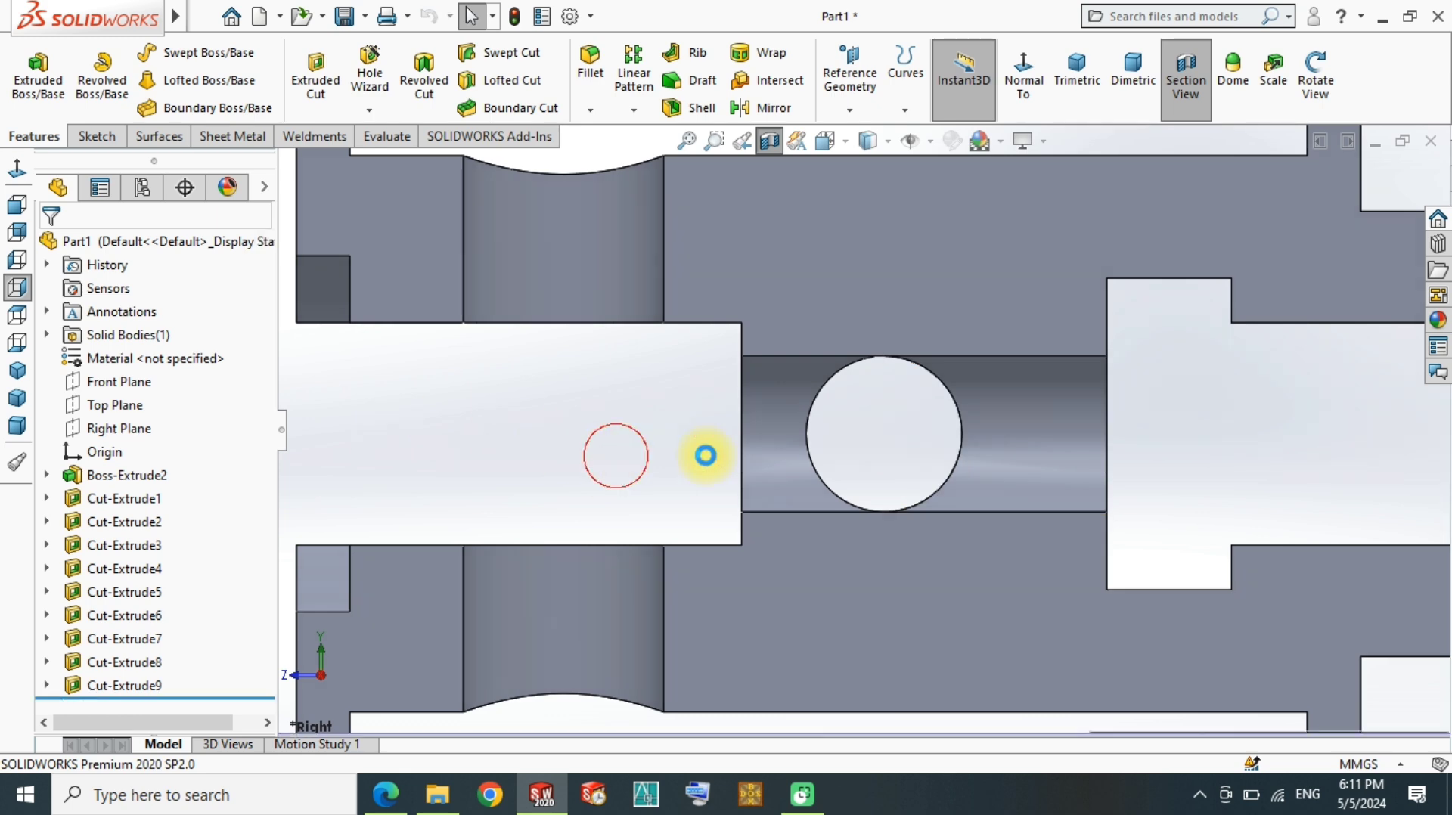
Step: Switch to the Right view, turn off the section cut, and show the full piston in Isometric
{"action": "key", "text": "f"}
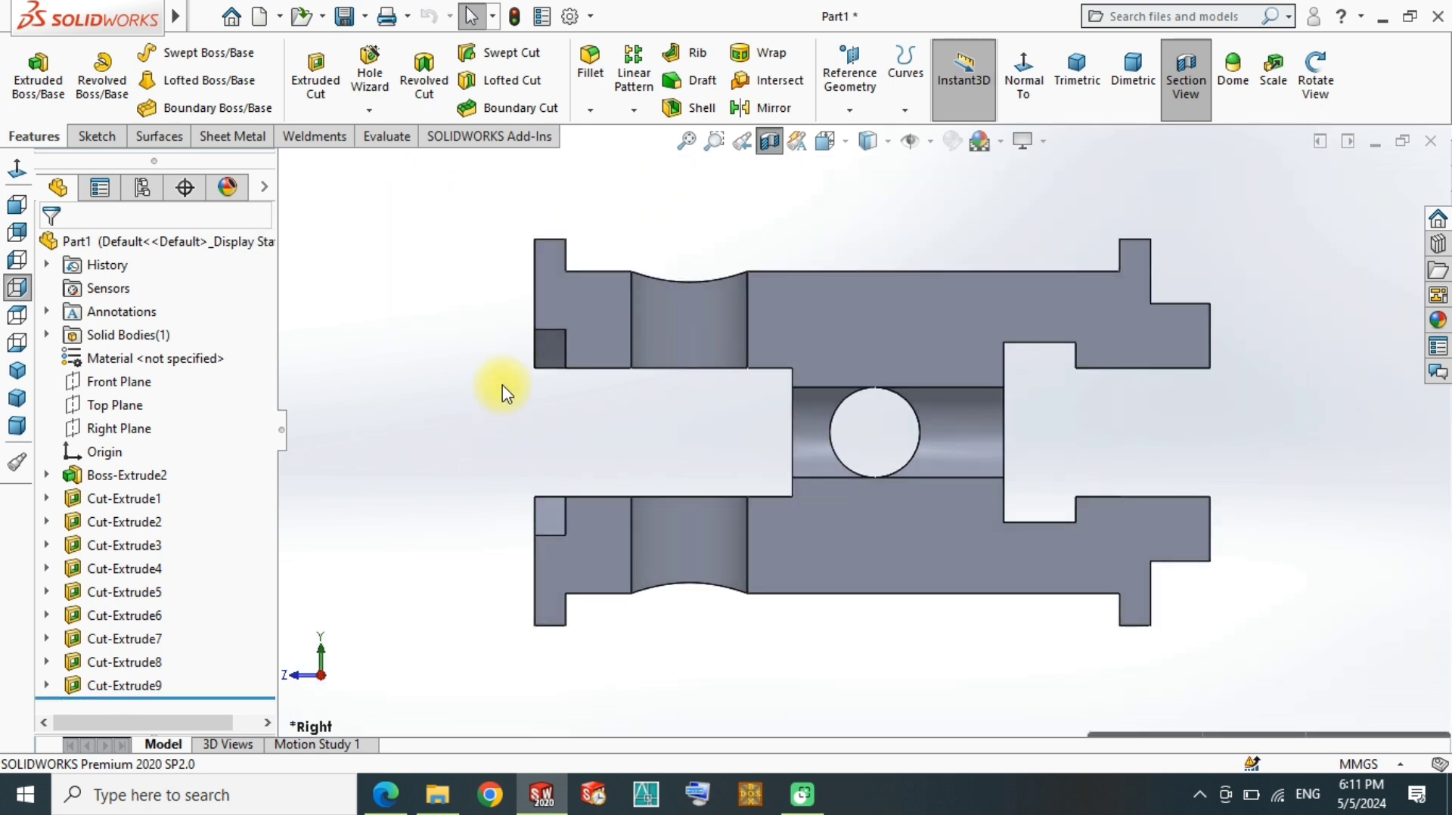
{"action": "scroll", "coordinate": [863, 438], "scroll_direction": "up", "scroll_amount": 3}
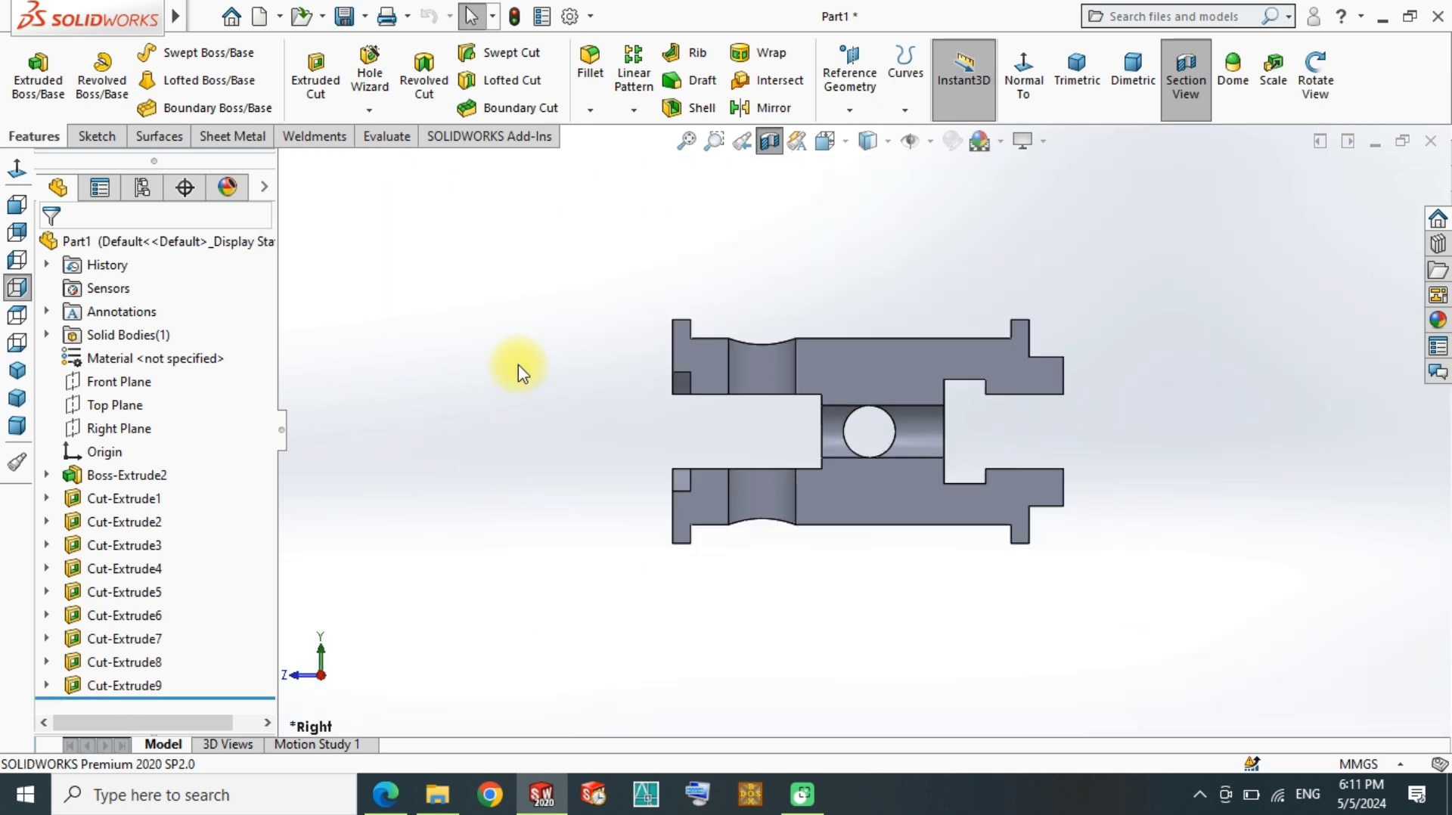
{"action": "key", "text": "space"}
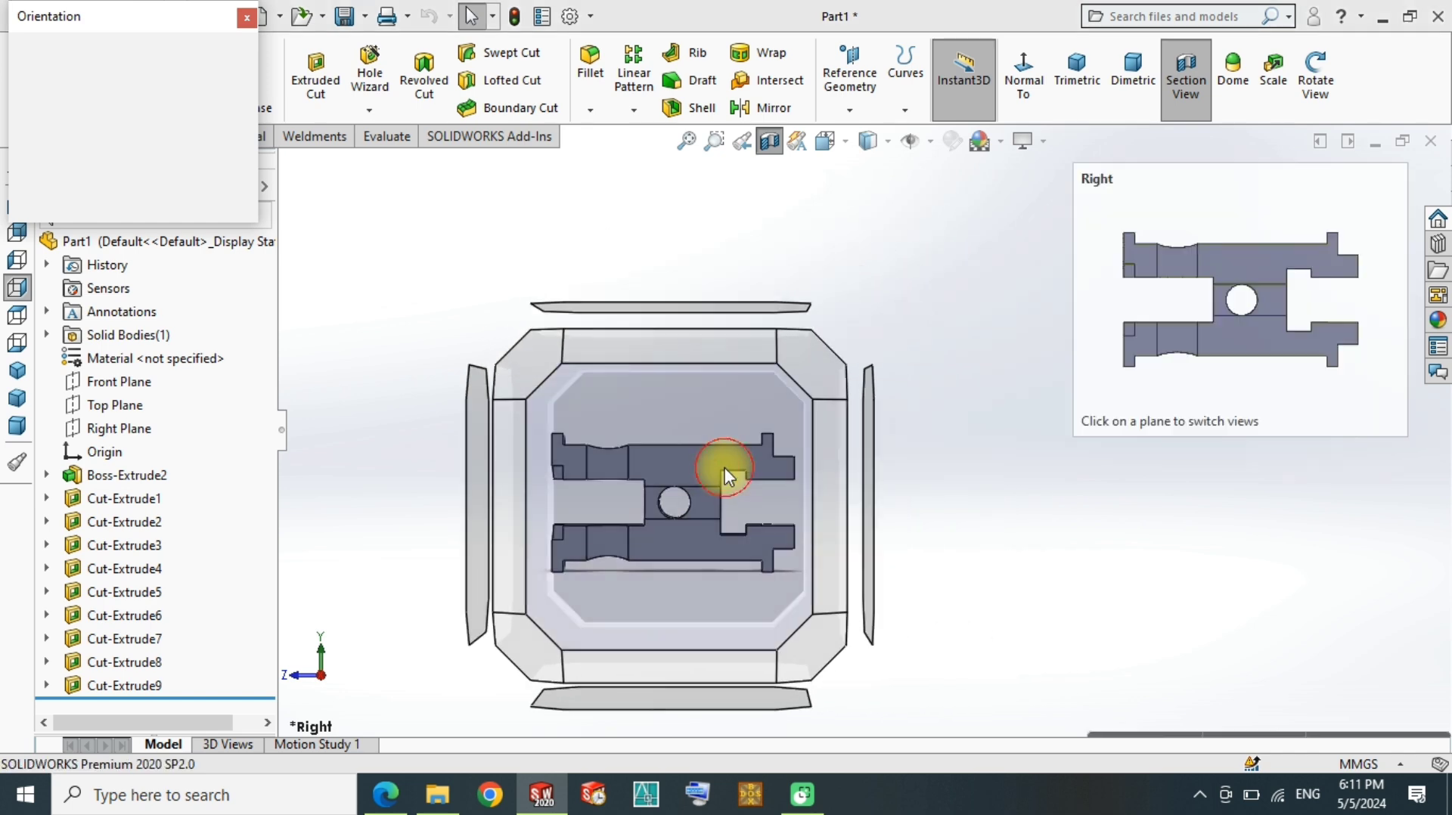
{"action": "left_click", "coordinate": [724, 468]}
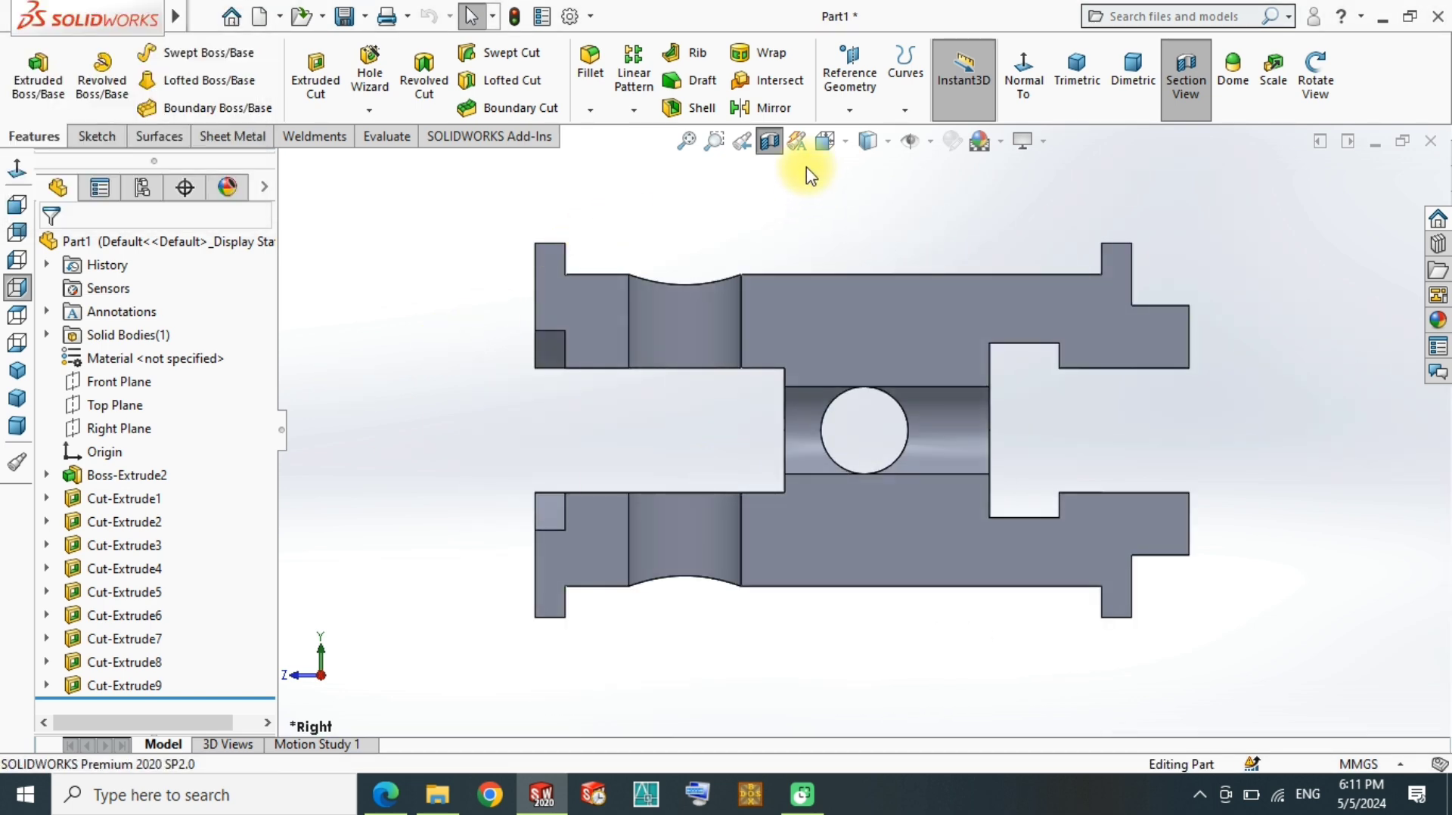
{"action": "left_click", "coordinate": [768, 142]}
{"action": "mouse_move", "coordinate": [558, 373]}
{"action": "middle_mouse_down"}
{"action": "mouse_move", "coordinate": [821, 400]}
{"action": "mouse_move", "coordinate": [626, 474]}
{"action": "mouse_move", "coordinate": [463, 383]}
{"action": "mouse_move", "coordinate": [315, 411]}
{"action": "mouse_move", "coordinate": [547, 312]}
{"action": "mouse_move", "coordinate": [681, 411]}
{"action": "mouse_move", "coordinate": [509, 315]}
{"action": "middle_mouse_up"}
{"action": "key", "text": "Escape"}
{"action": "left_click", "coordinate": [17, 371]}
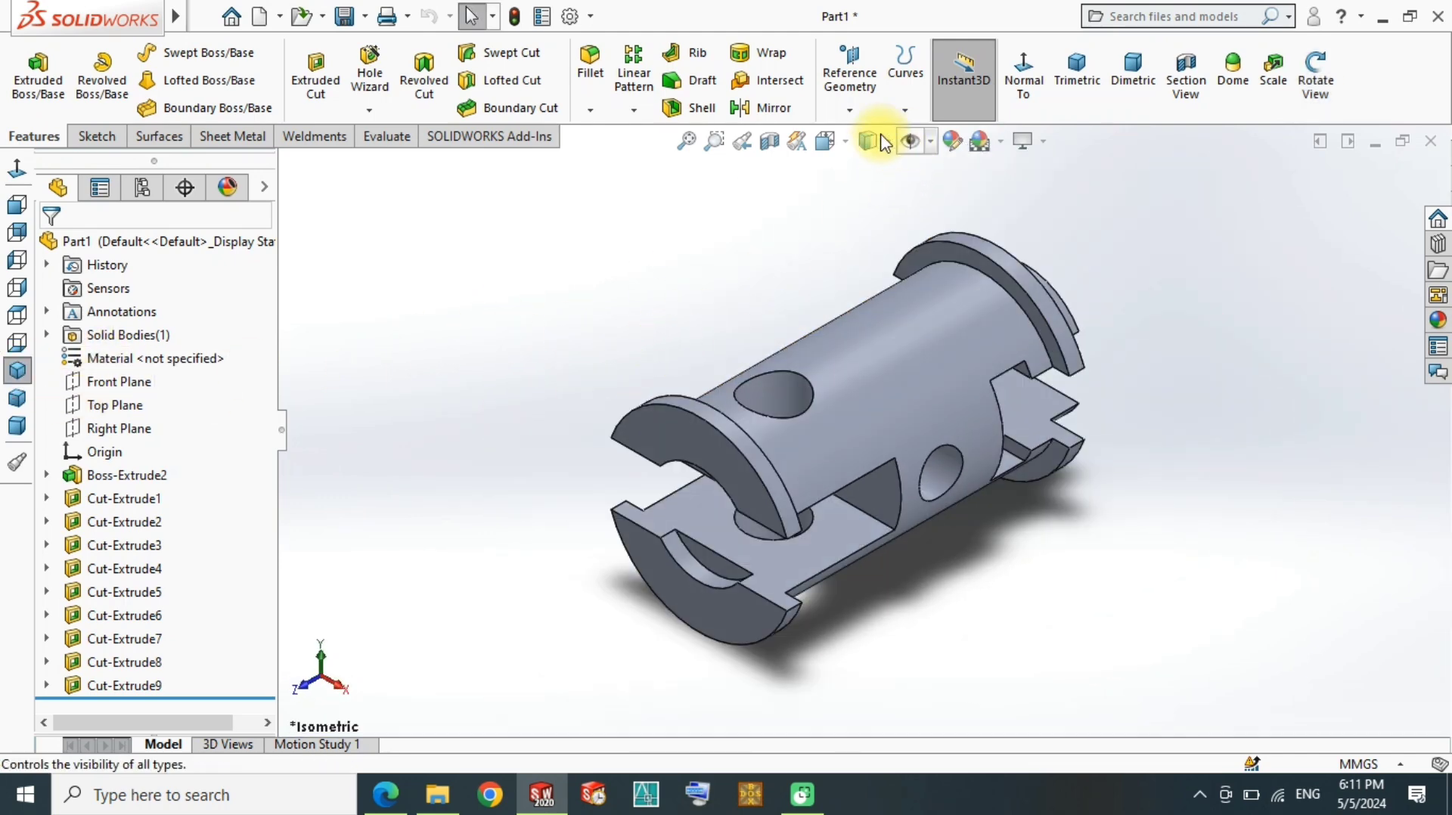
Step: Give the whole part a green appearance and keep the appearance panel pinned open
{"action": "left_click", "coordinate": [952, 141]}
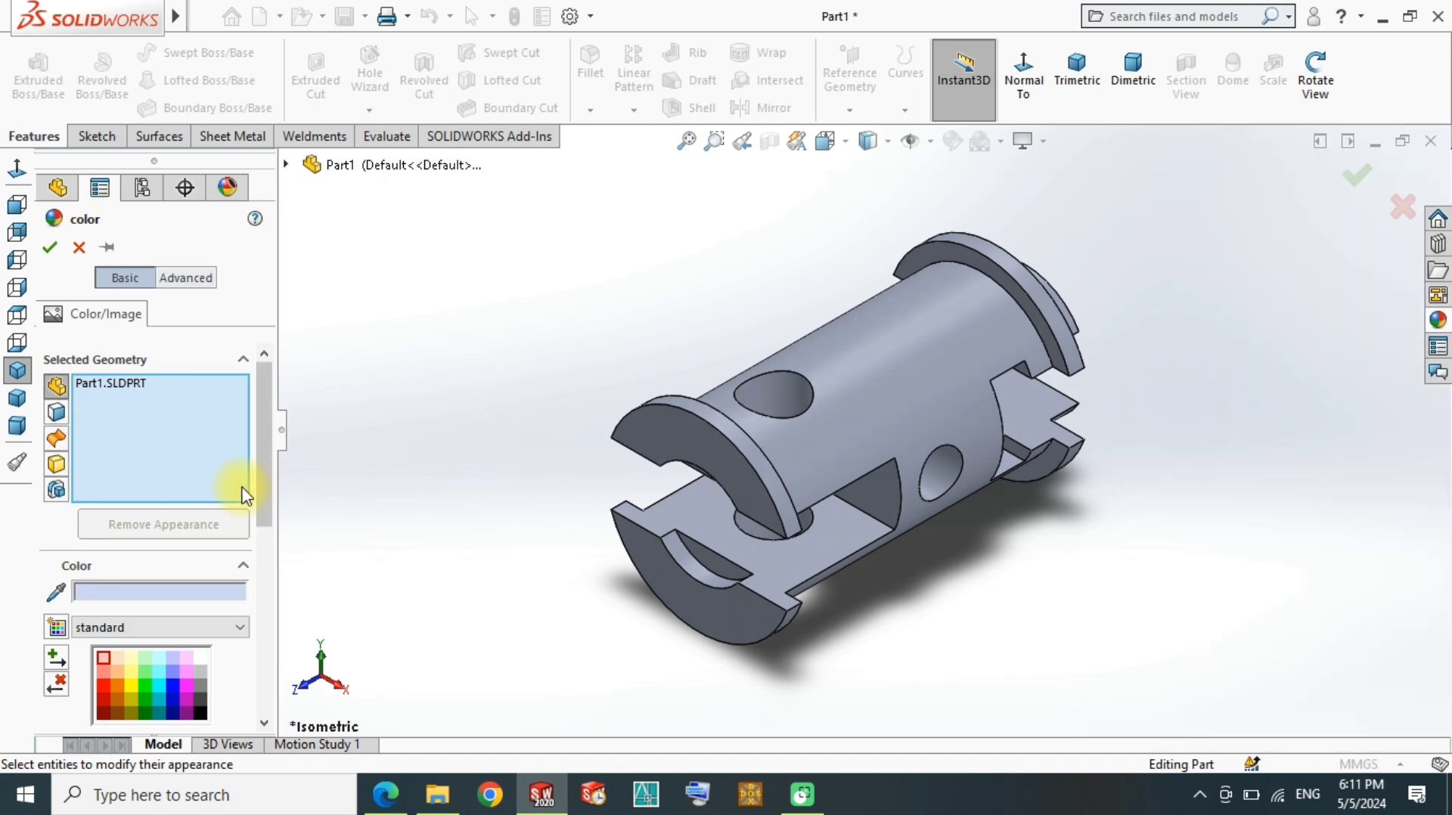
{"action": "scroll", "coordinate": [265, 499], "scroll_direction": "down", "scroll_amount": 3}
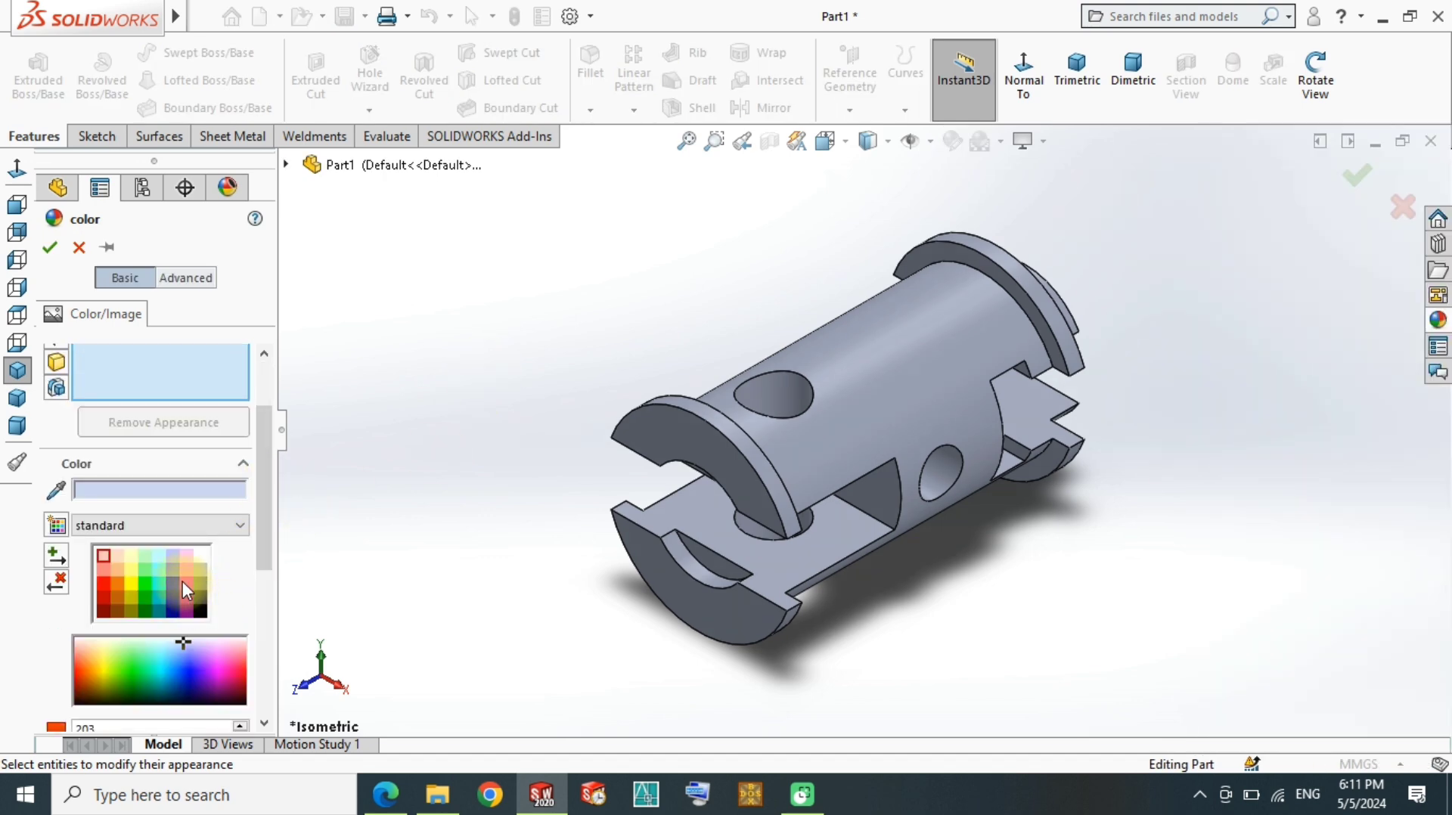
{"action": "left_click", "coordinate": [158, 590]}
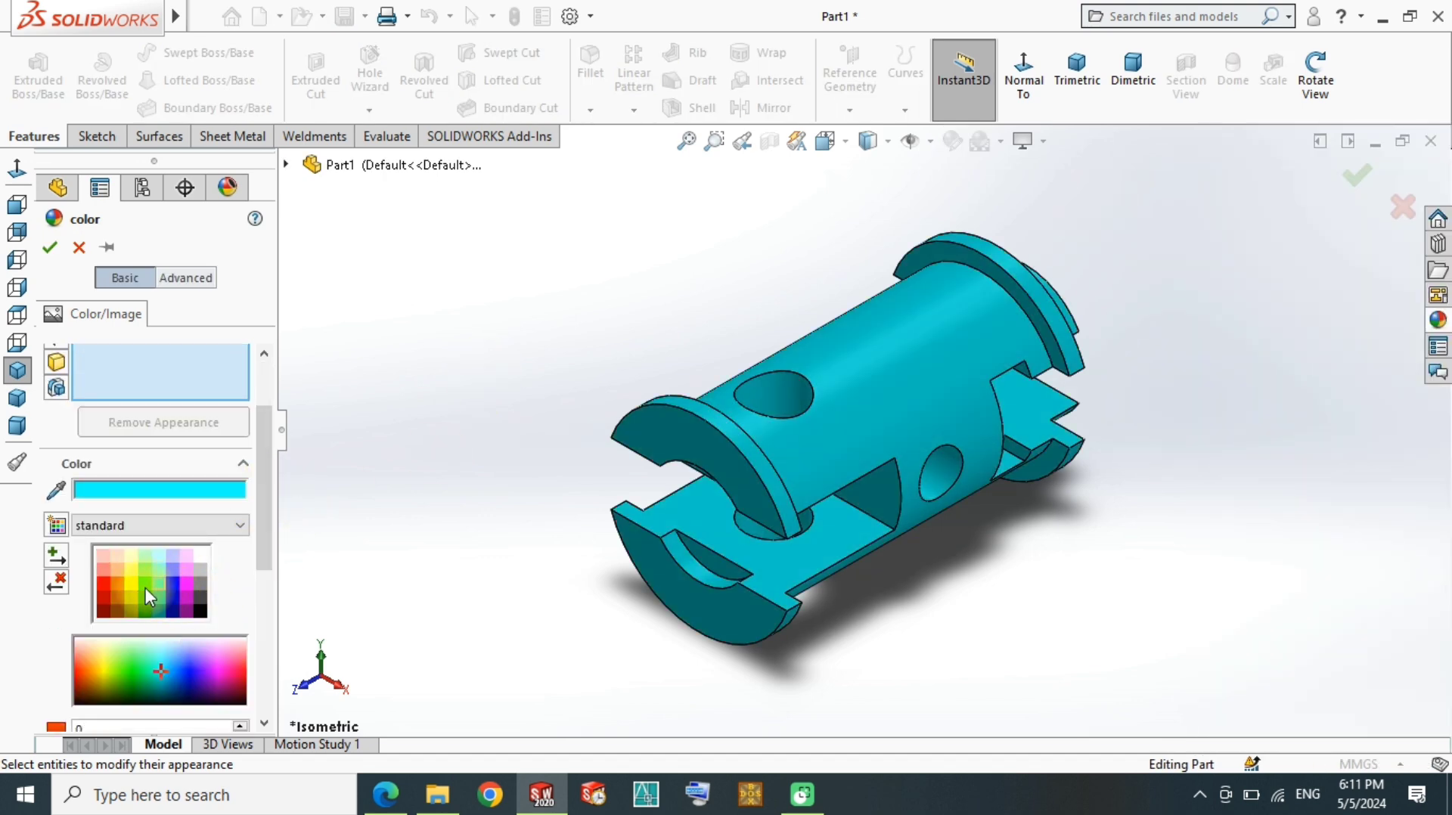
{"action": "left_click", "coordinate": [145, 587]}
{"action": "left_click", "coordinate": [107, 248]}
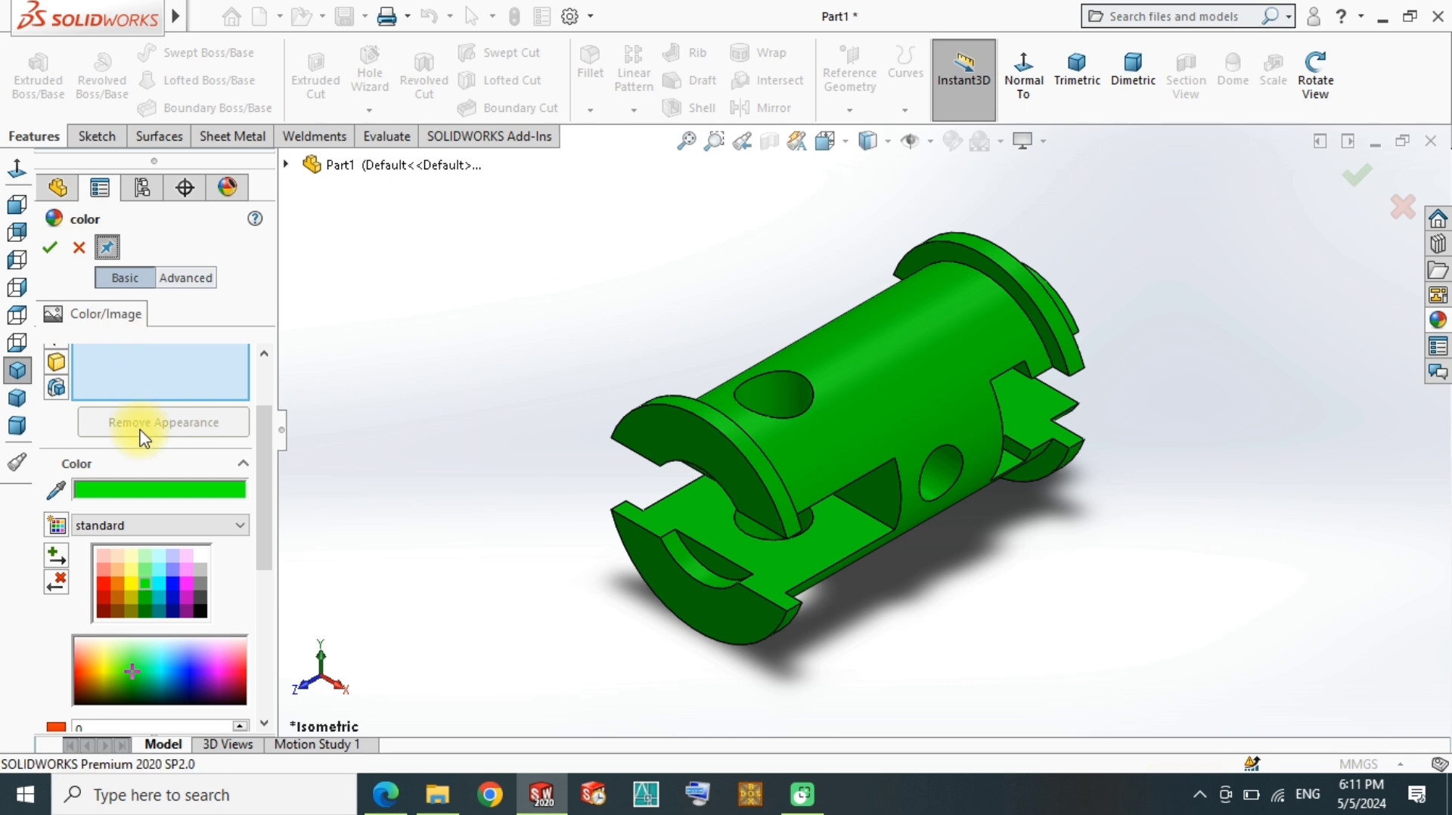
Step: Colour the inner curved faces cyan
{"action": "scroll", "coordinate": [230, 466], "scroll_direction": "down", "scroll_amount": 2}
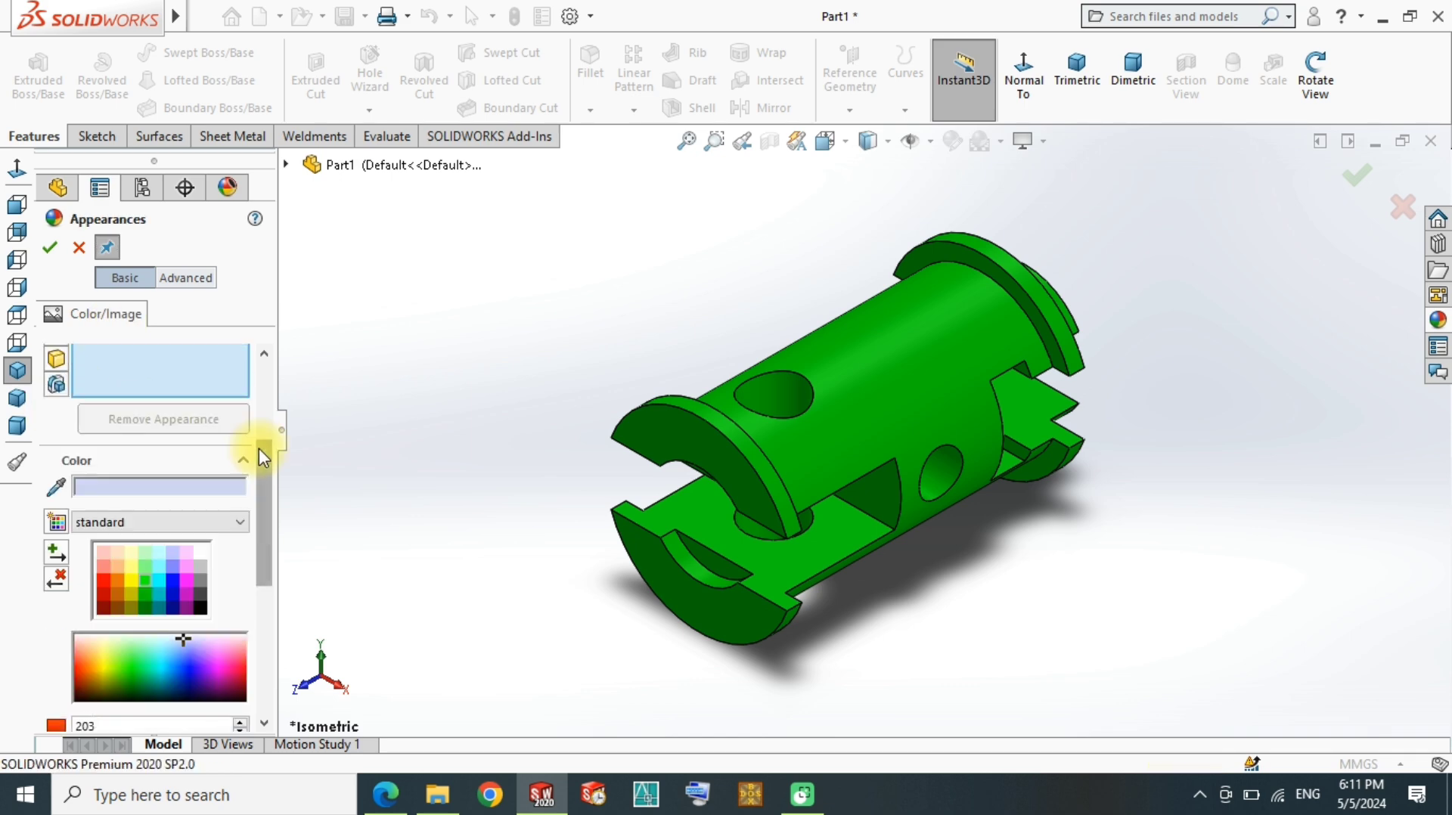
{"action": "scroll", "coordinate": [259, 447], "scroll_direction": "down", "scroll_amount": 3}
{"action": "left_click", "coordinate": [162, 478]}
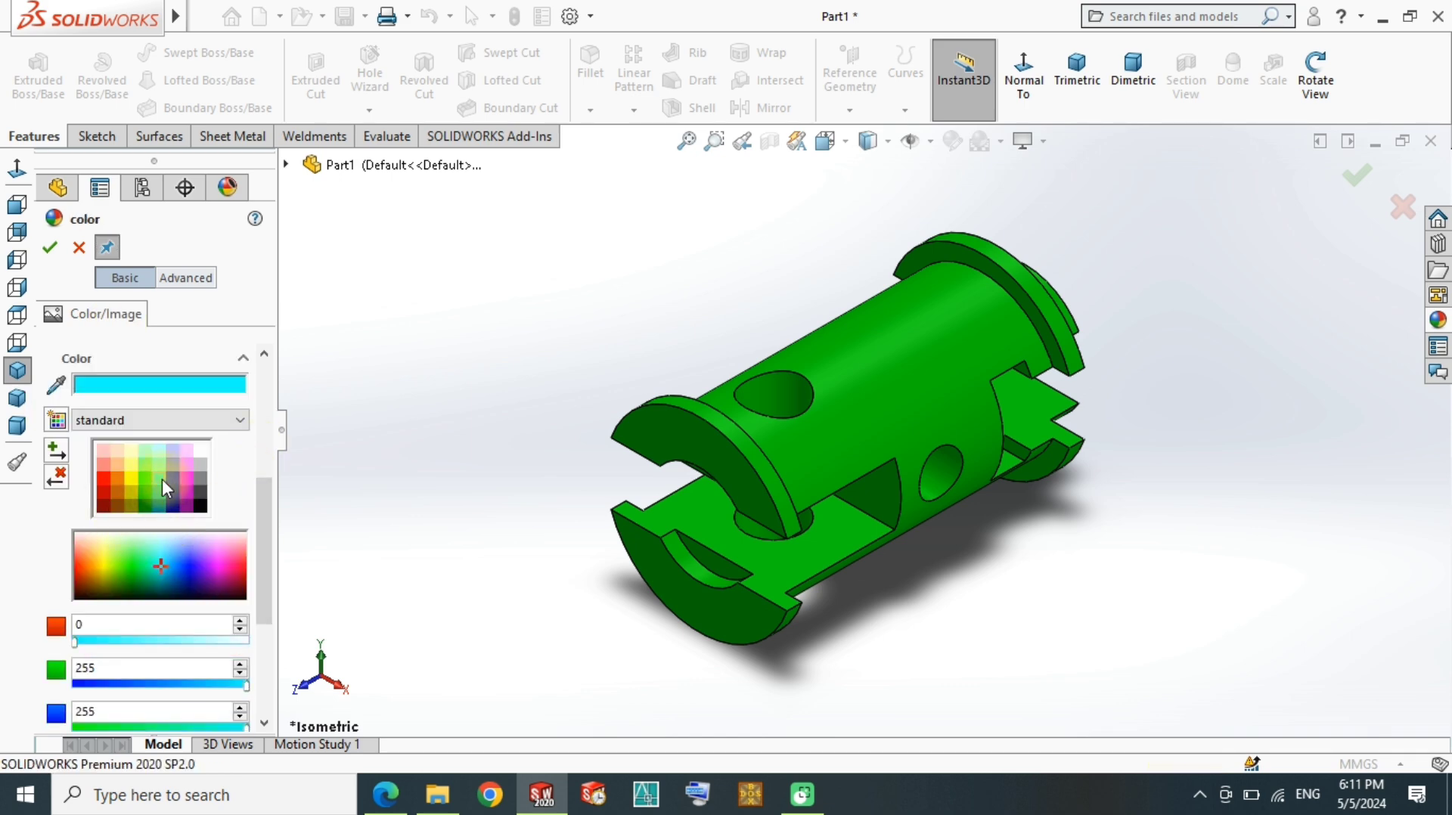
{"action": "scroll", "coordinate": [719, 528], "scroll_direction": "down", "scroll_amount": 3}
{"action": "left_click", "coordinate": [697, 581]}
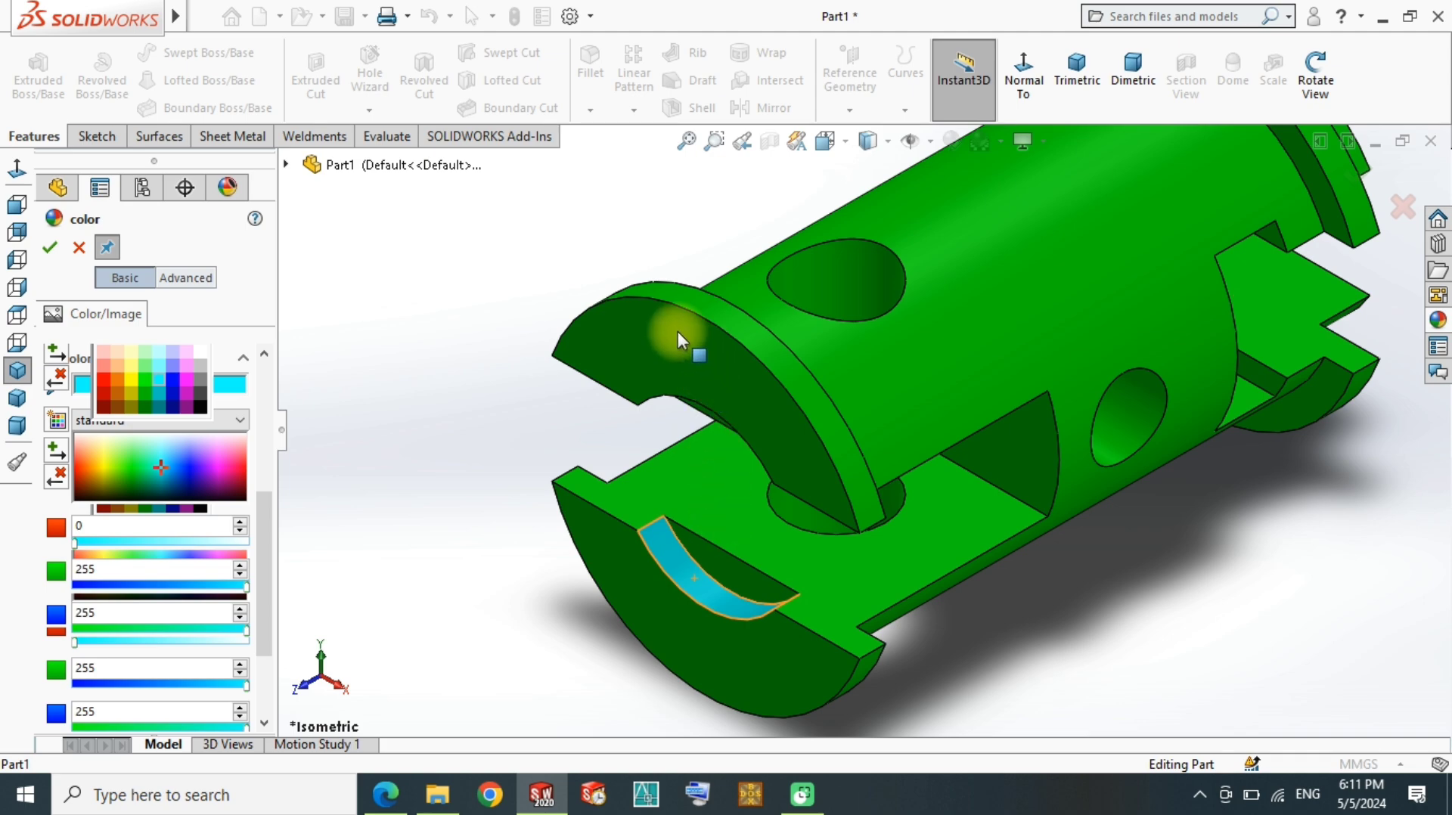
{"action": "middle_click_drag", "start_coordinate": [680, 324], "coordinate": [648, 324]}
{"action": "mouse_move", "coordinate": [817, 314]}
{"action": "middle_mouse_down"}
{"action": "mouse_move", "coordinate": [817, 408]}
{"action": "mouse_move", "coordinate": [874, 508]}
{"action": "middle_mouse_up"}
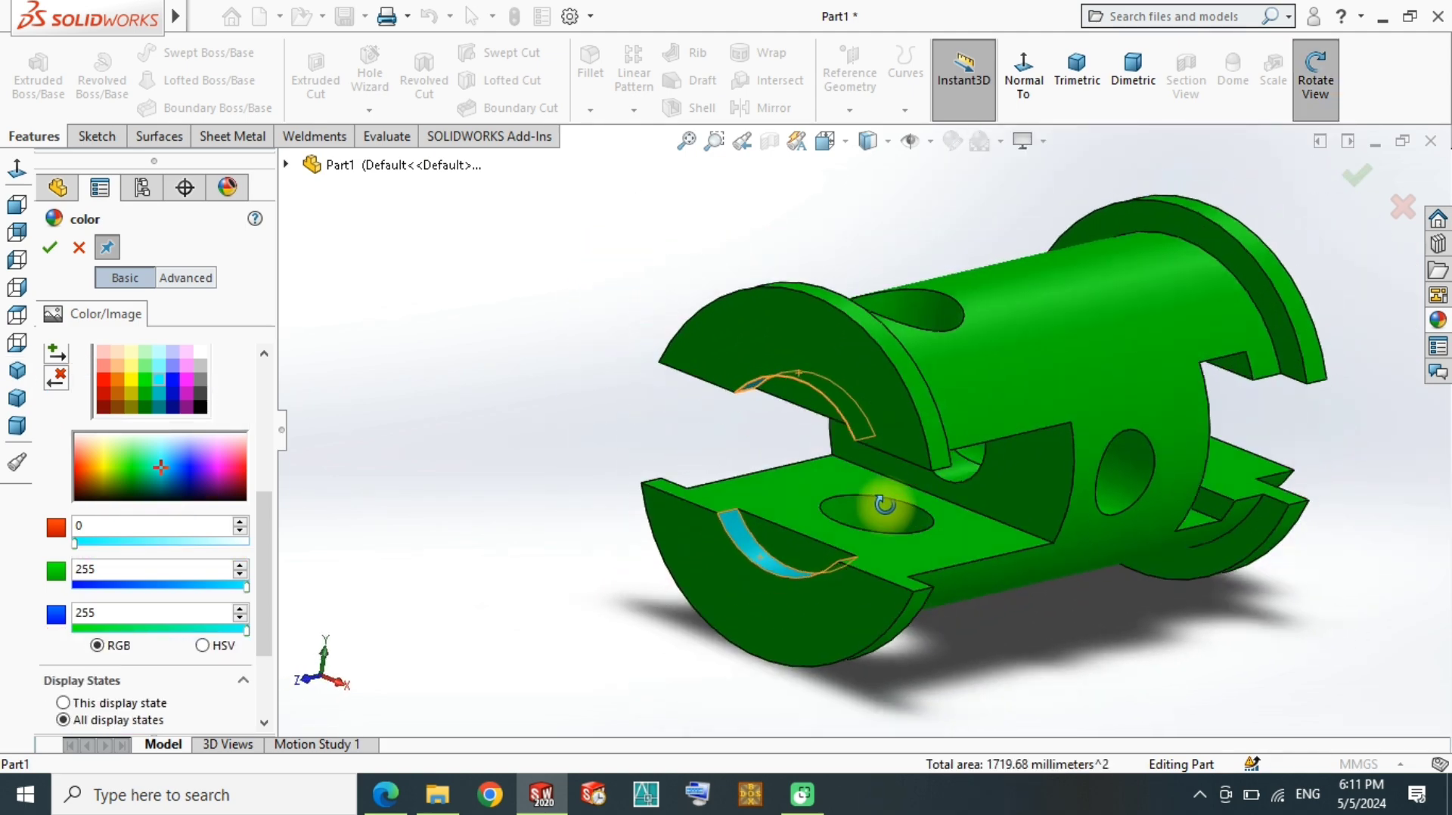
{"action": "left_click", "coordinate": [808, 397]}
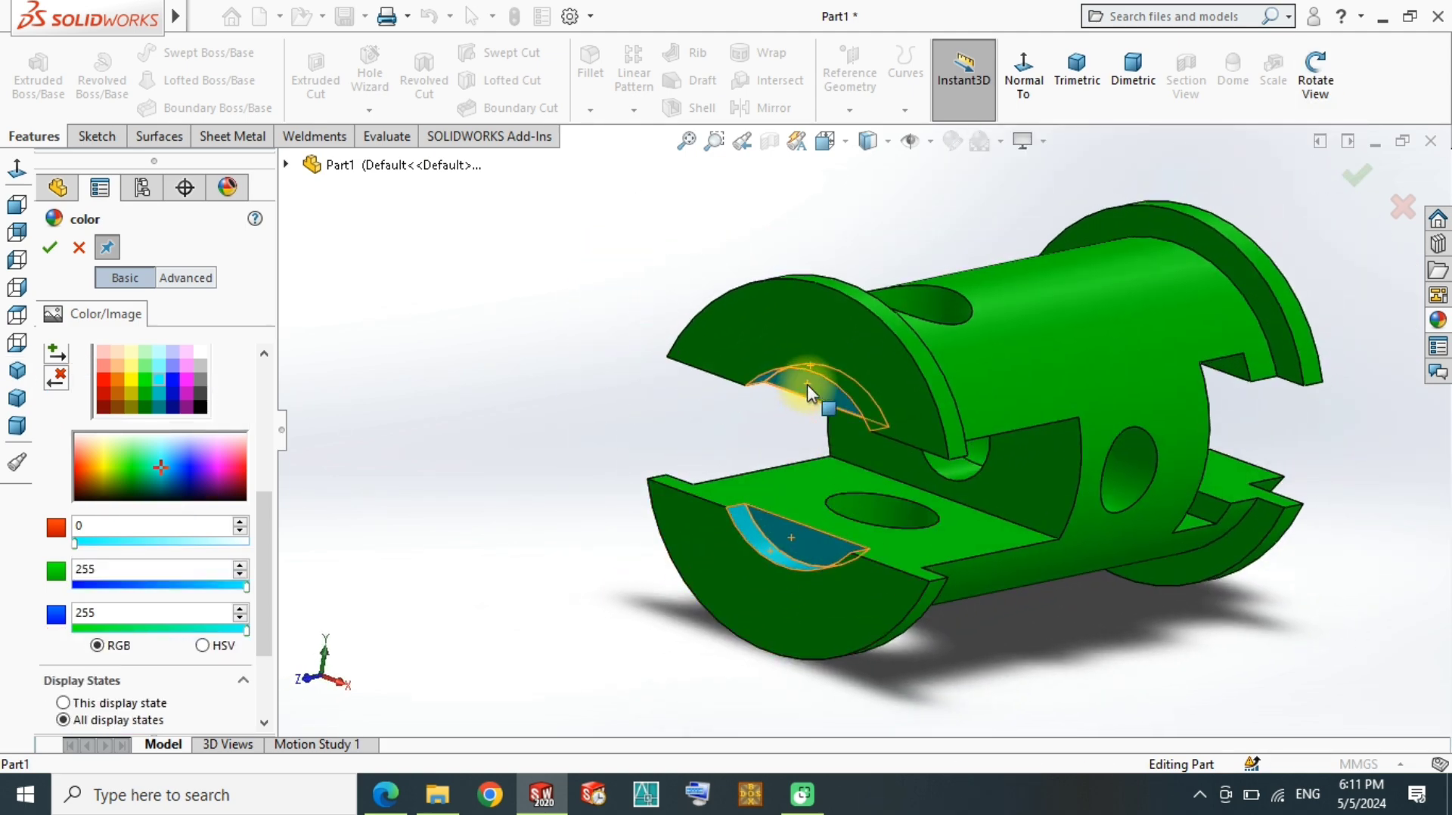
Step: Colour the upper, lower and side hole faces and the front bore face magenta
{"action": "mouse_move", "coordinate": [963, 388]}
{"action": "middle_mouse_down"}
{"action": "mouse_move", "coordinate": [804, 411]}
{"action": "mouse_move", "coordinate": [934, 335]}
{"action": "middle_mouse_up"}
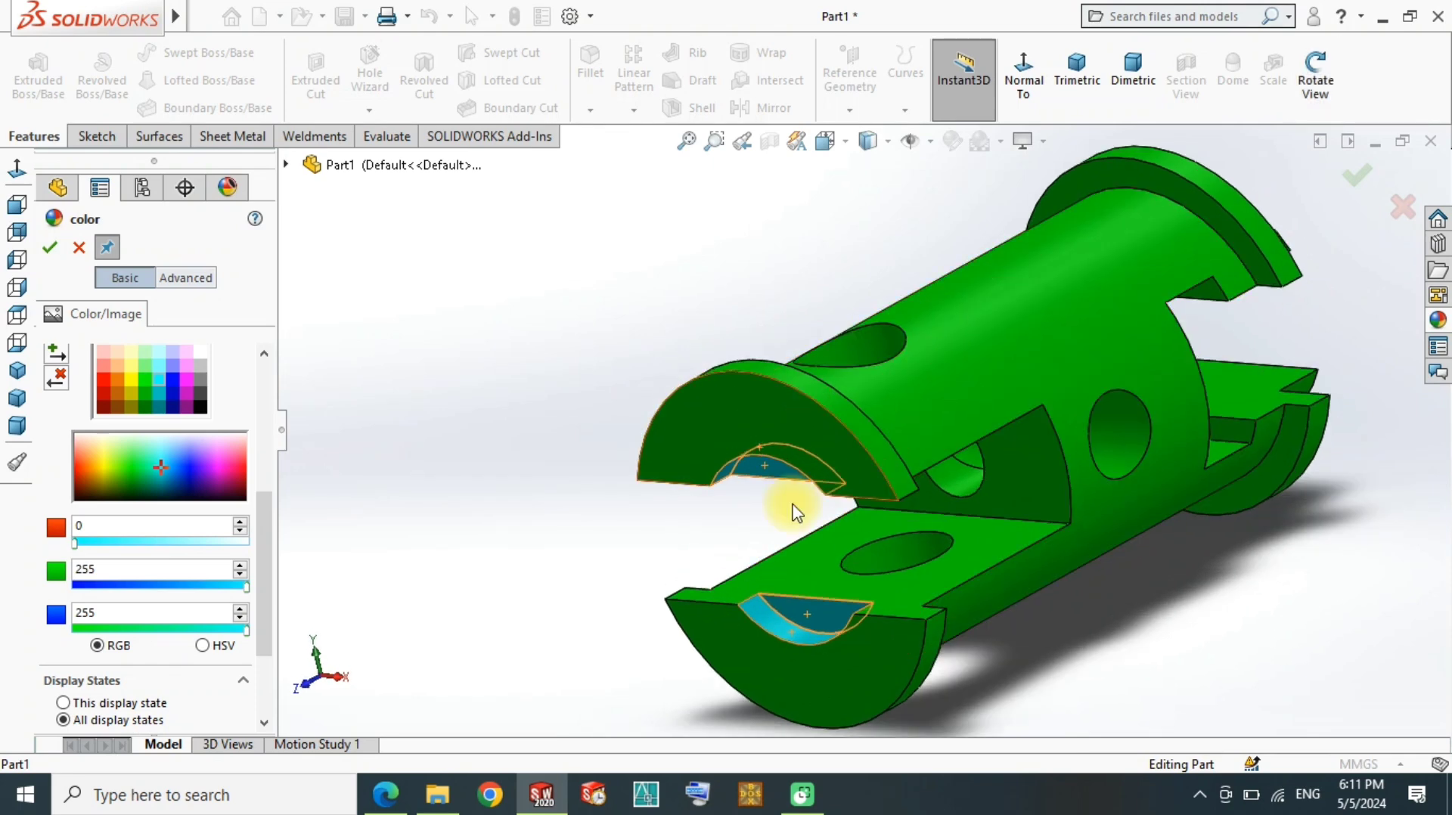
{"action": "scroll", "coordinate": [1043, 486], "scroll_direction": "down", "scroll_amount": 3}
{"action": "middle_click_drag", "start_coordinate": [1044, 486], "coordinate": [865, 540]}
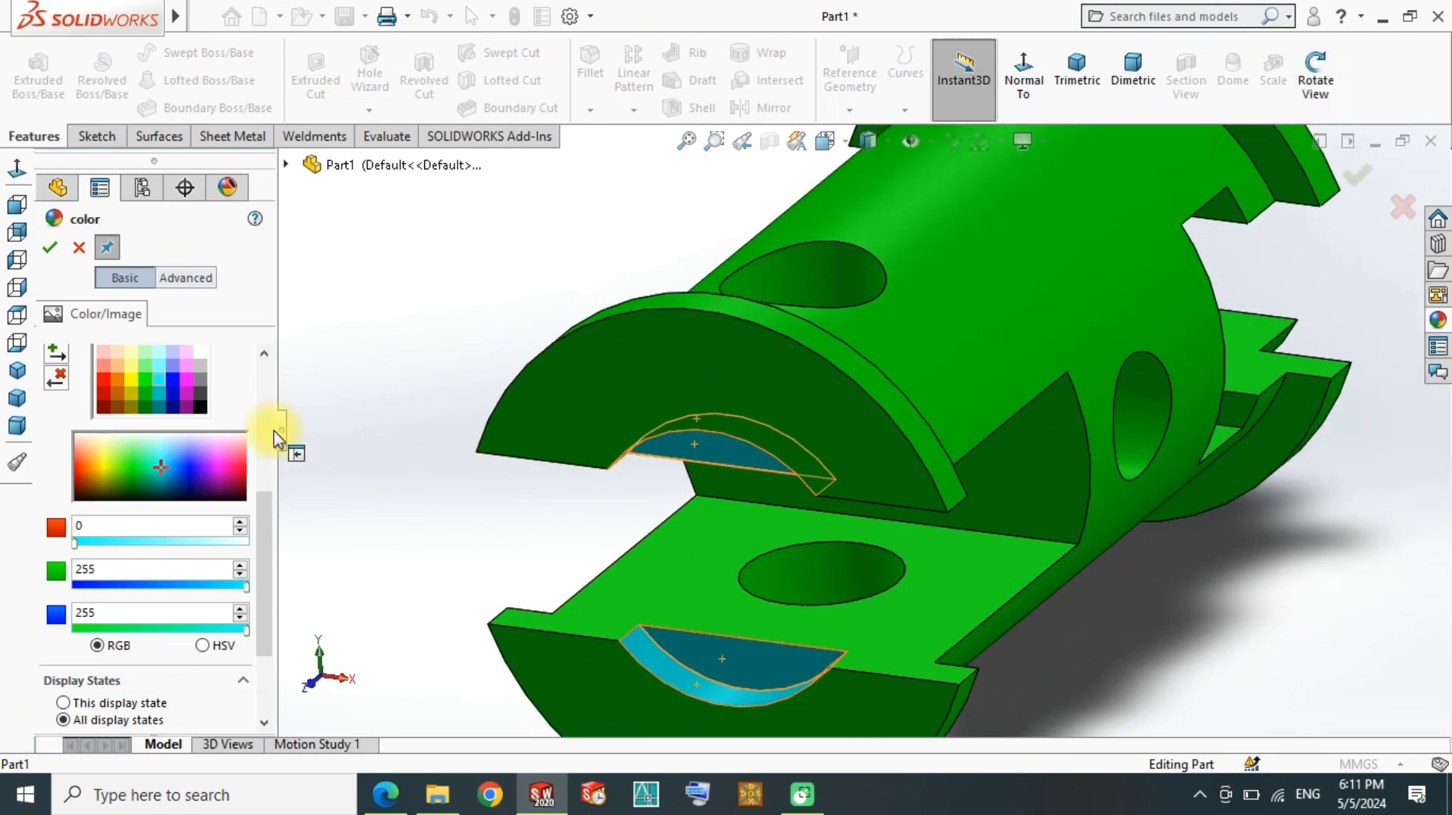
{"action": "scroll", "coordinate": [184, 505], "scroll_direction": "up", "scroll_amount": 3}
{"action": "scroll", "coordinate": [189, 574], "scroll_direction": "up", "scroll_amount": 3}
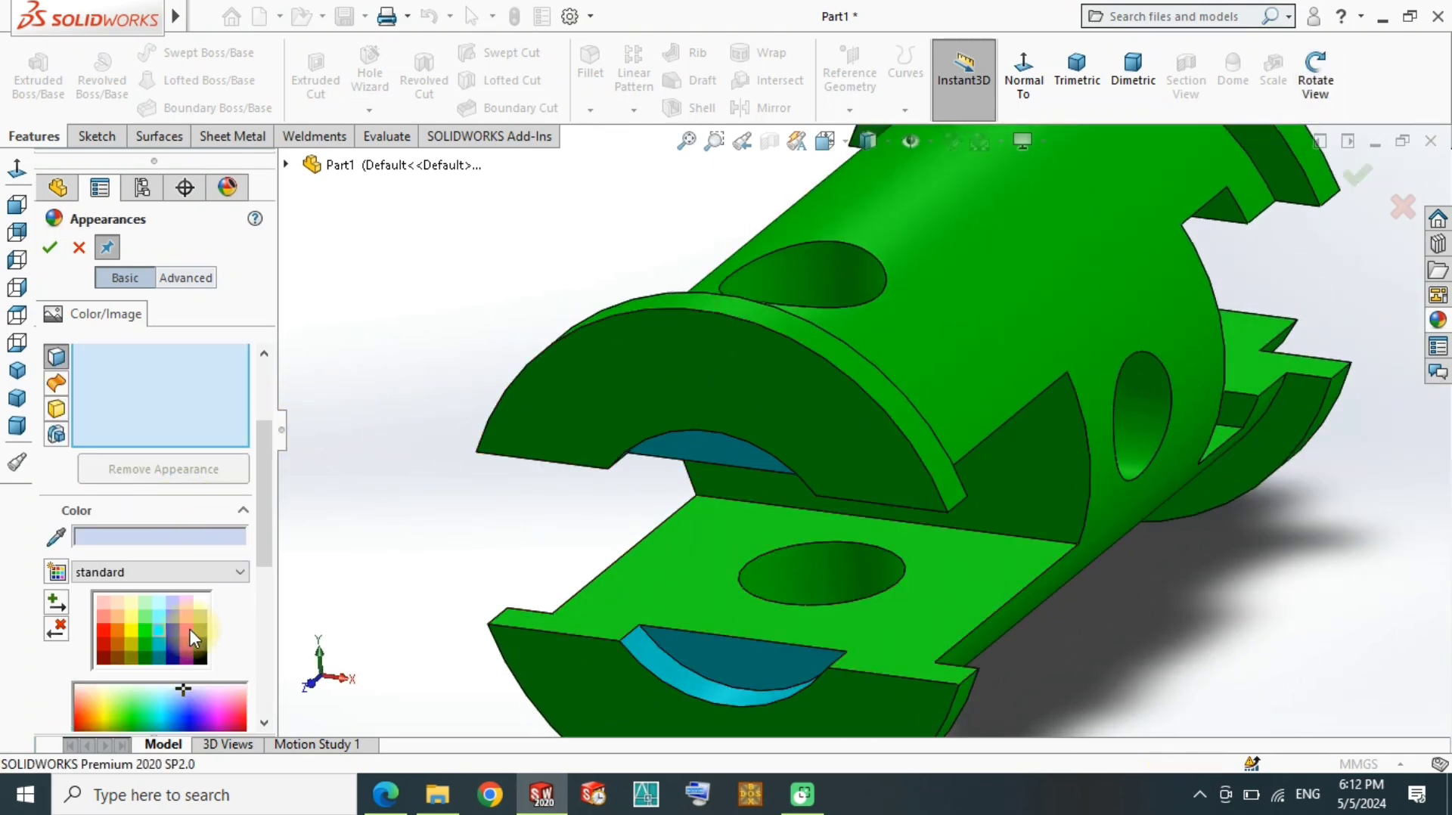
{"action": "left_click", "coordinate": [189, 633]}
{"action": "left_click", "coordinate": [834, 575]}
{"action": "left_click", "coordinate": [820, 281]}
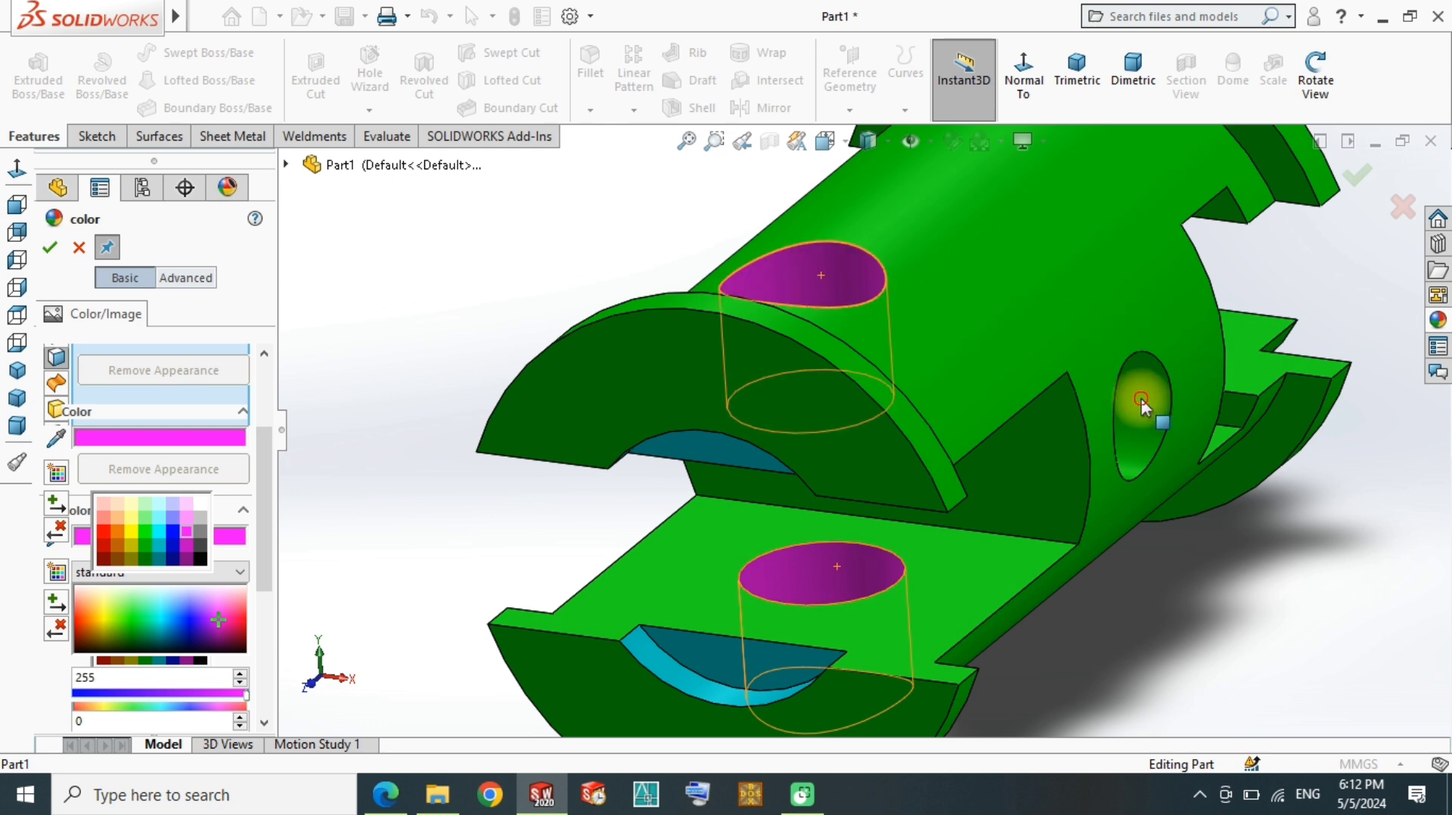
{"action": "left_click", "coordinate": [1143, 405]}
{"action": "middle_click_drag", "start_coordinate": [1031, 463], "coordinate": [1046, 477]}
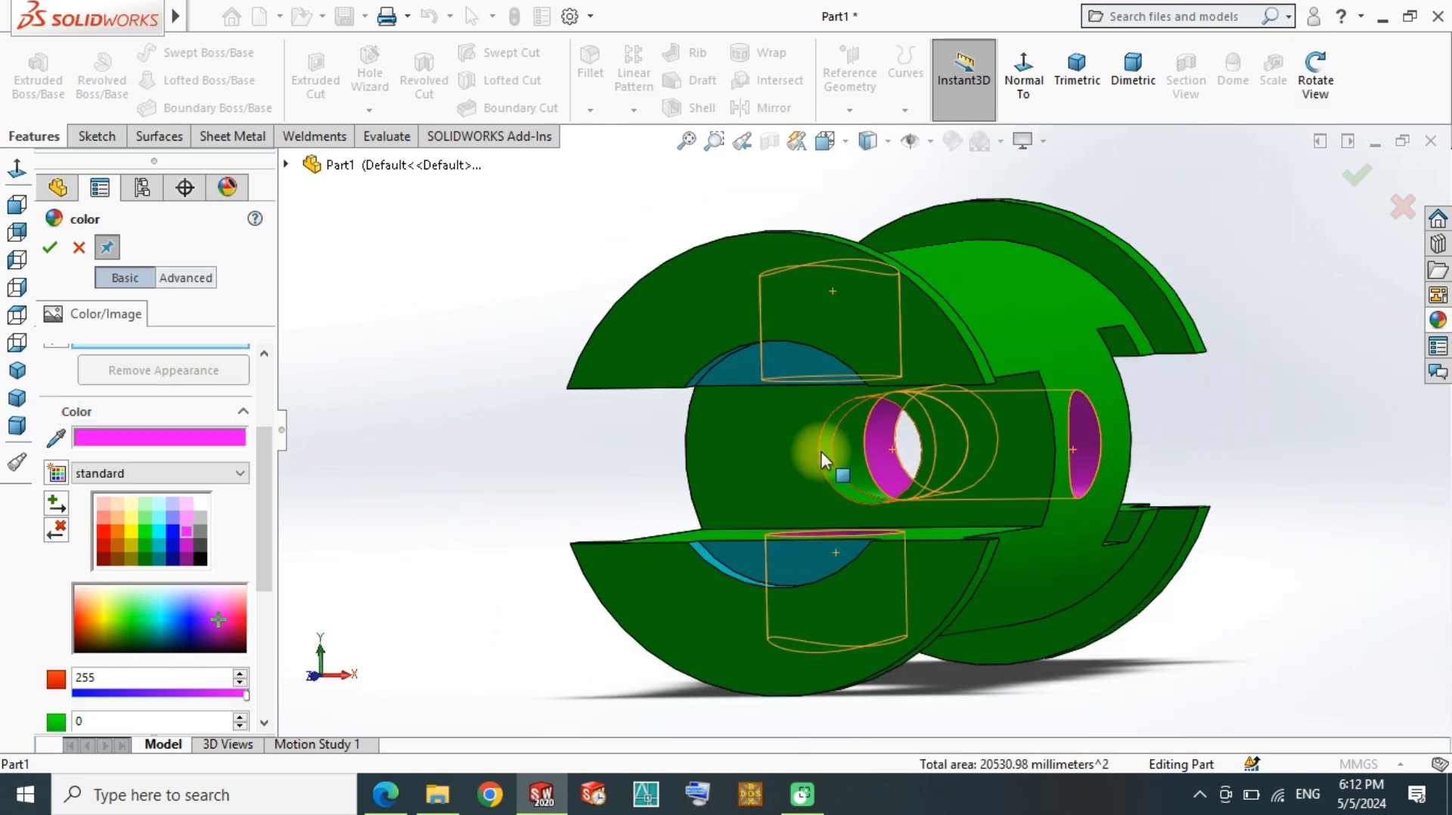
{"action": "left_click", "coordinate": [839, 450]}
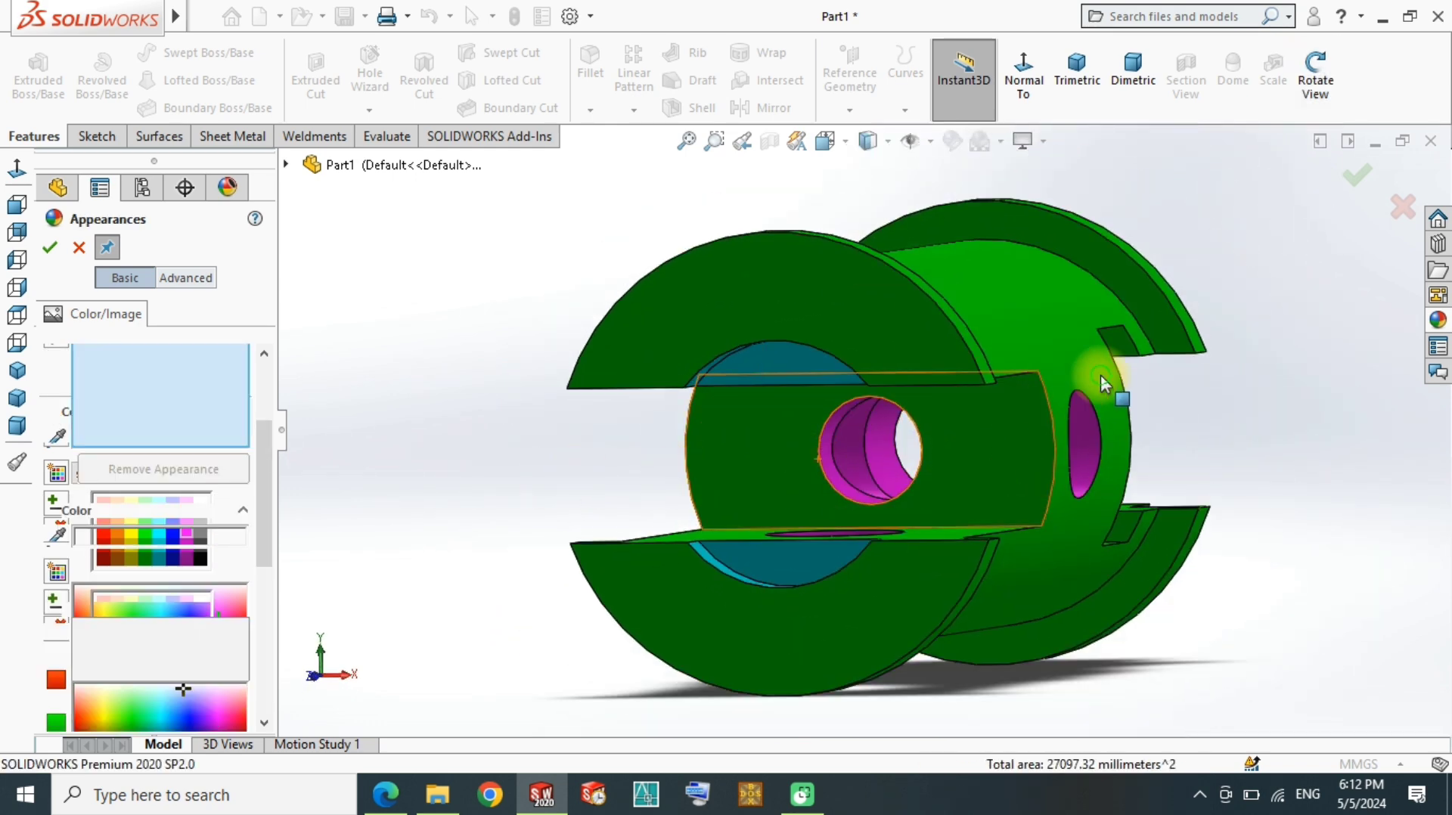
Step: Colour the flat notch and cross-shaped faces yellow, accept, and return to Isometric view
{"action": "middle_click_drag", "start_coordinate": [1102, 384], "coordinate": [492, 469]}
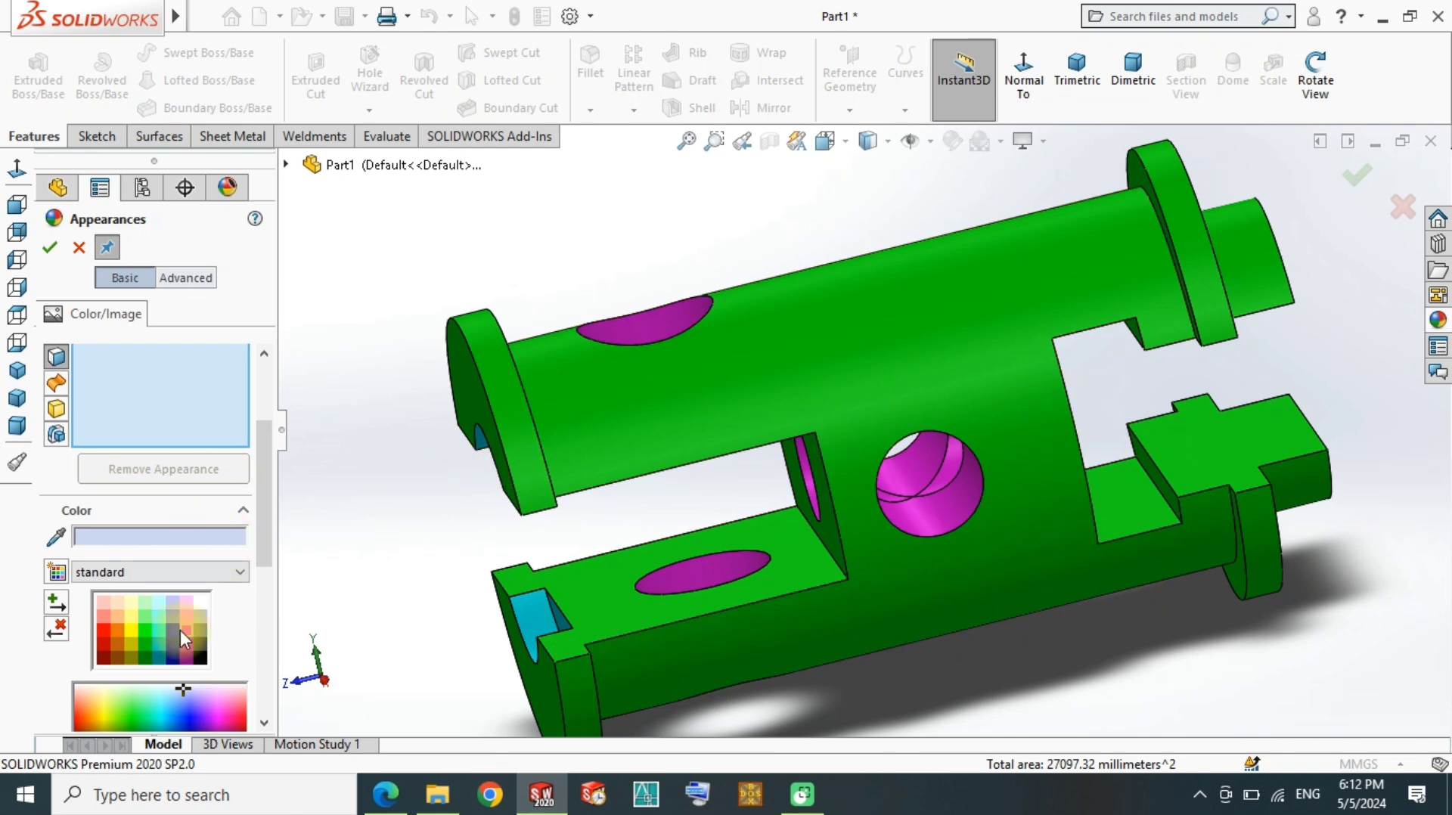
{"action": "left_click", "coordinate": [129, 637]}
{"action": "left_click", "coordinate": [1105, 499]}
{"action": "left_click", "coordinate": [1207, 454]}
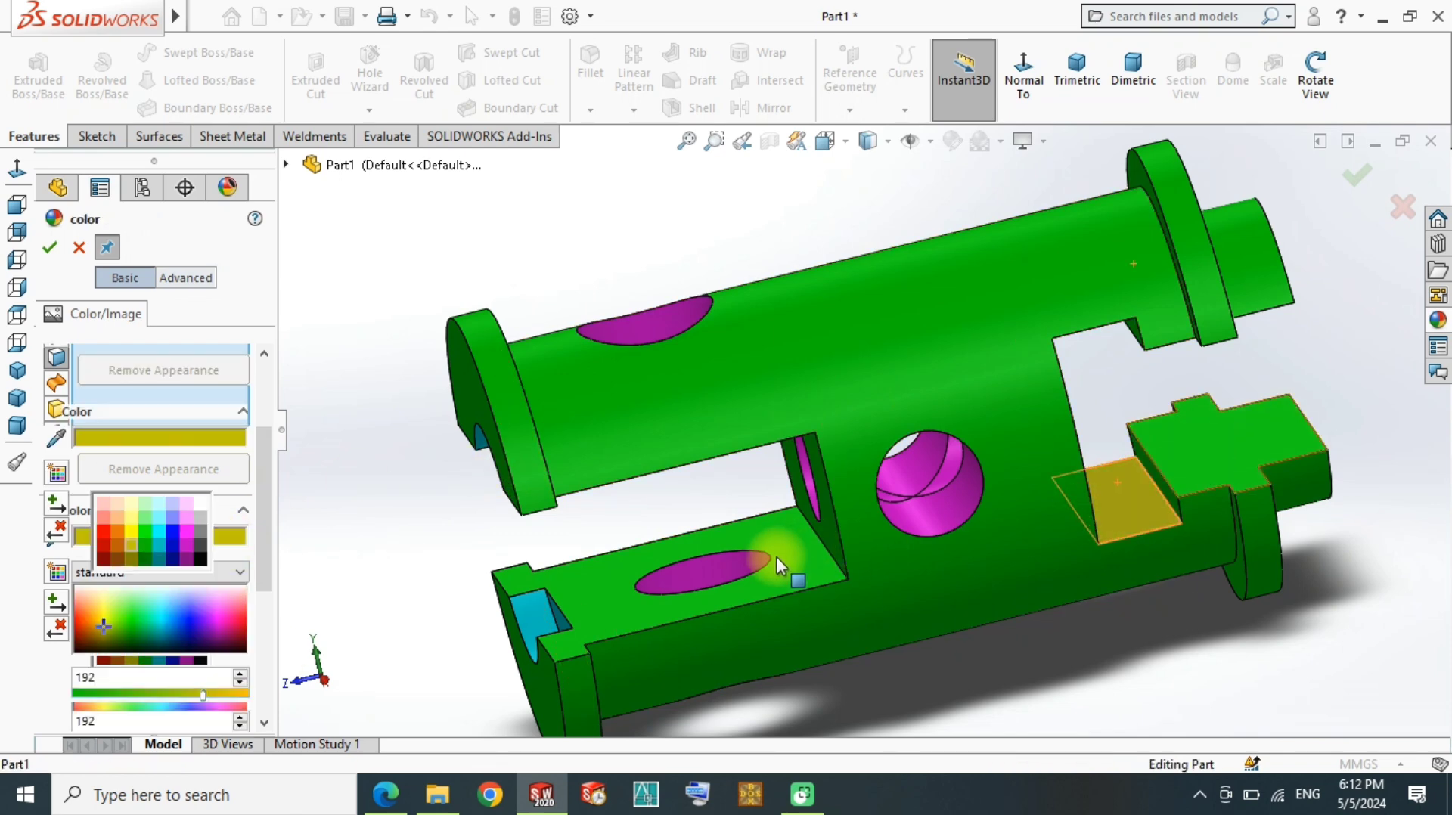
{"action": "middle_click_drag", "start_coordinate": [1069, 495], "coordinate": [788, 431]}
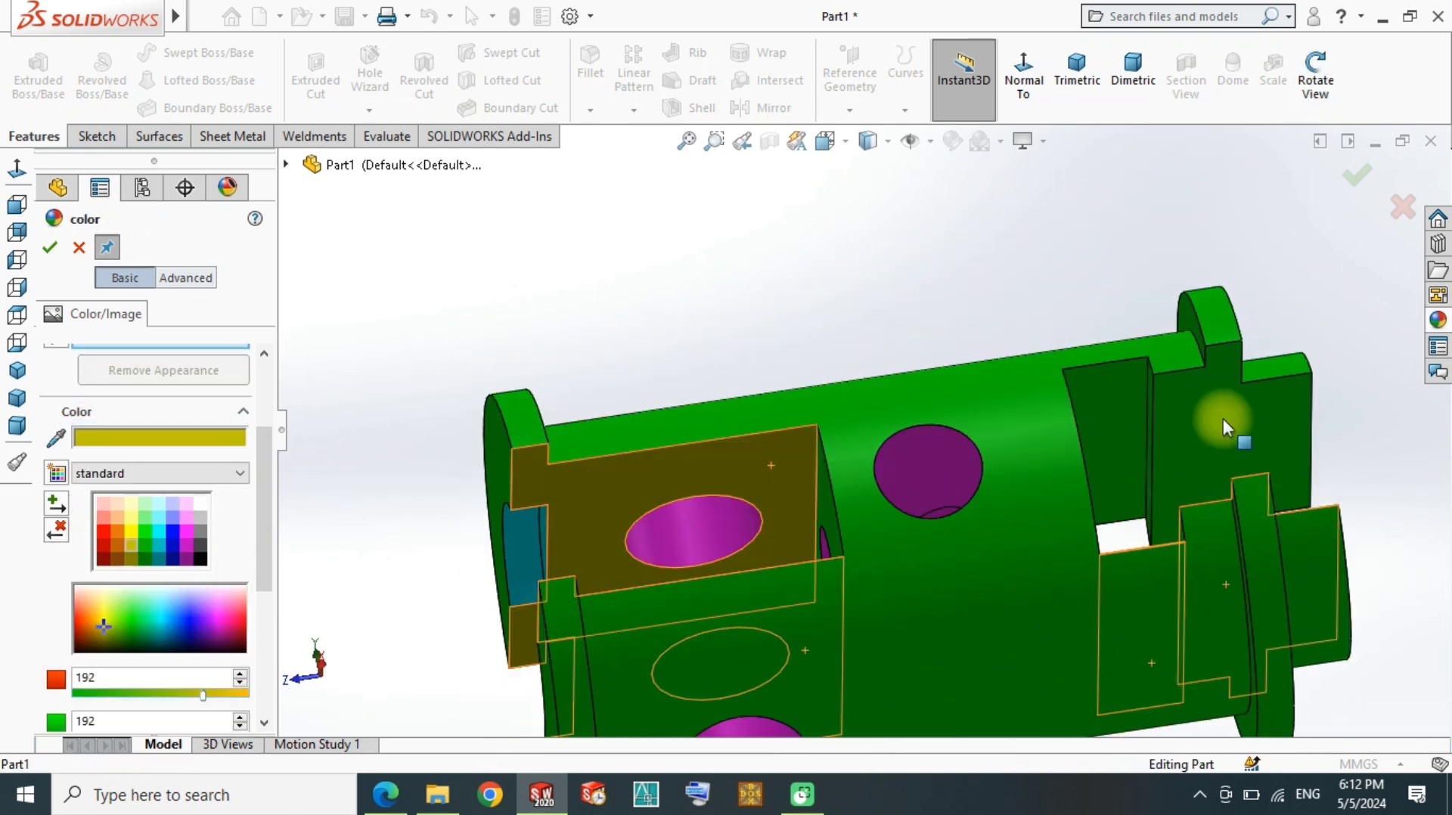
{"action": "middle_click_drag", "start_coordinate": [1037, 455], "coordinate": [1101, 501]}
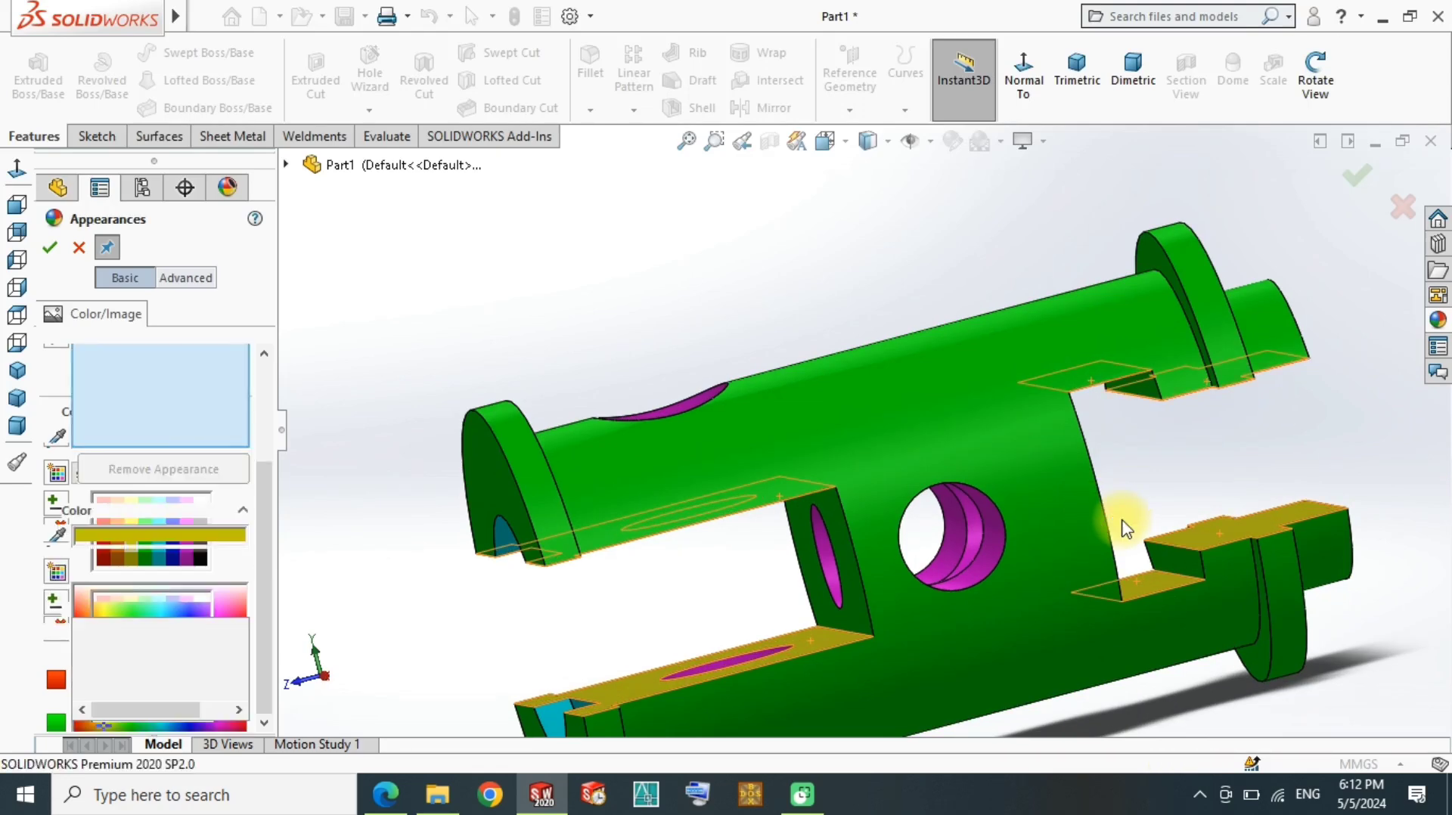
{"action": "left_click", "coordinate": [1355, 178]}
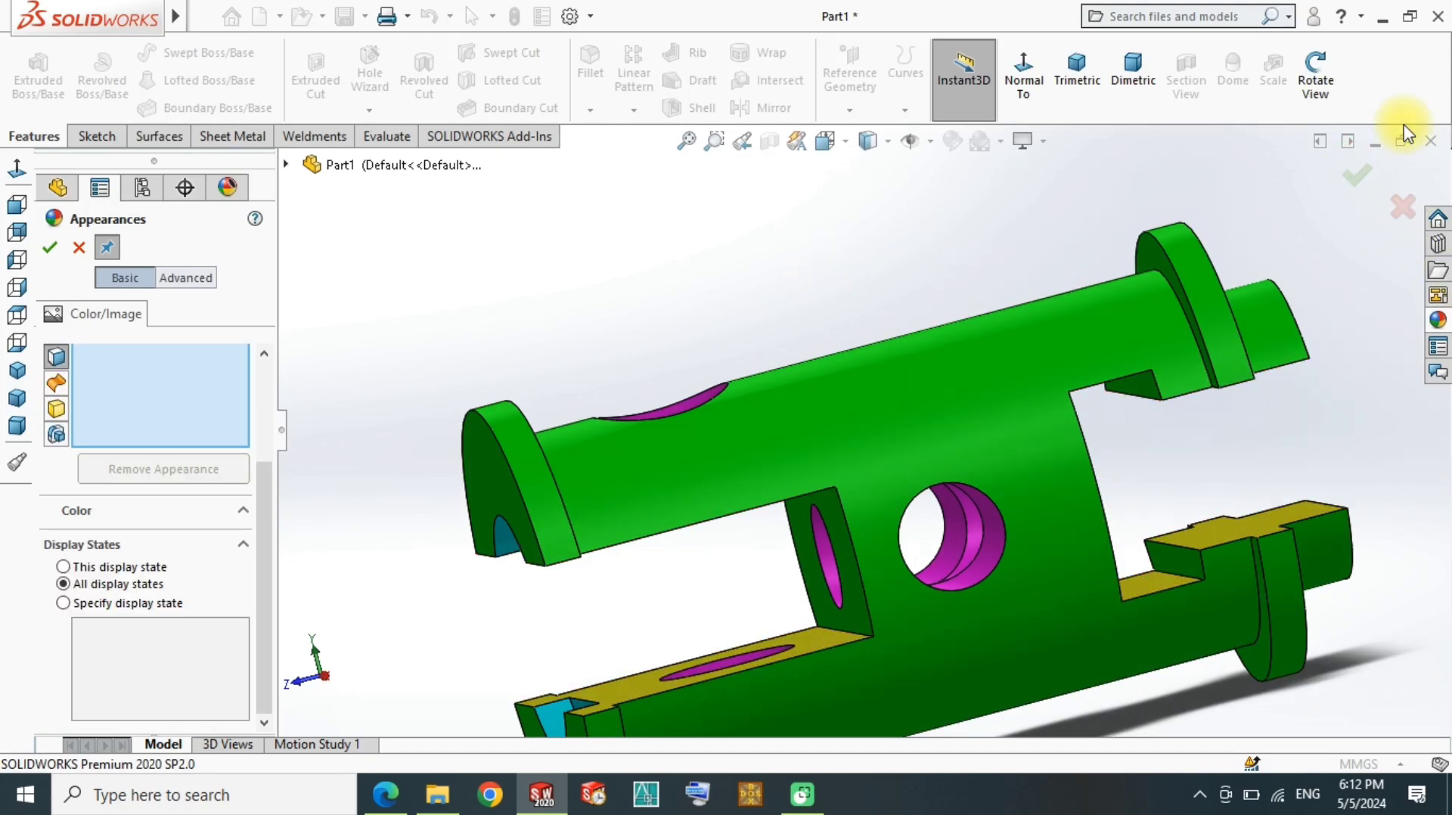
{"action": "left_click", "coordinate": [16, 371]}
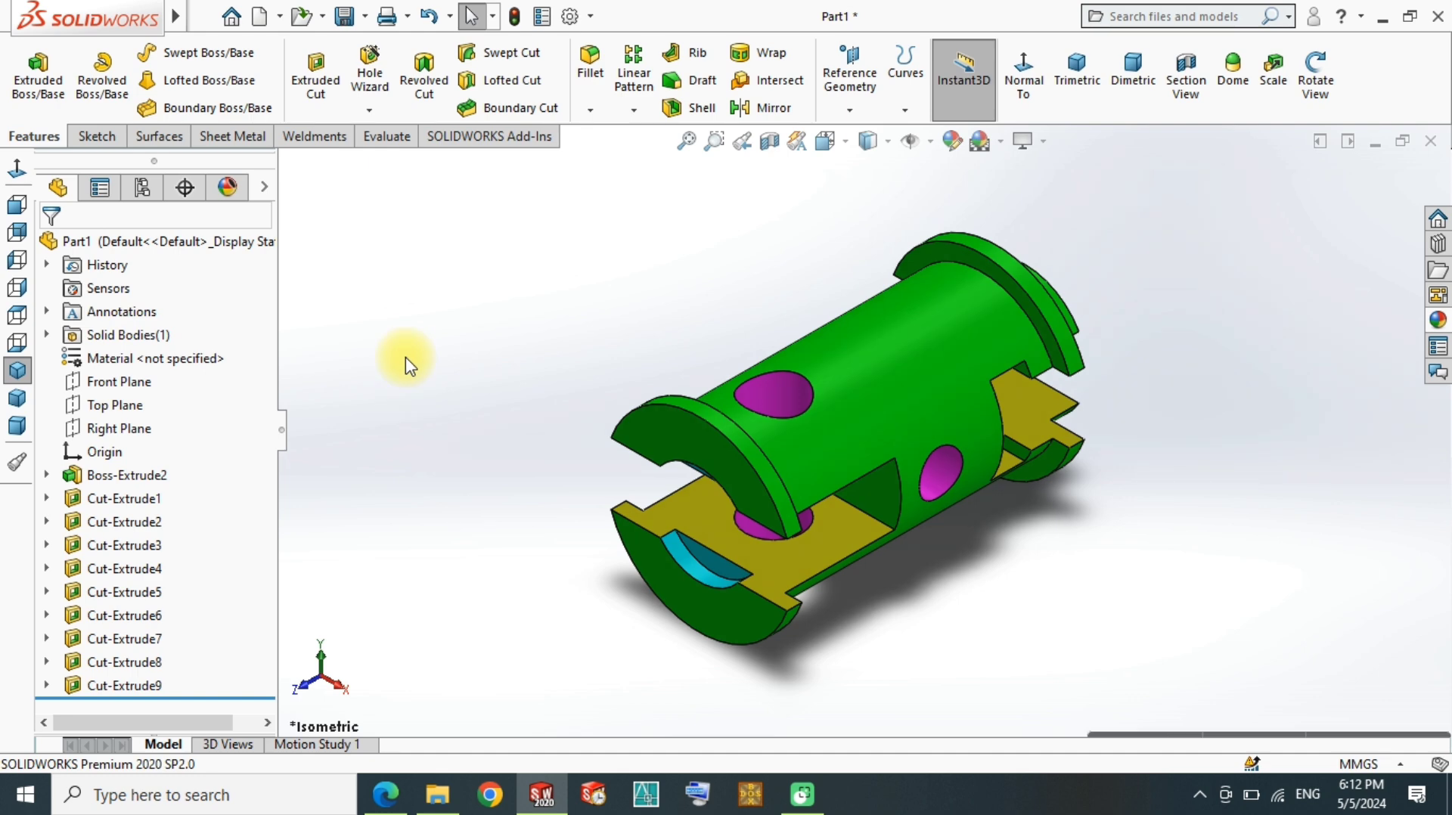
Step: Save the coloured part as 118.SLDPRT, replacing the existing file
{"action": "key", "text": "ctrl+s"}
{"action": "type", "text": "11"}
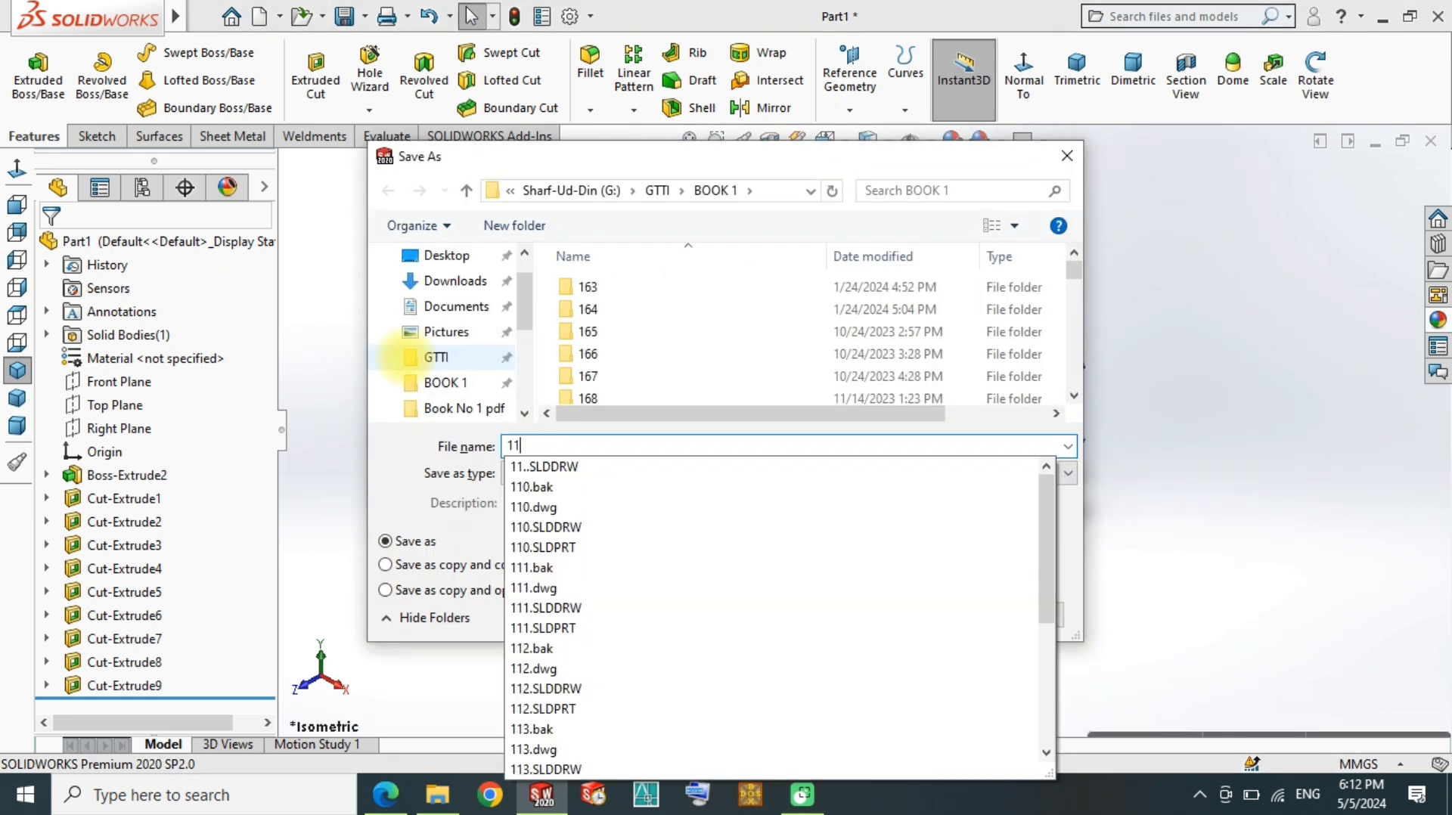
{"action": "type", "text": "8"}
{"action": "key", "text": "Return"}
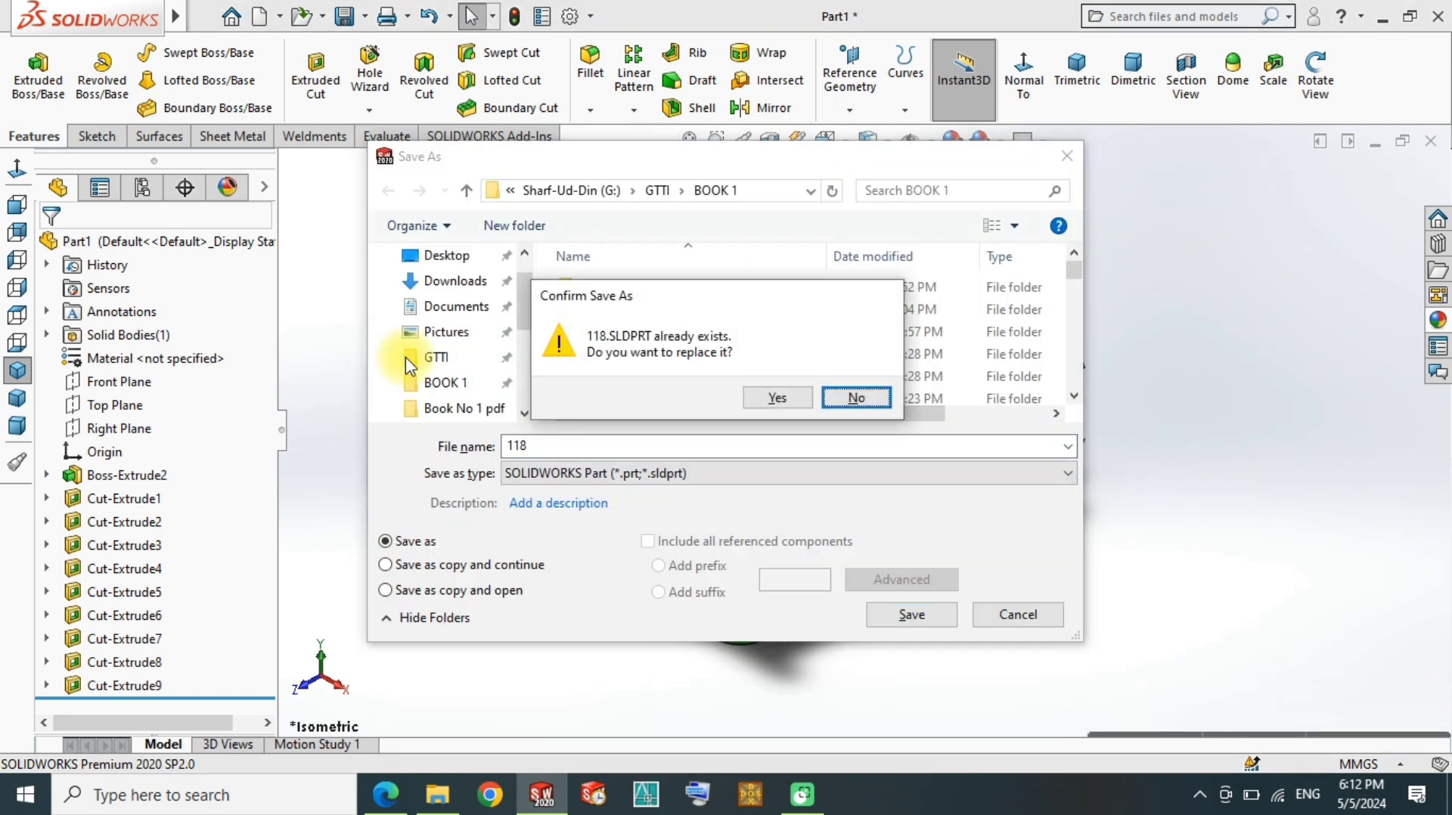
{"action": "key", "text": "Return"}
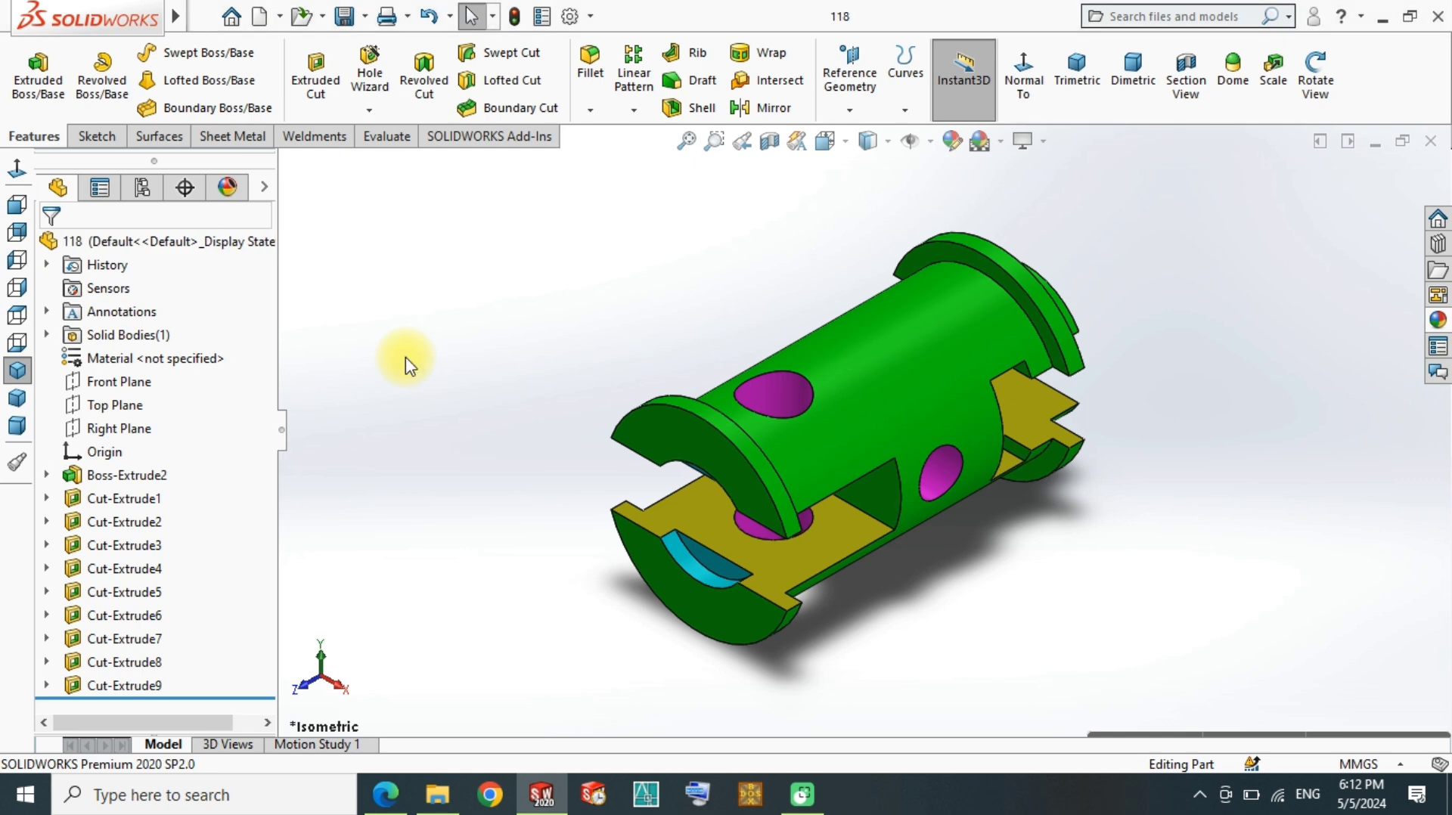
{"action": "left_click", "coordinate": [946, 464]}
{"action": "left_click", "coordinate": [632, 290]}
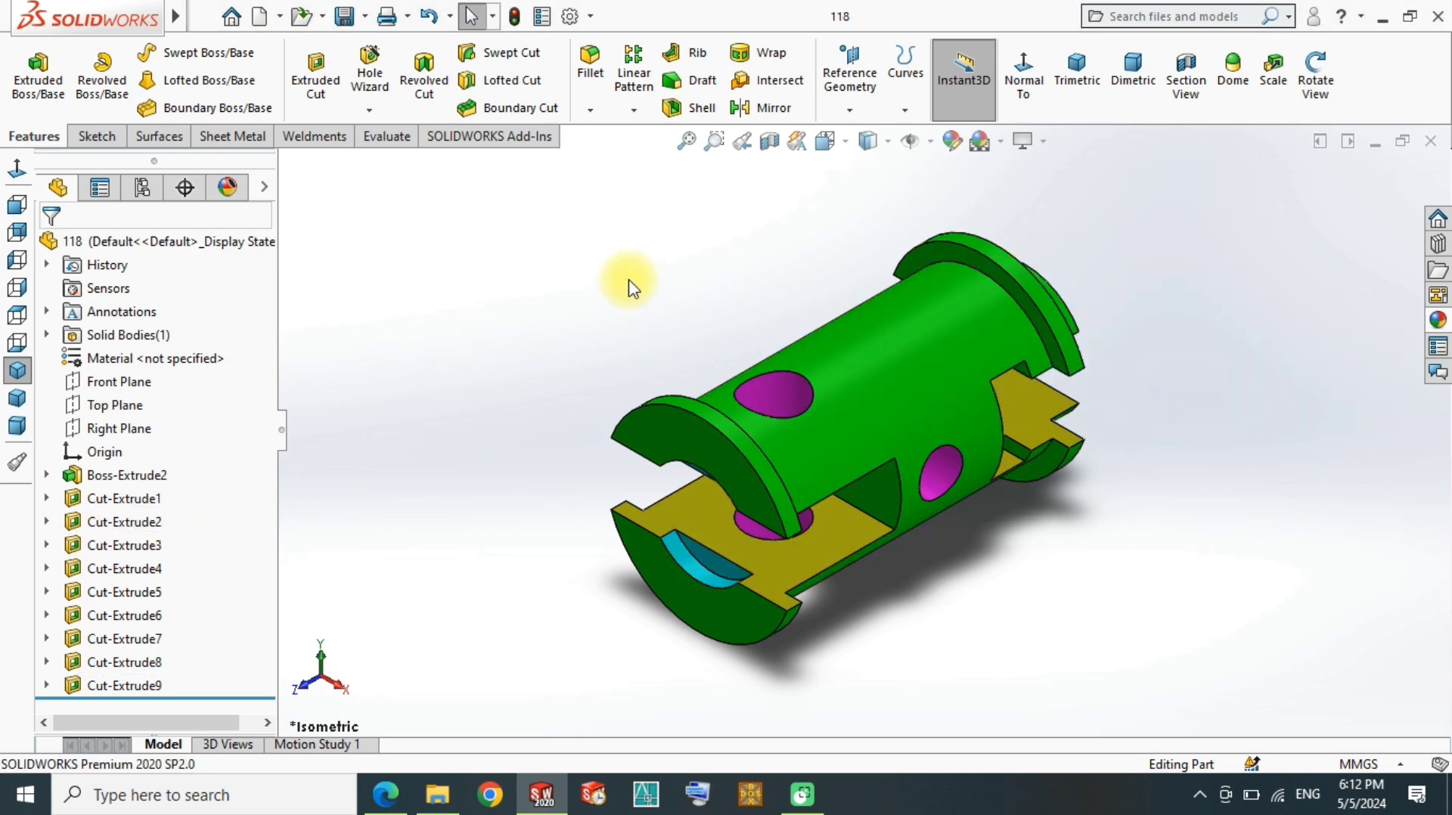
Step: Create a new drawing on the a4 210,297 YT landscape sheet format, skipping the model view
{"action": "key", "text": "ctrl+n"}
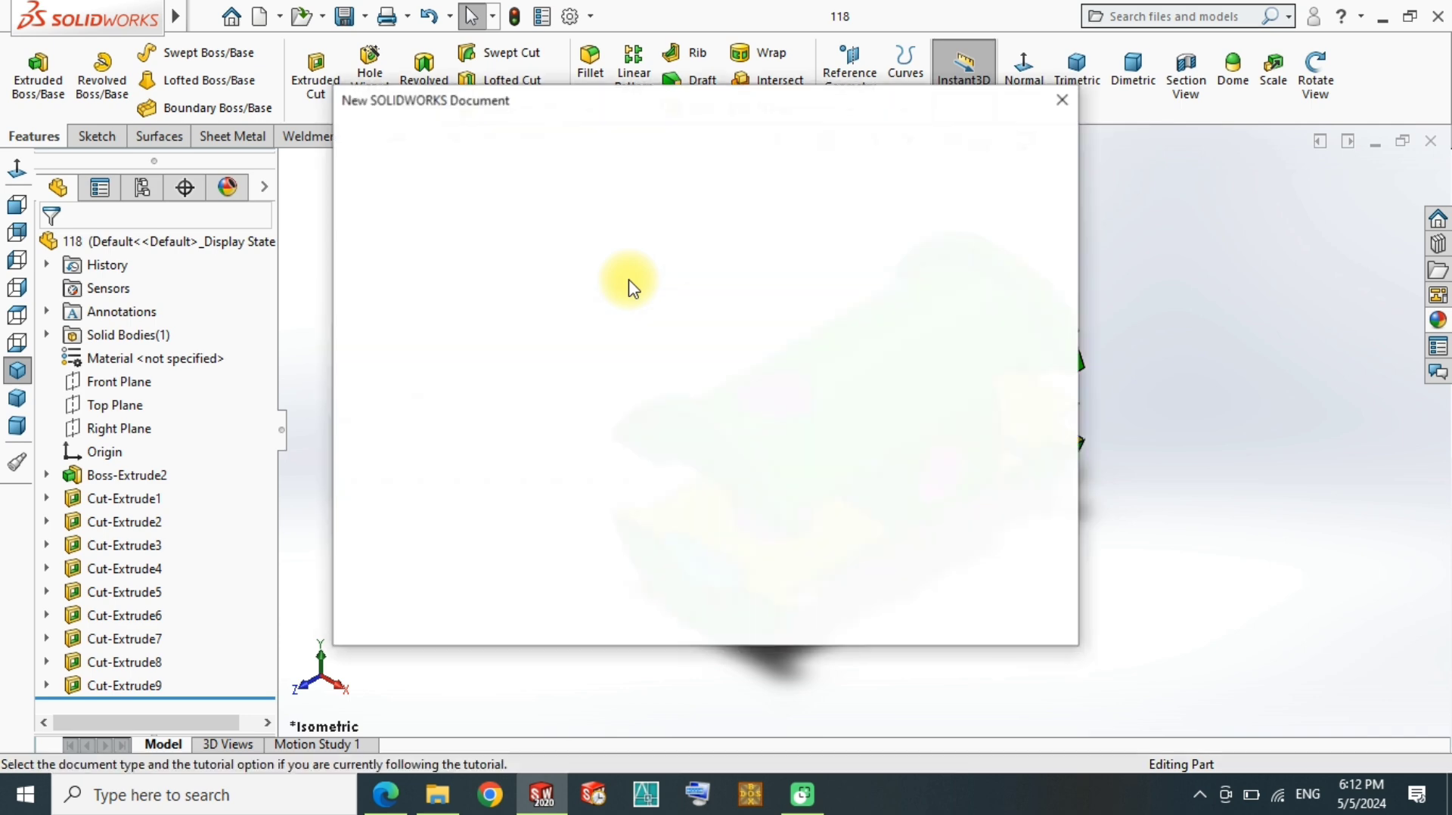
{"action": "double_click", "coordinate": [661, 278]}
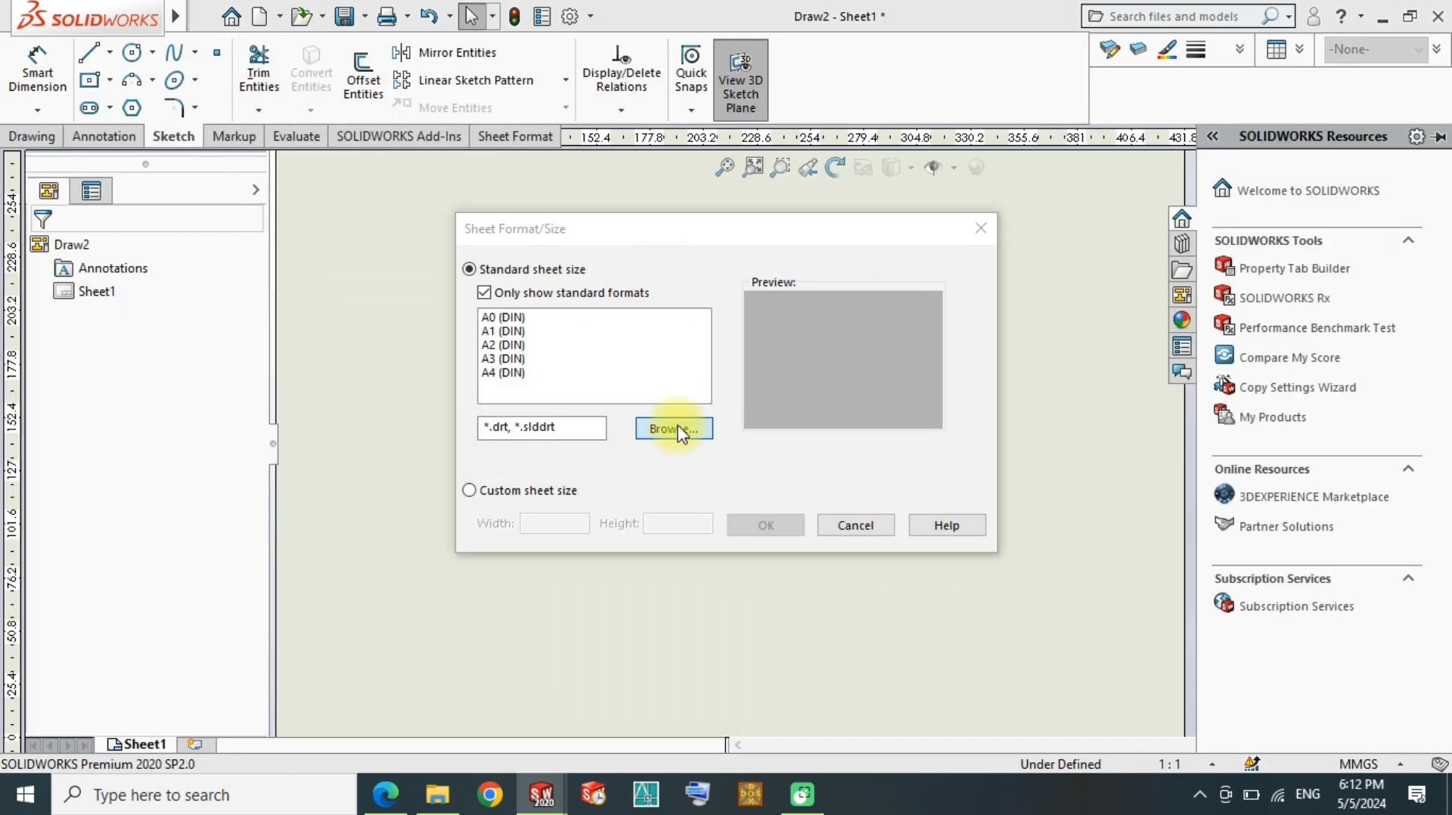
{"action": "left_click", "coordinate": [679, 429]}
{"action": "type", "text": "a4"}
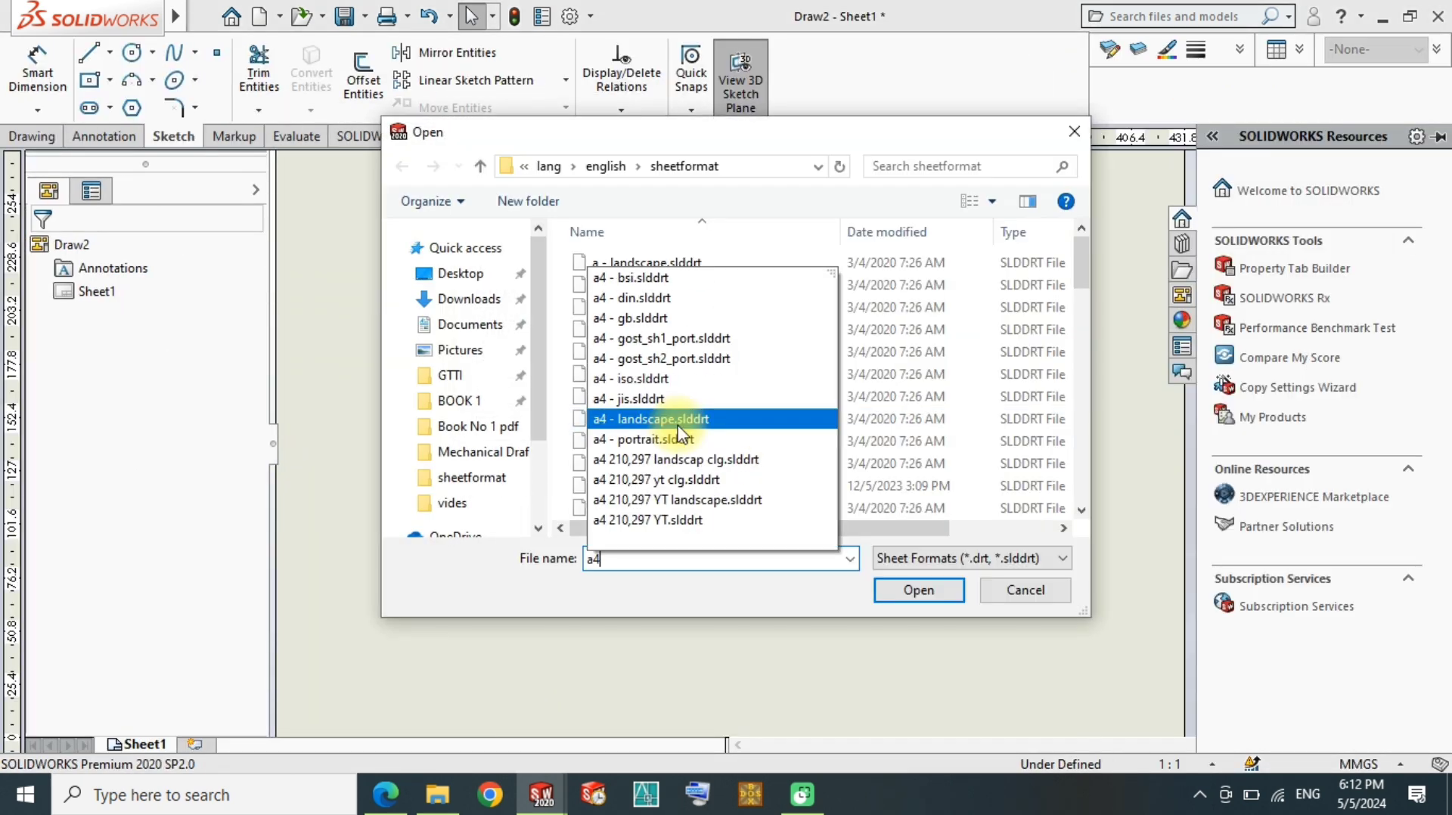
{"action": "left_click", "coordinate": [687, 502]}
{"action": "left_click", "coordinate": [911, 592]}
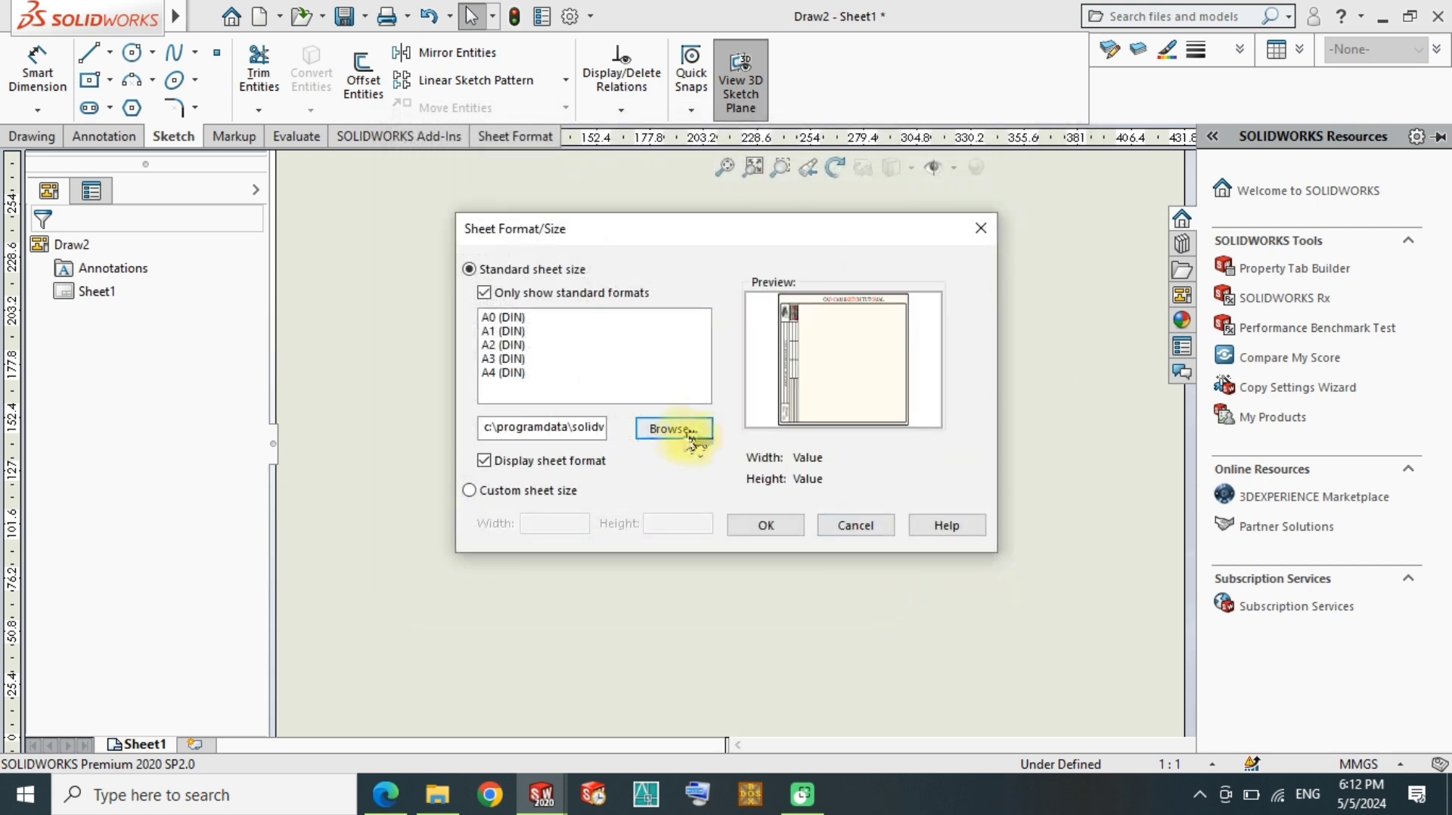
{"action": "left_click", "coordinate": [767, 533]}
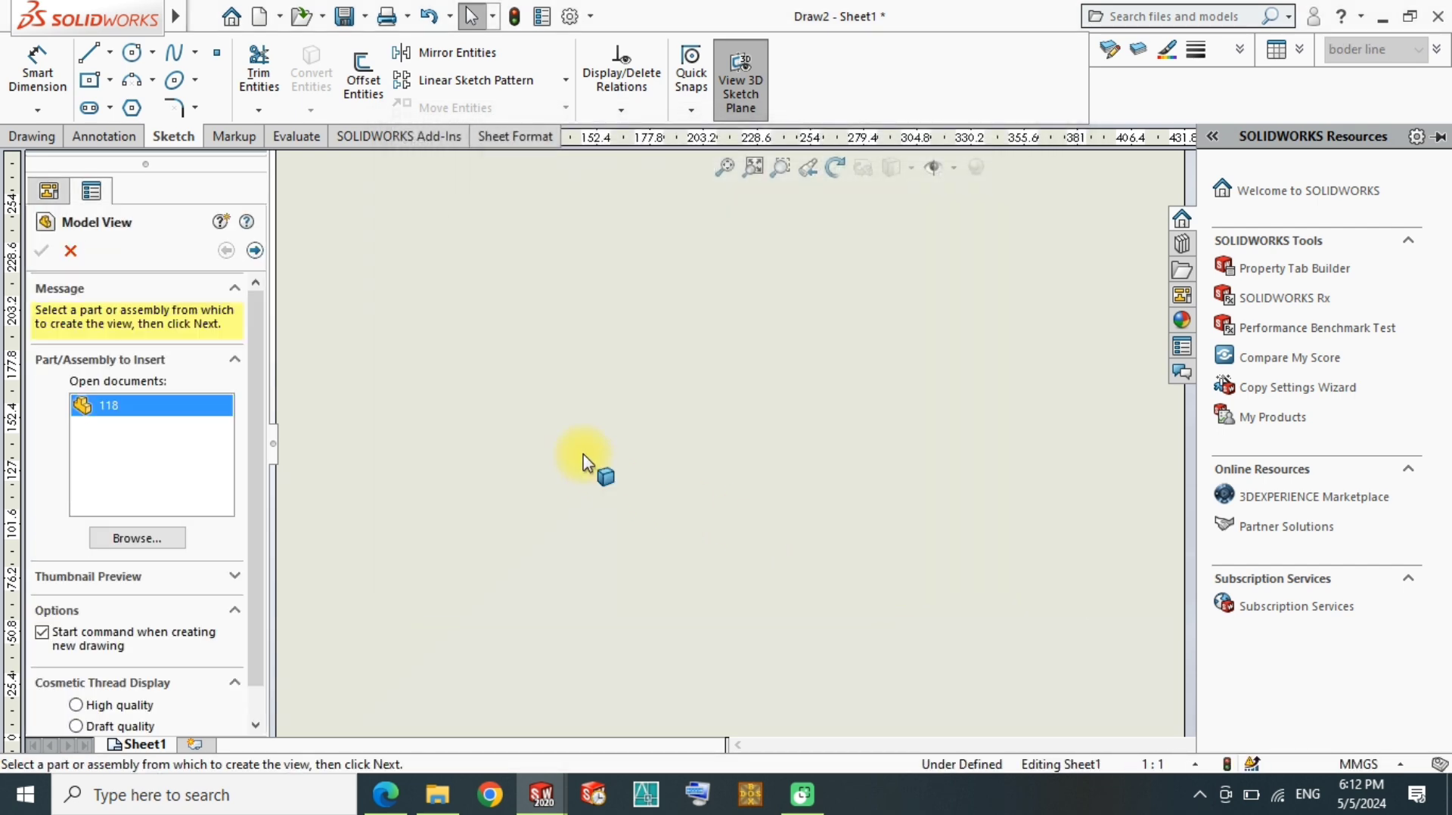
{"action": "left_click", "coordinate": [66, 248]}
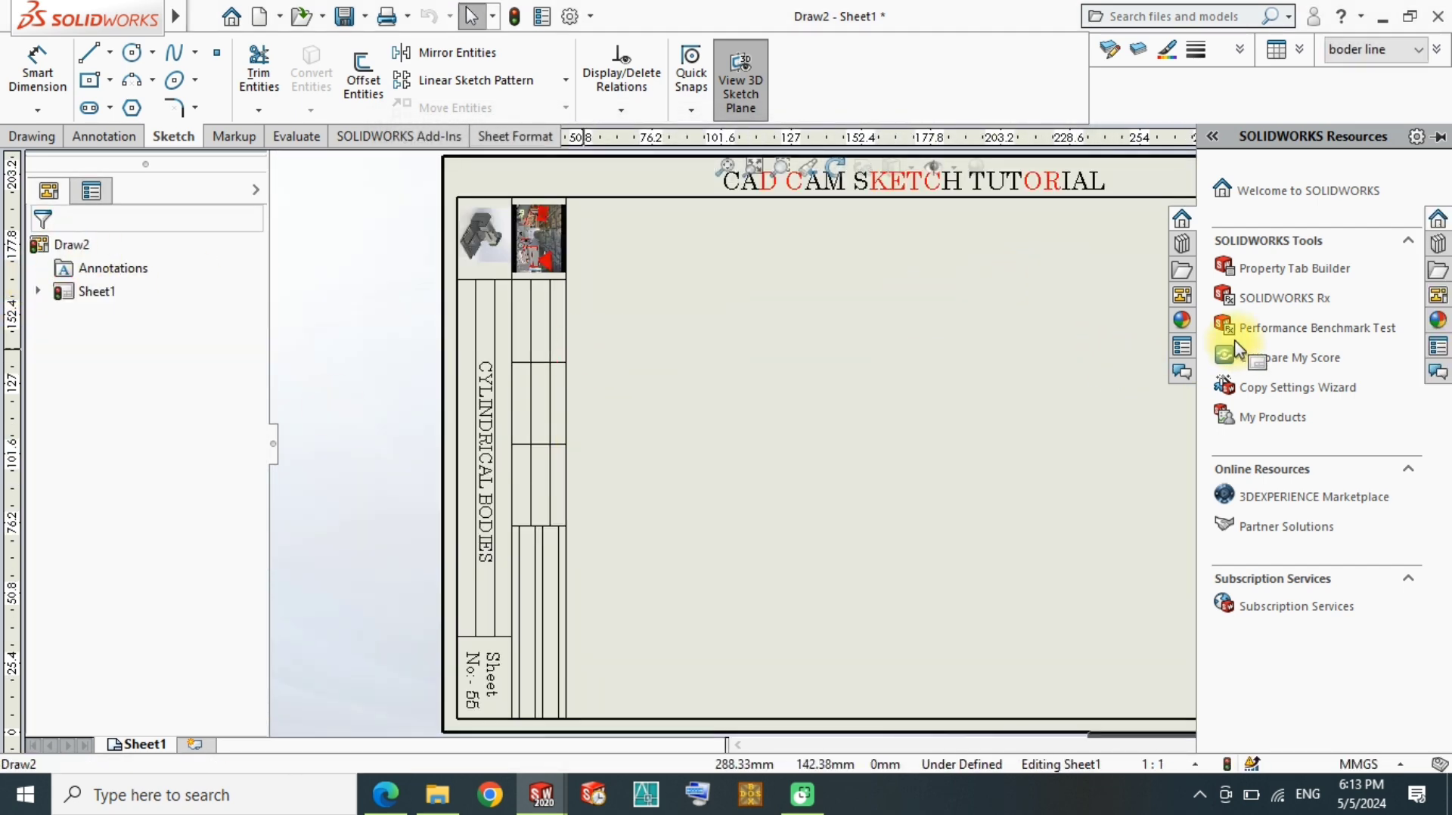
Step: Load part 118's standard views into the View Palette
{"action": "left_click", "coordinate": [1437, 294]}
{"action": "left_click", "coordinate": [1263, 164]}
{"action": "left_click", "coordinate": [1251, 182]}
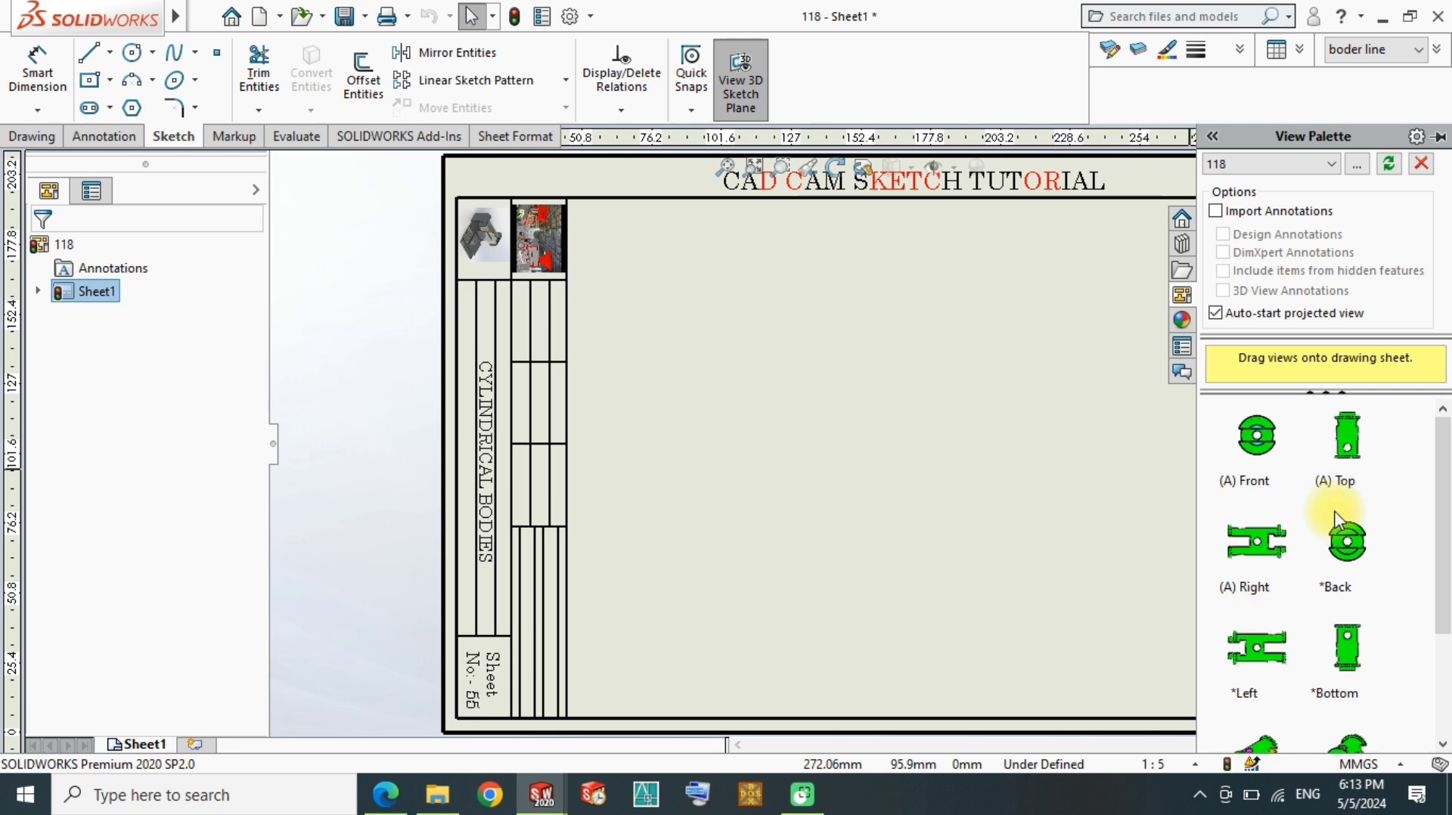
{"action": "scroll", "coordinate": [1322, 569], "scroll_direction": "down", "scroll_amount": 2}
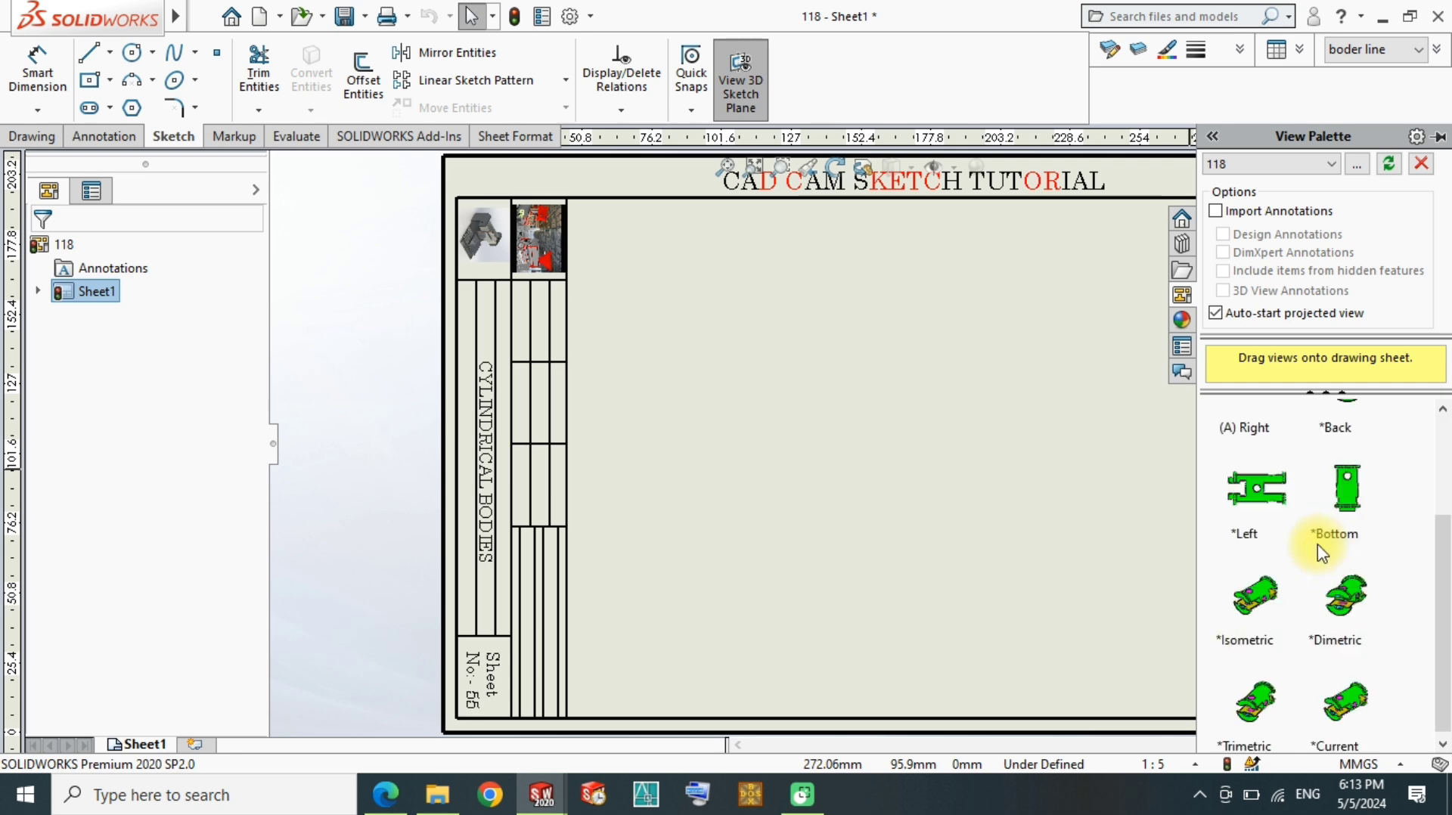
{"action": "scroll", "coordinate": [1322, 559], "scroll_direction": "up", "scroll_amount": 2}
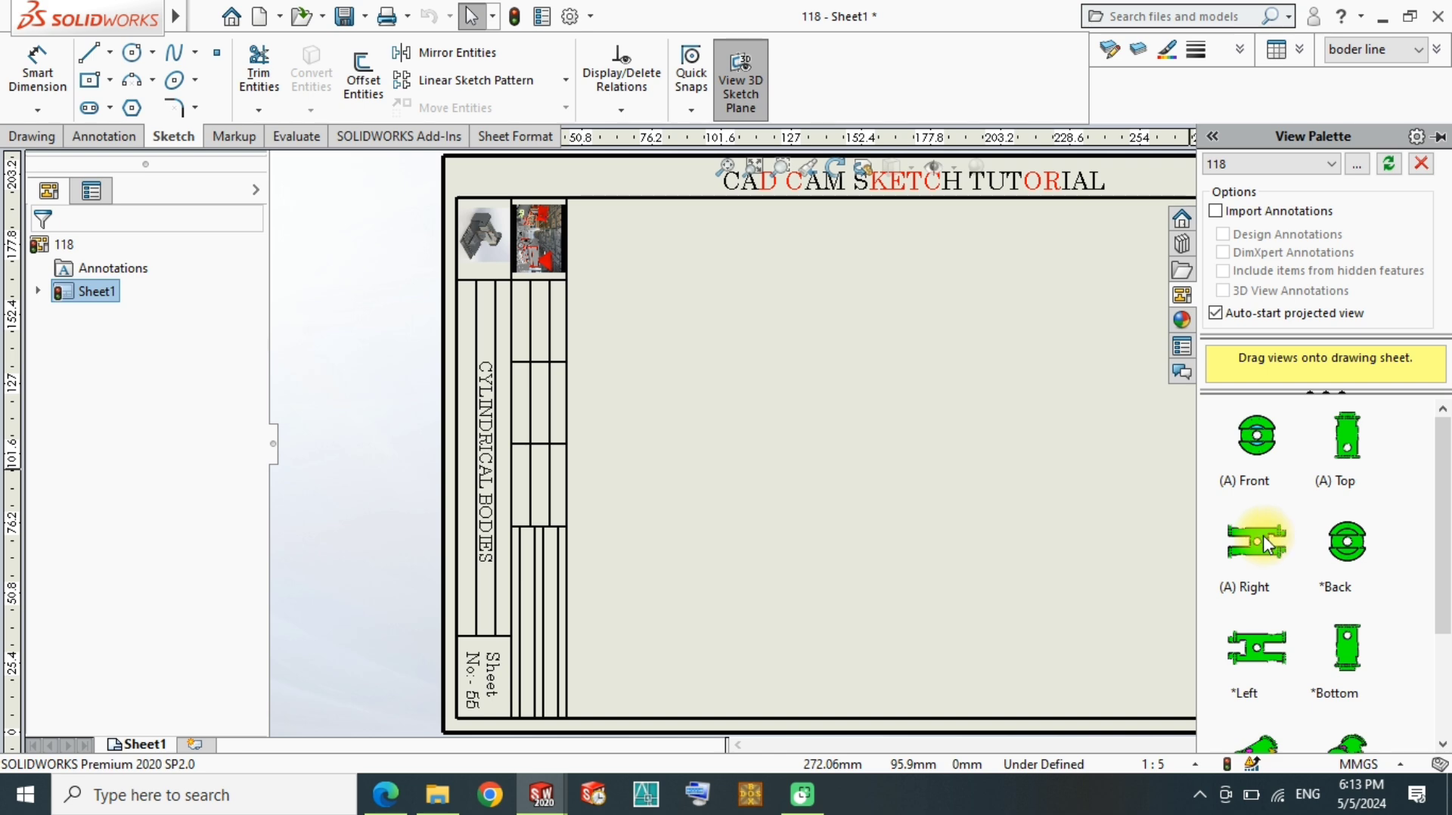
Step: Undo the placed right view and put part 118's front view at the sheet's upper right
{"action": "left_click_drag", "start_coordinate": [1271, 534], "coordinate": [727, 292]}
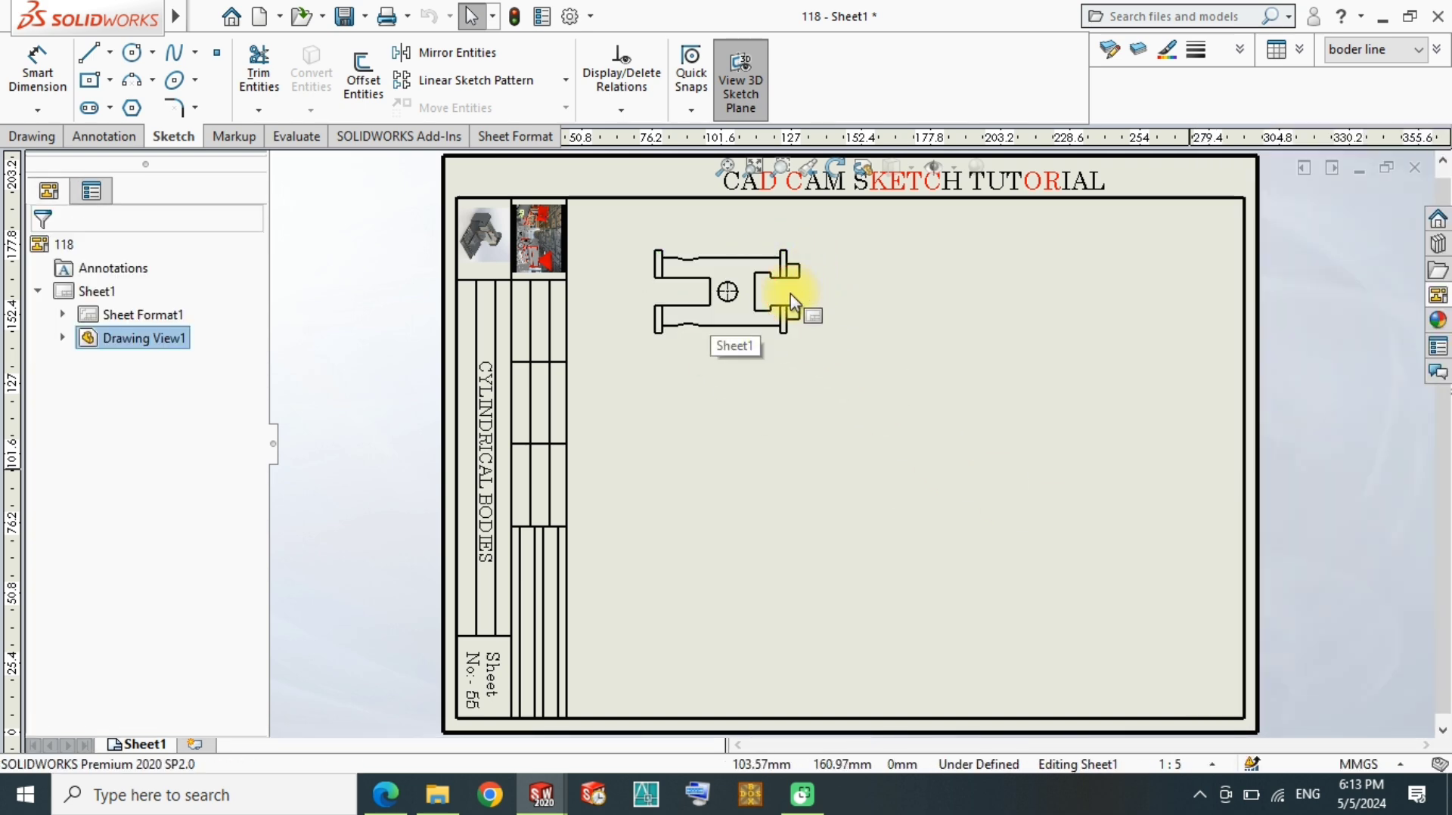
{"action": "key", "text": "ctrl+z"}
{"action": "left_click", "coordinate": [1437, 297]}
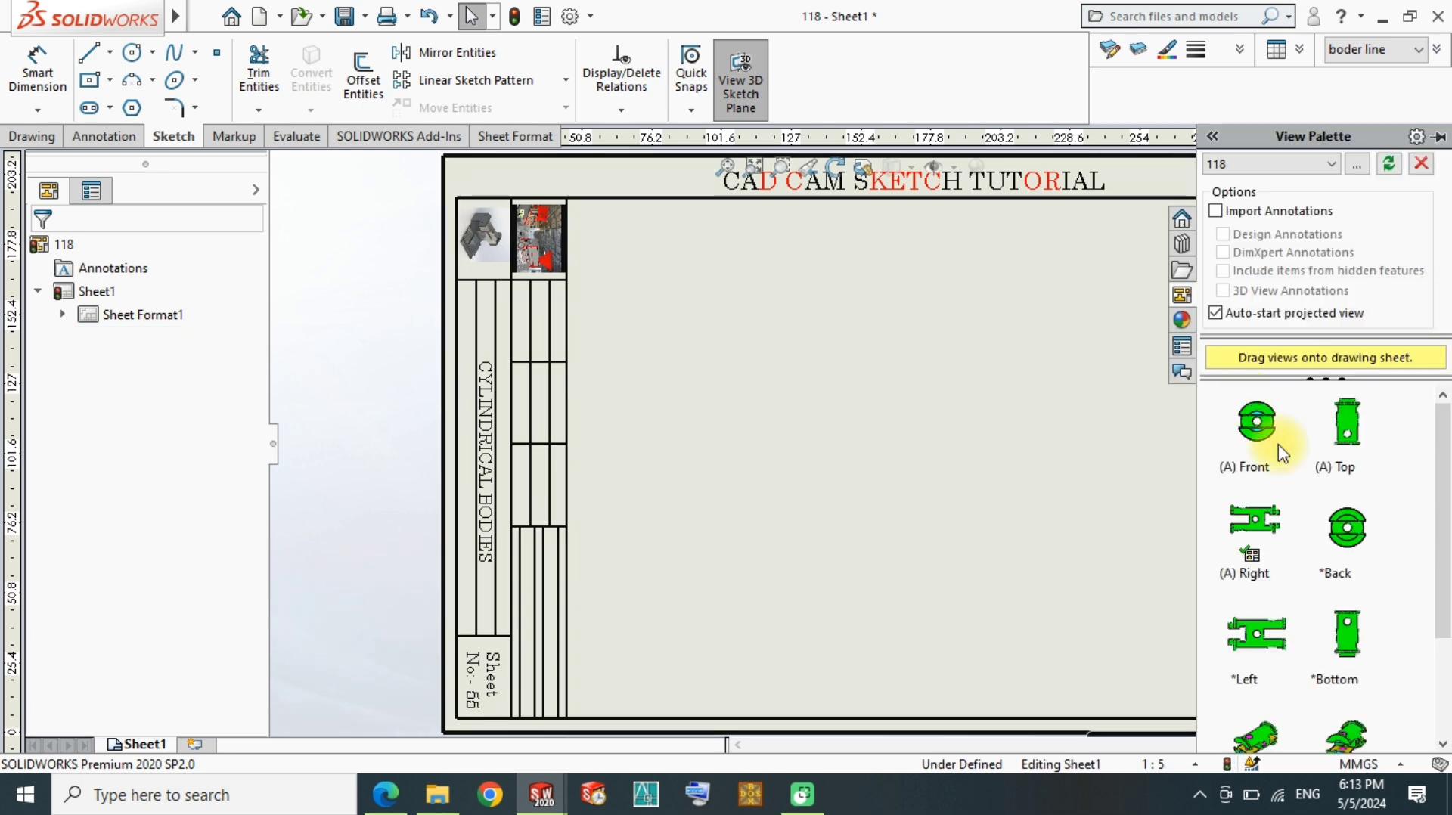
{"action": "left_click_drag", "start_coordinate": [1263, 422], "coordinate": [1127, 301]}
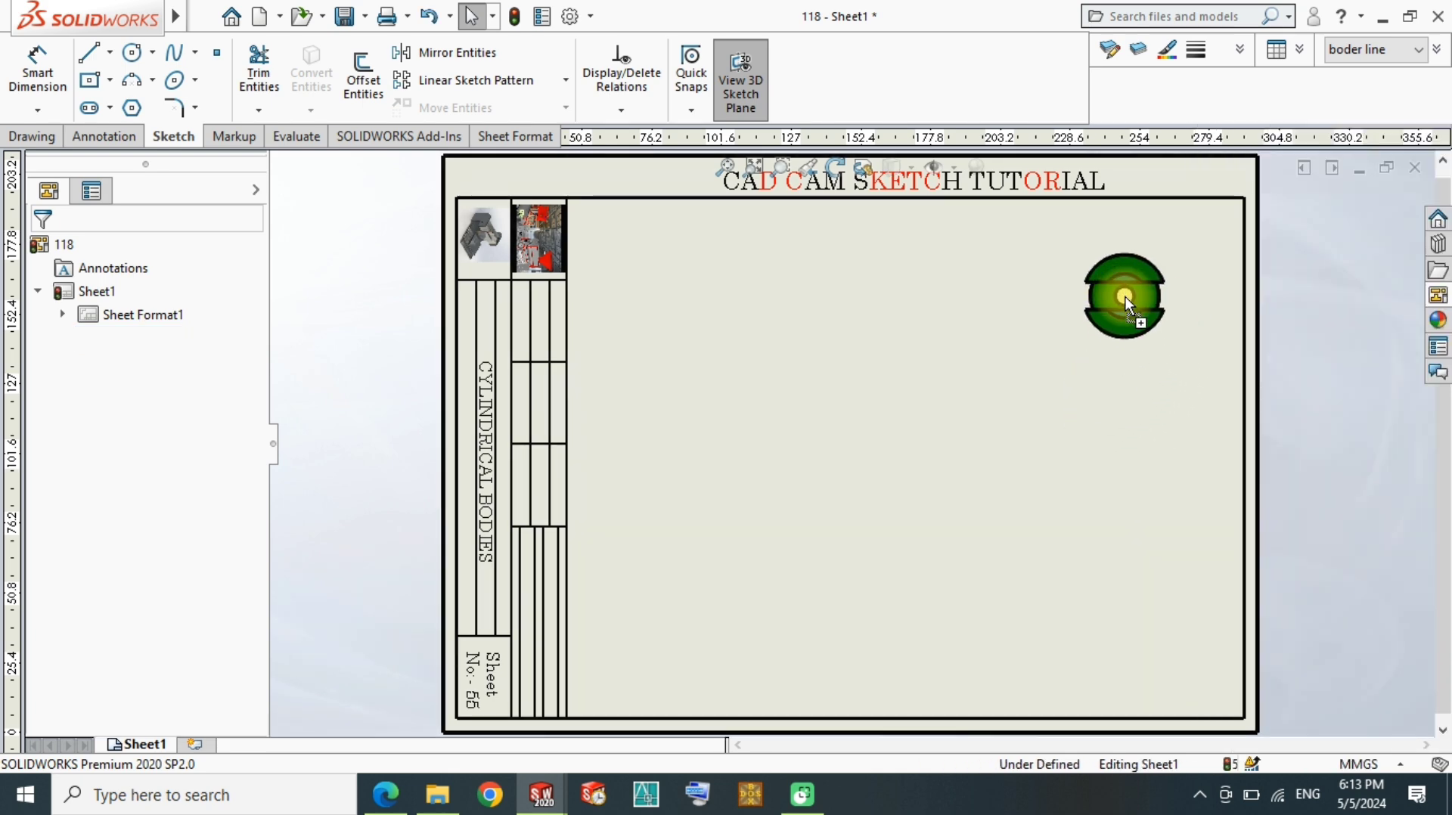
{"action": "left_click", "coordinate": [1086, 347]}
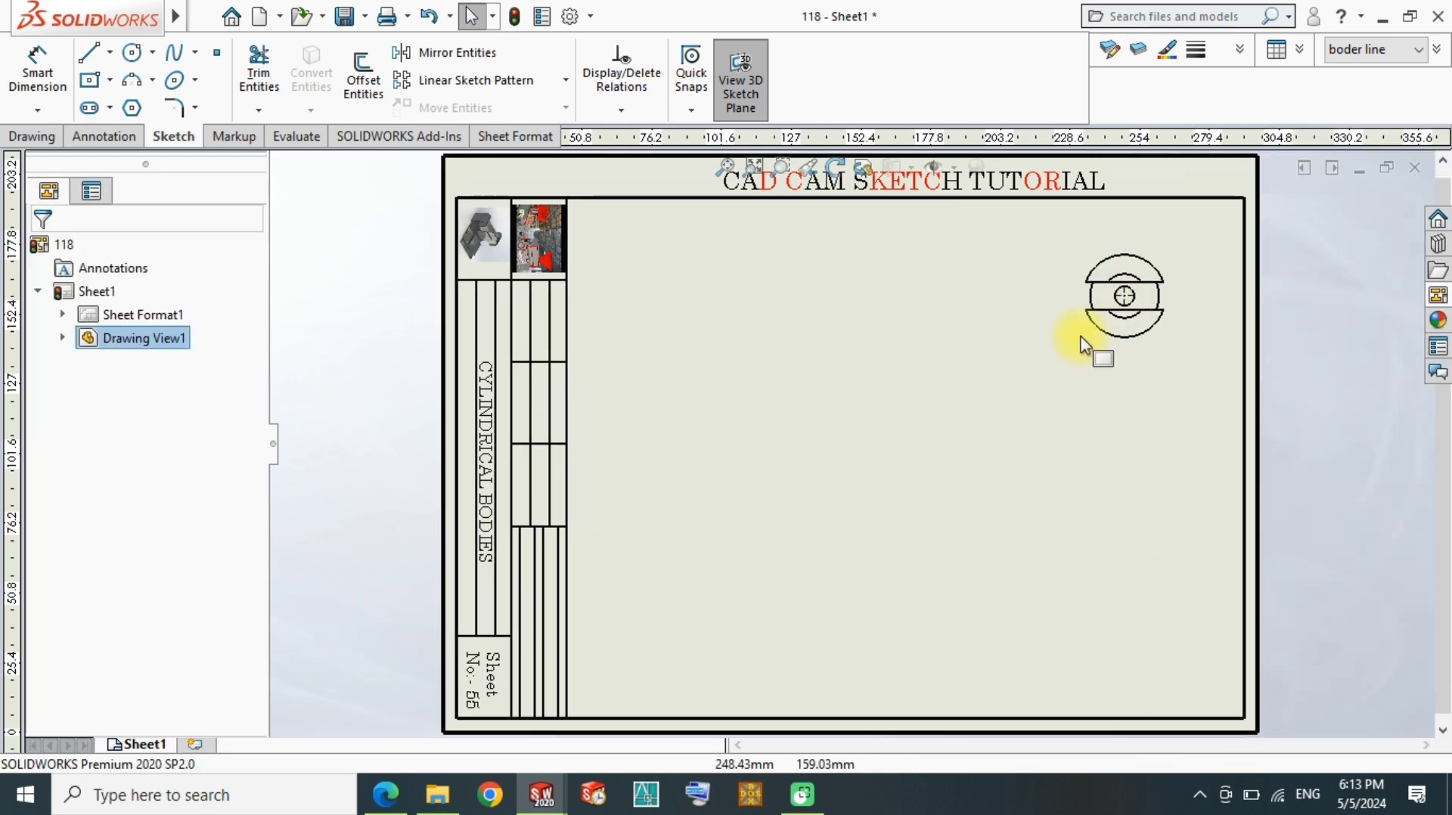
{"action": "left_click", "coordinate": [1091, 349]}
Step: Set Drawing View1 to Hidden Lines Visible at custom scale 1:2.5 and nudge it down
{"action": "scroll", "coordinate": [253, 395], "scroll_direction": "down", "scroll_amount": 3}
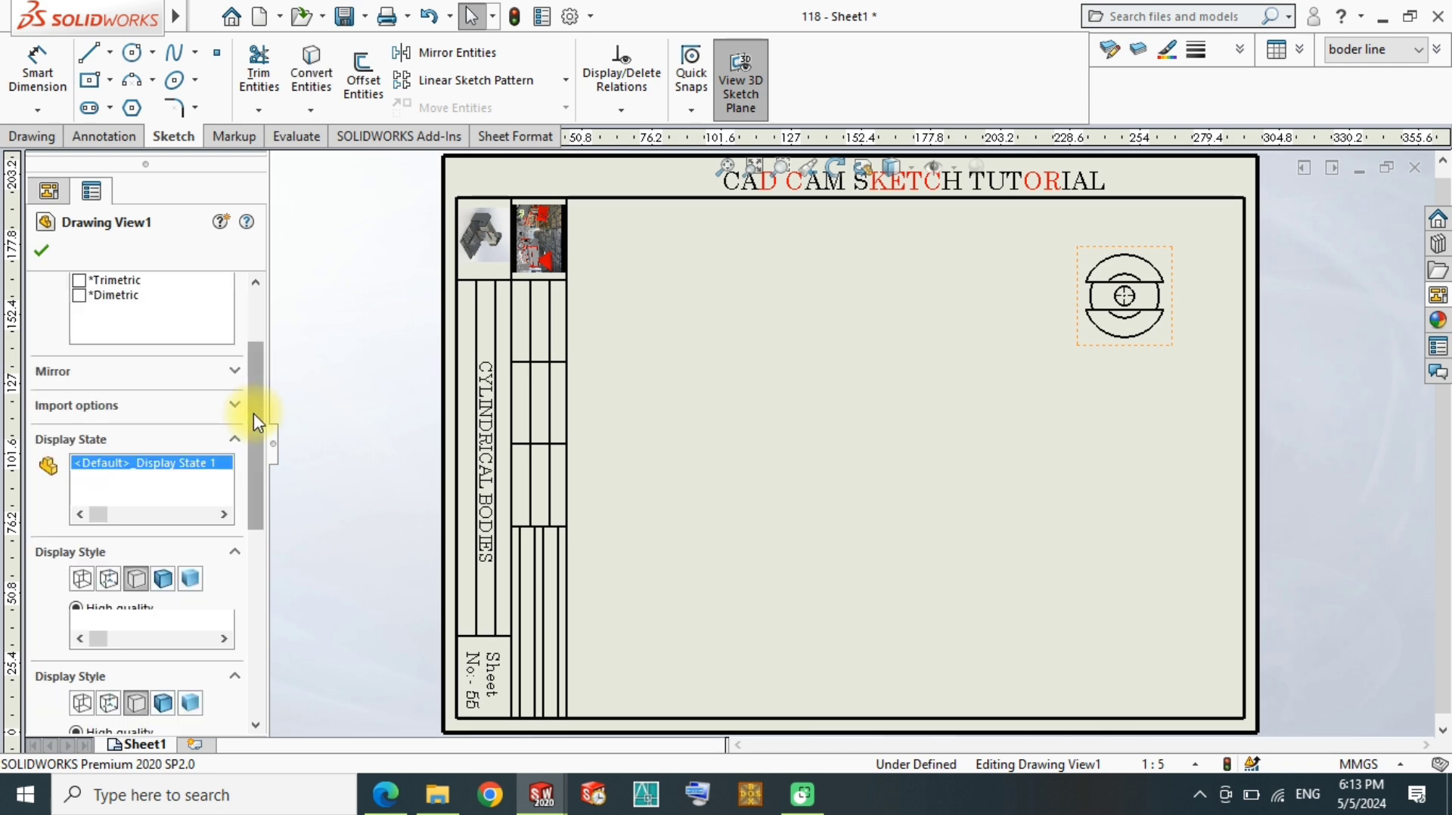
{"action": "scroll", "coordinate": [253, 413], "scroll_direction": "down", "scroll_amount": 3}
{"action": "left_click", "coordinate": [108, 329]}
{"action": "left_click", "coordinate": [104, 457]}
{"action": "type", "text": "1:1"}
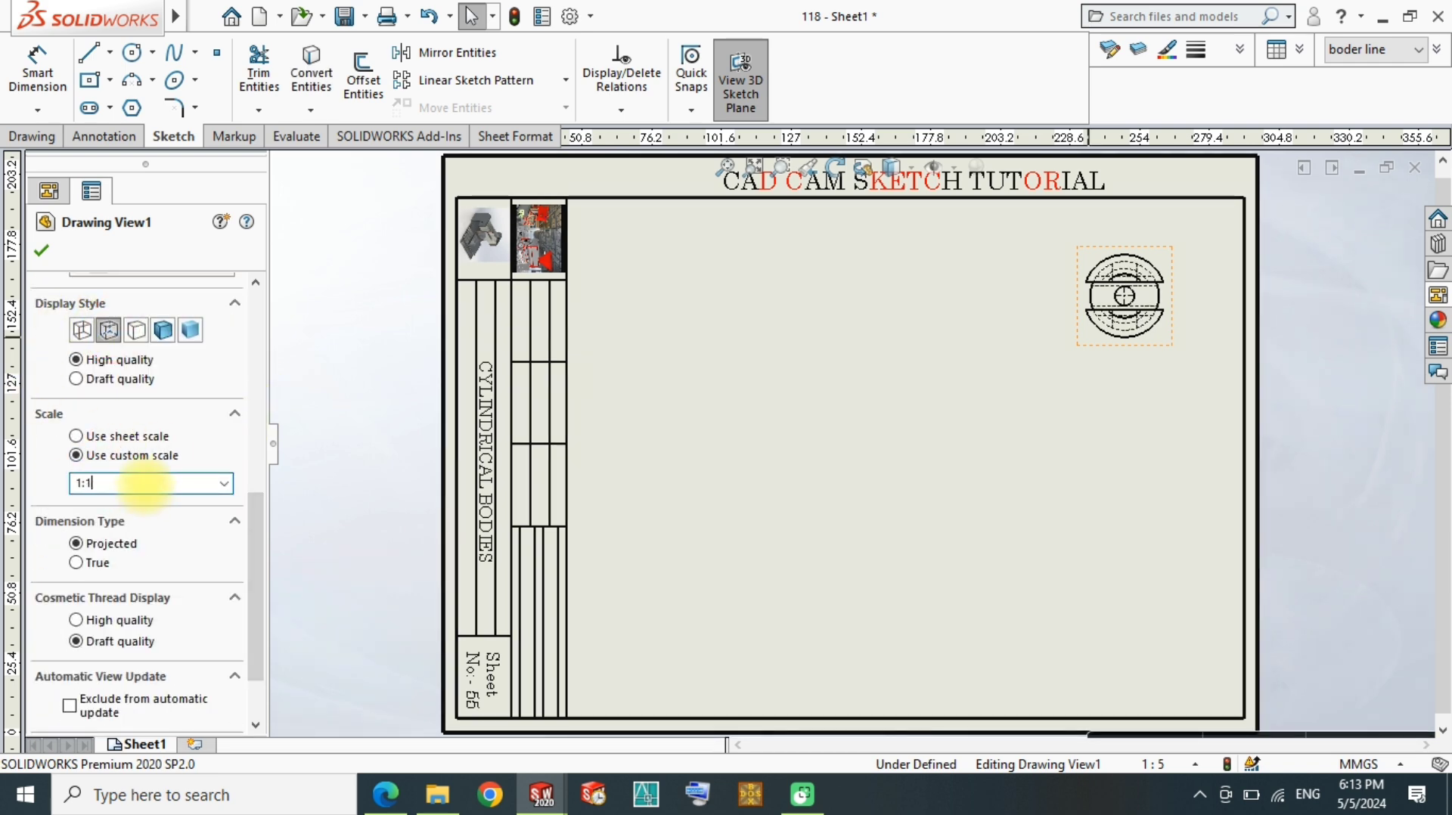
{"action": "key", "text": "Return"}
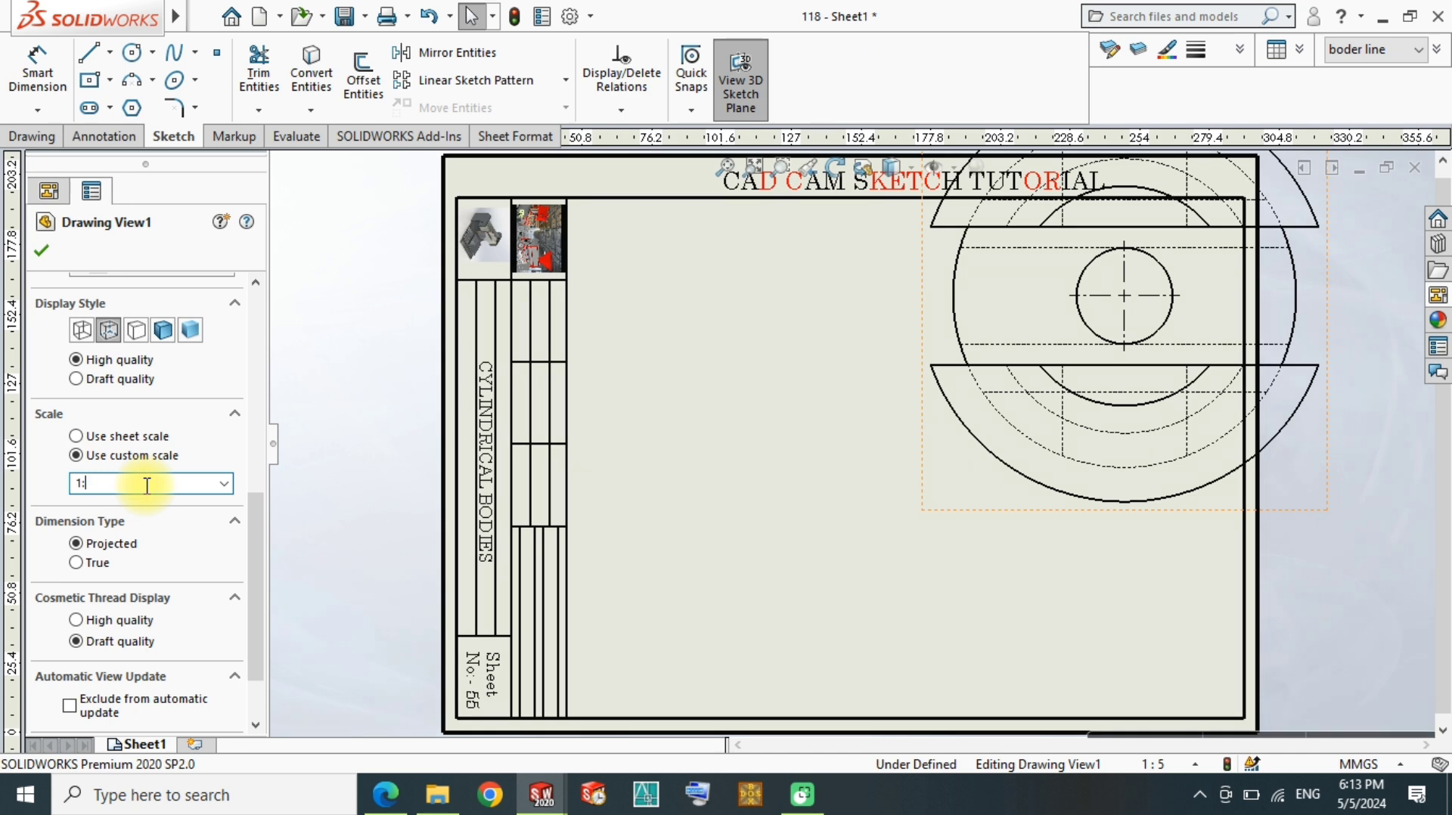
{"action": "type", "text": "2.5"}
{"action": "key", "text": "Return"}
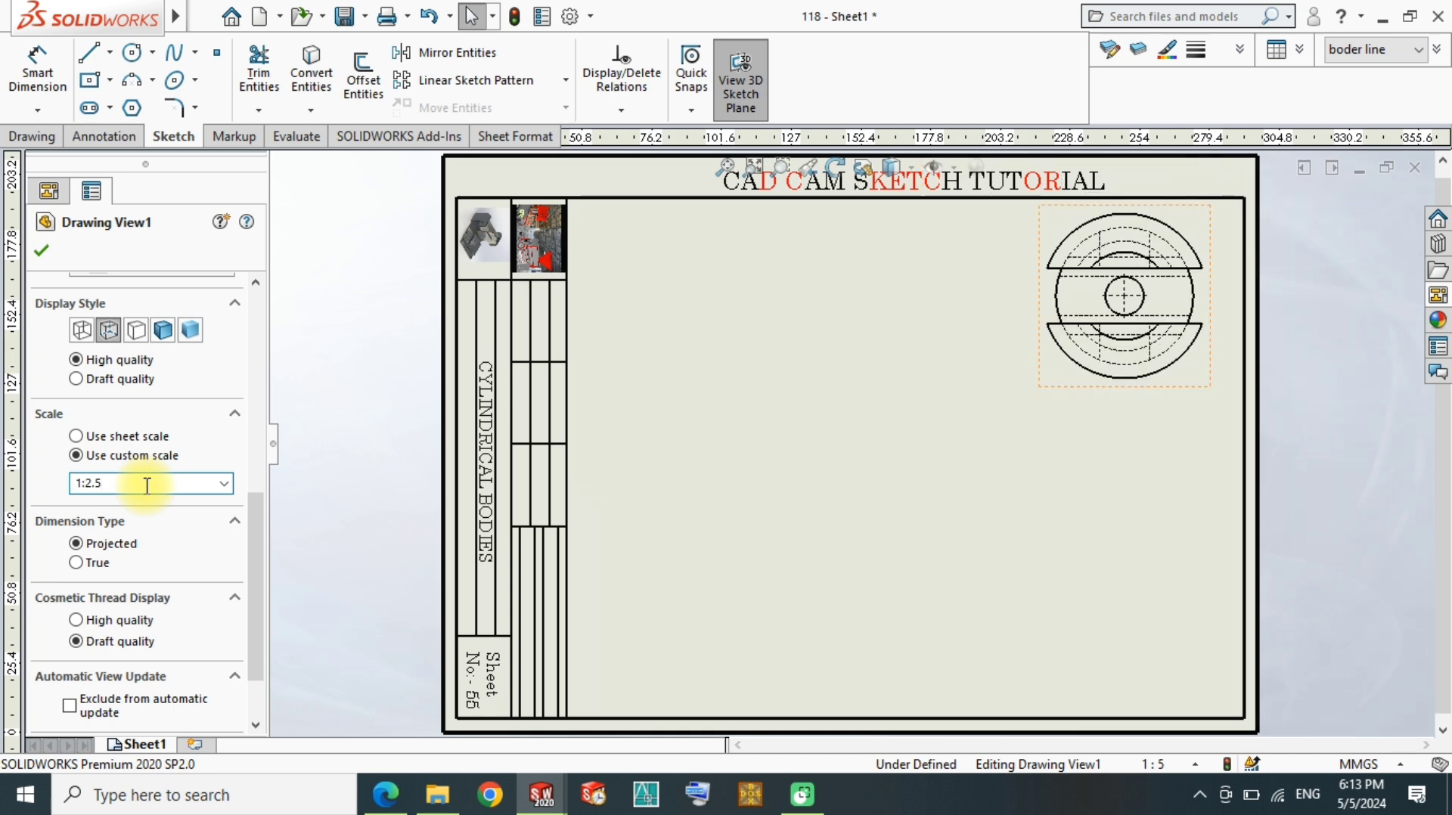
{"action": "left_click", "coordinate": [41, 252]}
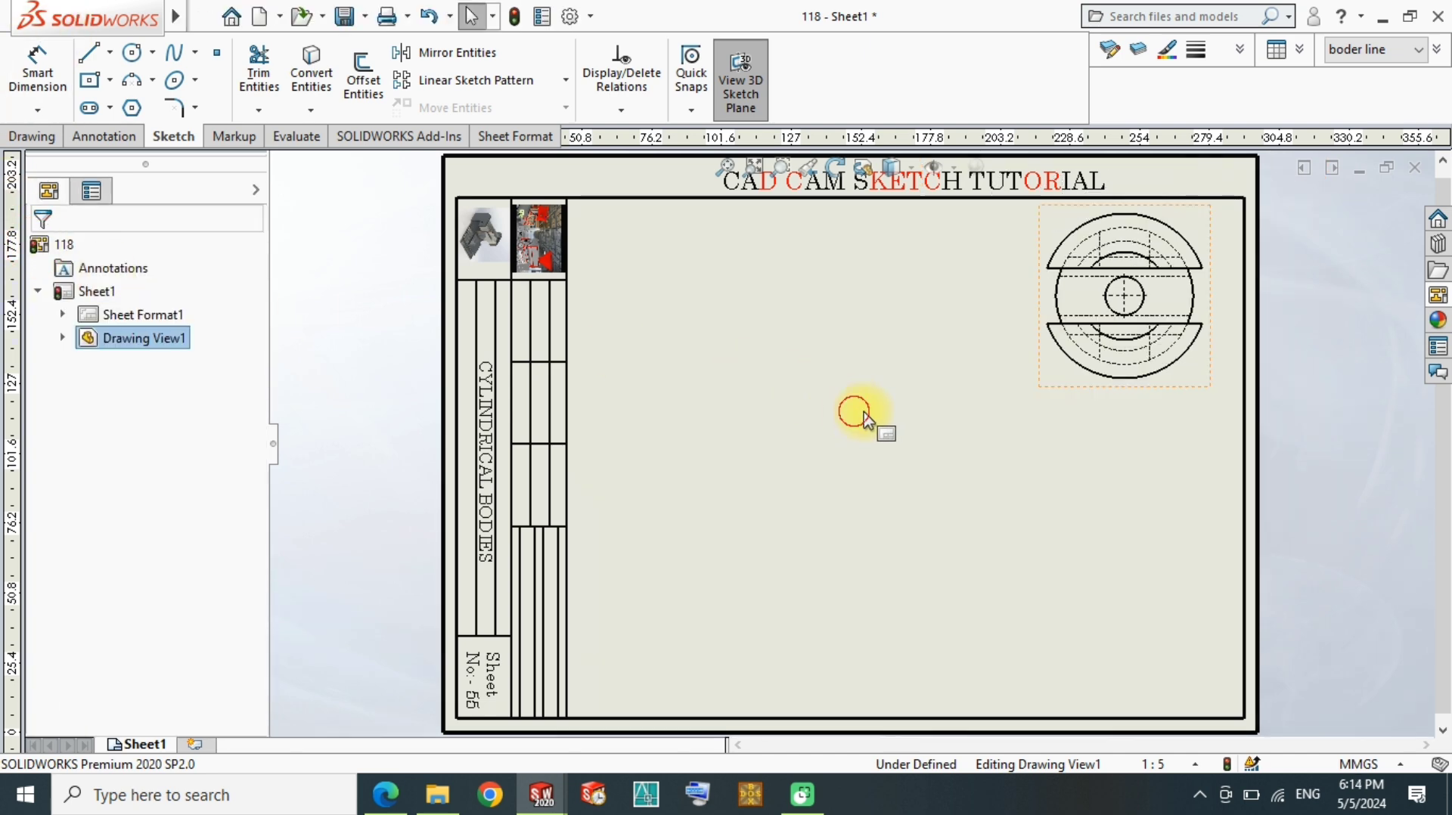
{"action": "left_click_drag", "start_coordinate": [1034, 379], "coordinate": [1036, 421]}
{"action": "left_click", "coordinate": [983, 506]}
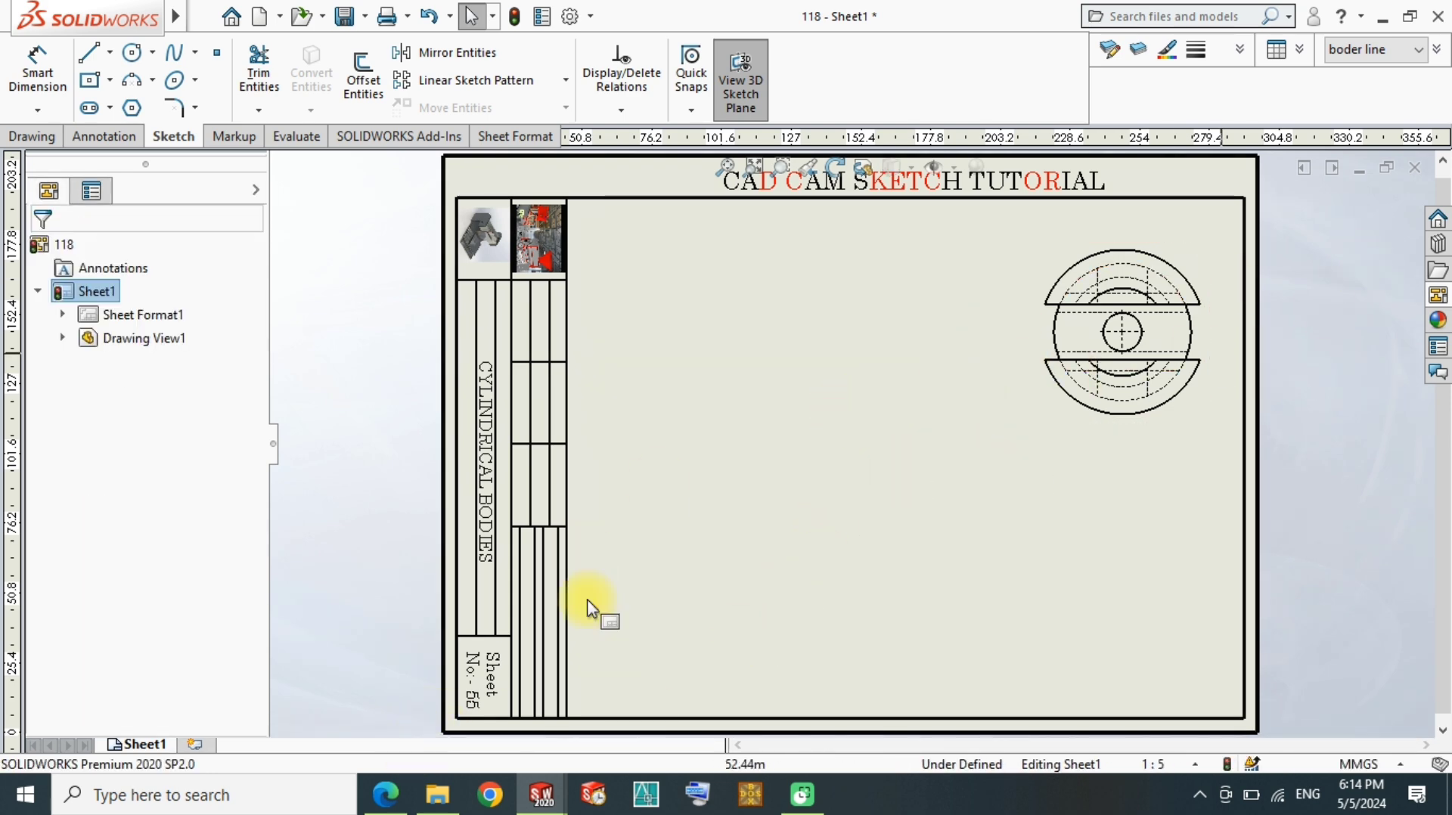
{"action": "left_click", "coordinate": [387, 794]}
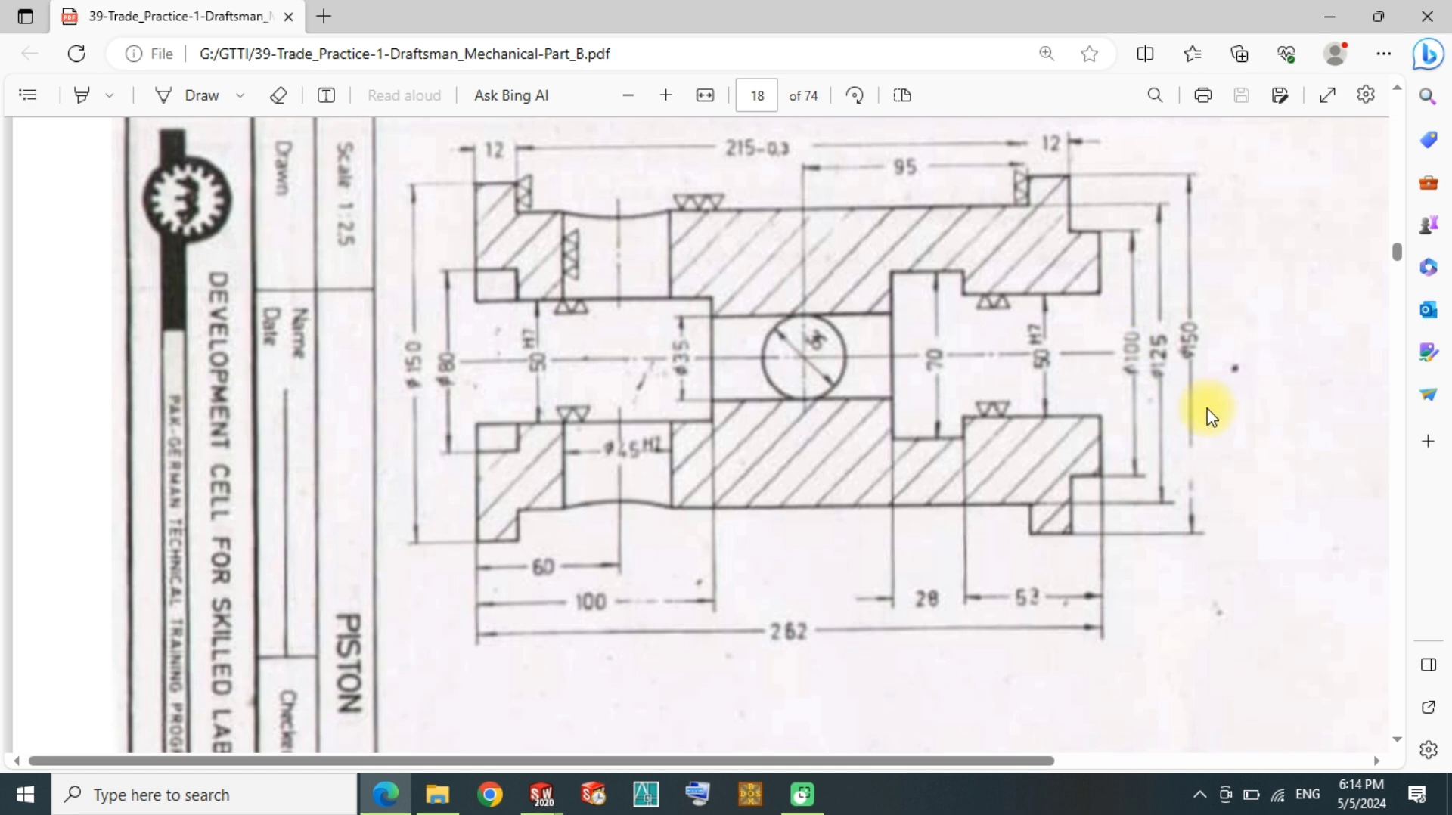
Step: Scroll the piston reference PDF down to its Task notes, then return to SOLIDWORKS
{"action": "scroll", "coordinate": [1046, 476], "scroll_direction": "down", "scroll_amount": 2}
{"action": "scroll", "coordinate": [1046, 476], "scroll_direction": "right", "scroll_amount": 2}
{"action": "scroll", "coordinate": [1092, 509], "scroll_direction": "down", "scroll_amount": 4}
{"action": "scroll", "coordinate": [1092, 509], "scroll_direction": "right", "scroll_amount": 3}
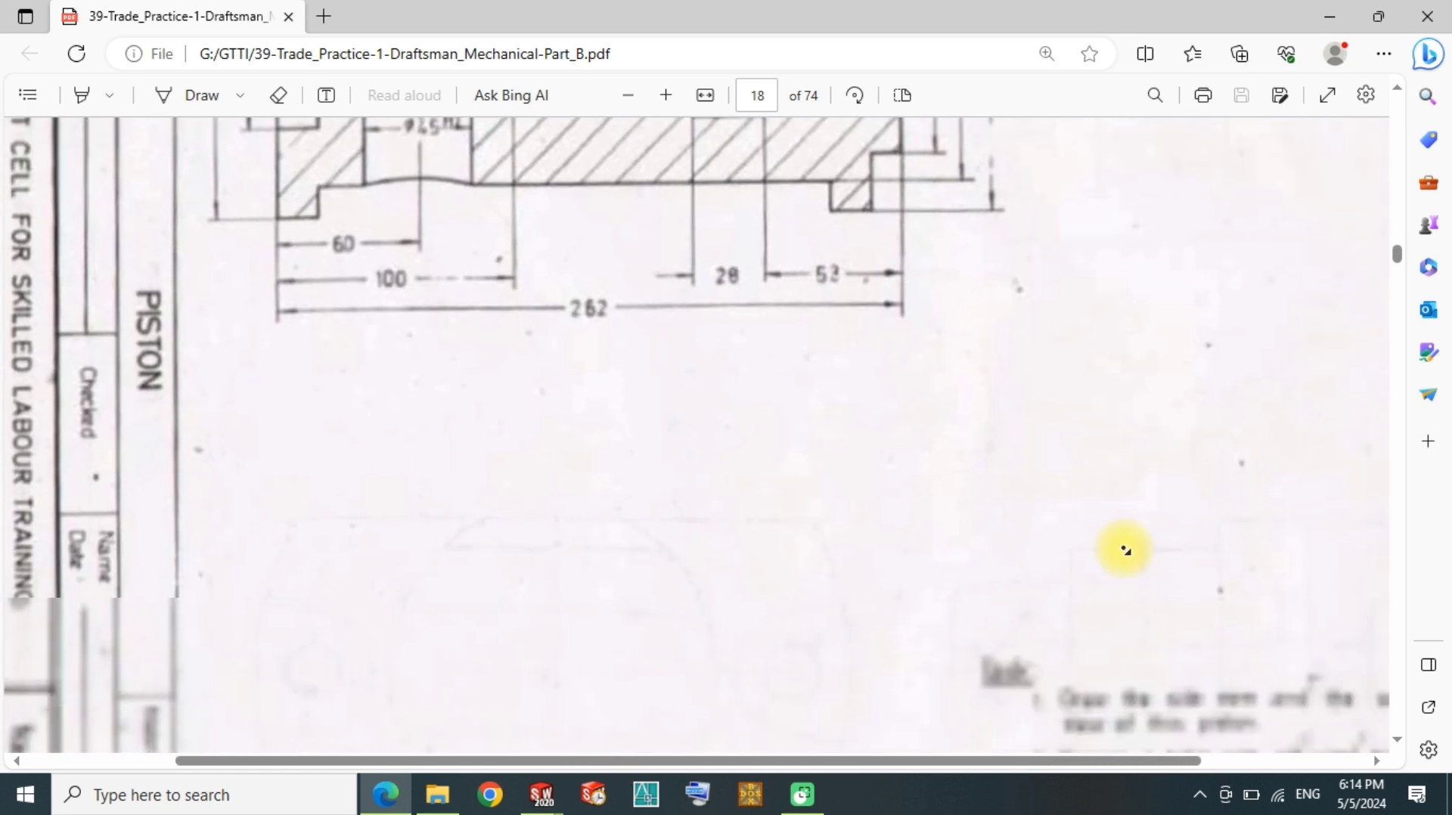
{"action": "scroll", "coordinate": [1125, 551], "scroll_direction": "down", "scroll_amount": 3}
{"action": "scroll", "coordinate": [1125, 551], "scroll_direction": "right", "scroll_amount": 3}
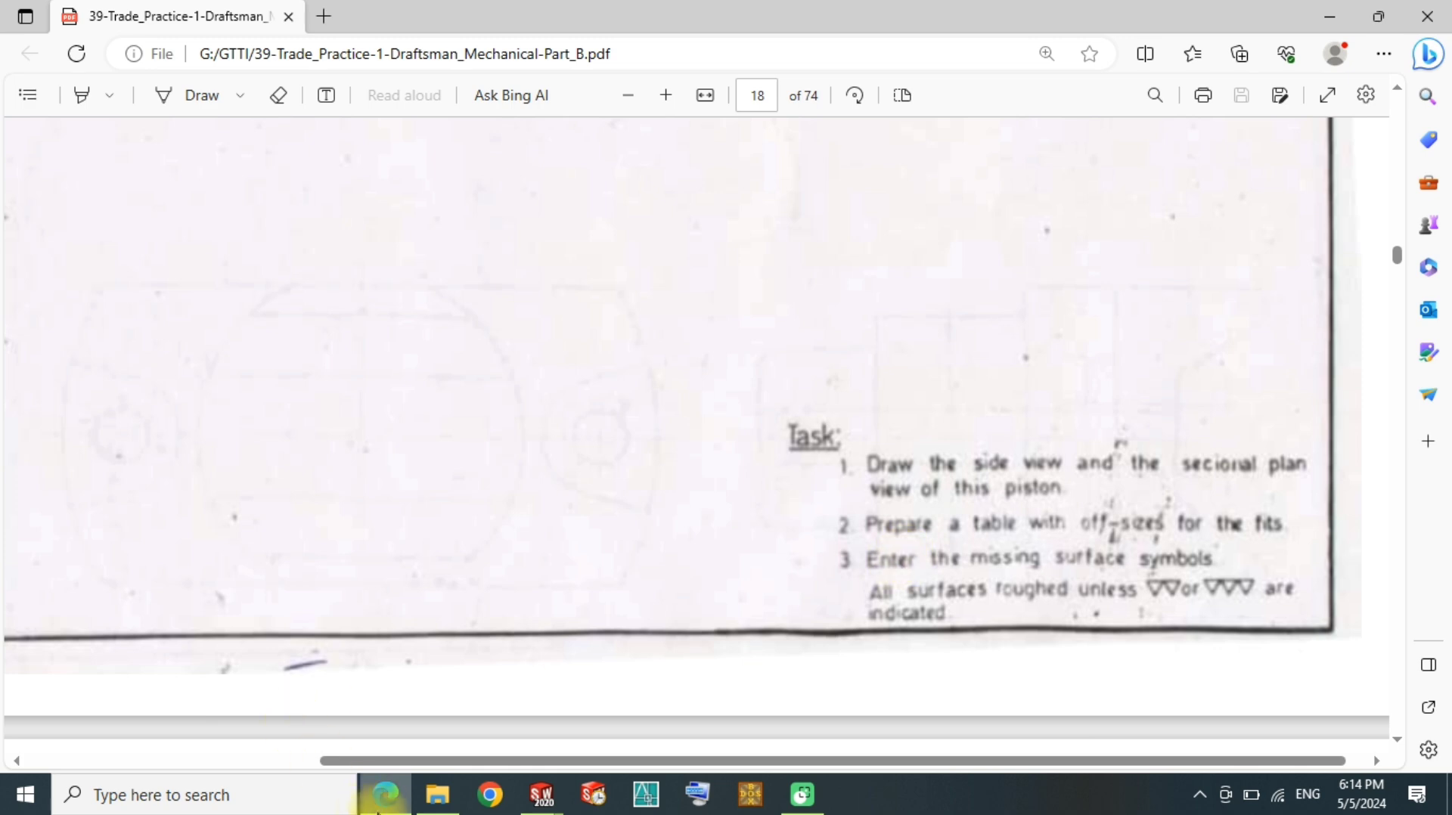
{"action": "mouse_move", "coordinate": [541, 796]}
{"action": "left_click", "coordinate": [424, 703]}
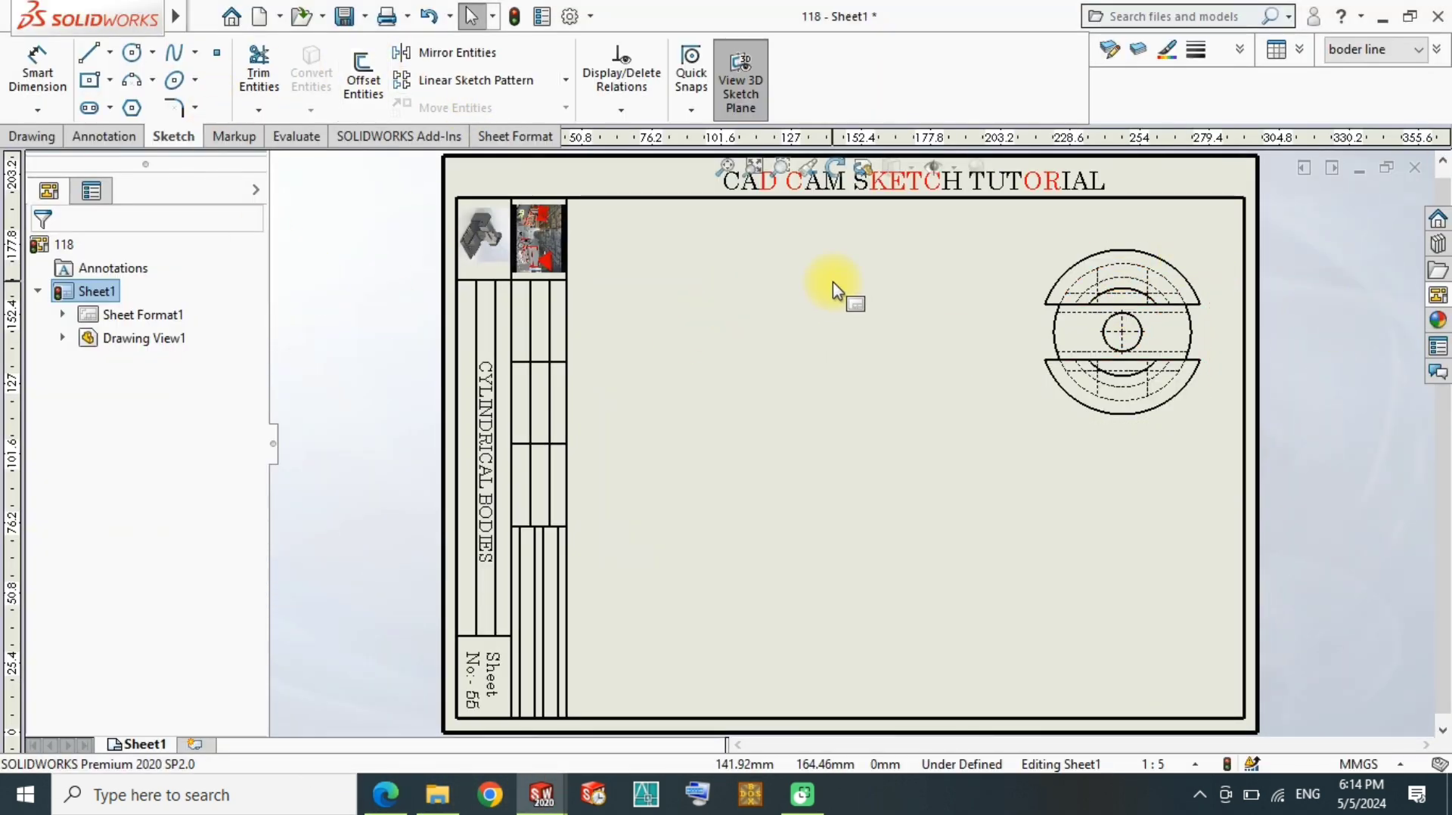
Step: Cut vertically through the front view's circle centre, place section A-A to its left, and hide the cutting line
{"action": "right_click_drag", "start_coordinate": [719, 406], "coordinate": [720, 360]}
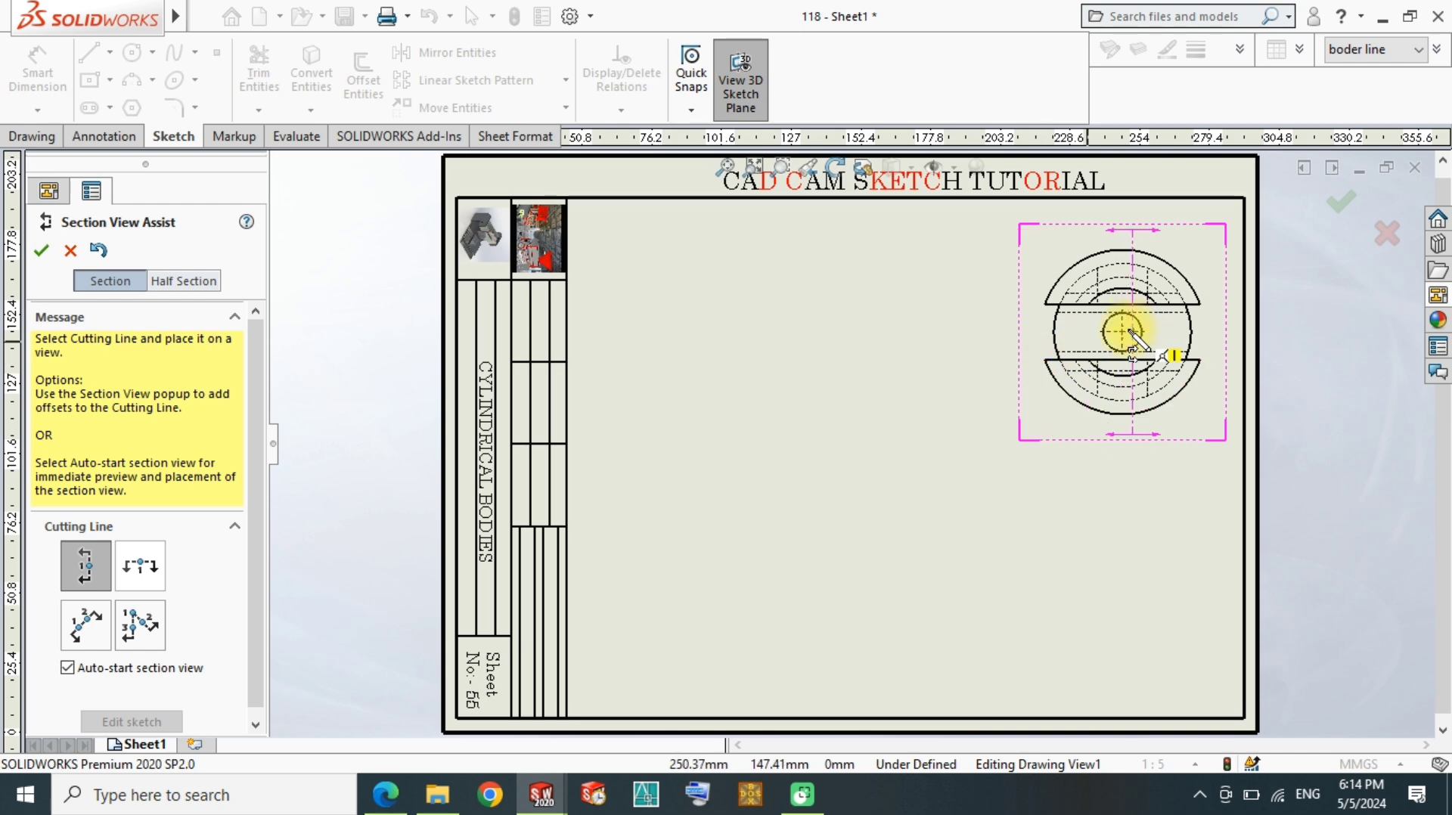
{"action": "left_click", "coordinate": [1122, 332]}
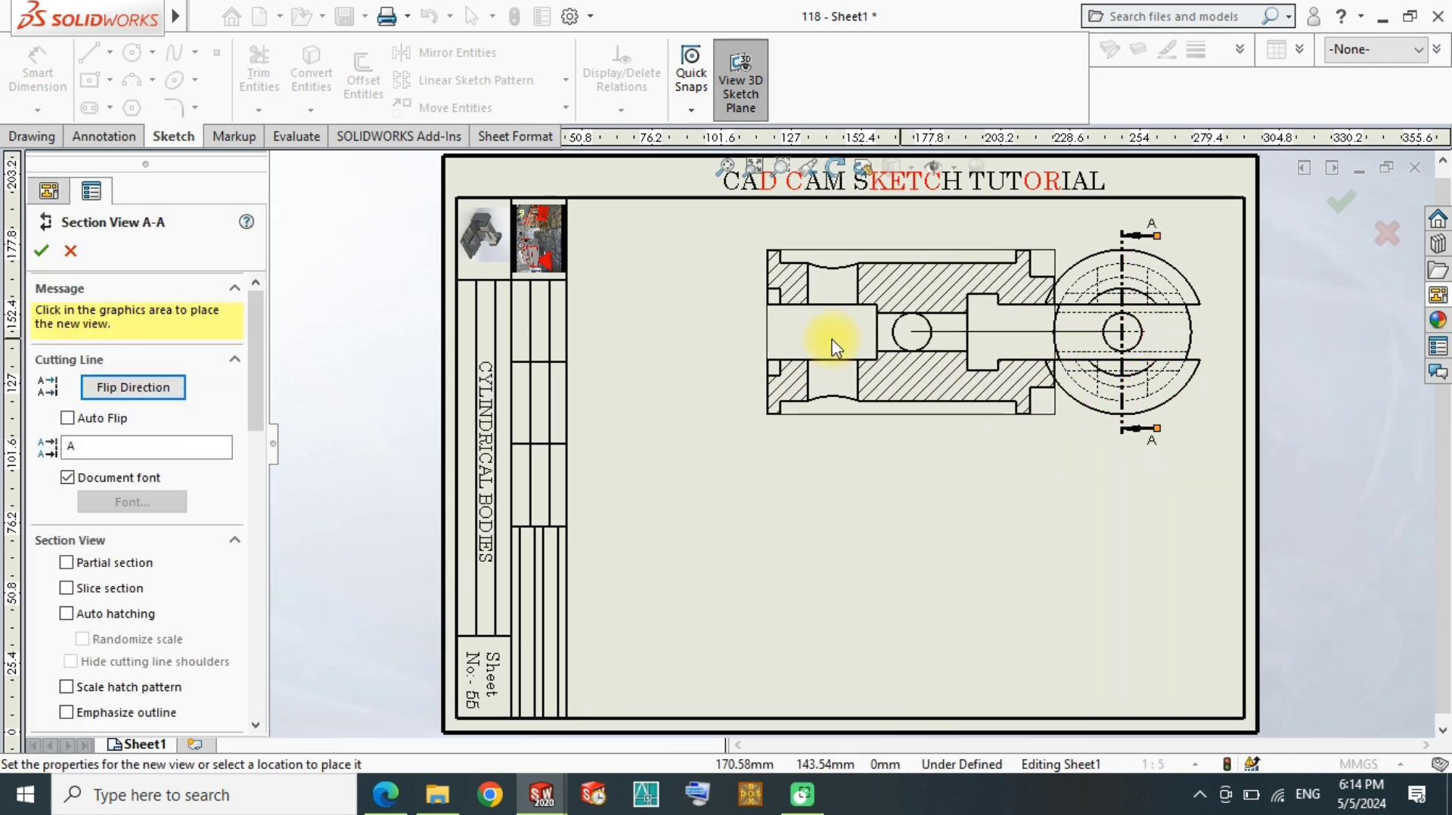
{"action": "left_click", "coordinate": [791, 349]}
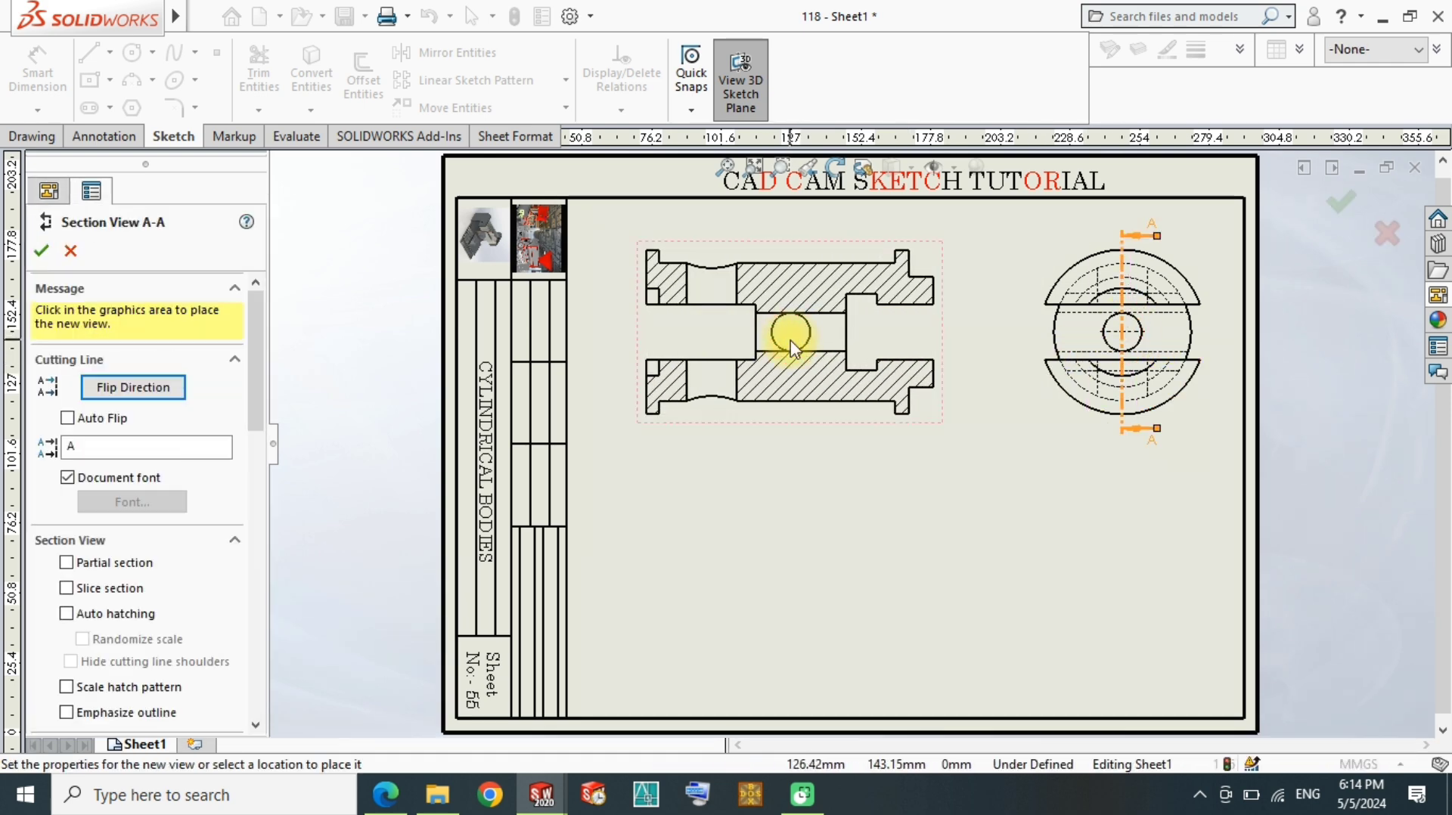
{"action": "left_click", "coordinate": [856, 559]}
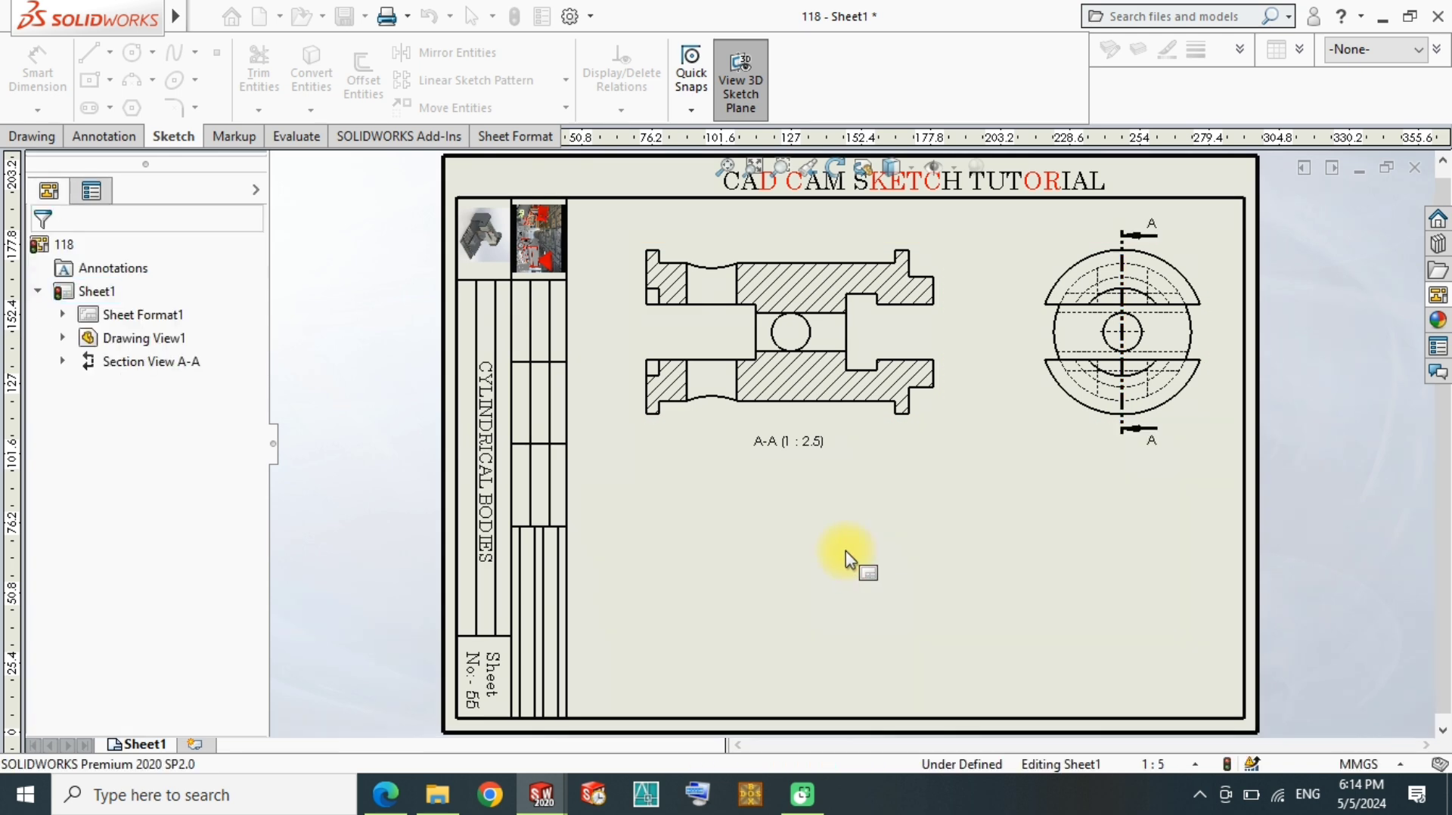
{"action": "left_click", "coordinate": [1125, 435]}
{"action": "right_click", "coordinate": [1127, 437]}
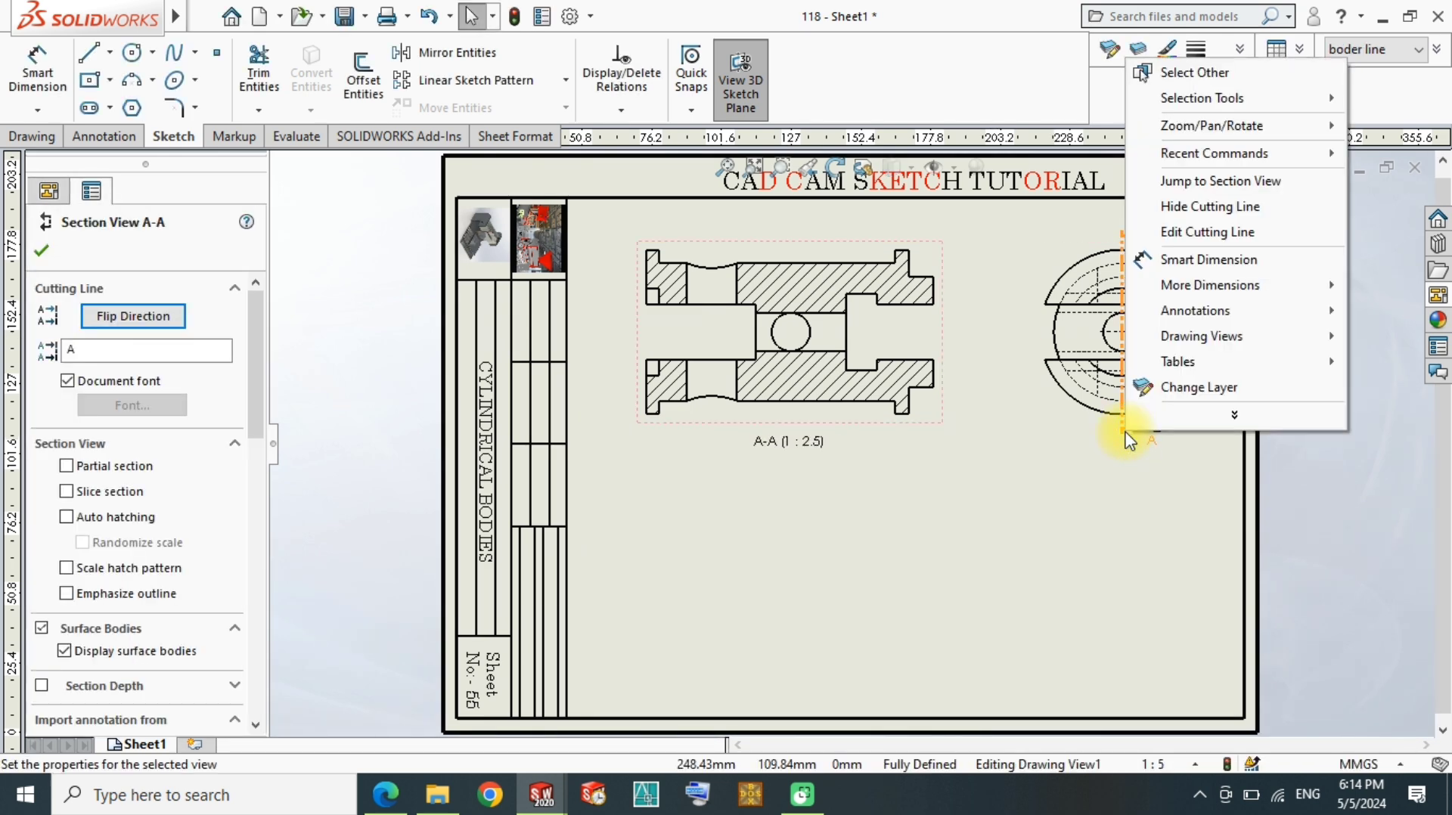
{"action": "left_click", "coordinate": [1207, 207]}
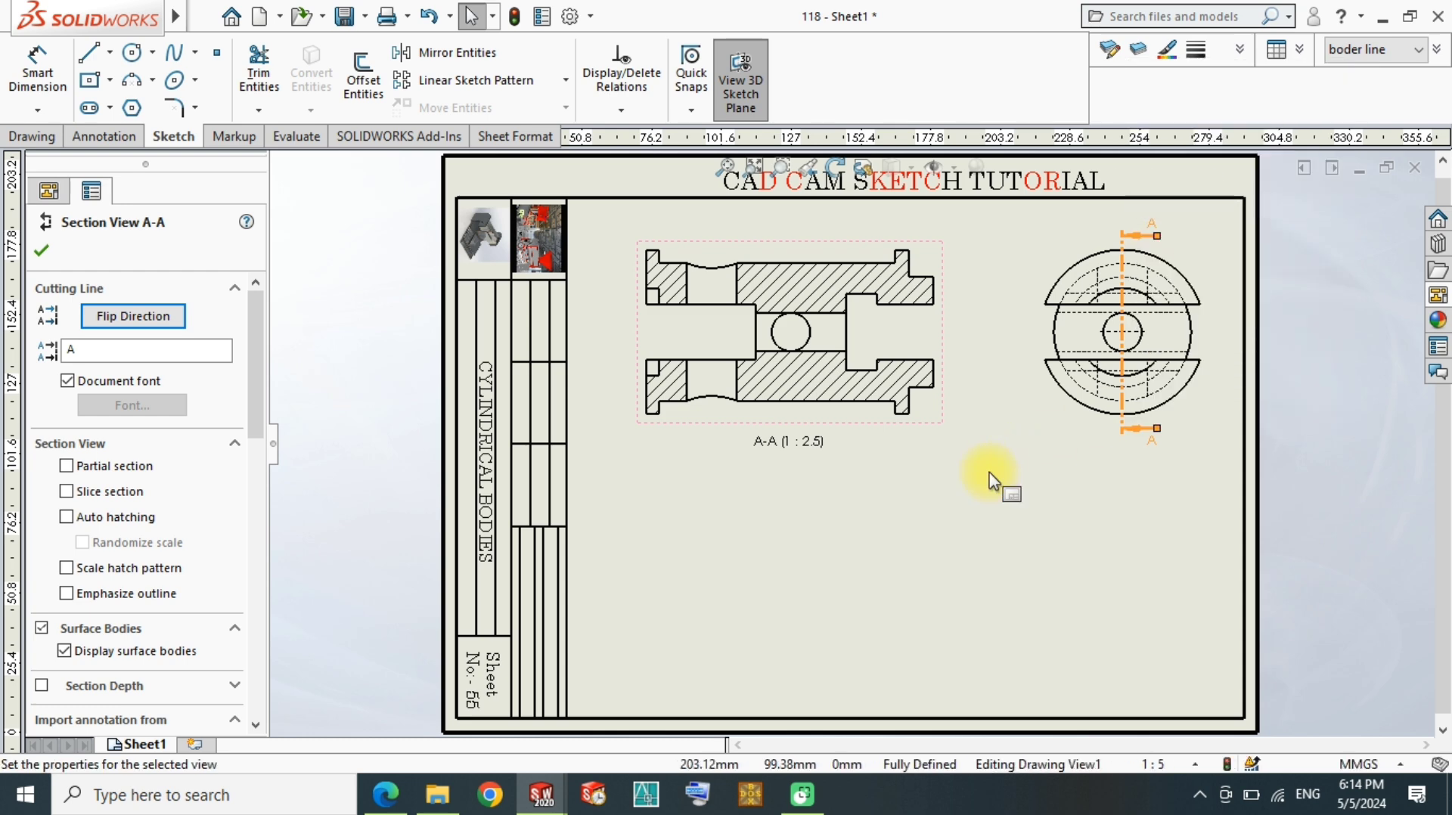
Step: Cut horizontally through view A-A's centre, flip direction, and place section B-B below it
{"action": "left_click", "coordinate": [972, 512]}
{"action": "right_click_drag", "start_coordinate": [973, 514], "coordinate": [675, 614]}
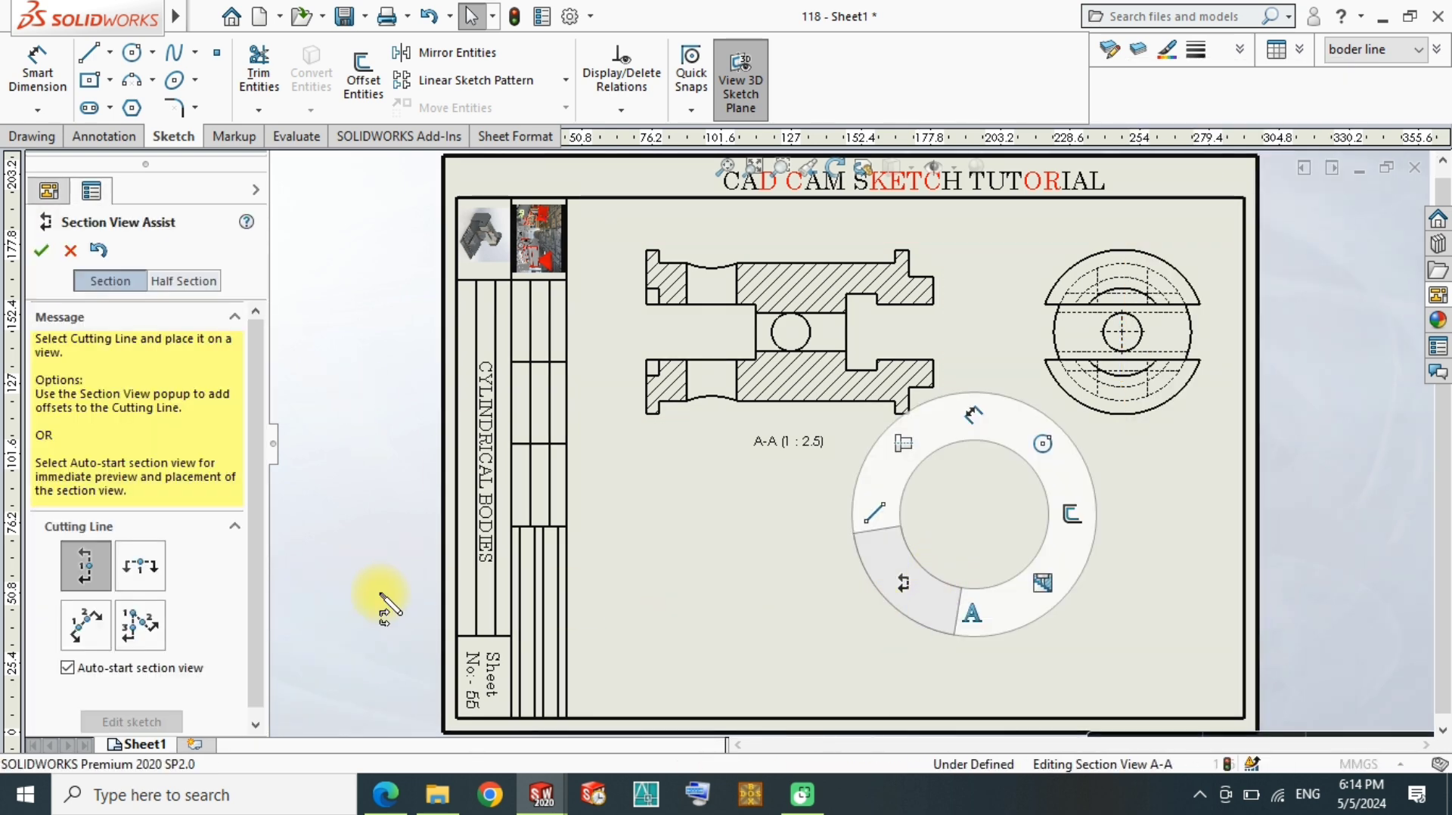
{"action": "left_click", "coordinate": [140, 565]}
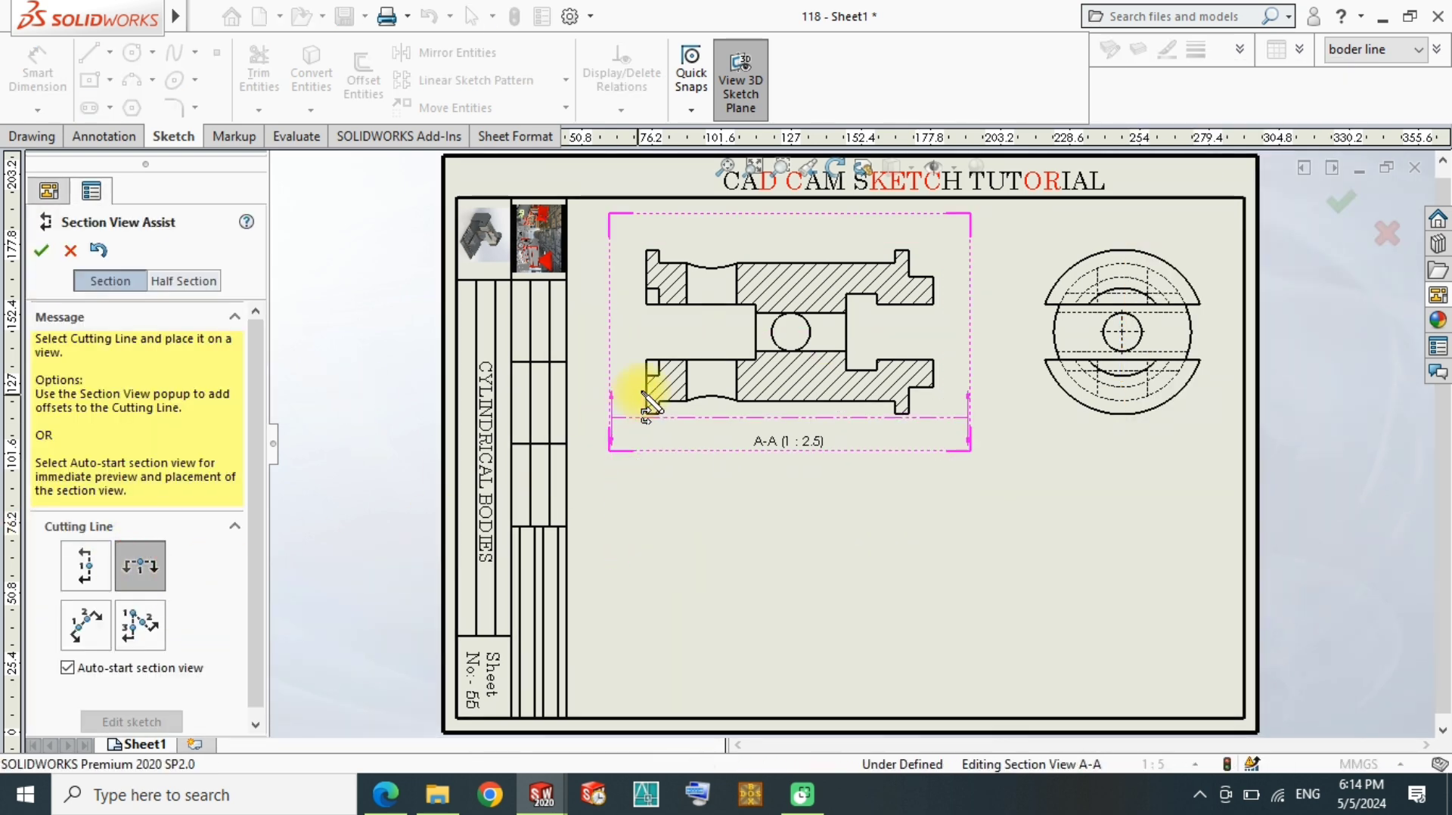
{"action": "left_click", "coordinate": [792, 331]}
{"action": "left_click", "coordinate": [131, 403]}
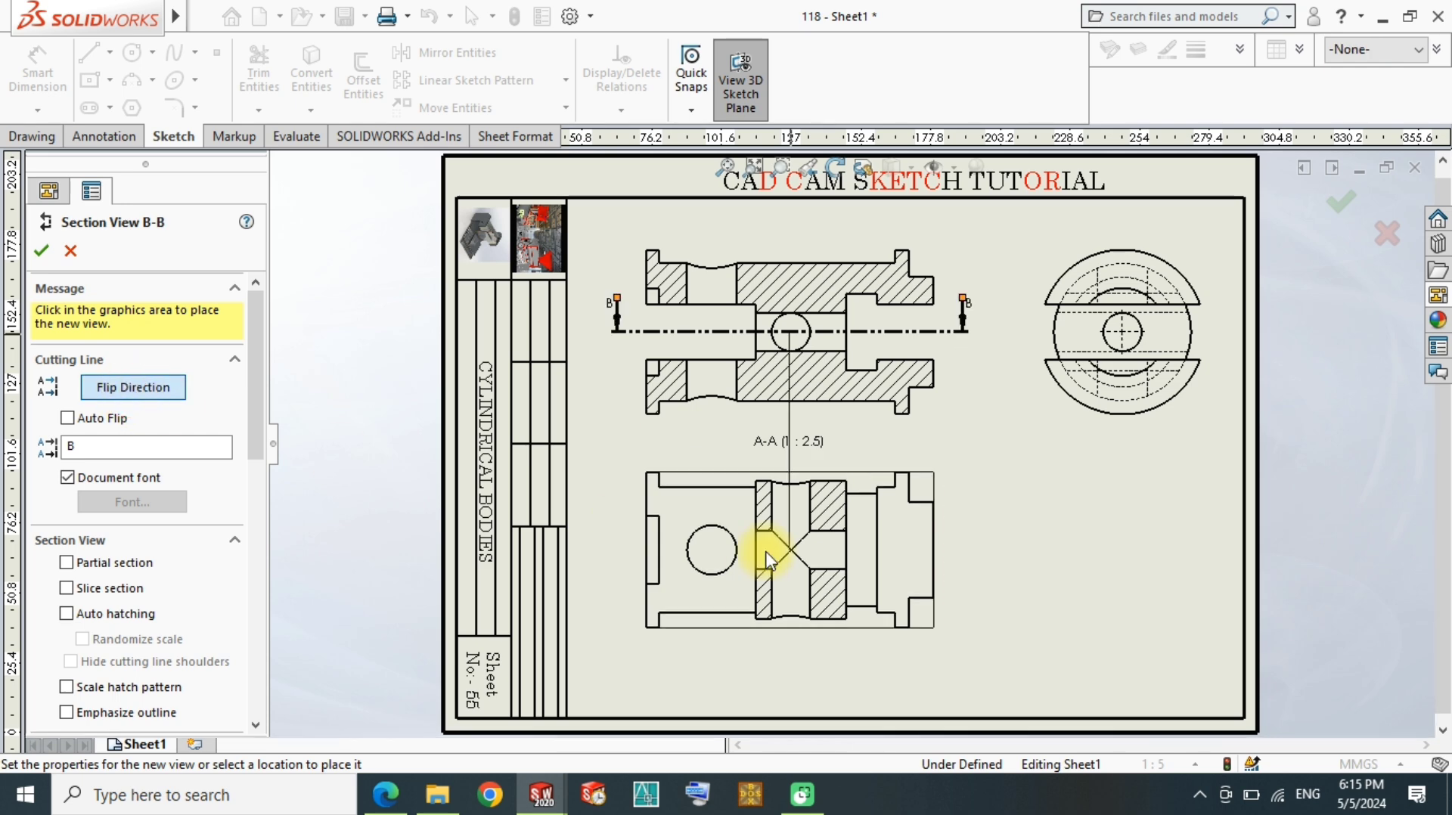
{"action": "left_click", "coordinate": [802, 581]}
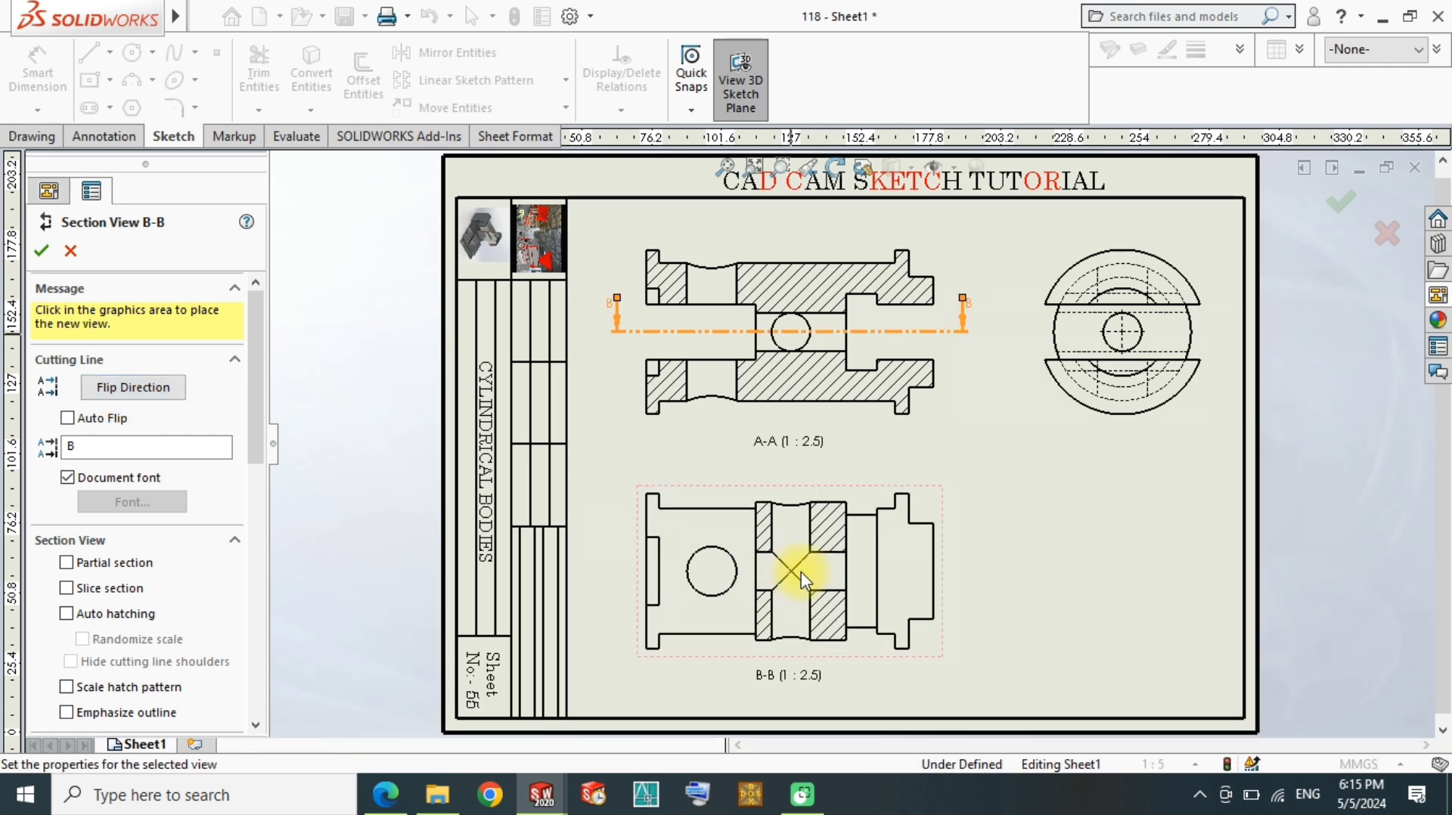
{"action": "left_click", "coordinate": [975, 495]}
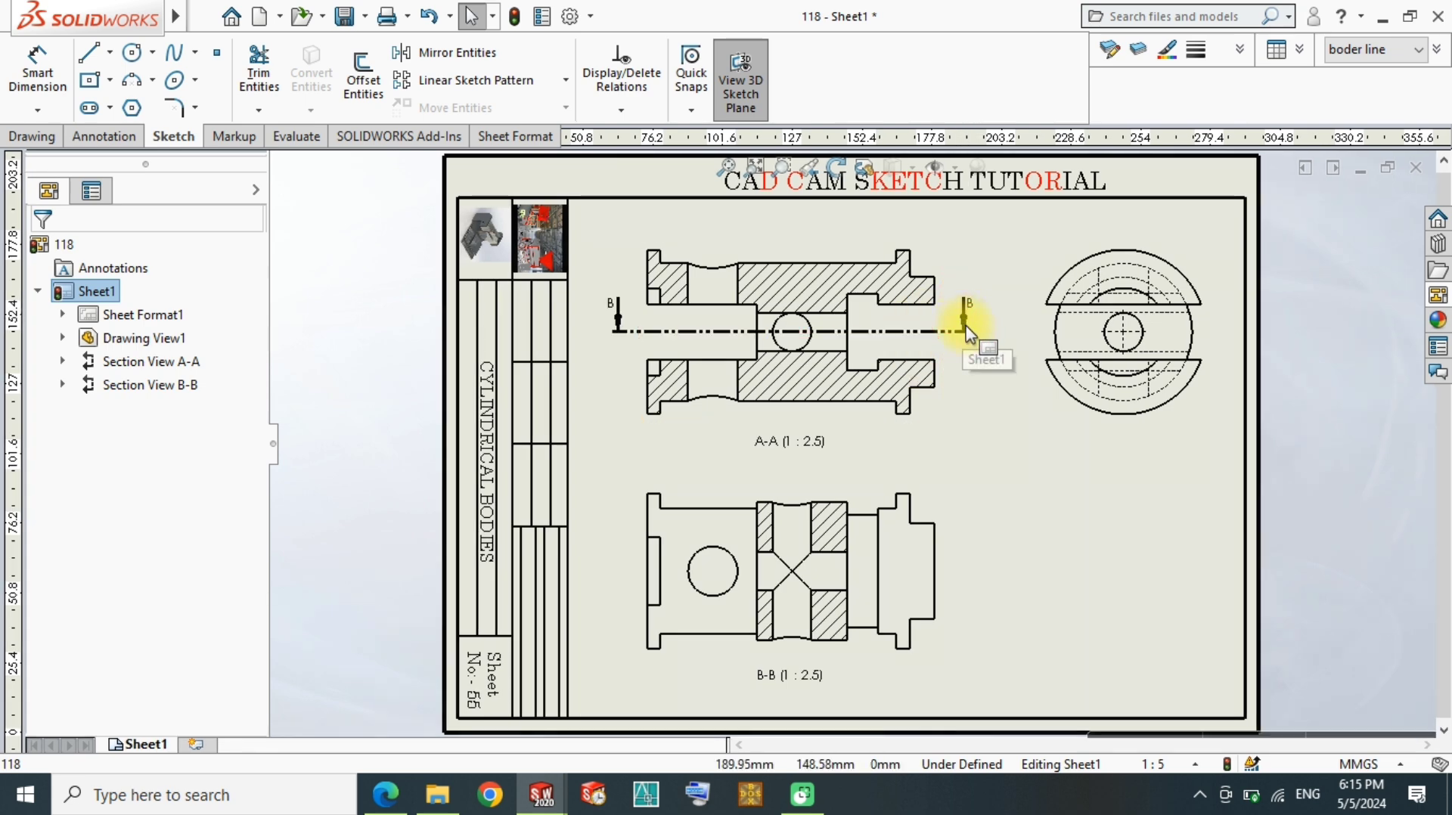
Step: Hide the B-B cutting line
{"action": "scroll", "coordinate": [962, 321], "scroll_direction": "down", "scroll_amount": 4}
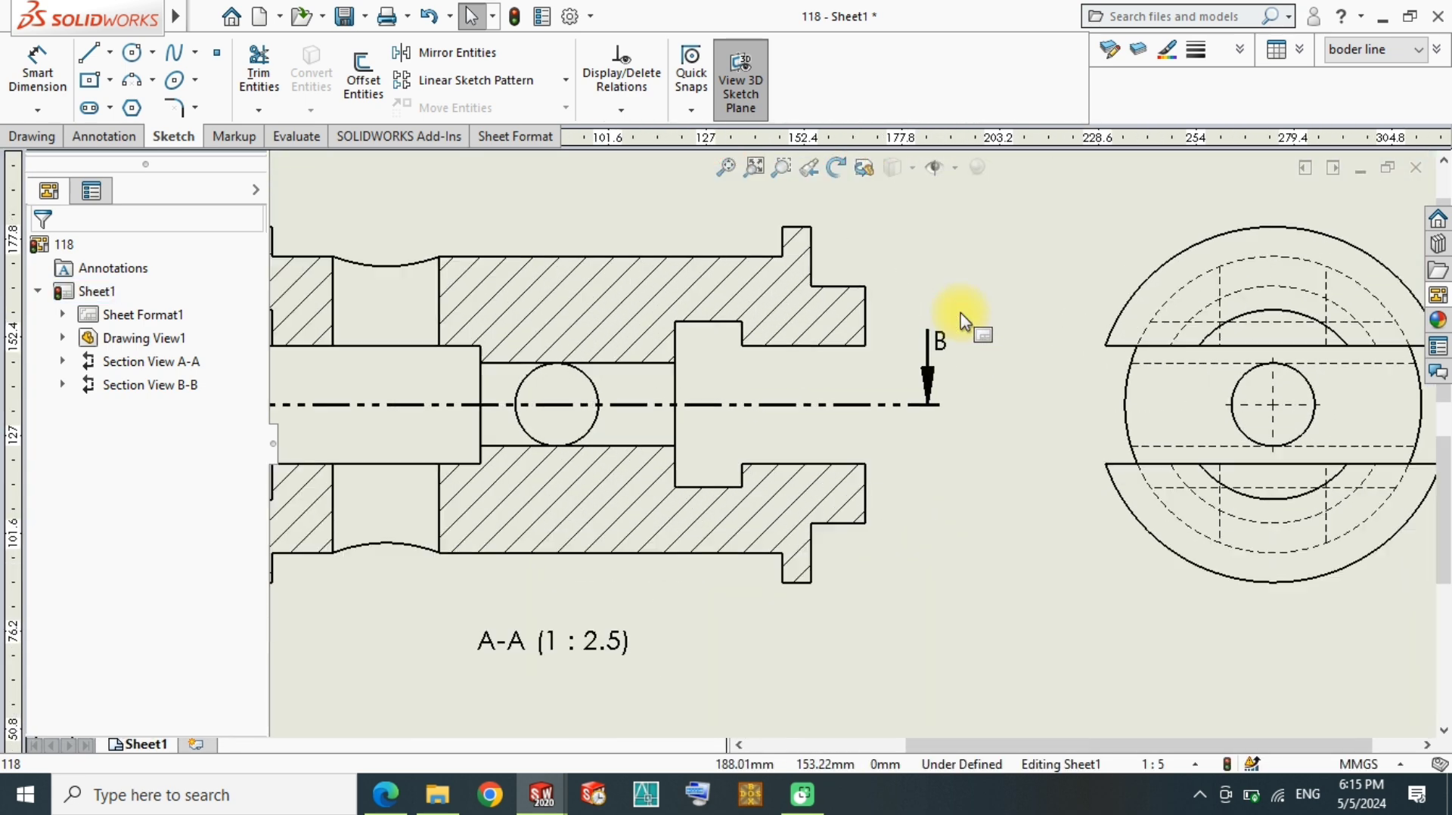
{"action": "left_click", "coordinate": [919, 403]}
{"action": "right_click", "coordinate": [911, 407]}
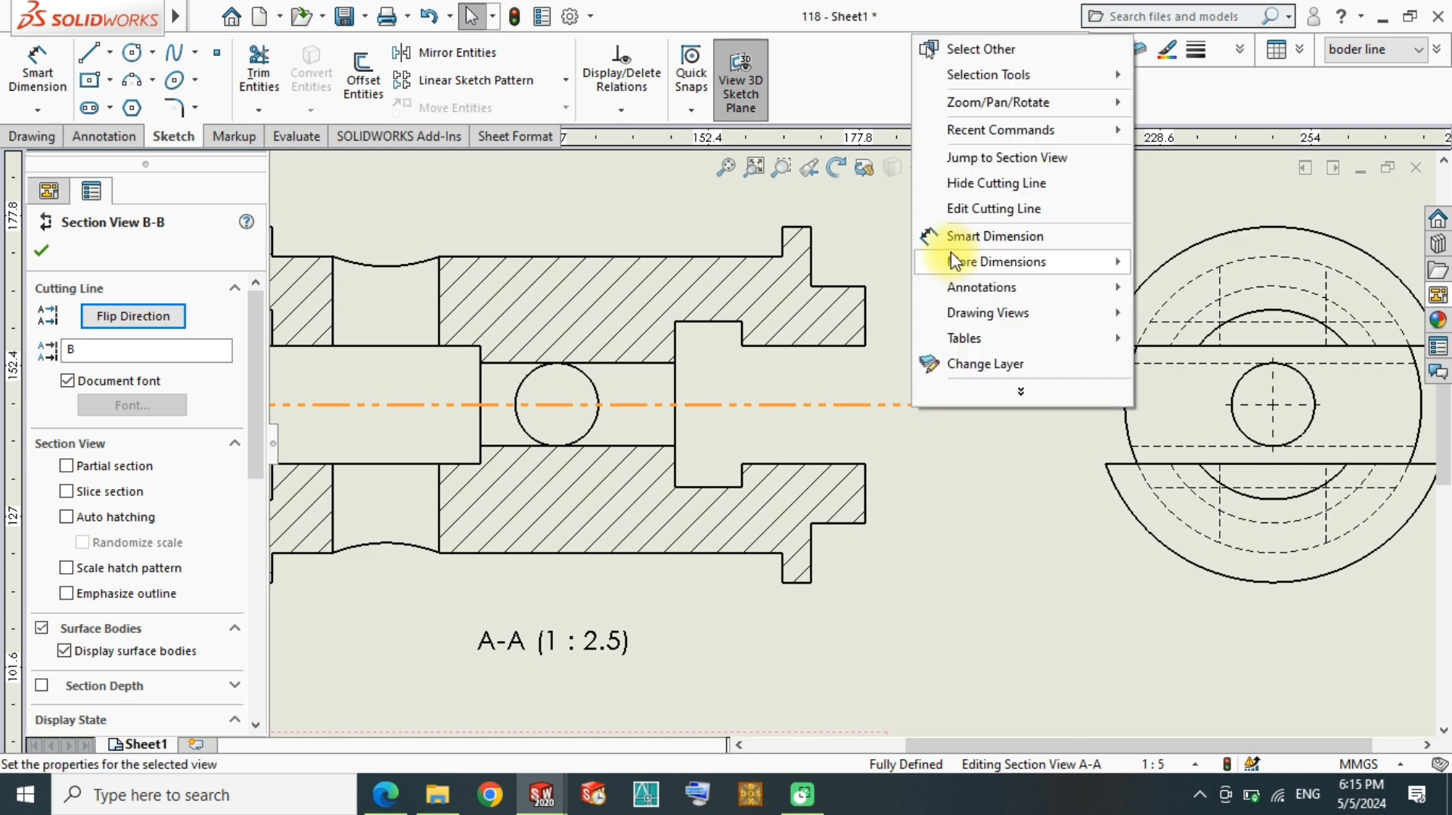
{"action": "left_click", "coordinate": [964, 184]}
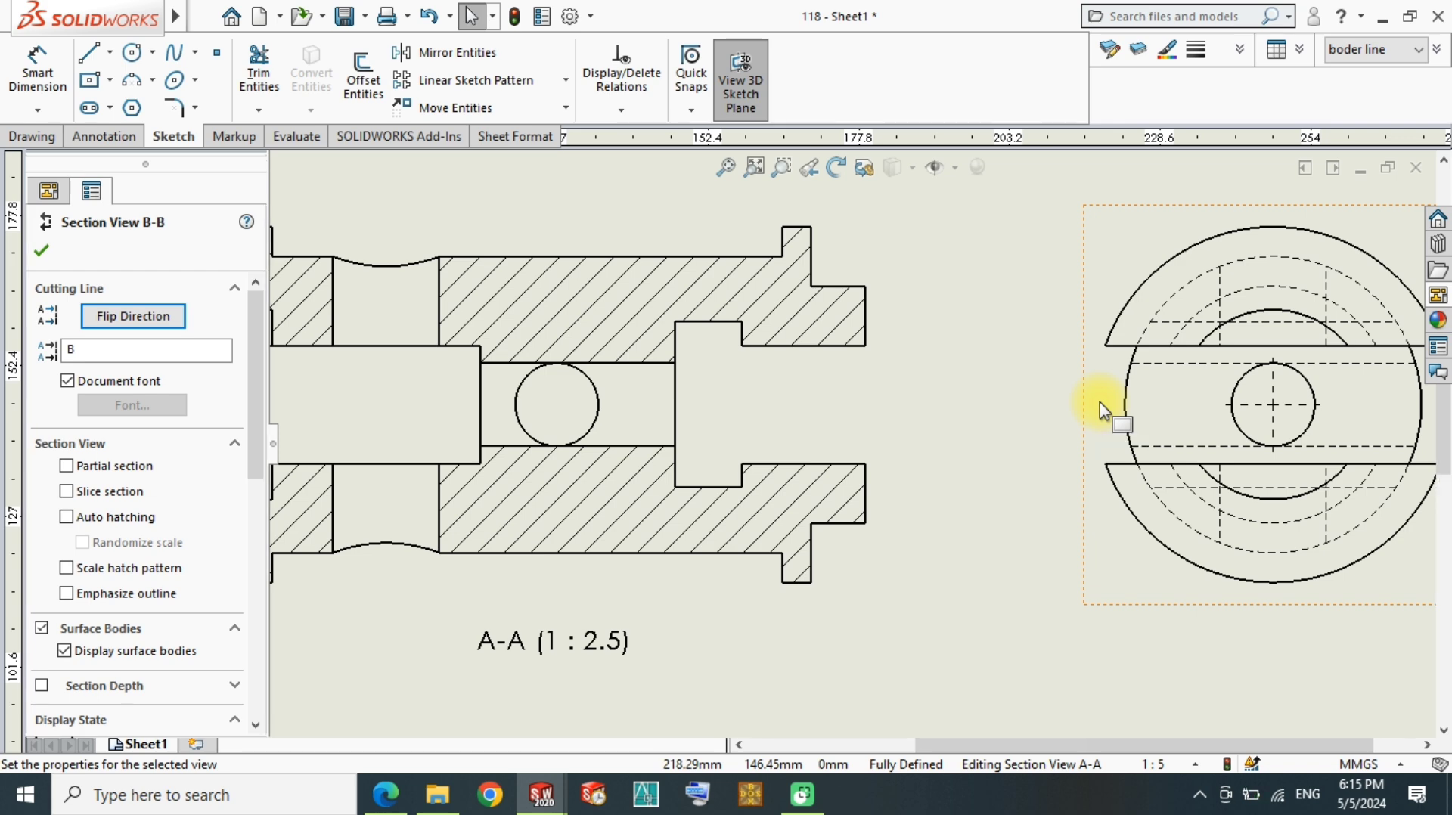
{"action": "scroll", "coordinate": [1031, 422], "scroll_direction": "up", "scroll_amount": 3}
Step: Remove the scale text from the A-A label and set its font to Century Schoolbook
{"action": "scroll", "coordinate": [930, 509], "scroll_direction": "down", "scroll_amount": 2}
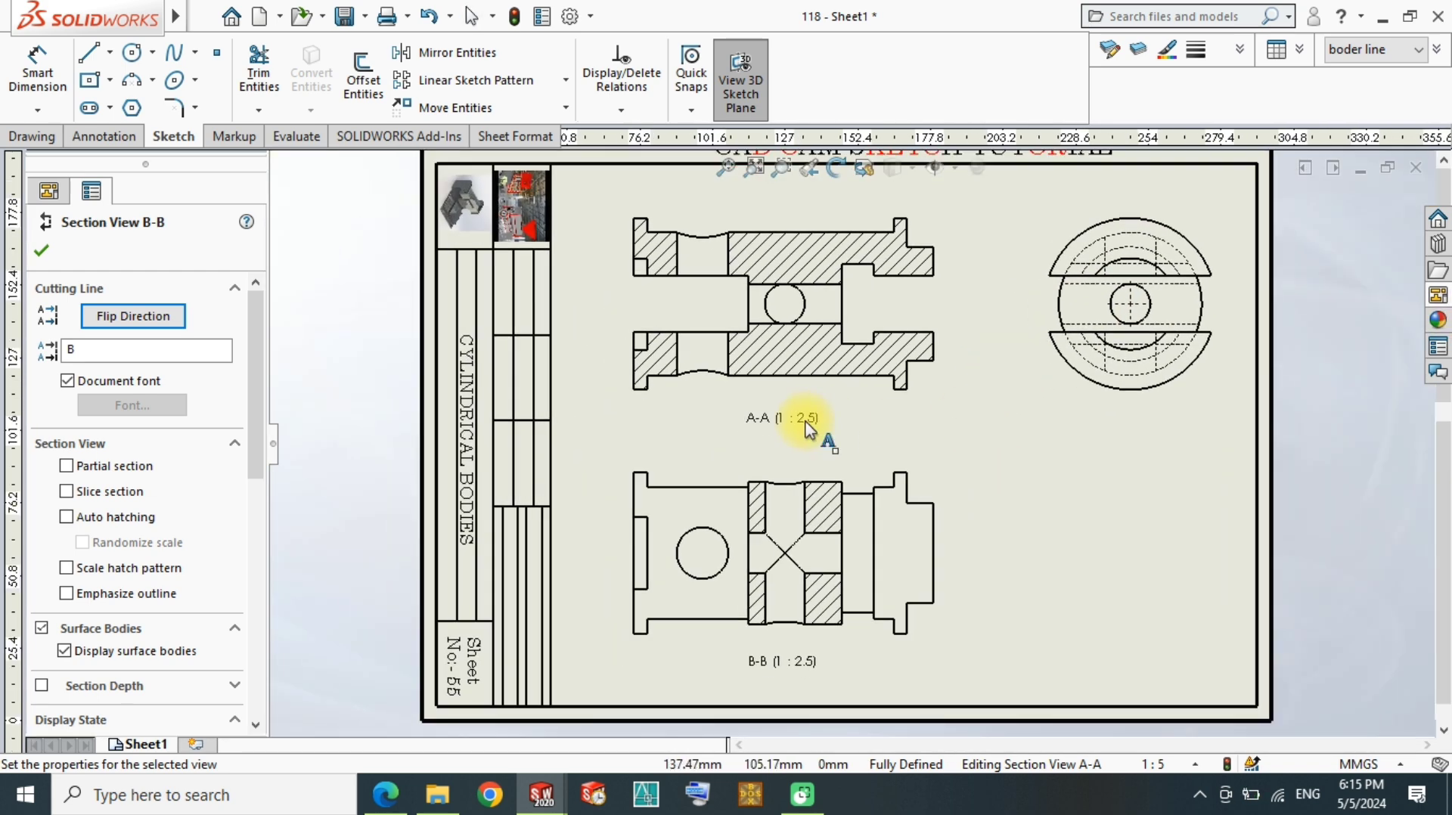
{"action": "scroll", "coordinate": [816, 421], "scroll_direction": "down", "scroll_amount": 2}
{"action": "double_click", "coordinate": [822, 436]}
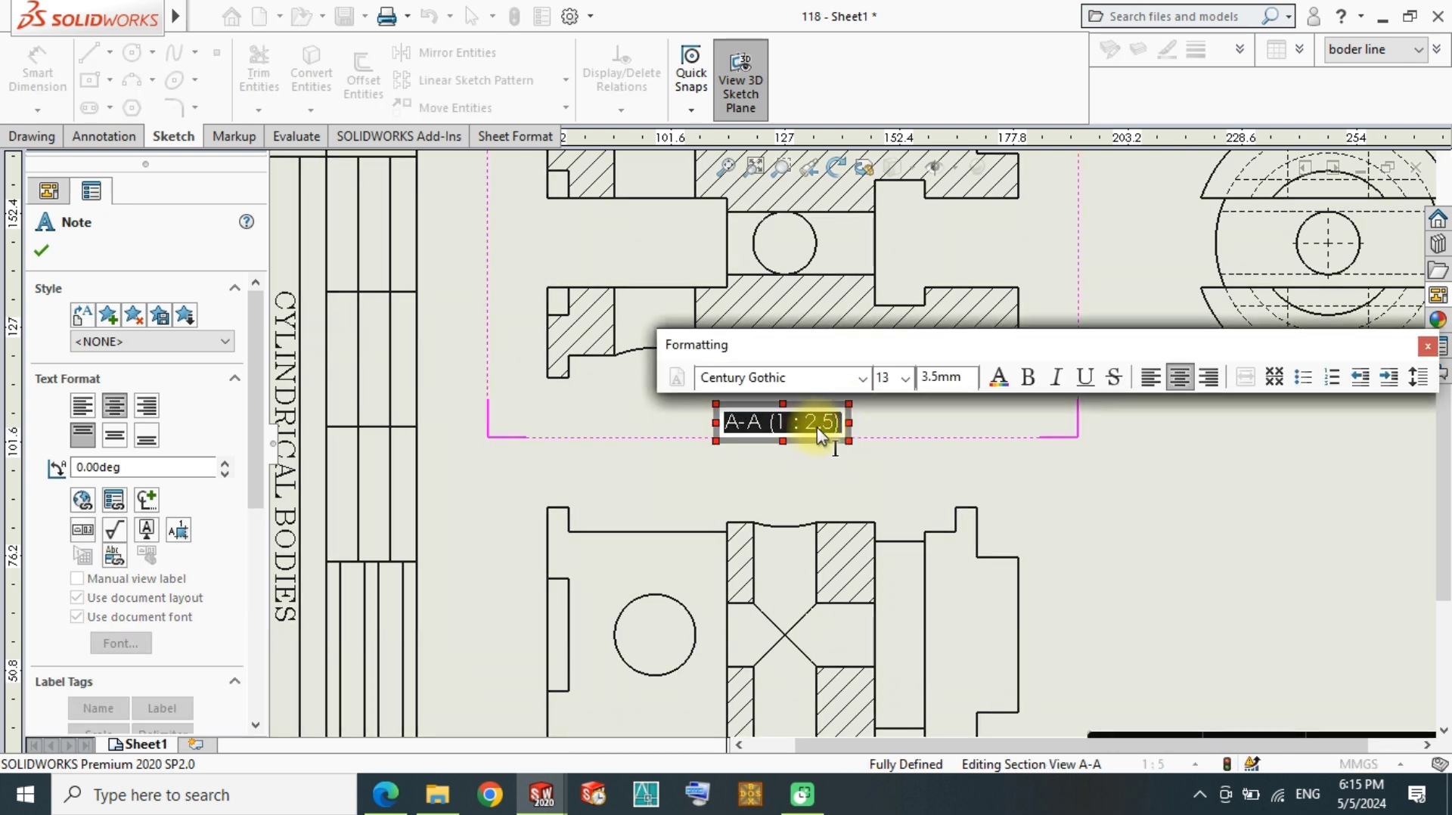
{"action": "left_click", "coordinate": [775, 380]}
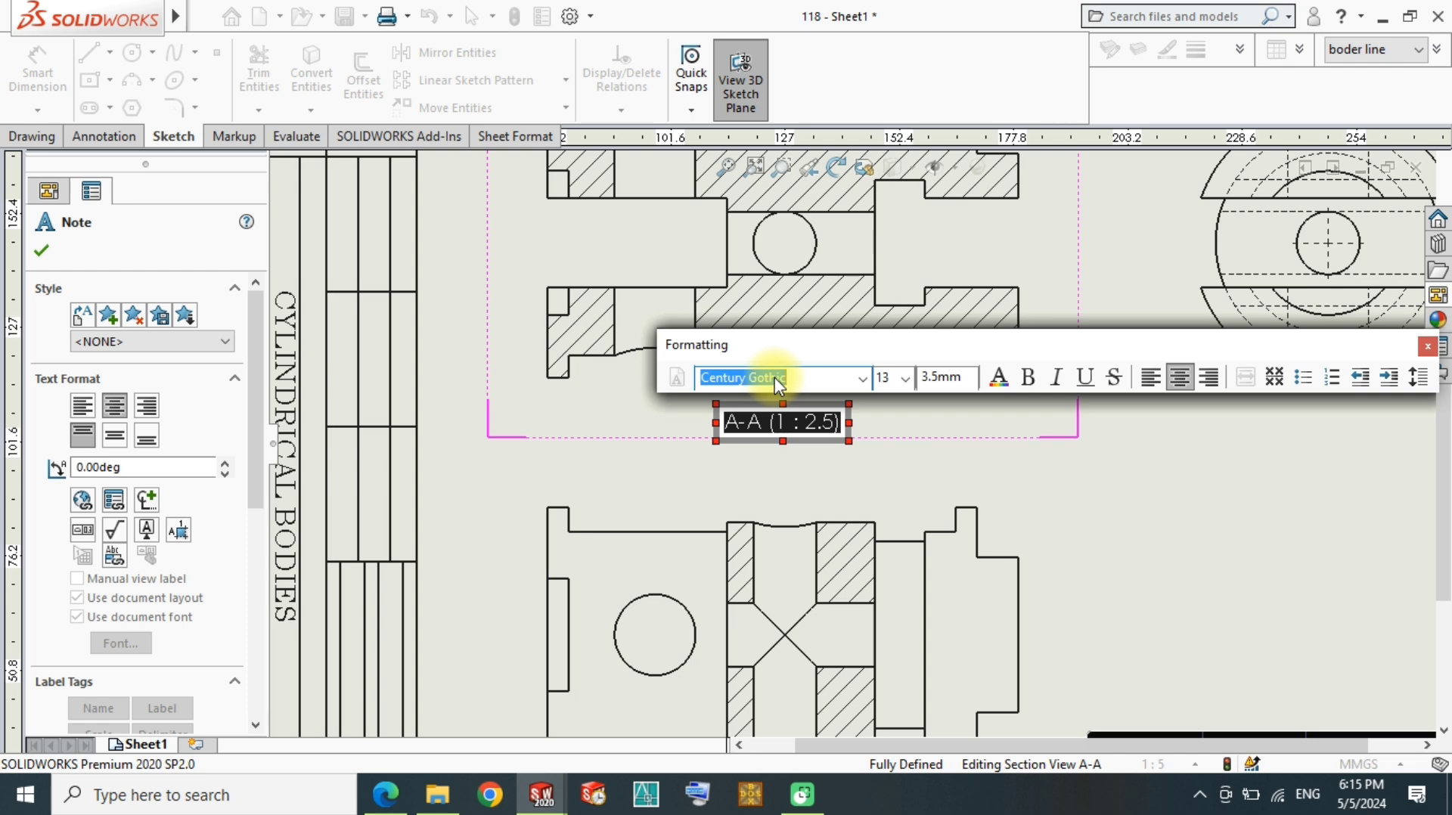
{"action": "key", "text": "Down"}
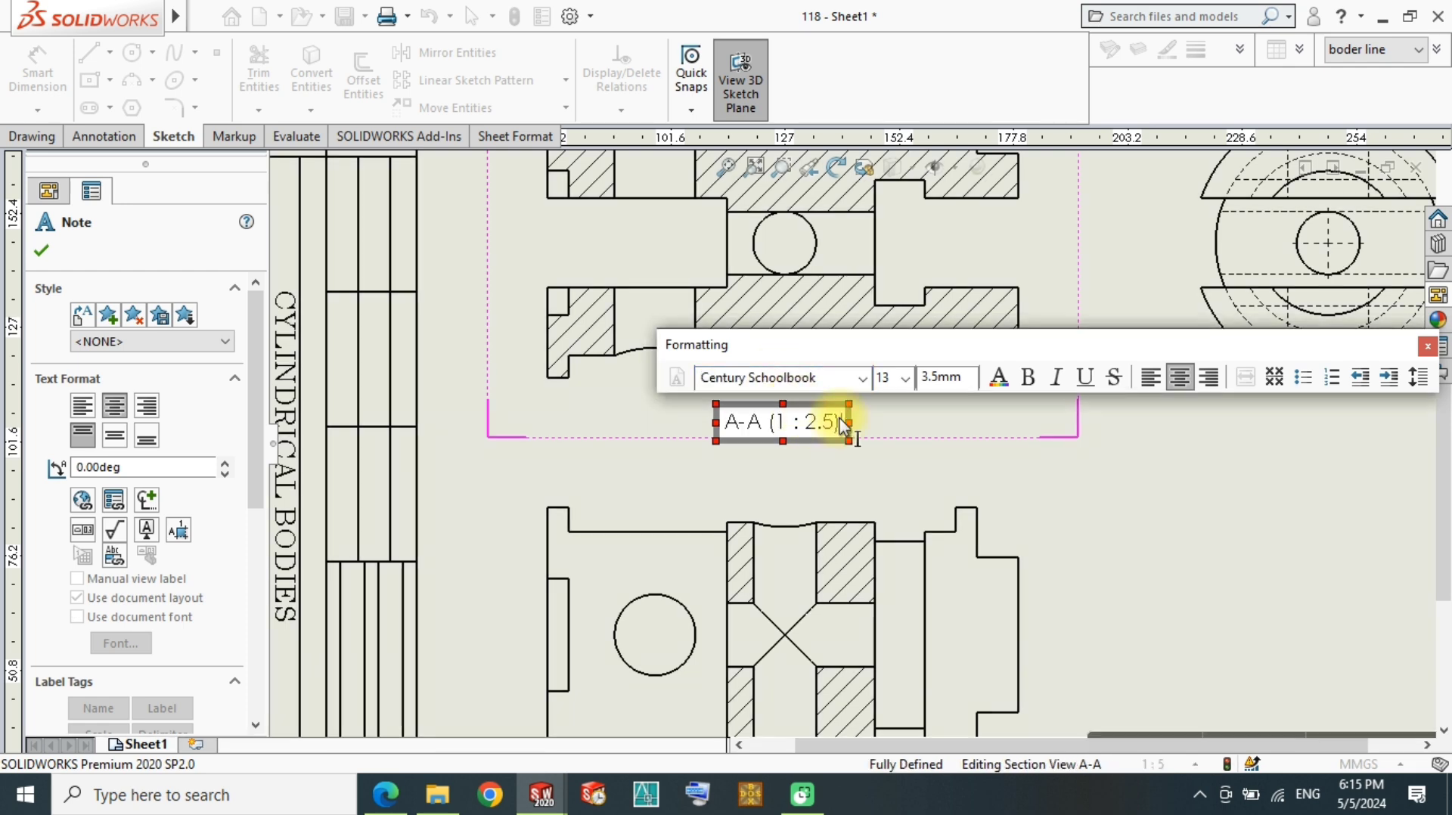
{"action": "left_click", "coordinate": [847, 452]}
{"action": "scroll", "coordinate": [842, 454], "scroll_direction": "up", "scroll_amount": 2}
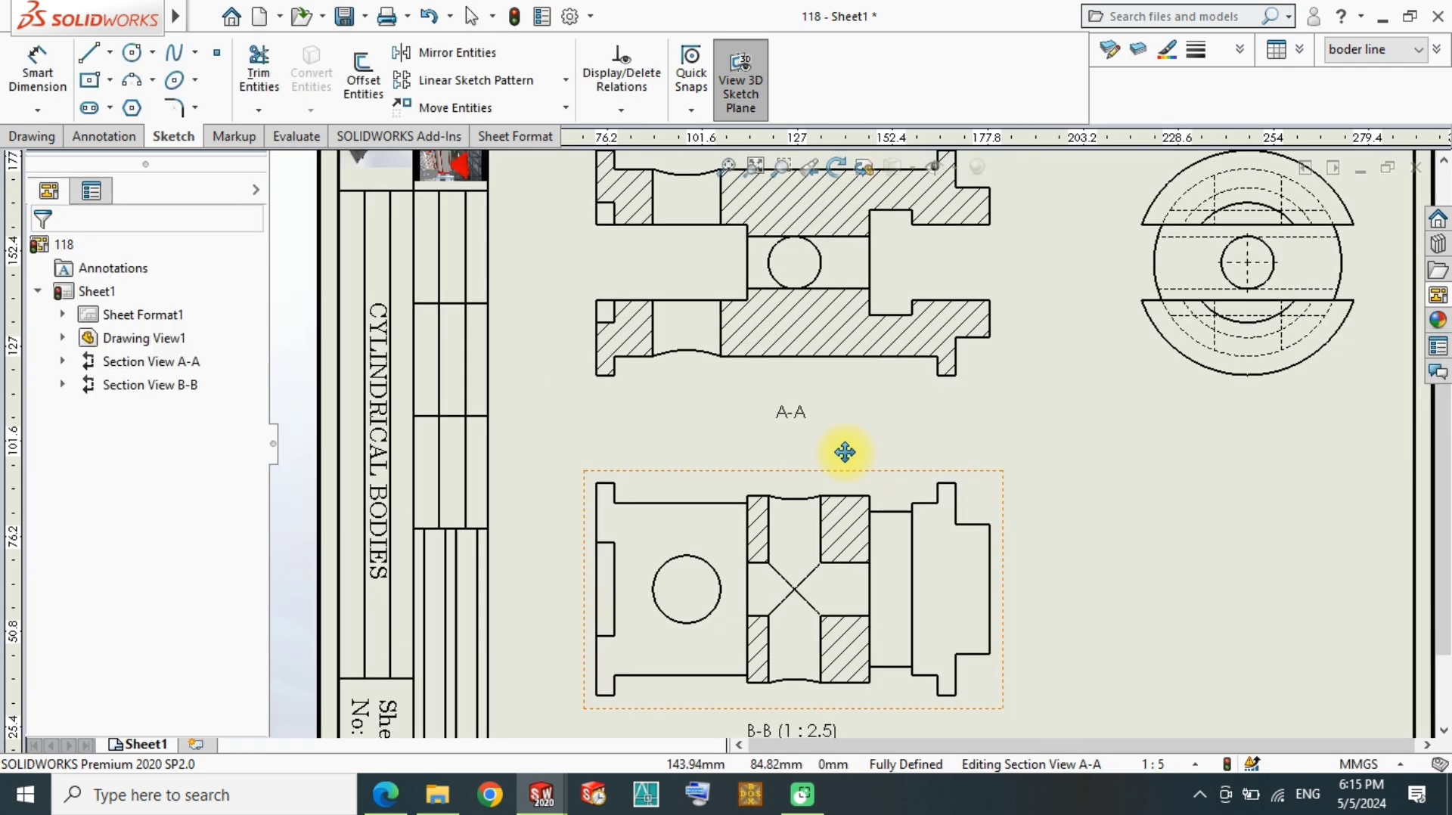
Step: Delete the '(1 : 2.5)' scale text from the B-B label so it reads just B-B
{"action": "left_click", "coordinate": [838, 568]}
{"action": "double_click", "coordinate": [839, 569]}
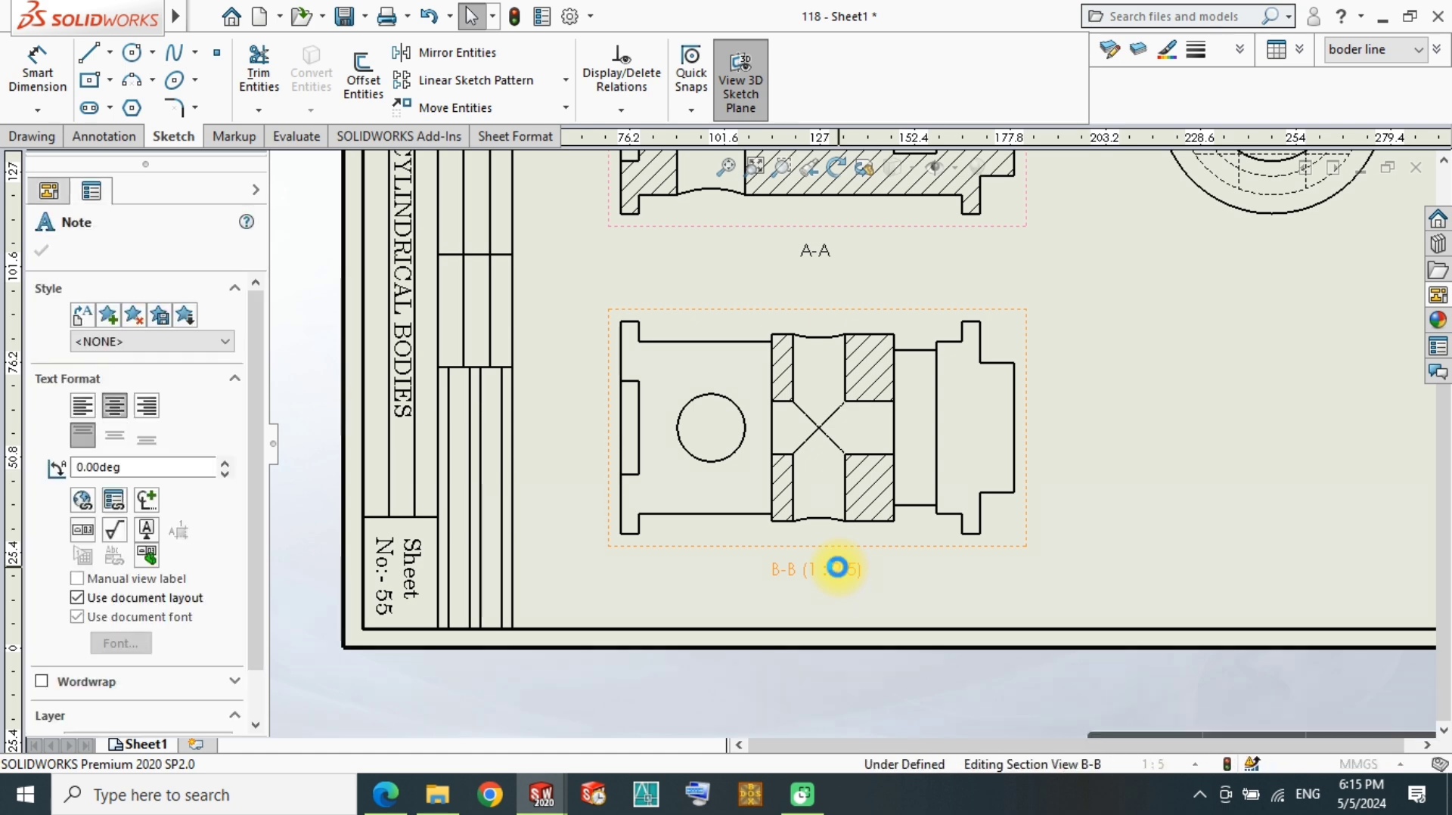
{"action": "scroll", "coordinate": [749, 537], "scroll_direction": "down", "scroll_amount": 1}
{"action": "left_click", "coordinate": [860, 569]}
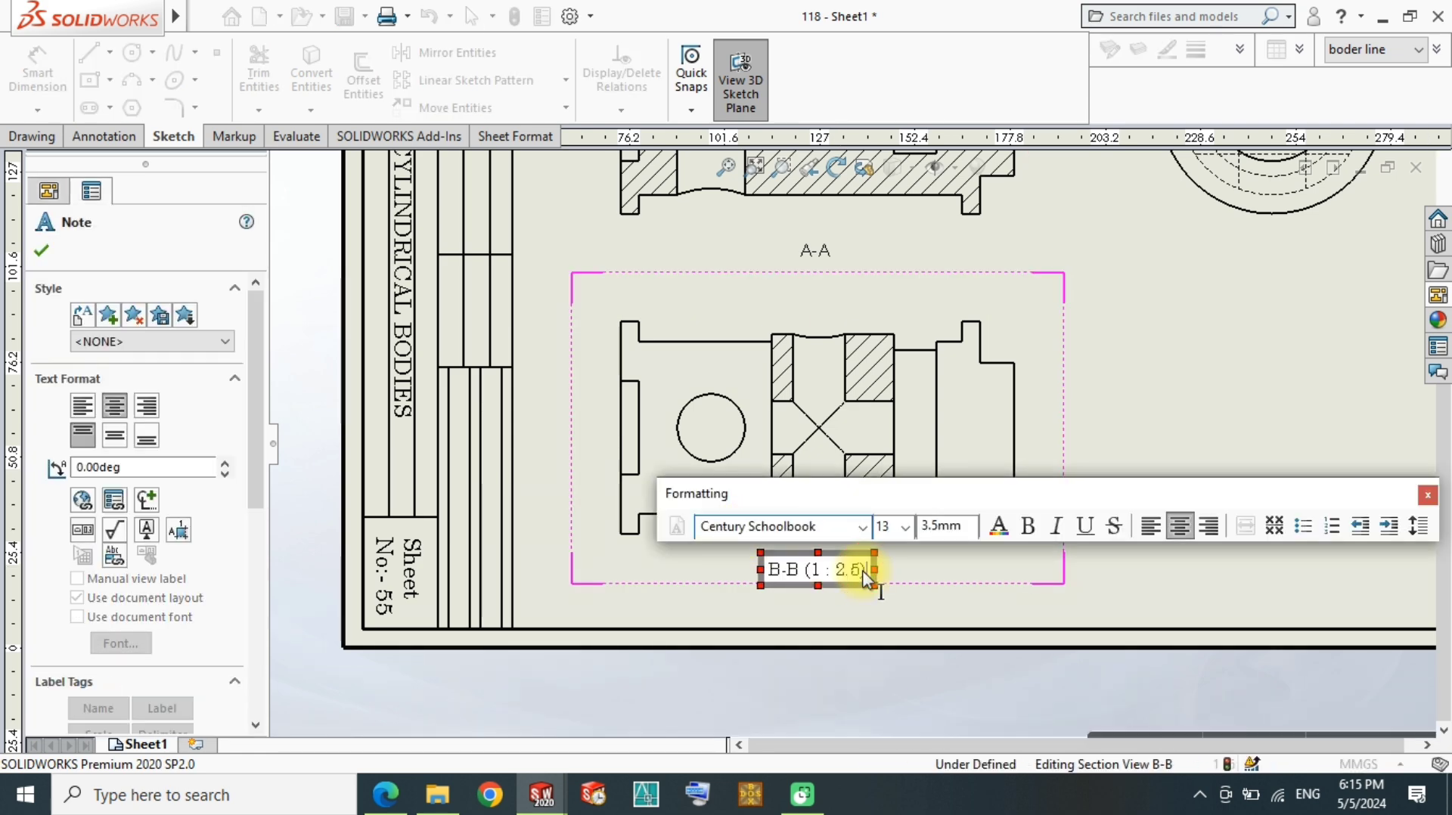
{"action": "key", "text": "BackSpace"}
{"action": "key", "text": "BackSpace"}
{"action": "key", "text": "BackSpace"}
{"action": "left_click", "coordinate": [1092, 592]}
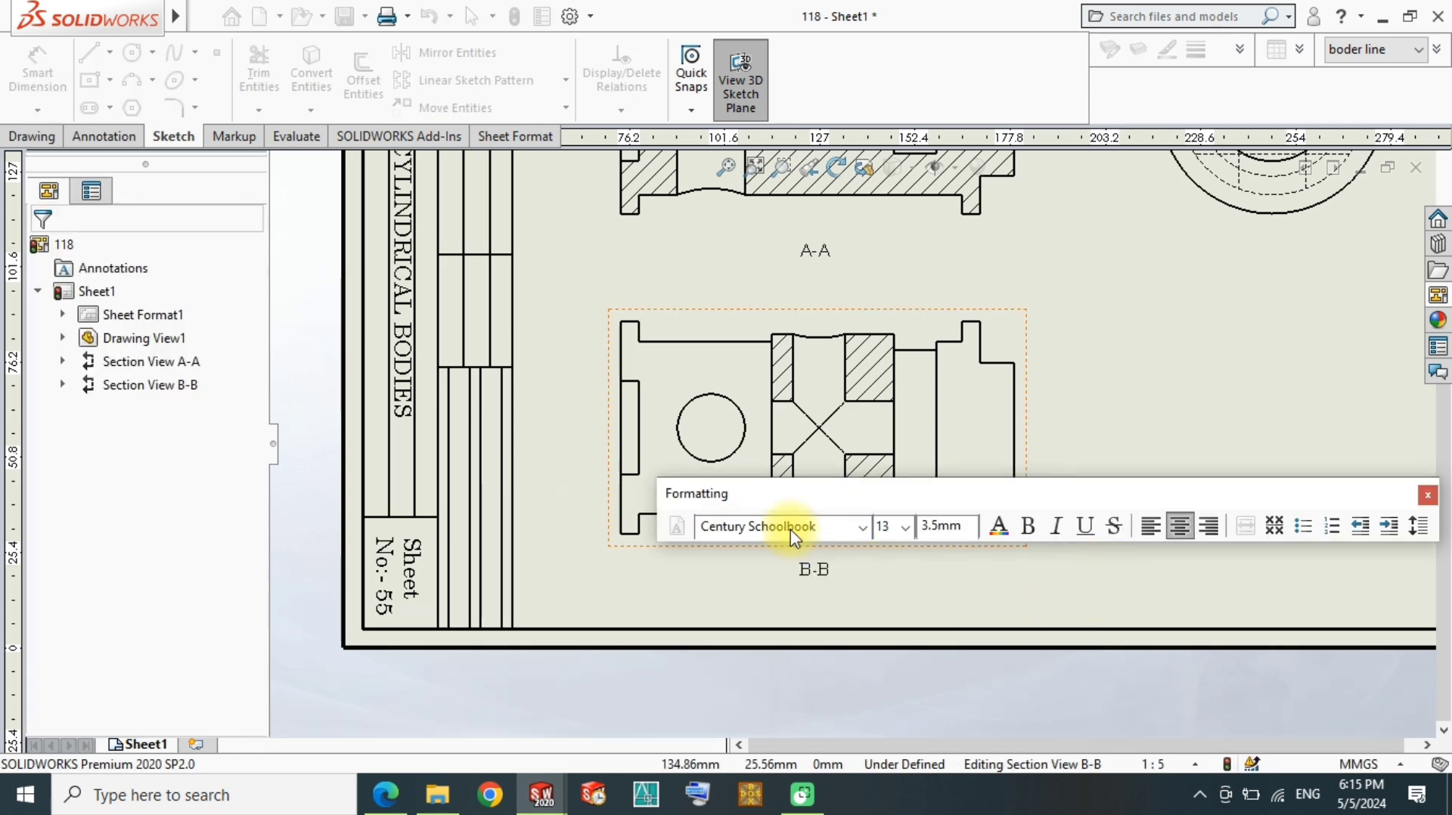
{"action": "scroll", "coordinate": [849, 363], "scroll_direction": "up", "scroll_amount": 3}
{"action": "scroll", "coordinate": [813, 431], "scroll_direction": "up", "scroll_amount": 2}
{"action": "scroll", "coordinate": [813, 432], "scroll_direction": "up", "scroll_amount": 1}
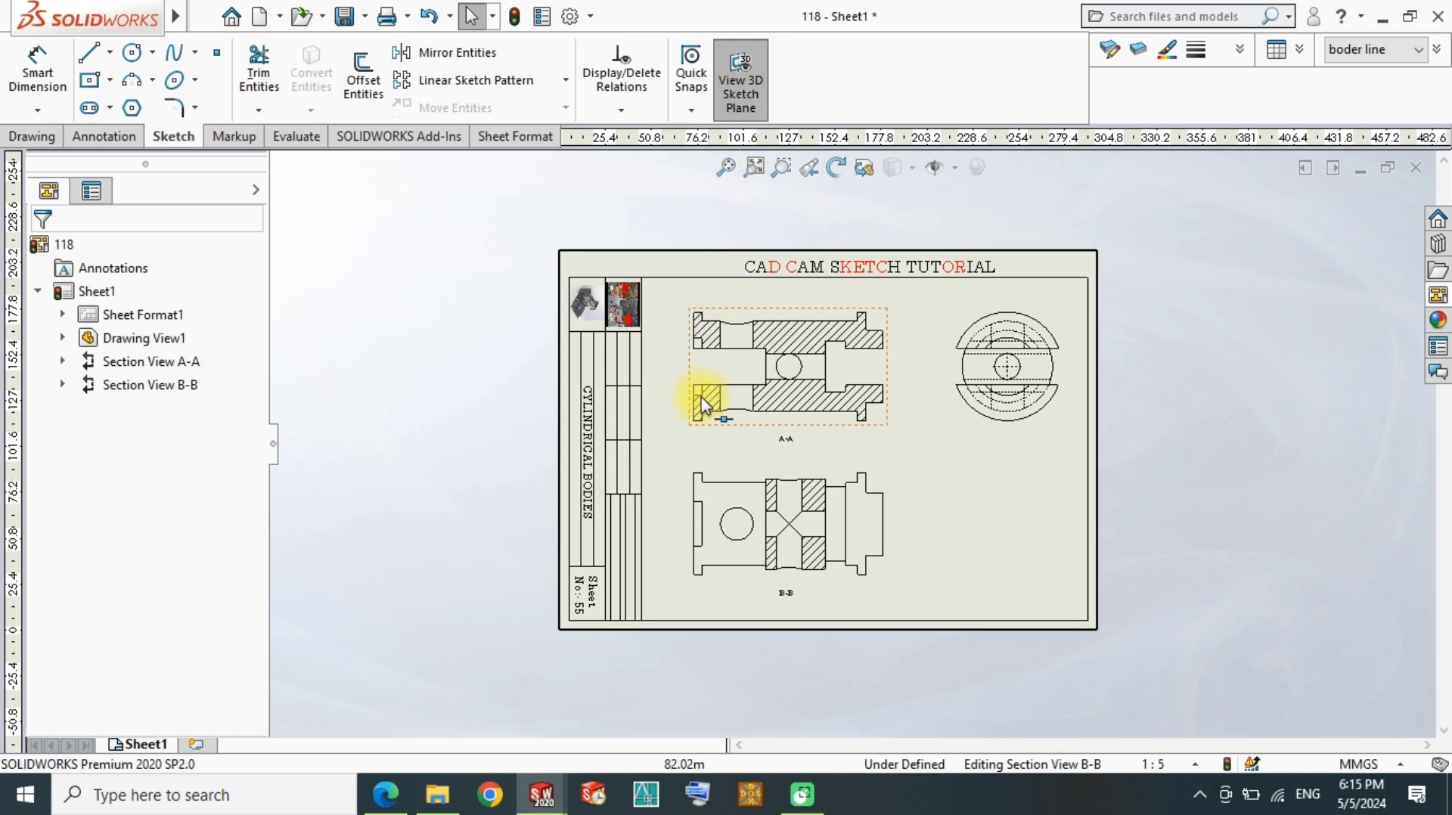
{"action": "scroll", "coordinate": [785, 433], "scroll_direction": "down", "scroll_amount": 2}
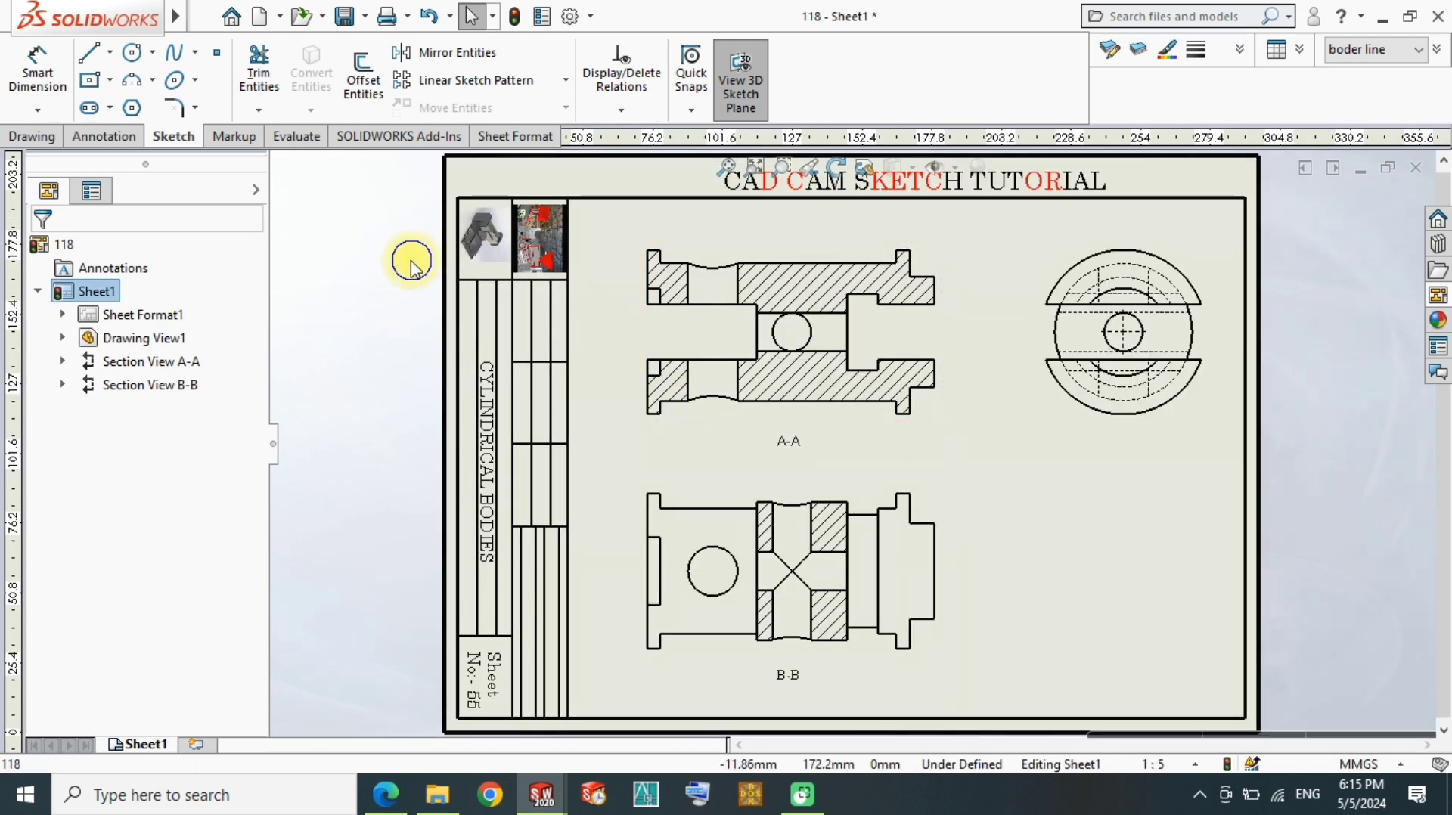
Step: Add vertical centerlines through the A-A and B-B bores, extending the B-B one down the view
{"action": "key", "text": "c"}
{"action": "scroll", "coordinate": [778, 314], "scroll_direction": "down", "scroll_amount": 2}
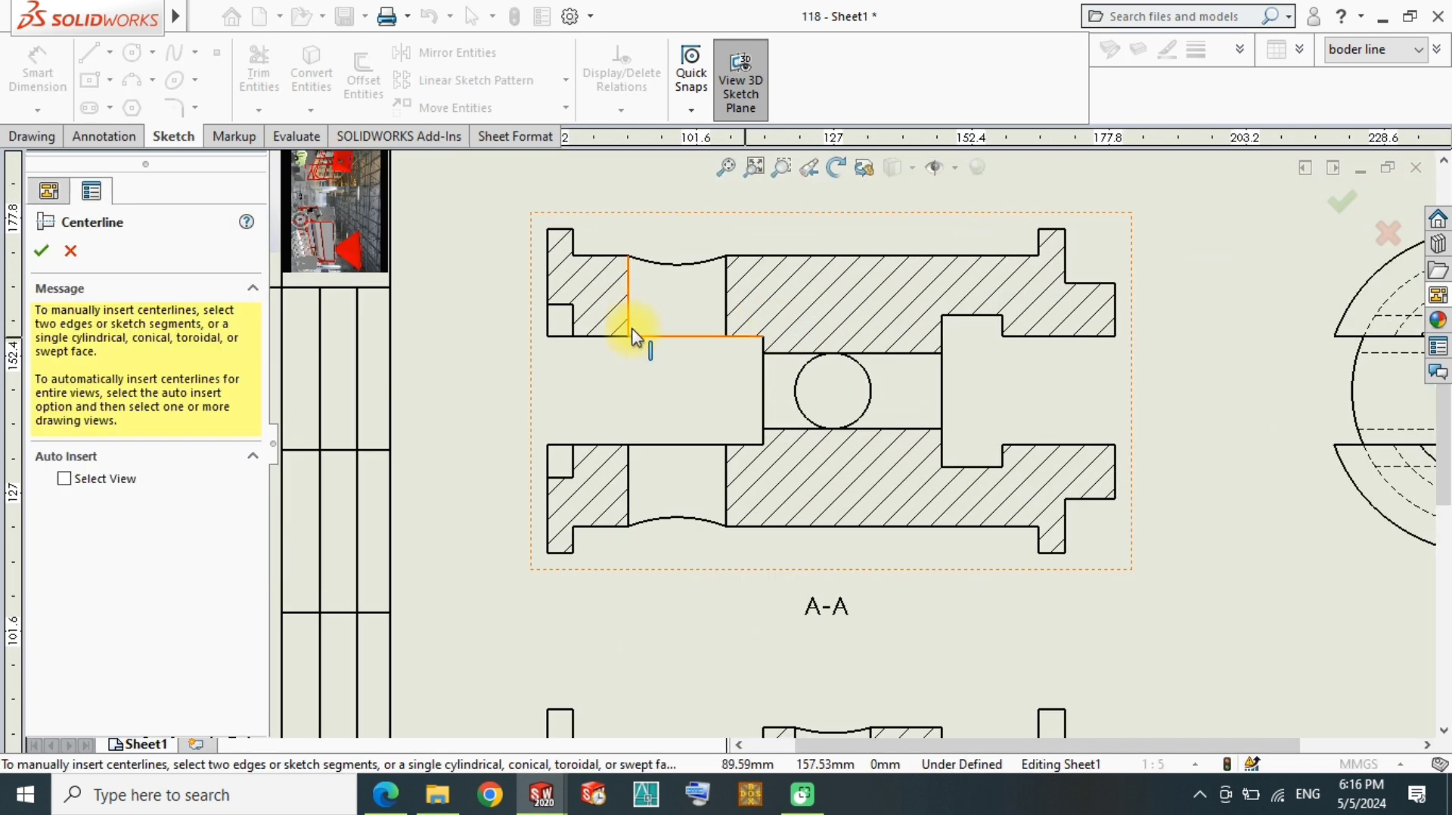
{"action": "scroll", "coordinate": [632, 324], "scroll_direction": "down", "scroll_amount": 1}
{"action": "left_click", "coordinate": [630, 310]}
{"action": "left_click", "coordinate": [727, 297]}
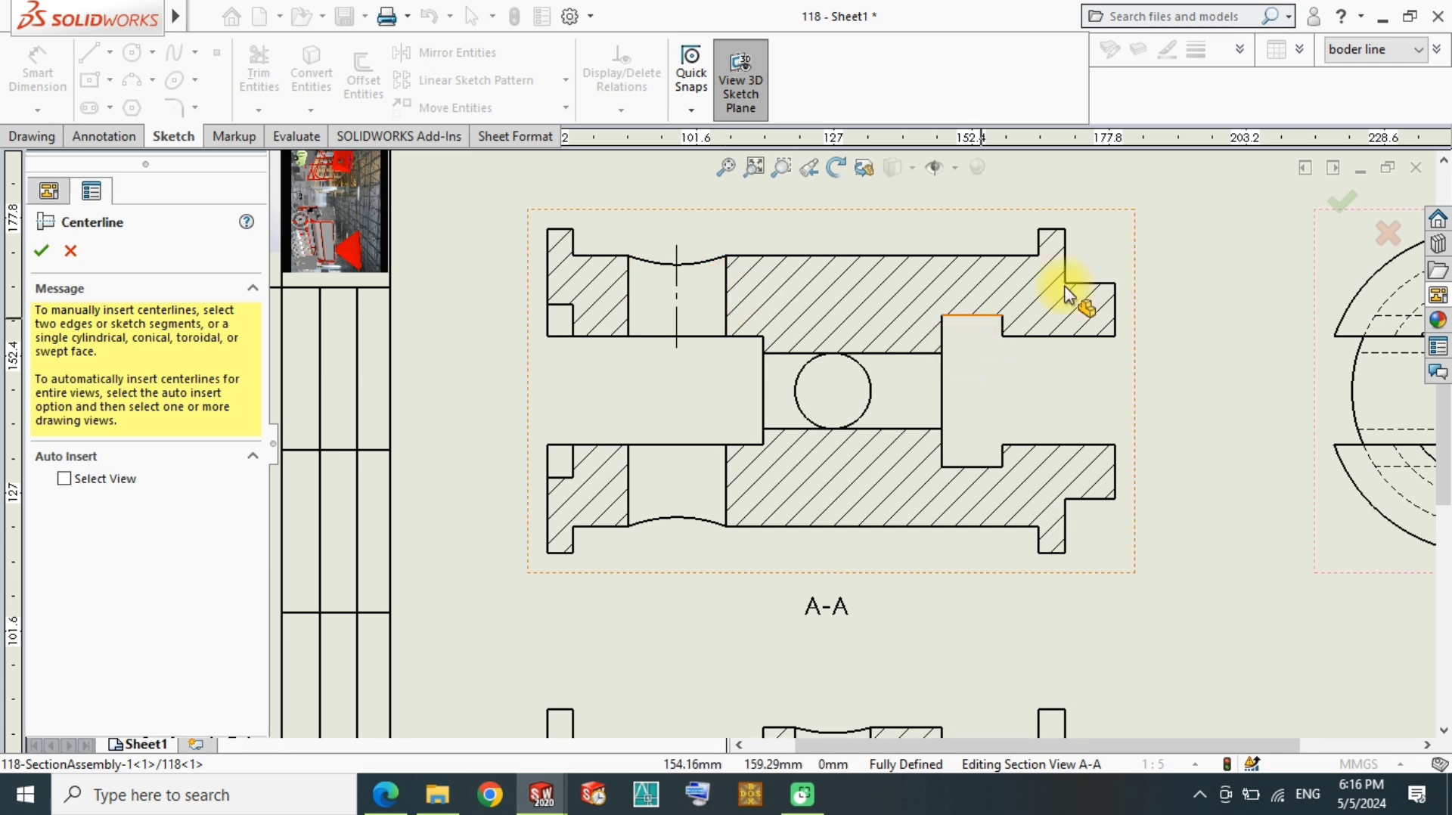
{"action": "scroll", "coordinate": [854, 458], "scroll_direction": "up", "scroll_amount": 2}
{"action": "scroll", "coordinate": [923, 389], "scroll_direction": "up", "scroll_amount": 2}
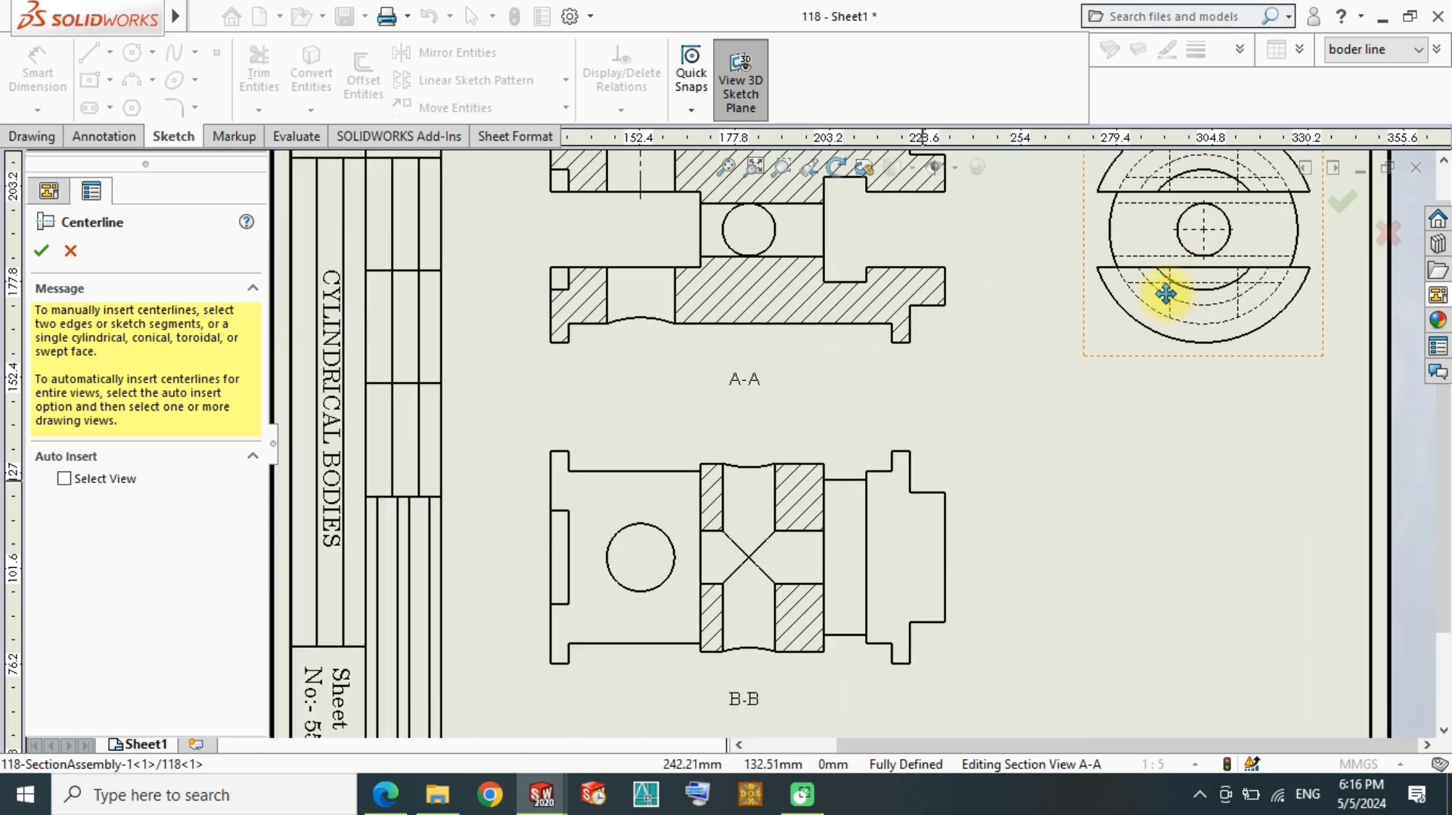
{"action": "scroll", "coordinate": [712, 501], "scroll_direction": "down", "scroll_amount": 3}
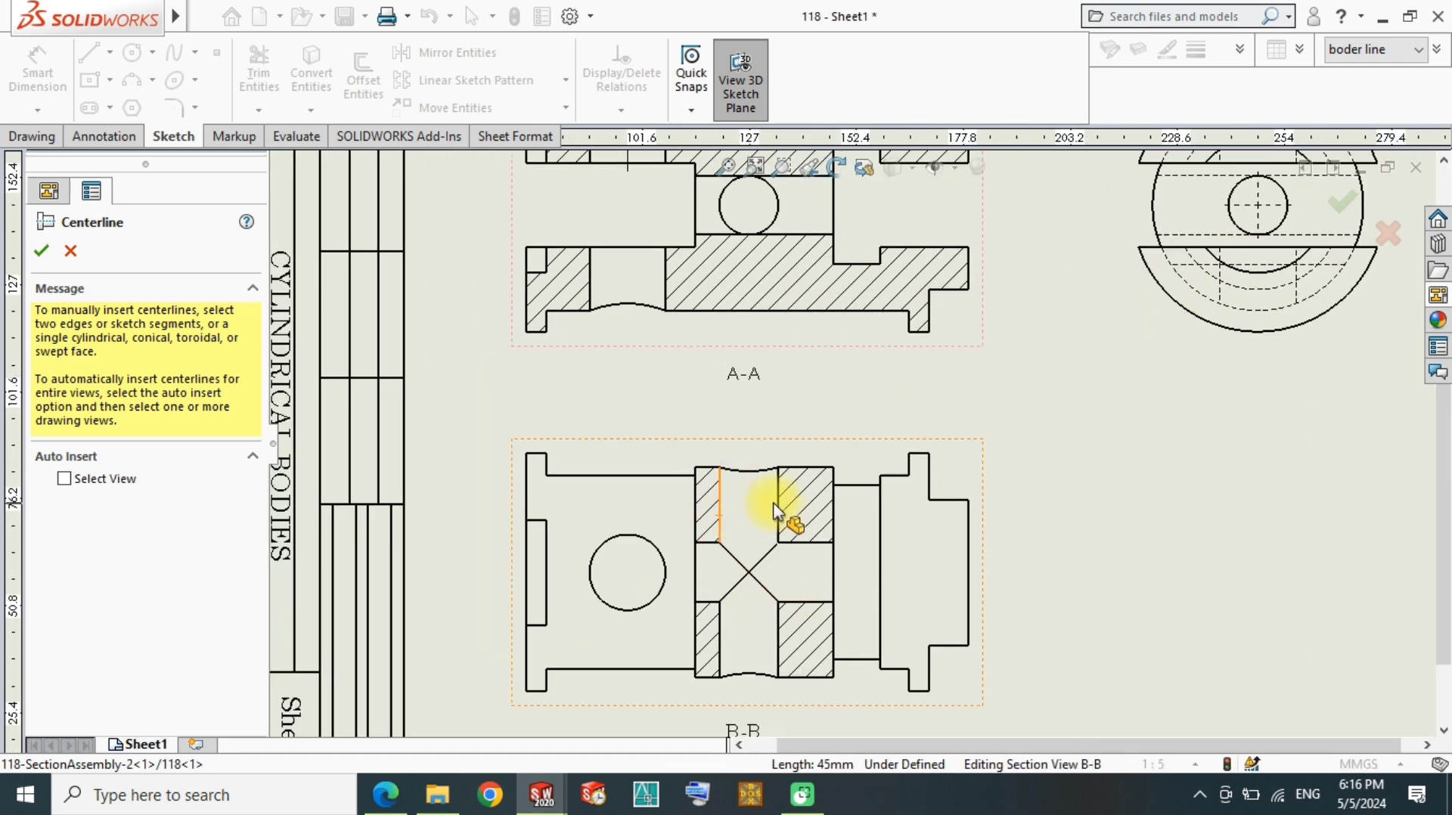
{"action": "key", "text": "Escape"}
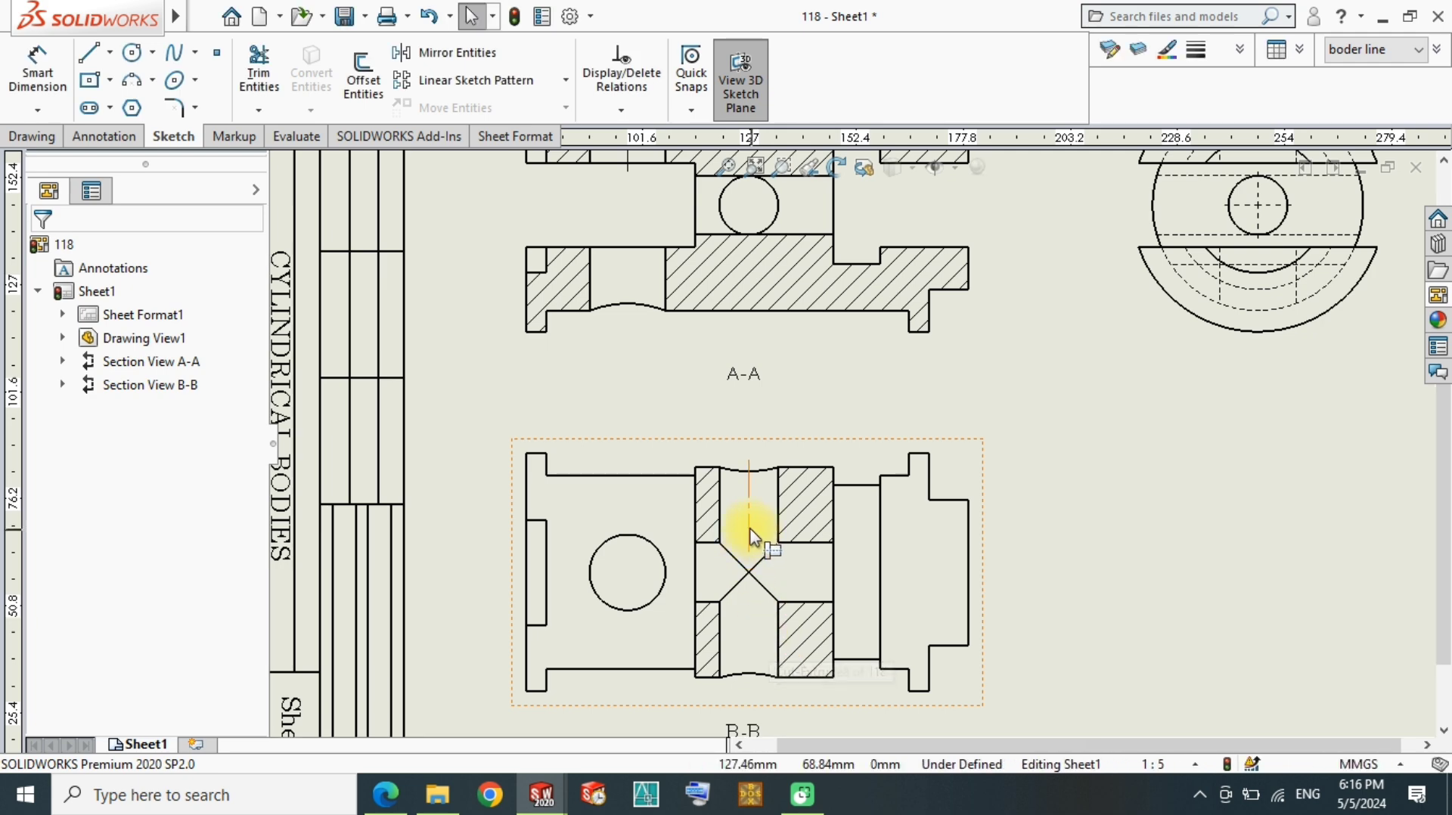
{"action": "left_click_drag", "start_coordinate": [754, 583], "coordinate": [759, 692]}
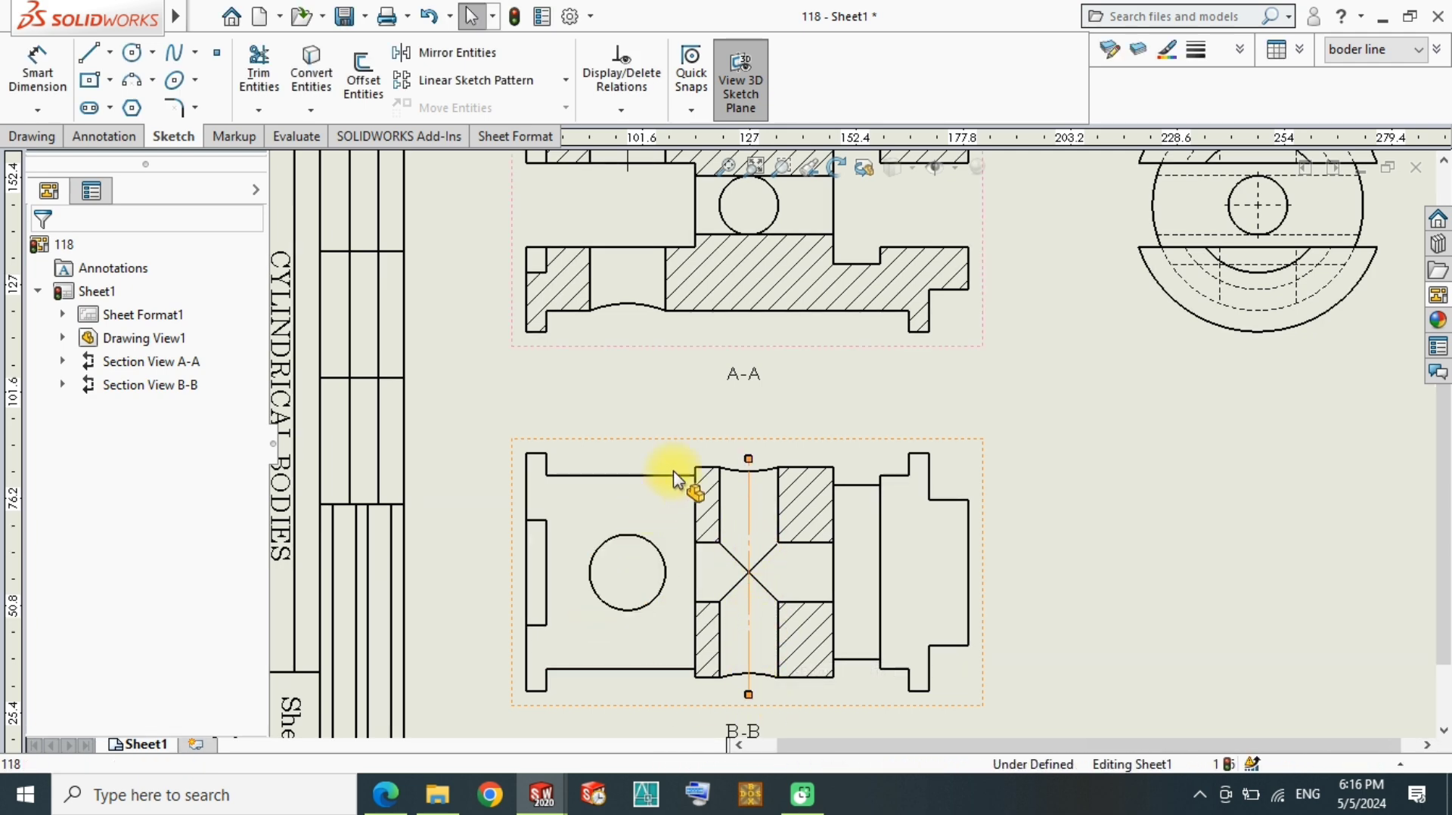
{"action": "left_click", "coordinate": [105, 136]}
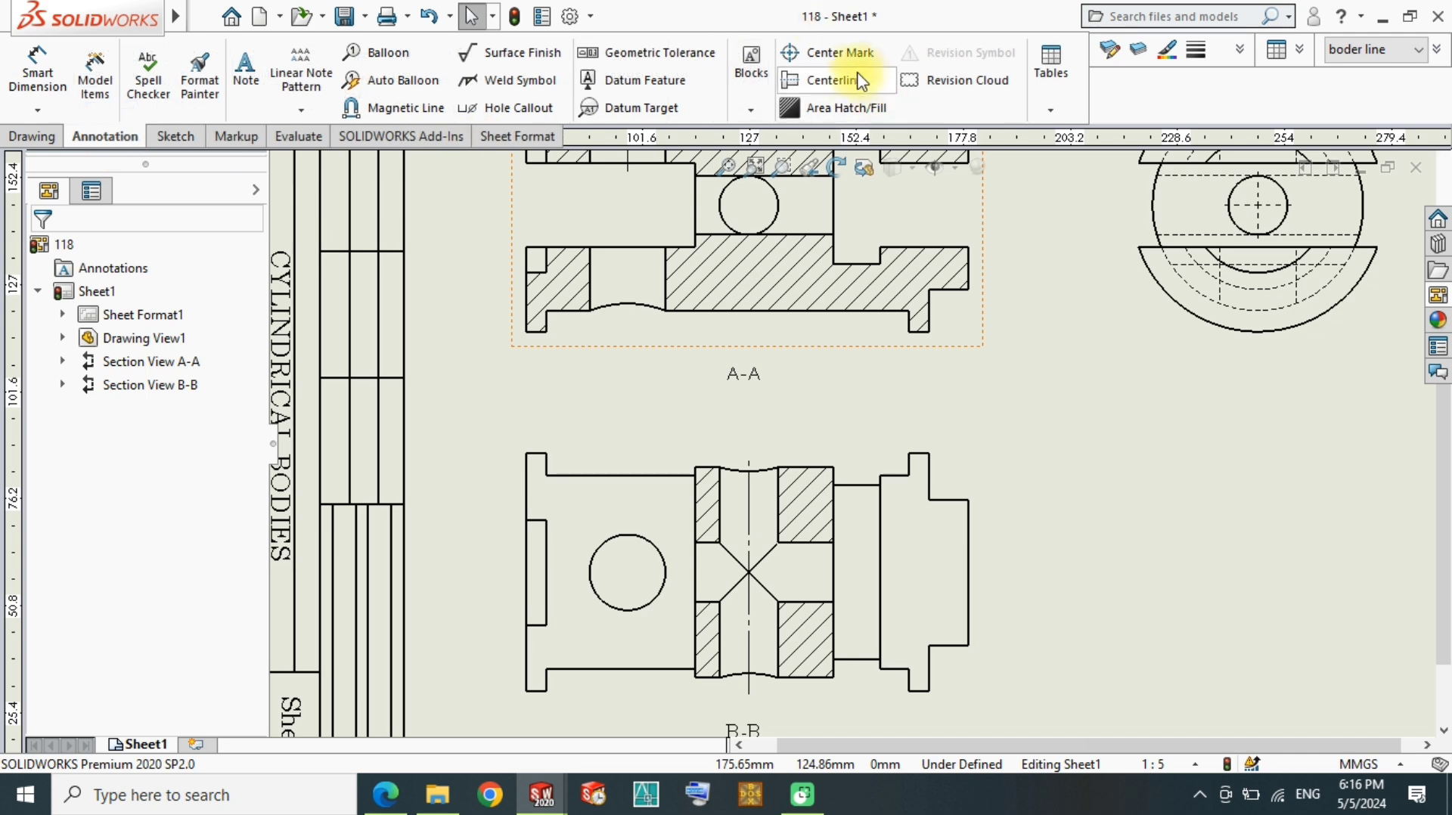
Step: Add a center mark to the circle in section B-B
{"action": "left_click", "coordinate": [655, 546]}
{"action": "key", "text": "Escape"}
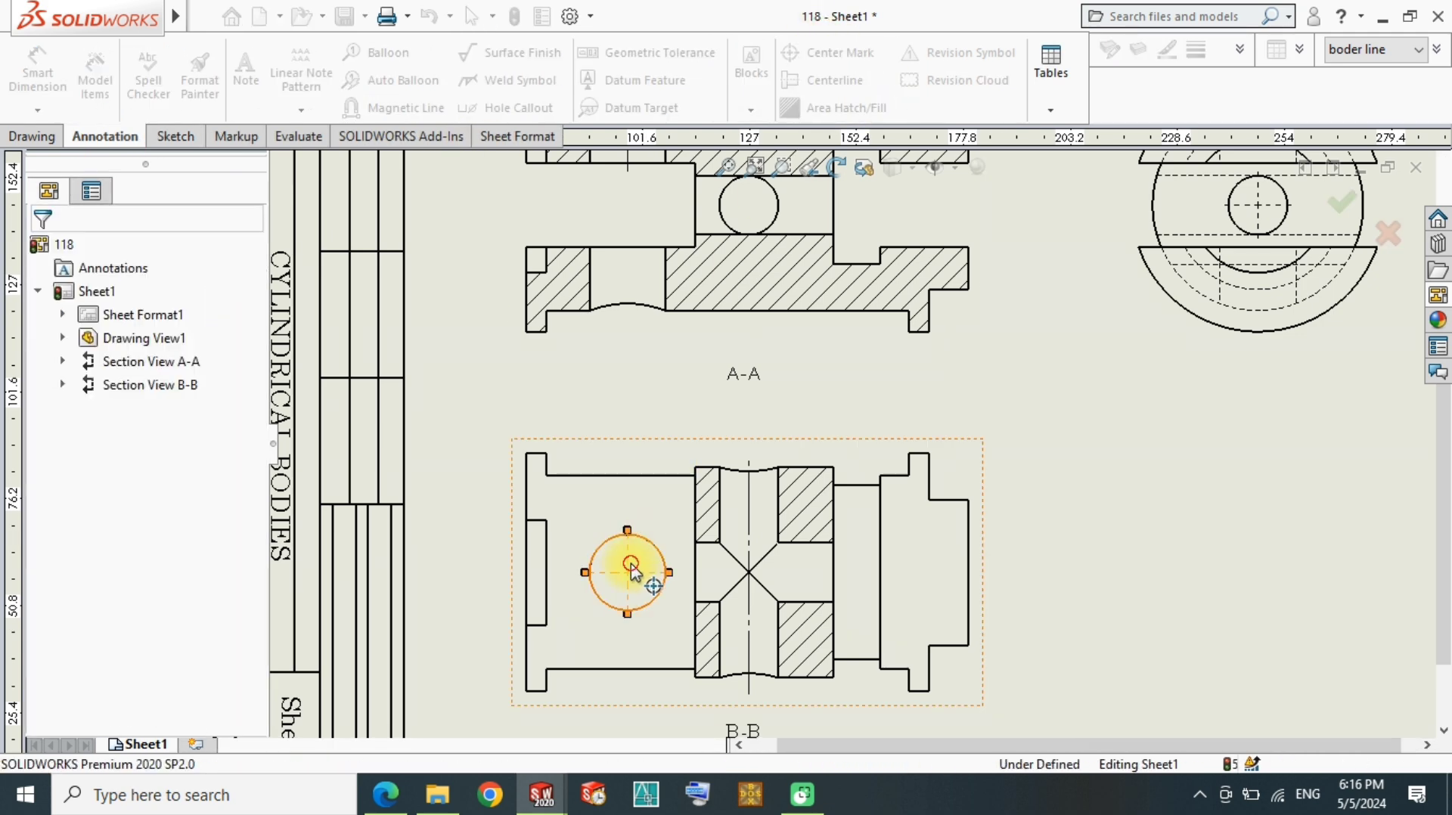
{"action": "left_click", "coordinate": [630, 572]}
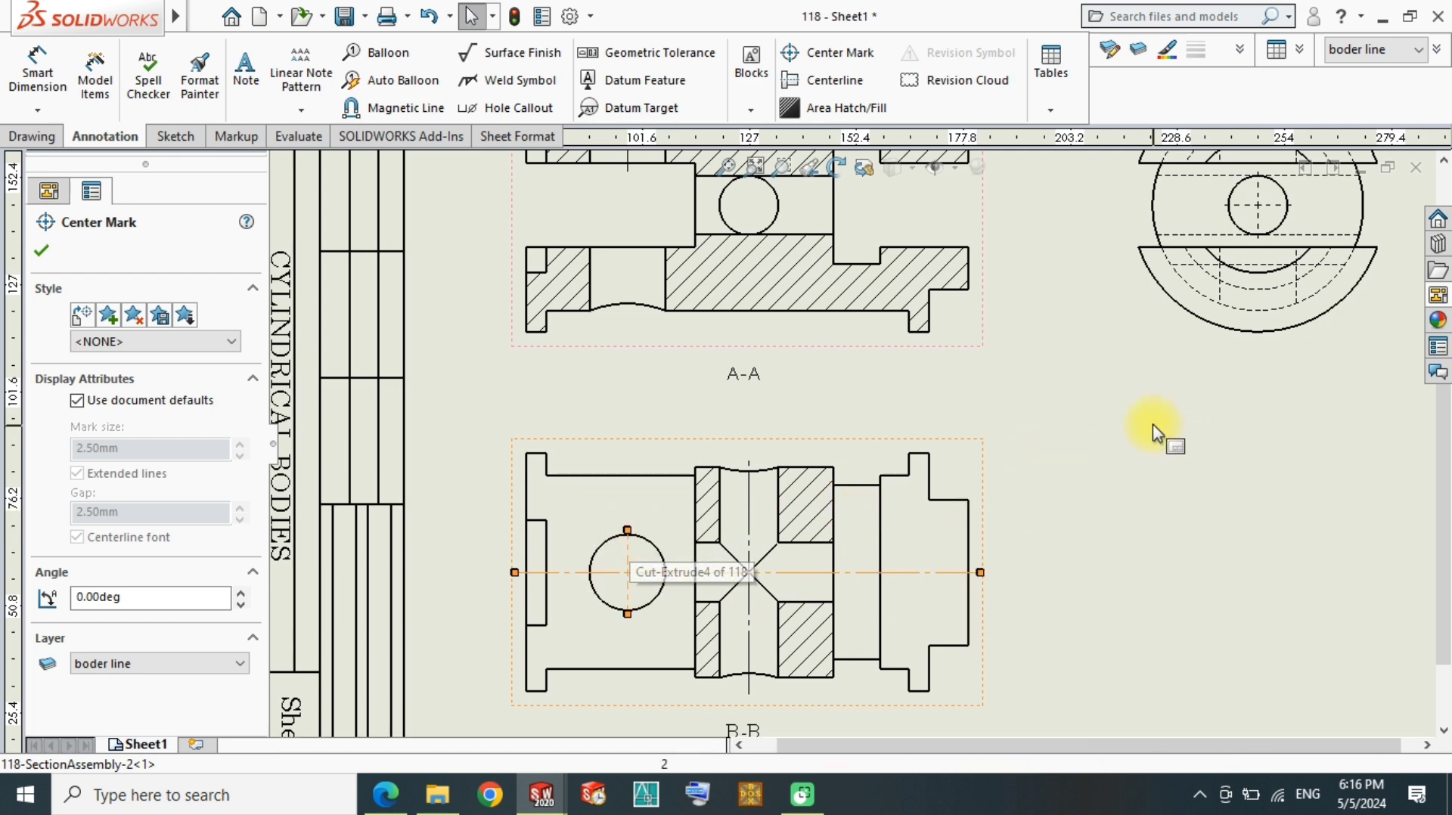
{"action": "scroll", "coordinate": [1084, 382], "scroll_direction": "down", "scroll_amount": 2}
{"action": "key", "text": "Escape"}
{"action": "scroll", "coordinate": [566, 414], "scroll_direction": "up", "scroll_amount": 2}
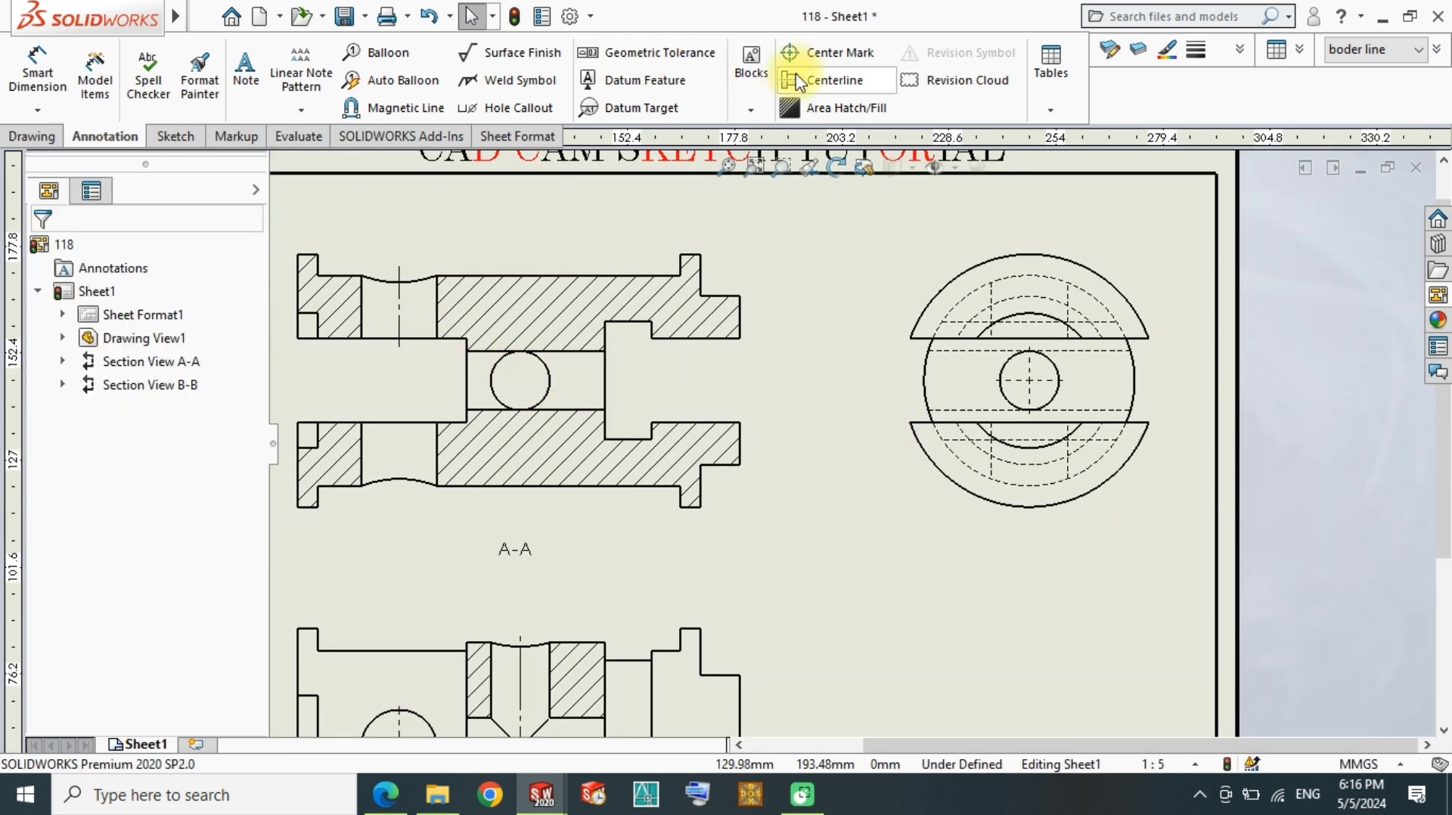
Step: Center-mark the small A-A circle and stretch its center line across the view
{"action": "left_click", "coordinate": [824, 80]}
{"action": "left_click", "coordinate": [832, 52]}
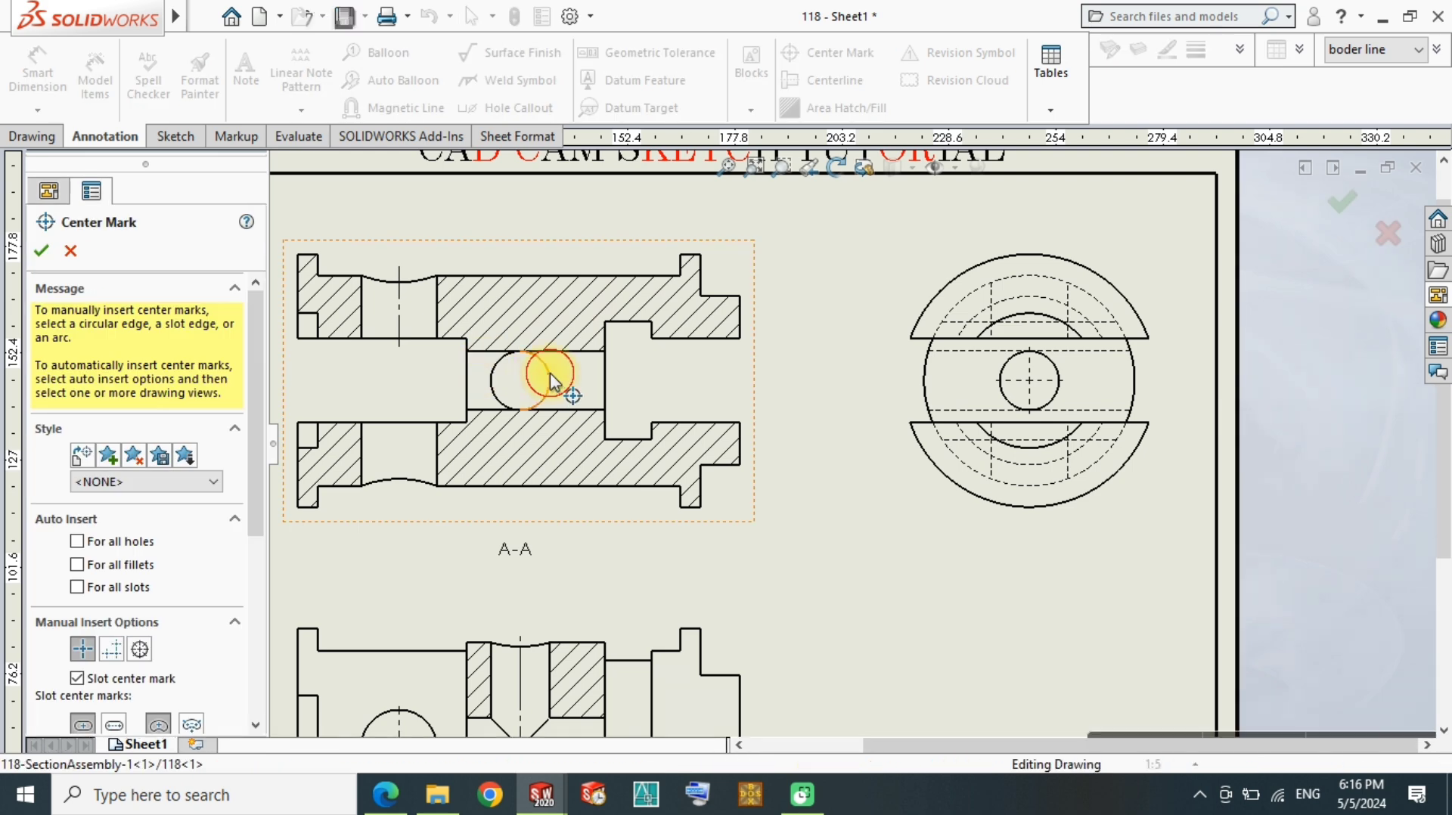
{"action": "left_click", "coordinate": [550, 375]}
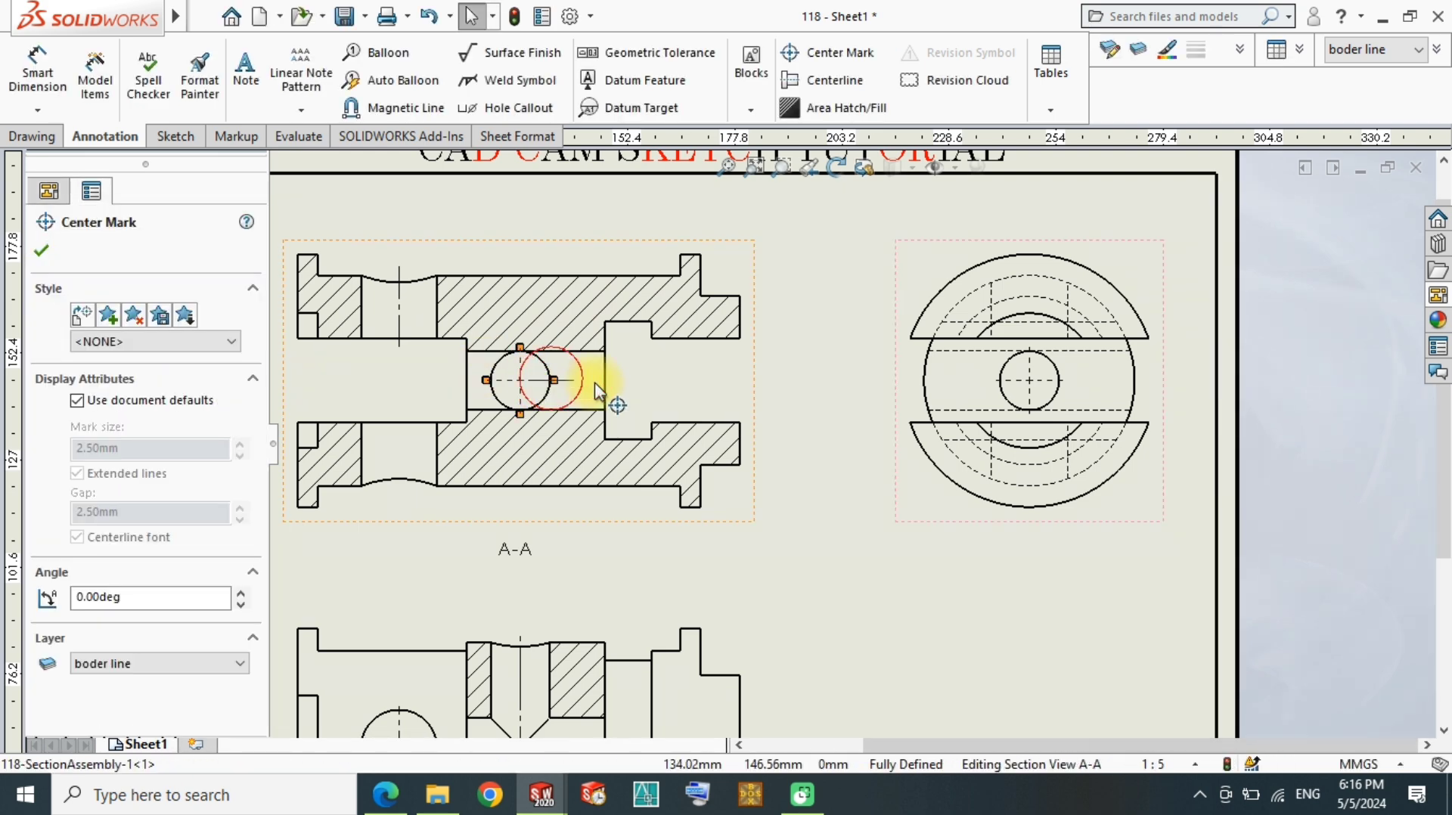
{"action": "middle_click_drag", "start_coordinate": [591, 411], "coordinate": [827, 412]}
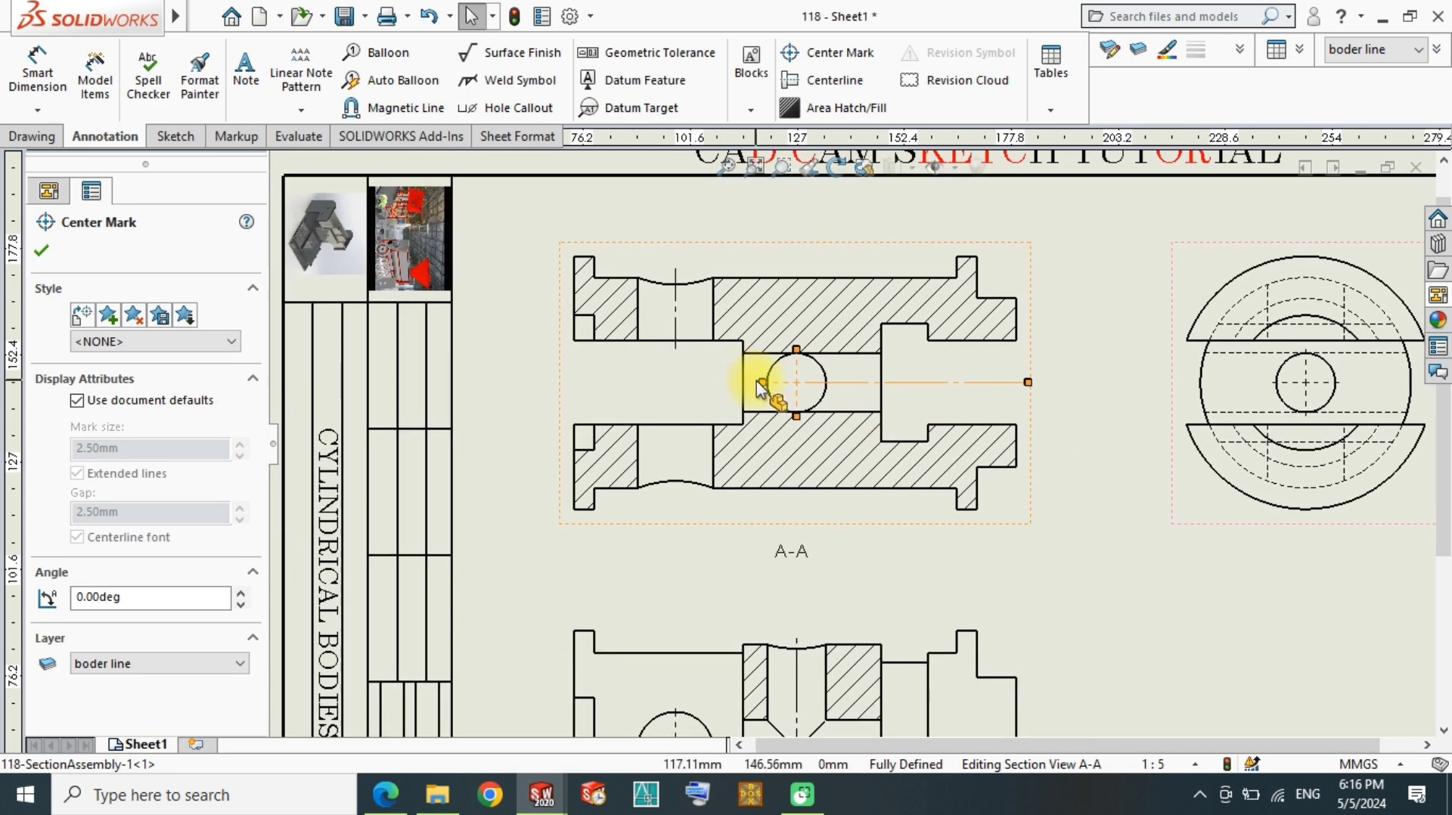
{"action": "key", "text": "Escape"}
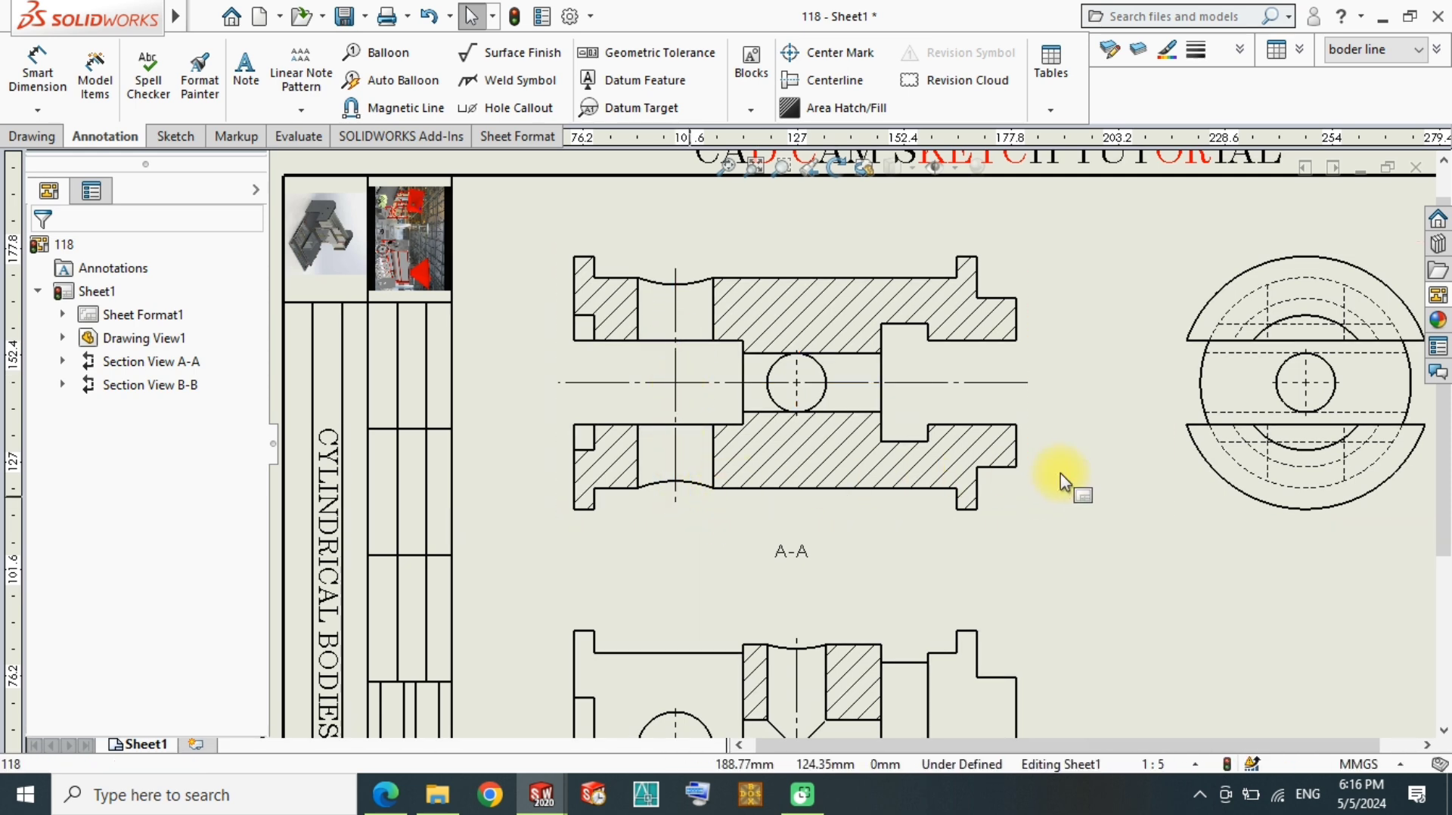
{"action": "middle_click_drag", "start_coordinate": [1062, 480], "coordinate": [638, 484]}
{"action": "scroll", "coordinate": [895, 440], "scroll_direction": "up", "scroll_amount": 3}
Step: Lengthen the end view's horizontal center mark line to the right
{"action": "left_click", "coordinate": [893, 422]}
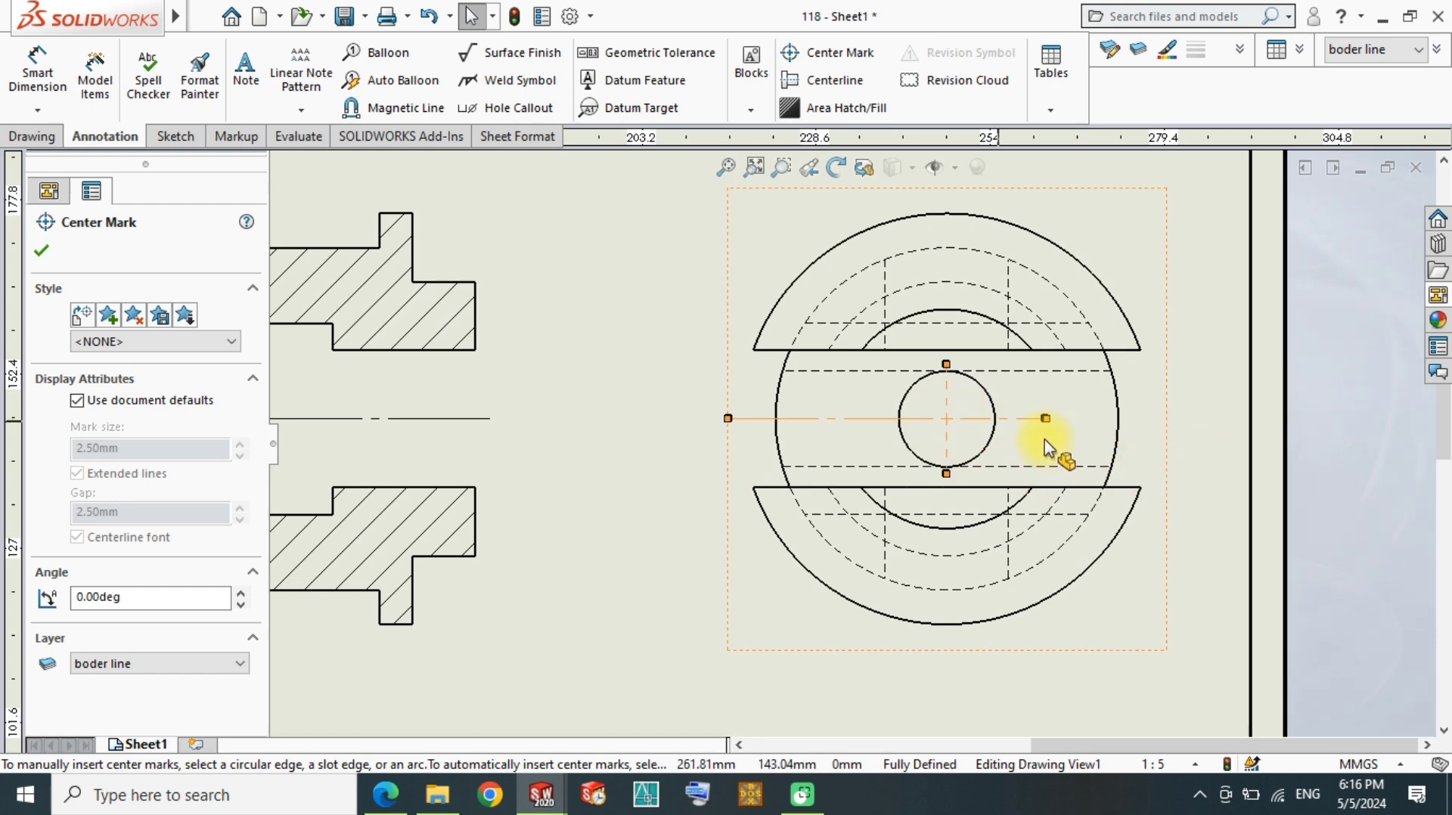
{"action": "left_click_drag", "start_coordinate": [1048, 421], "coordinate": [1162, 418]}
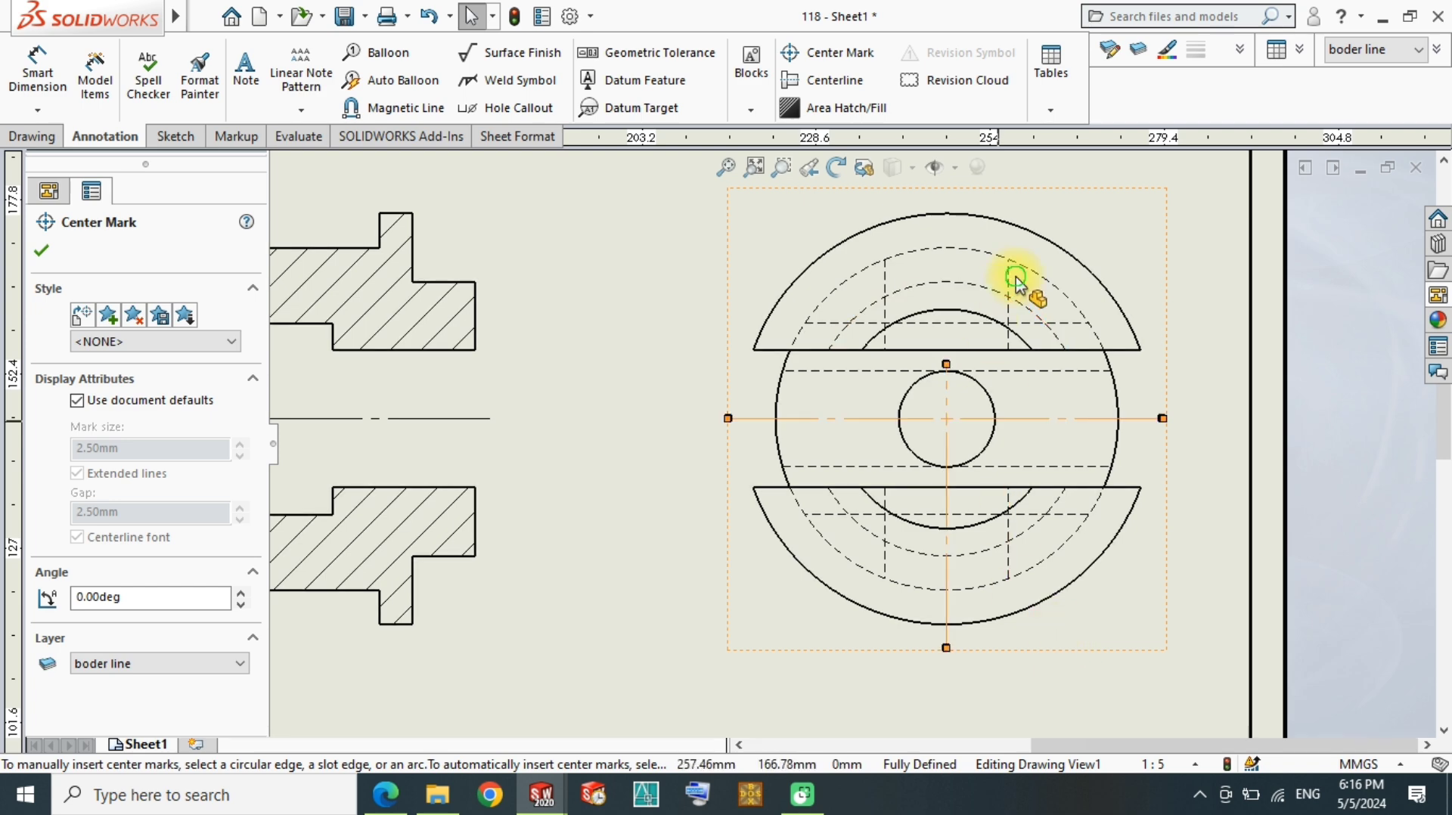
{"action": "scroll", "coordinate": [1021, 286], "scroll_direction": "down", "scroll_amount": 3}
{"action": "scroll", "coordinate": [917, 492], "scroll_direction": "up", "scroll_amount": 1}
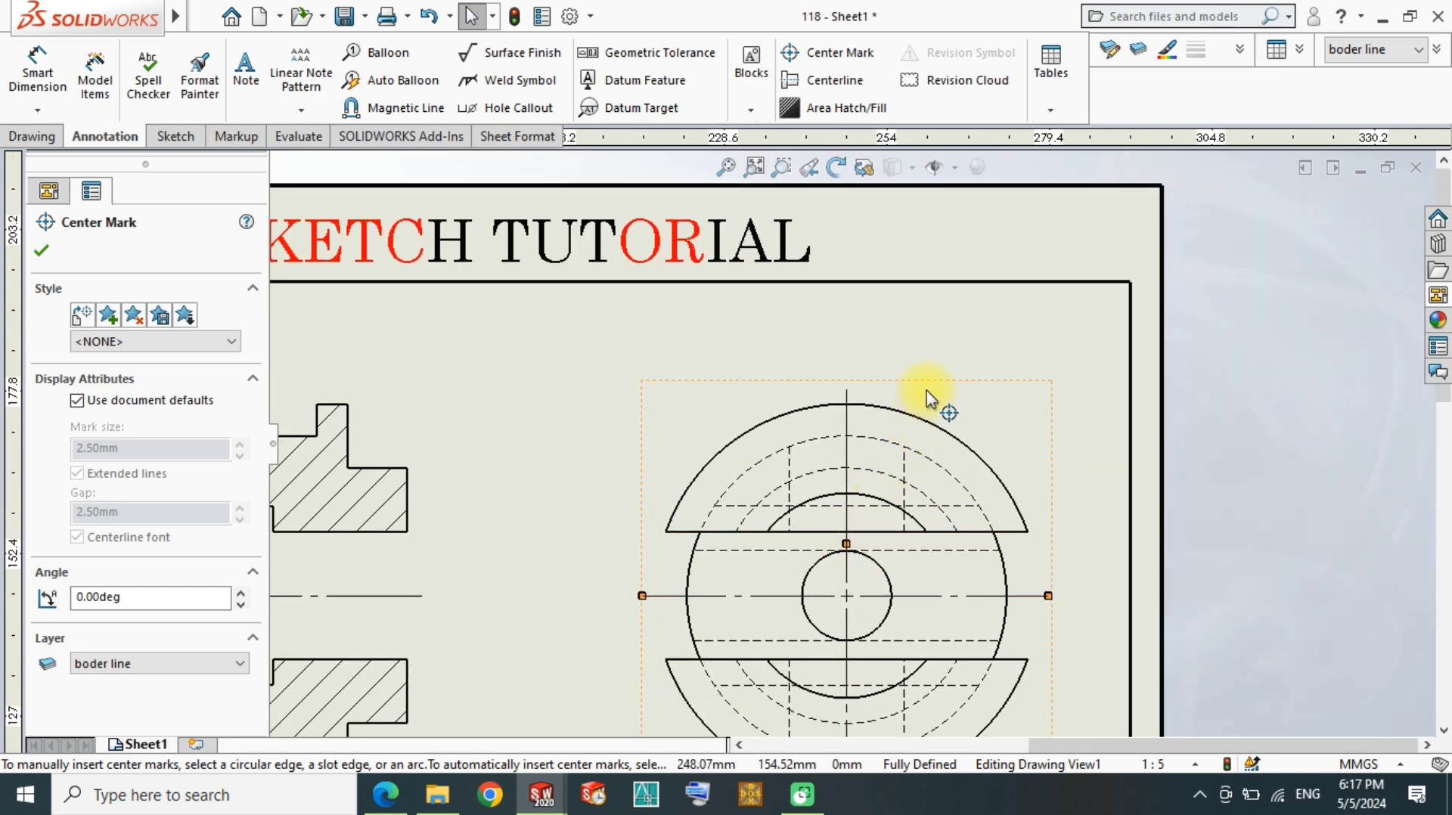
{"action": "key", "text": "Escape"}
{"action": "scroll", "coordinate": [1007, 451], "scroll_direction": "down", "scroll_amount": 1}
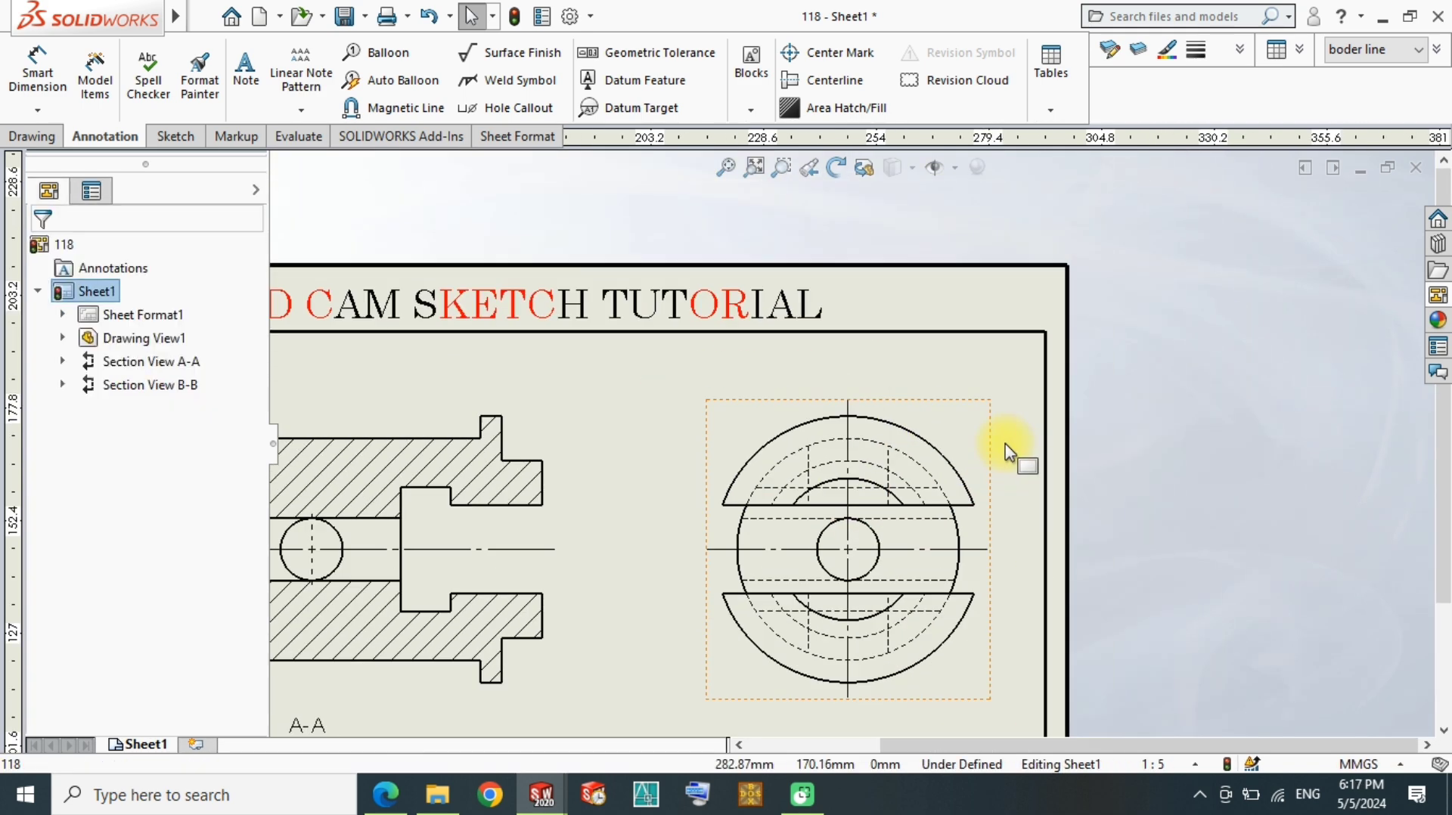
{"action": "scroll", "coordinate": [1008, 451], "scroll_direction": "down", "scroll_amount": 2}
{"action": "scroll", "coordinate": [930, 557], "scroll_direction": "down", "scroll_amount": 2}
{"action": "scroll", "coordinate": [648, 453], "scroll_direction": "up", "scroll_amount": 3}
{"action": "scroll", "coordinate": [707, 441], "scroll_direction": "up", "scroll_amount": 1}
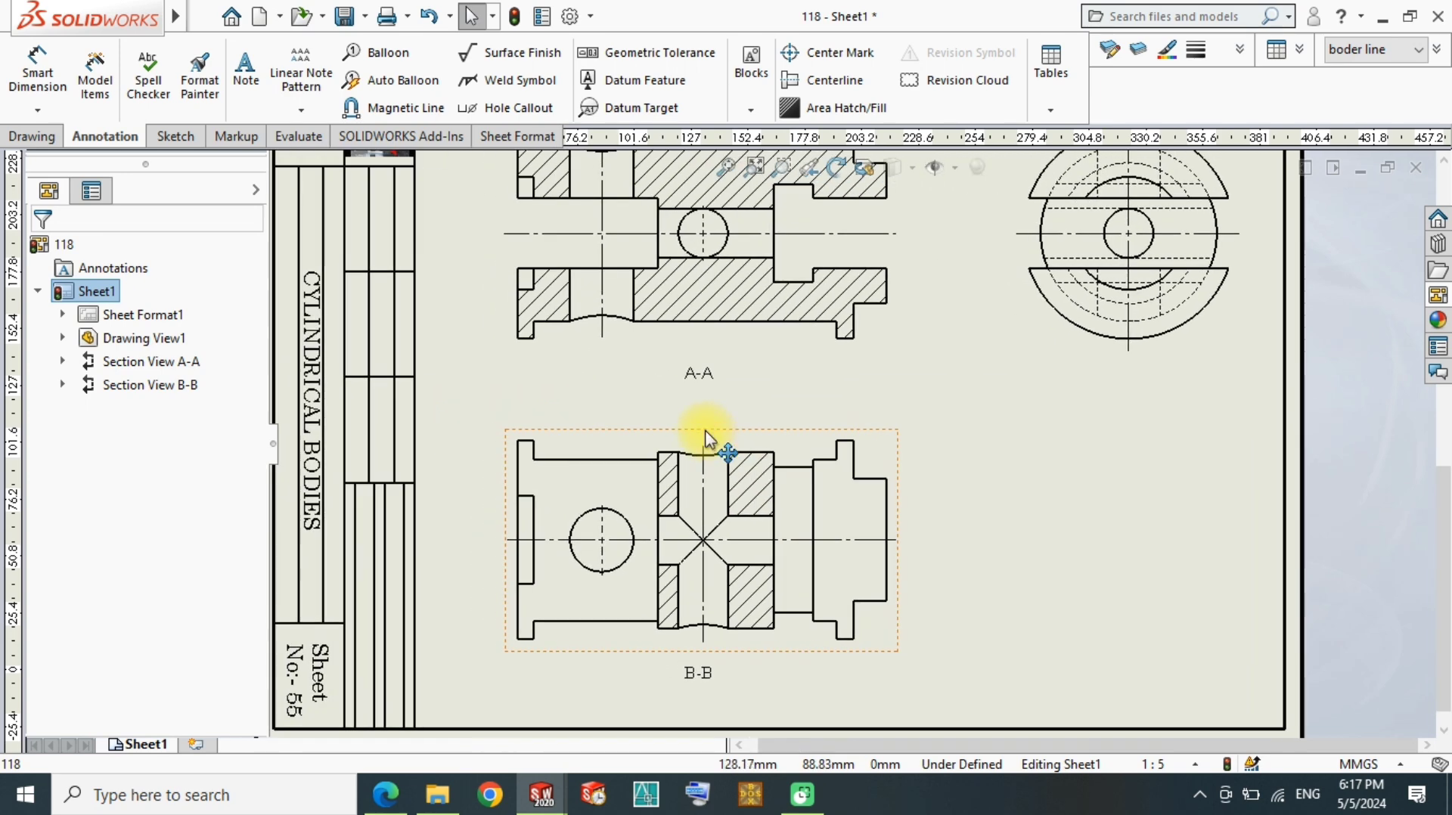
{"action": "scroll", "coordinate": [707, 440], "scroll_direction": "up", "scroll_amount": 1}
Step: Select the A-A and B-B section views, then fit the whole sheet in the window
{"action": "left_click", "coordinate": [702, 362]}
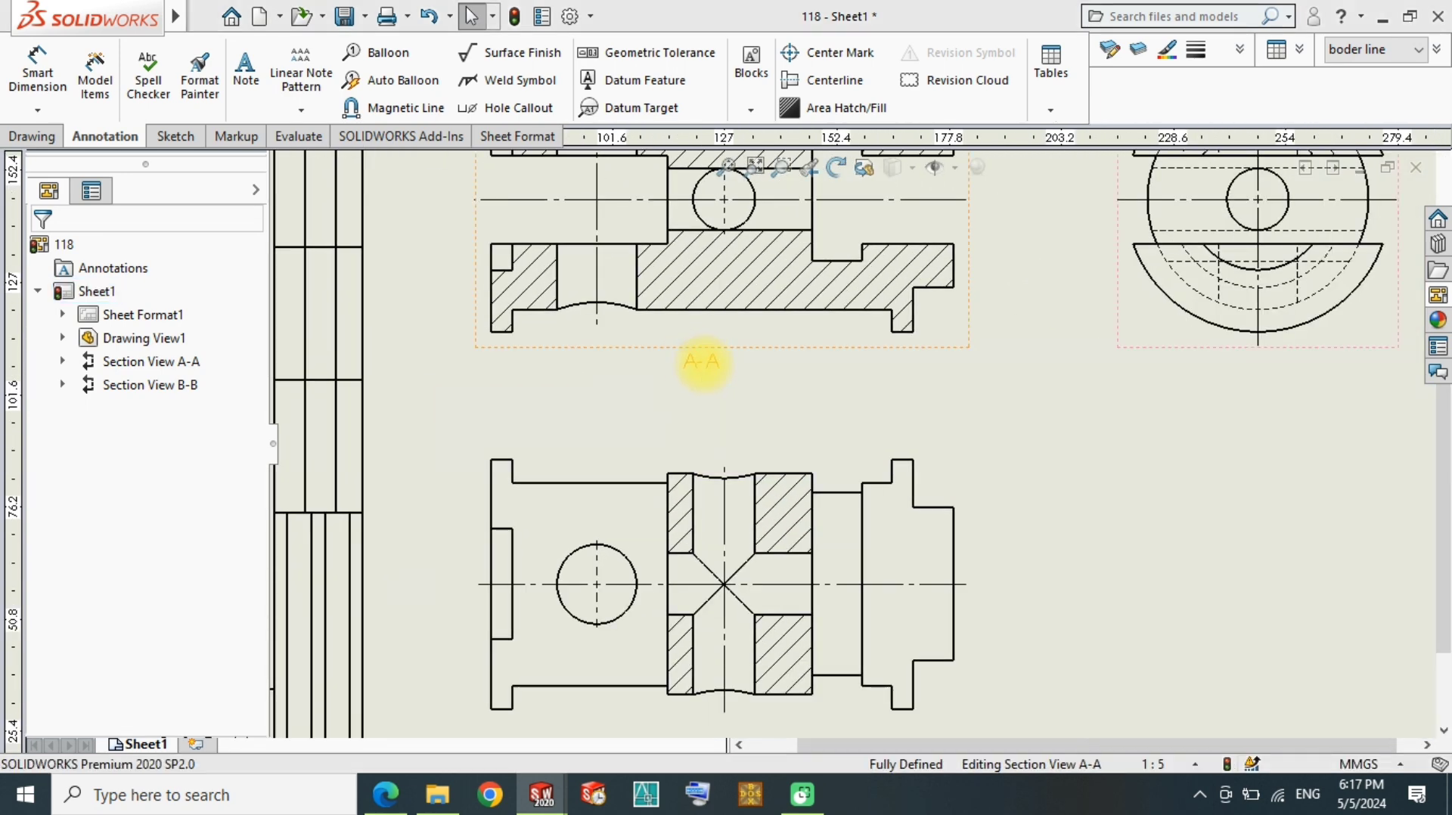
{"action": "left_click", "coordinate": [930, 557]}
{"action": "left_click", "coordinate": [978, 458]}
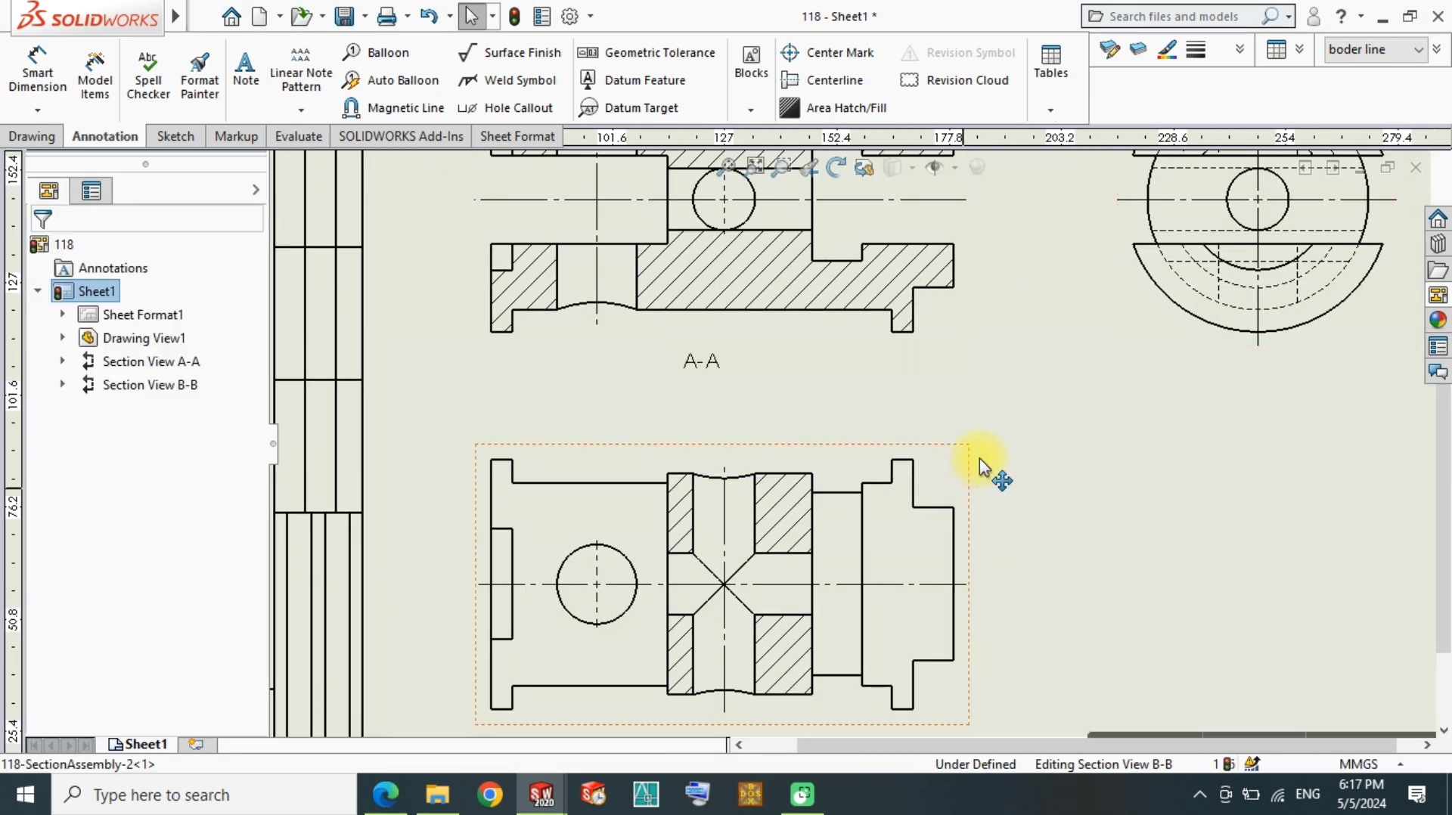
{"action": "left_click", "coordinate": [1134, 574]}
{"action": "scroll", "coordinate": [1073, 505], "scroll_direction": "down", "scroll_amount": 1}
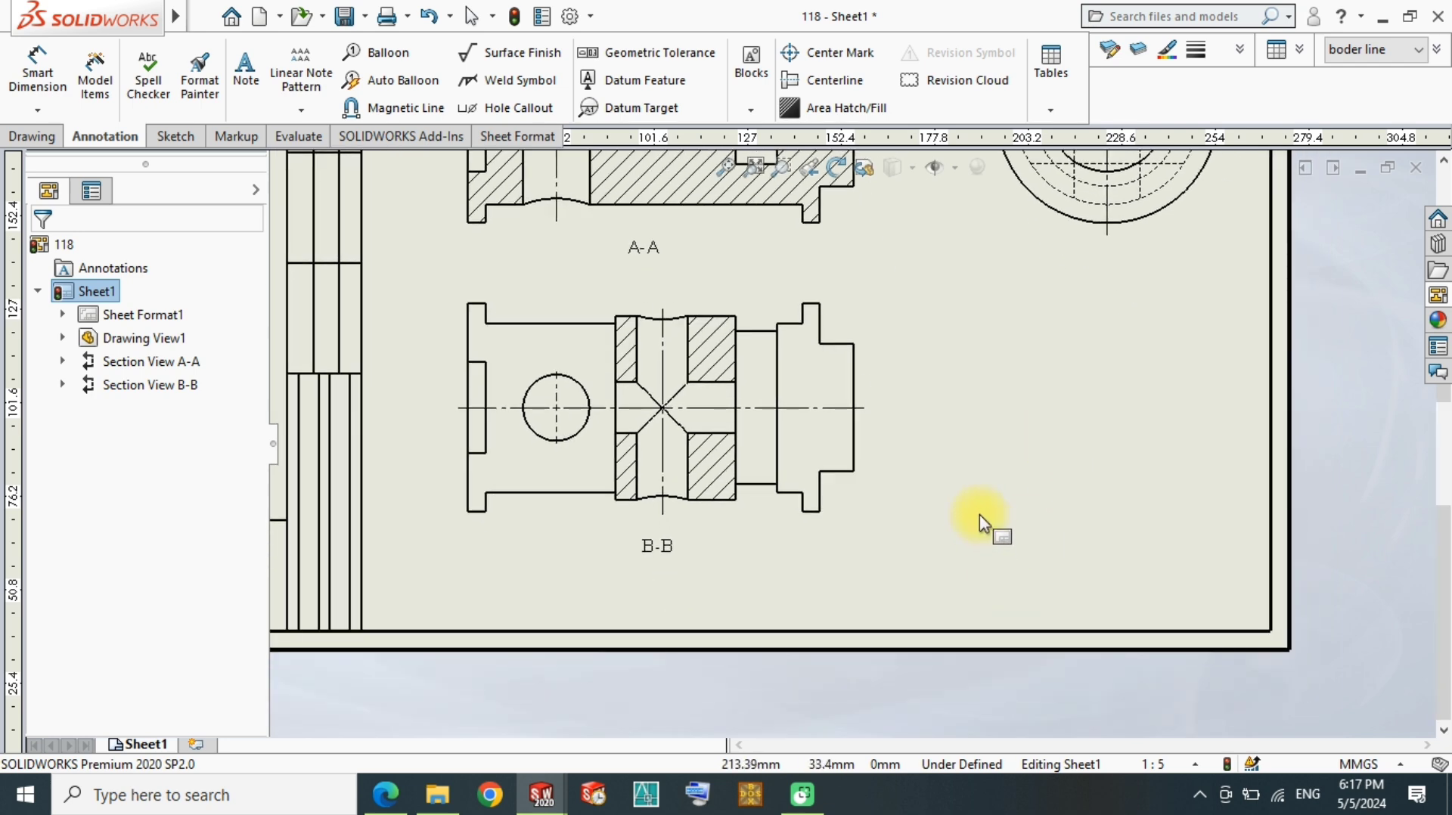
{"action": "key", "text": "f"}
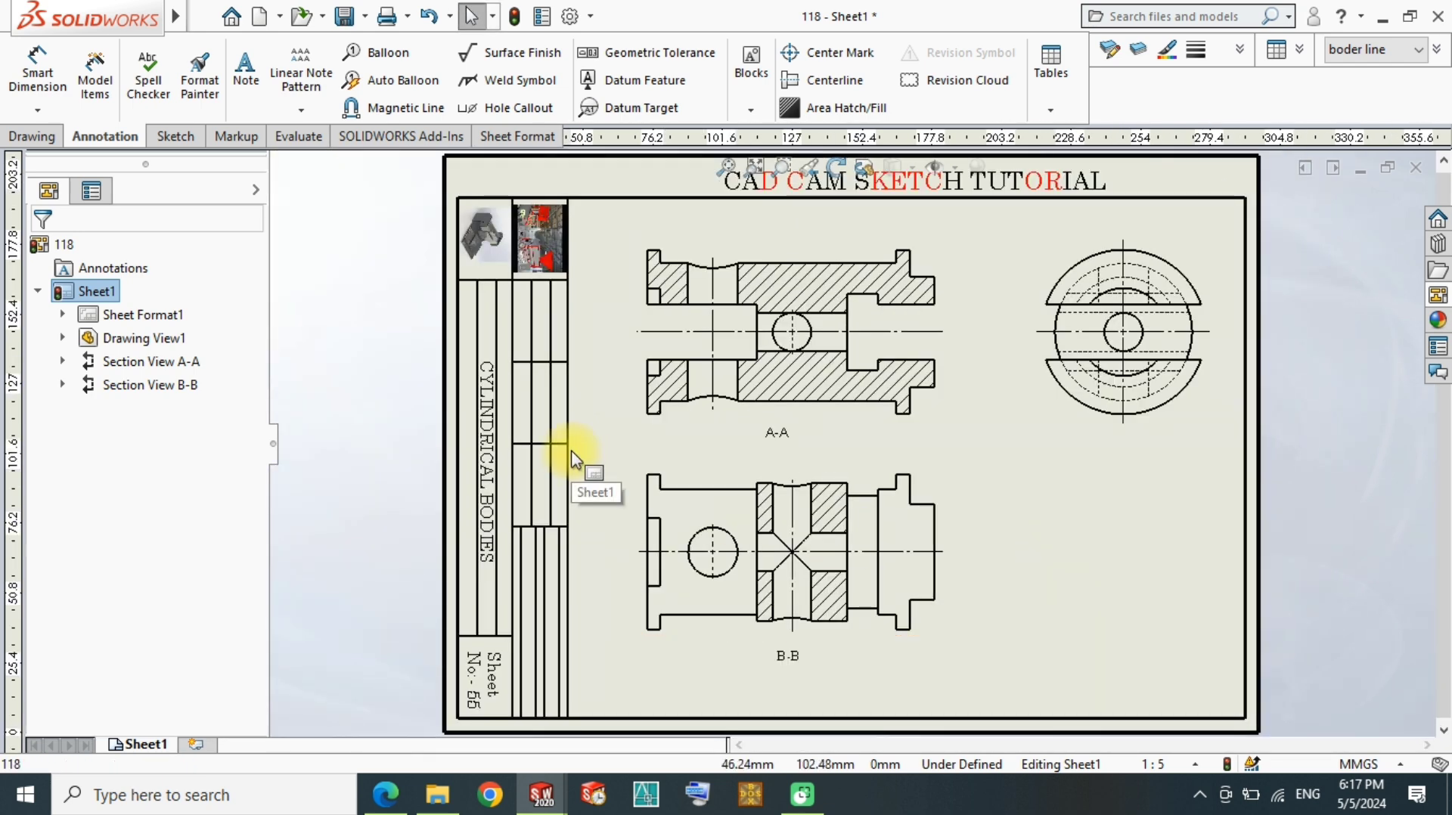
Step: Place the note 'Draw the side view and sectional plan view of this piston.' right of B-B
{"action": "left_click", "coordinate": [245, 82]}
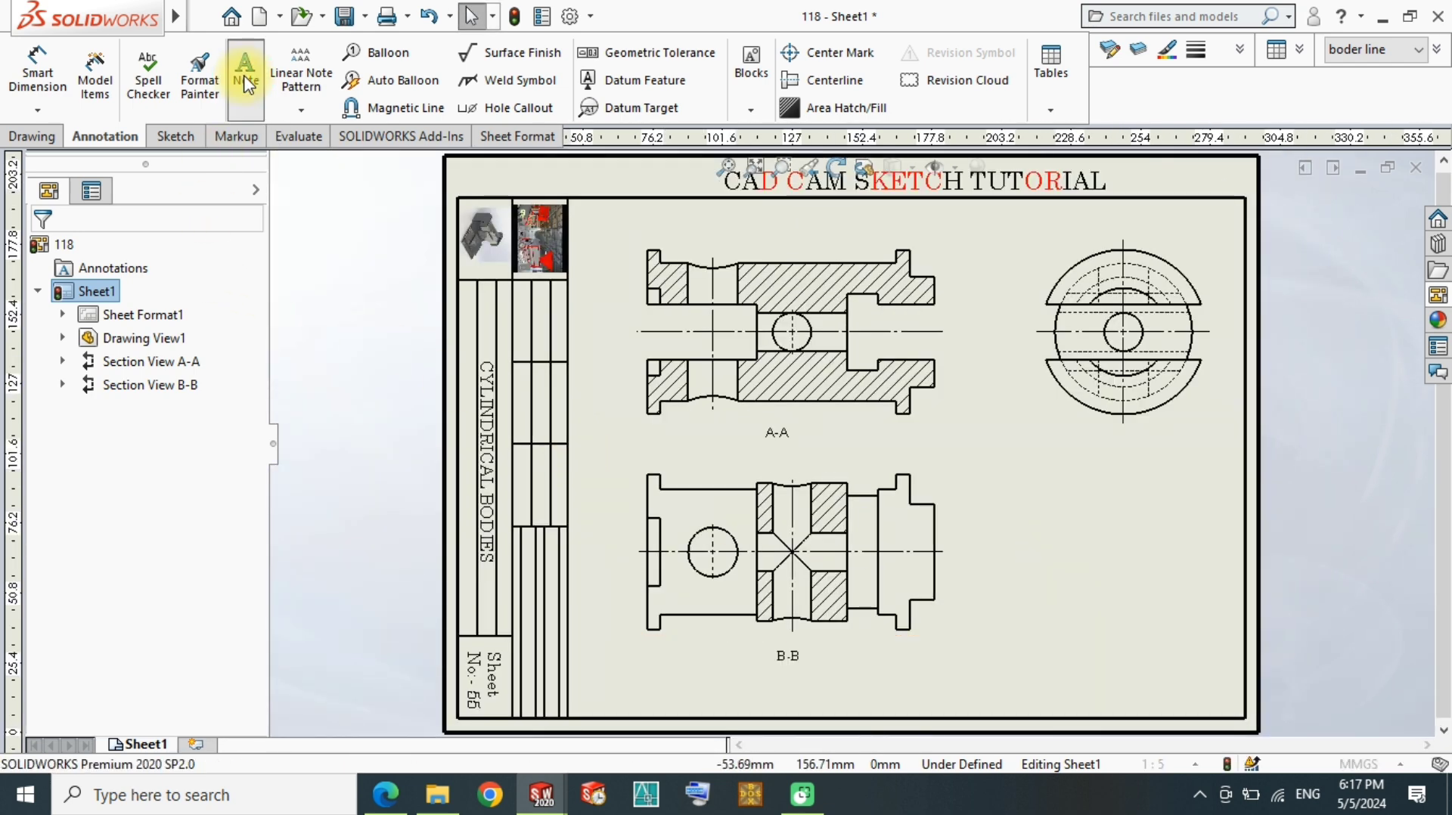
{"action": "scroll", "coordinate": [954, 651], "scroll_direction": "down", "scroll_amount": 3}
{"action": "scroll", "coordinate": [1054, 670], "scroll_direction": "down", "scroll_amount": 1}
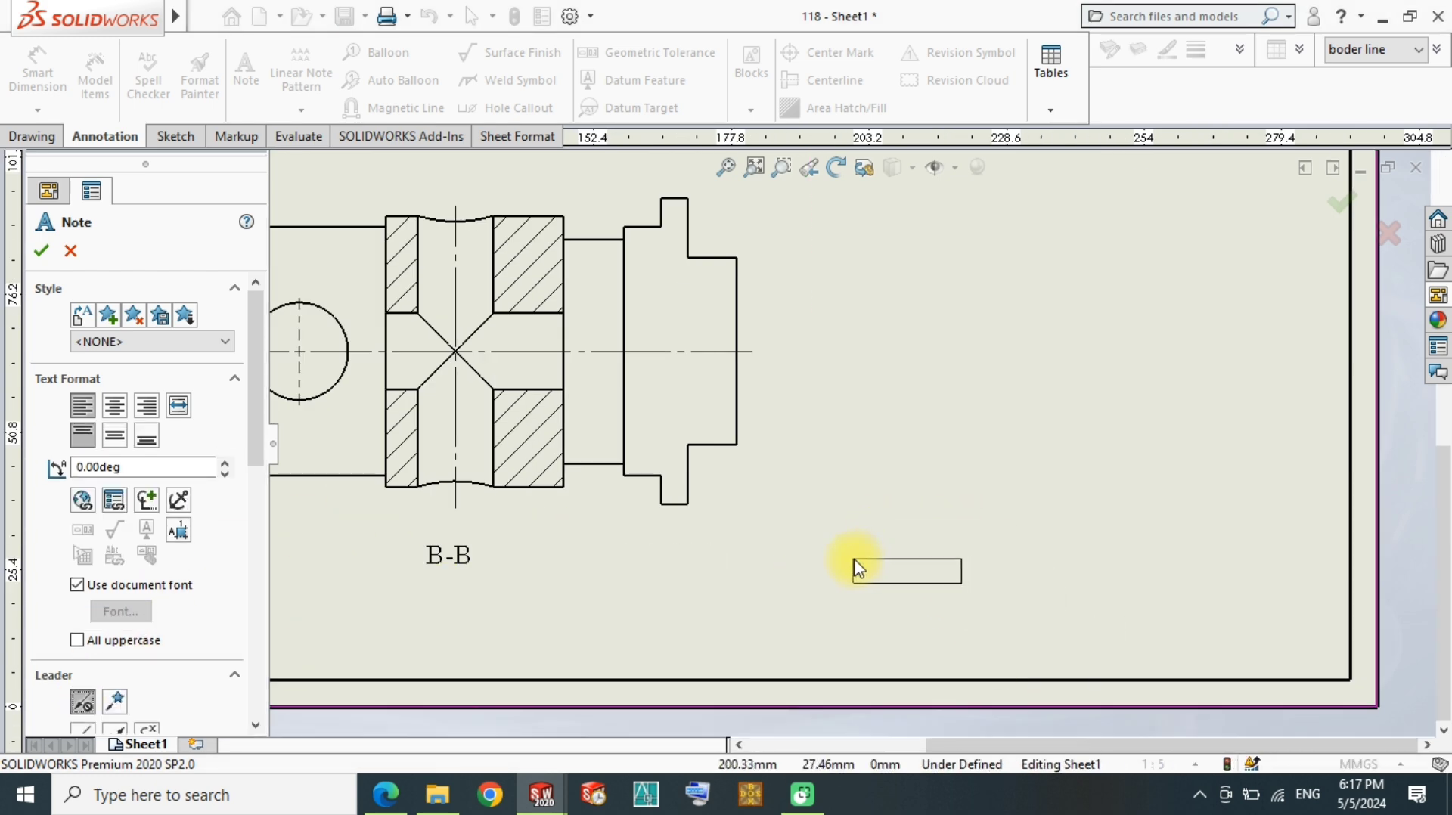
{"action": "left_click", "coordinate": [847, 553]}
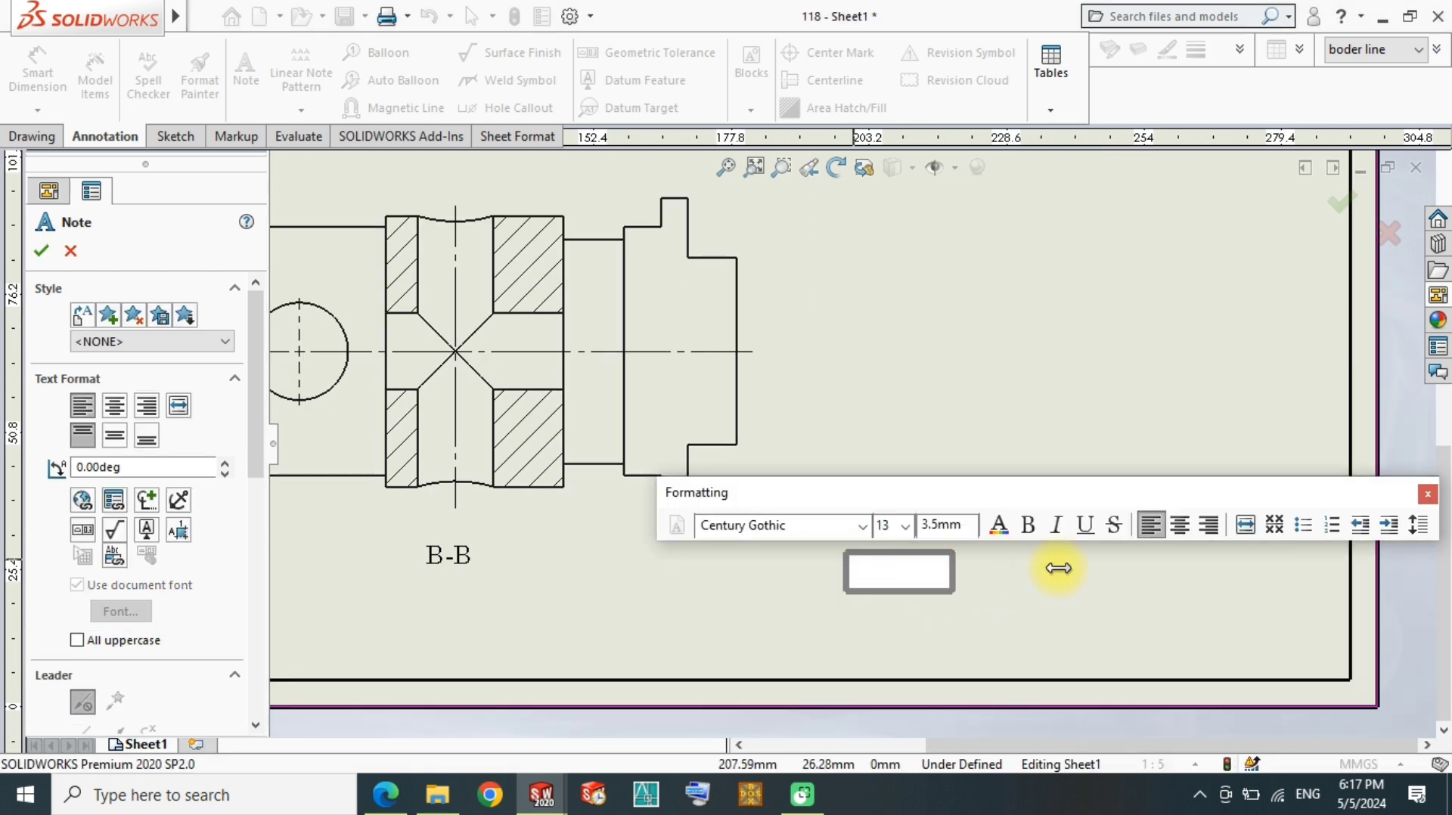
{"action": "left_click_drag", "start_coordinate": [888, 578], "coordinate": [1315, 592]}
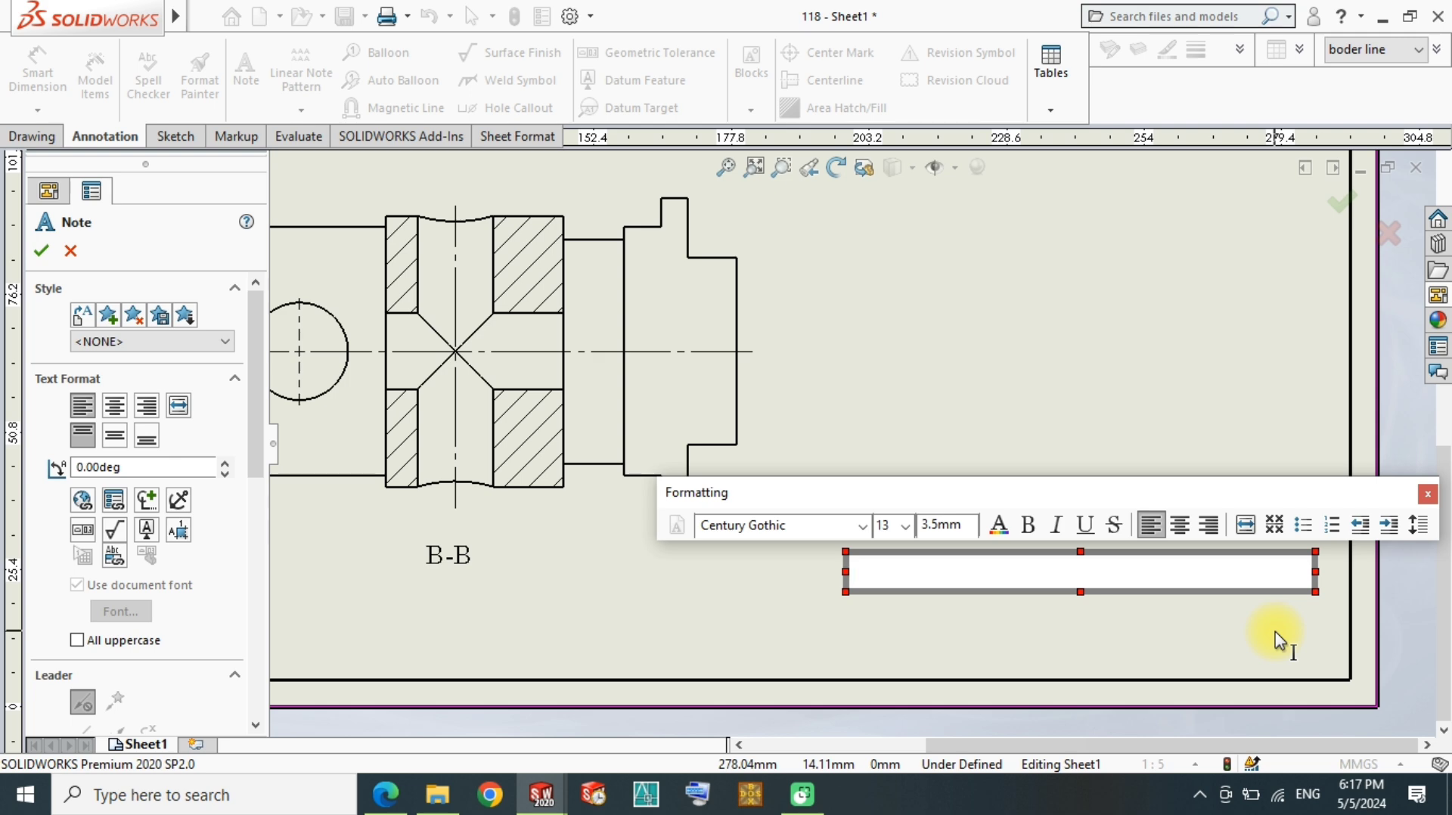
{"action": "type", "text": "Draw the sid"}
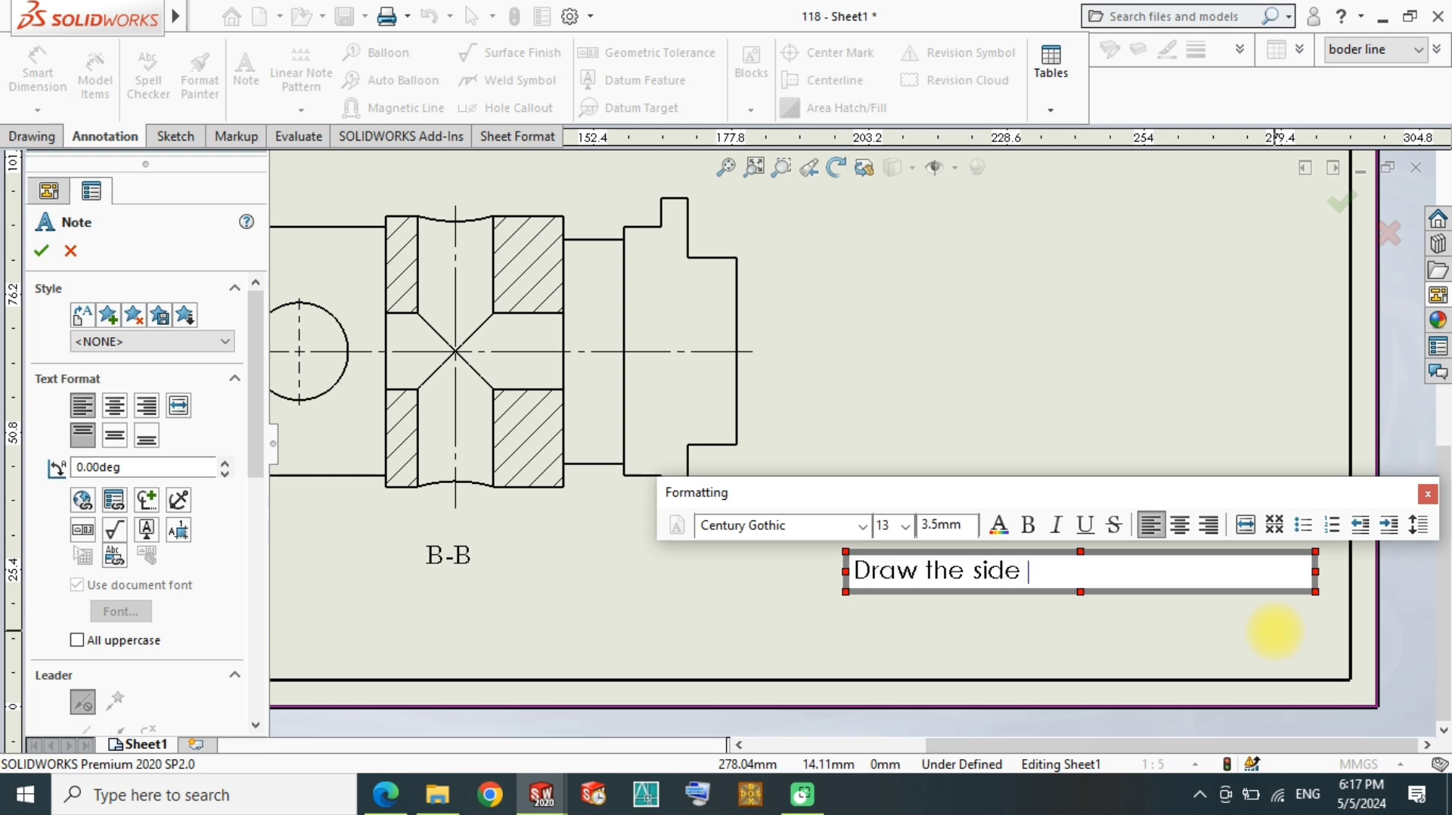
{"action": "type", "text": "ew"}
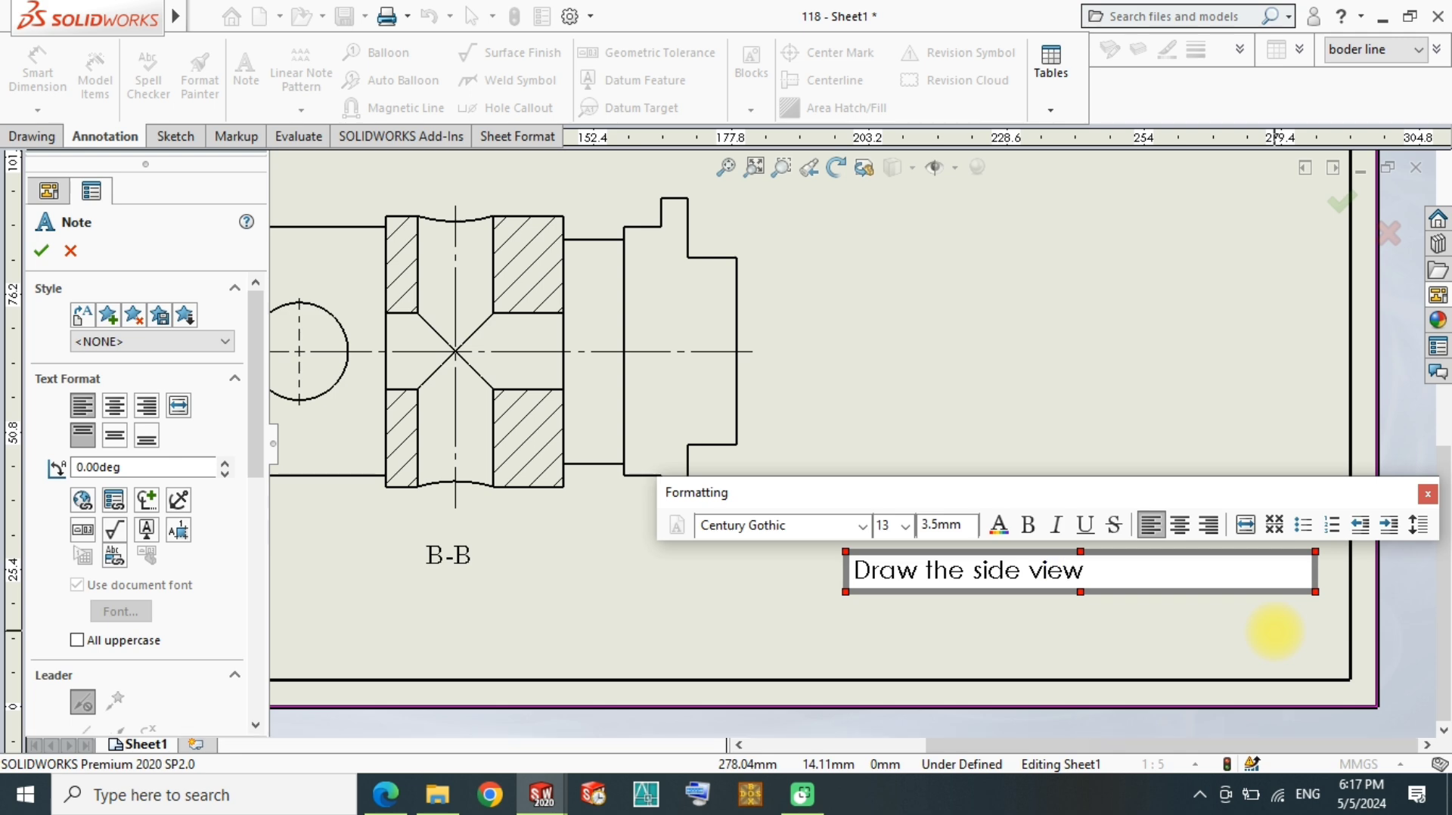
{"action": "type", "text": " a"}
{"action": "type", "text": "nd sectional pl"}
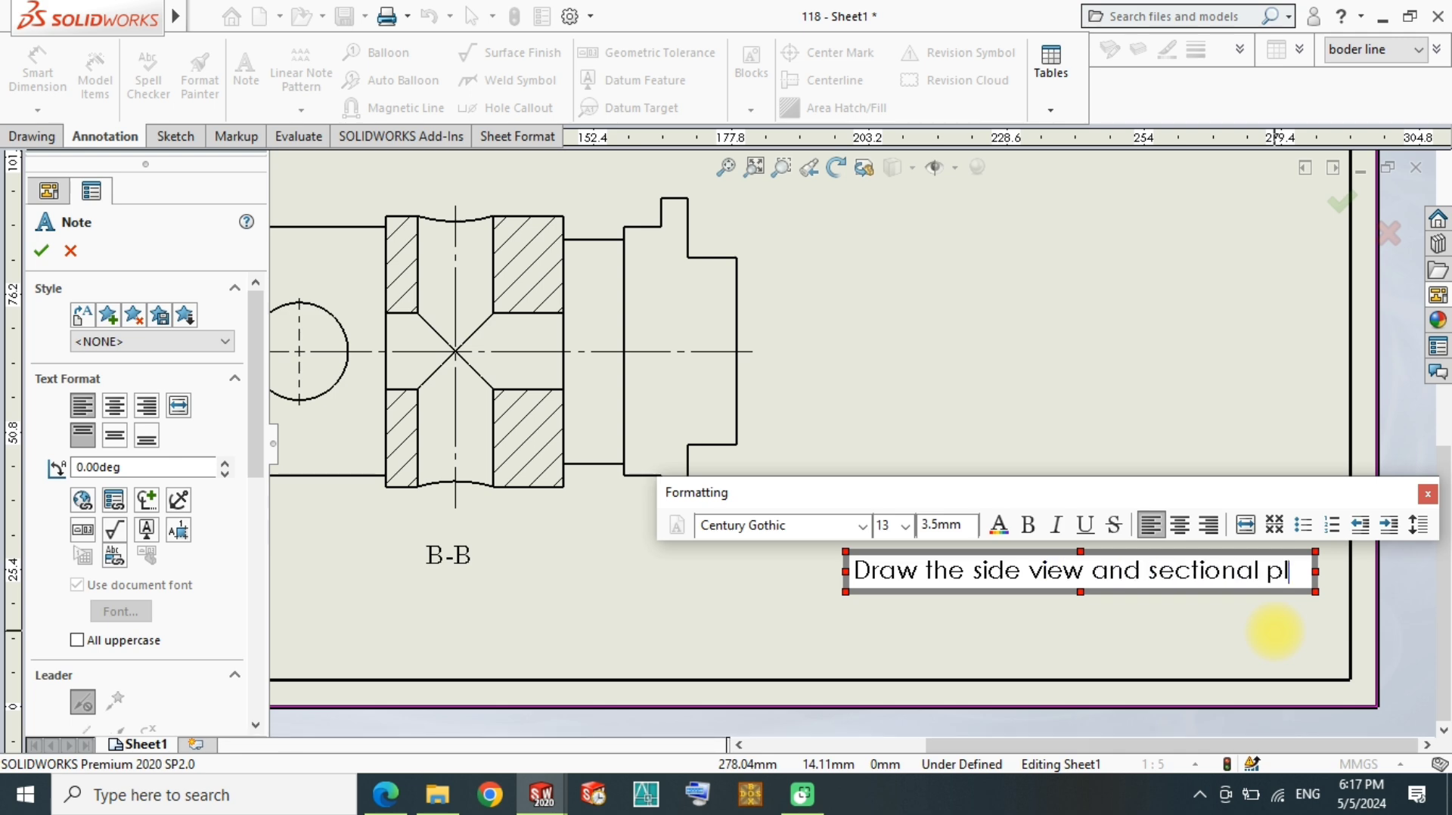
{"action": "type", "text": "an view of"}
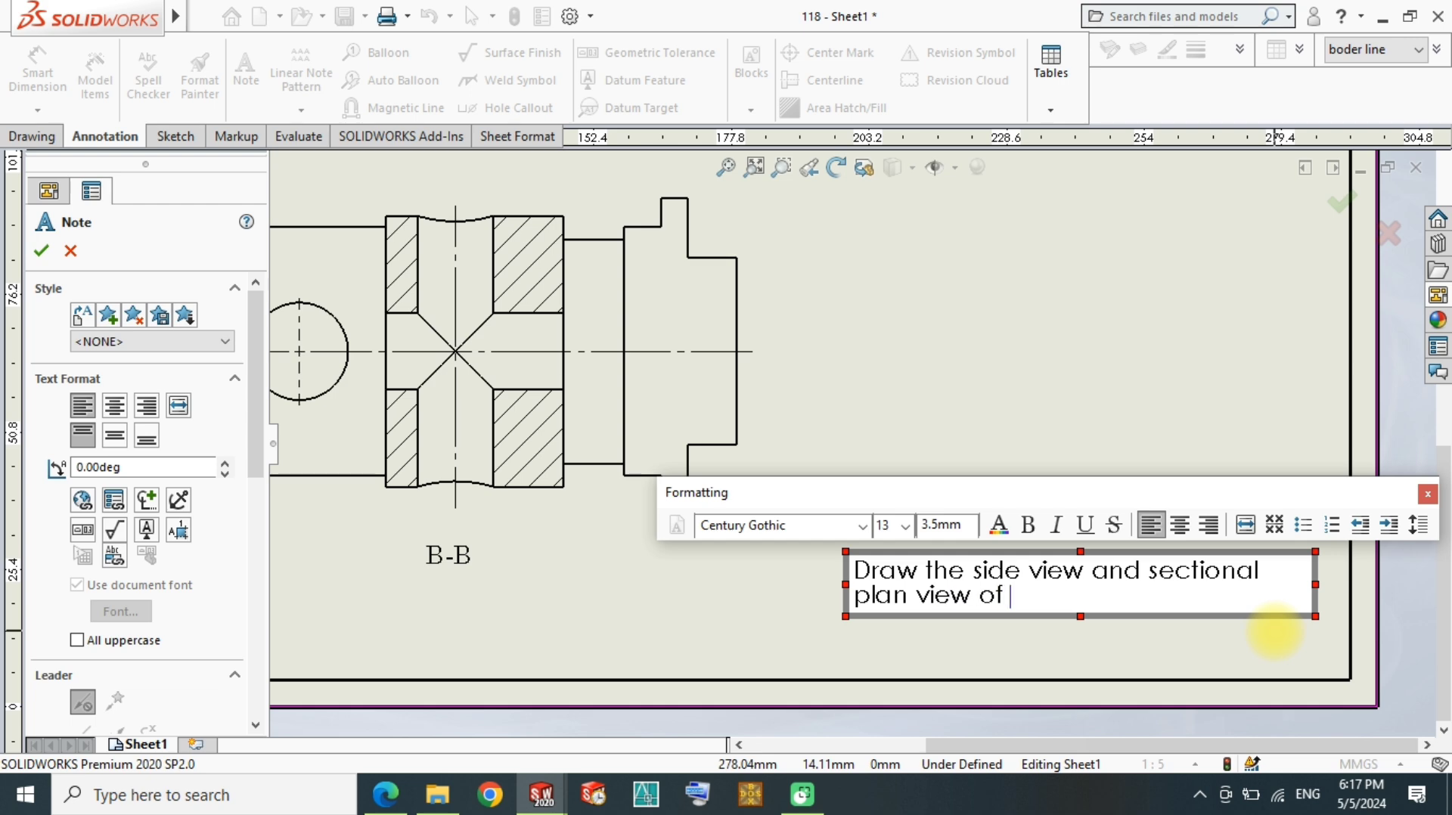
{"action": "type", "text": "this prism"}
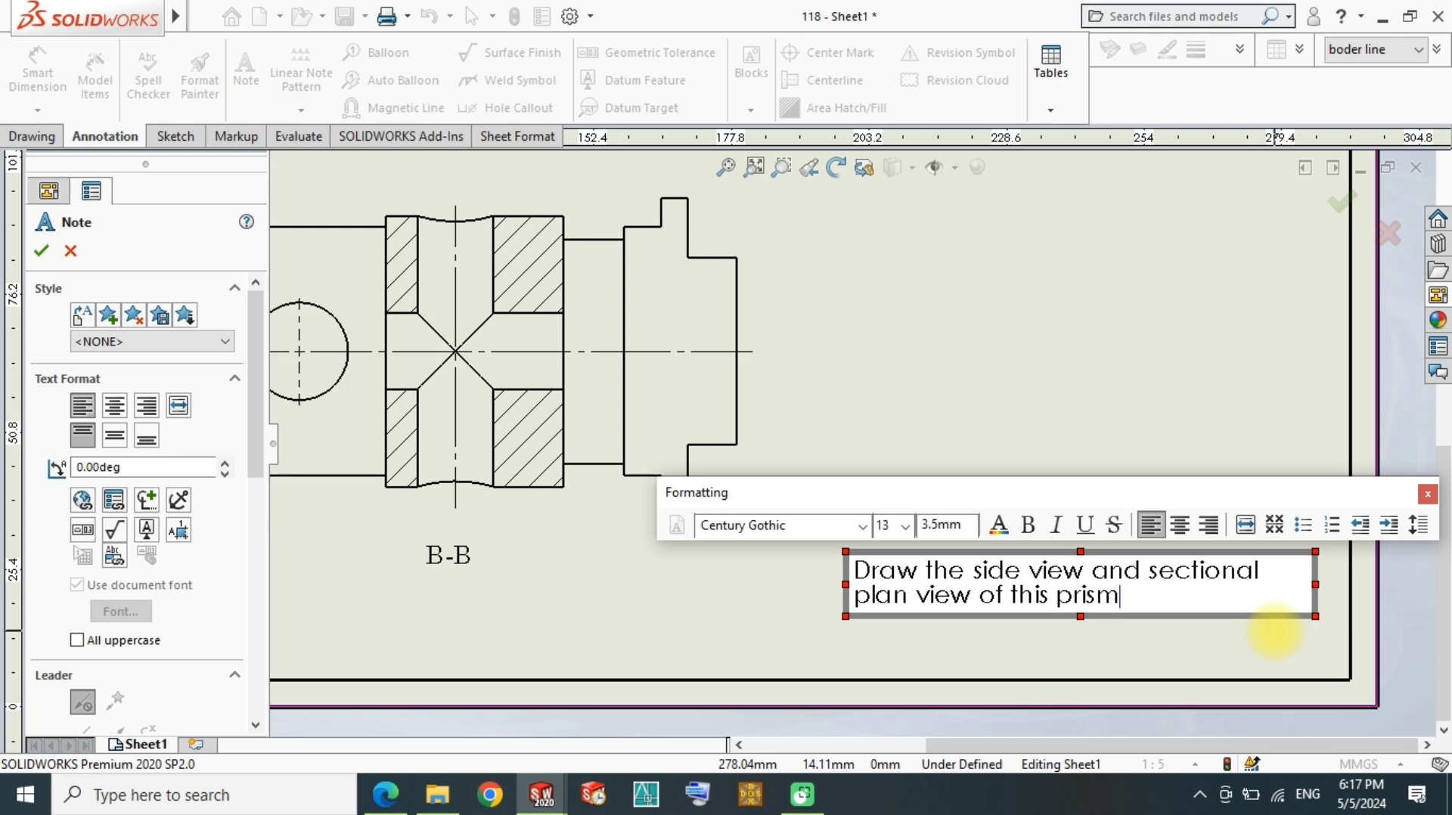
{"action": "key", "text": "BackSpace"}
{"action": "key", "text": "BackSpace"}
{"action": "left_click", "coordinate": [973, 412]}
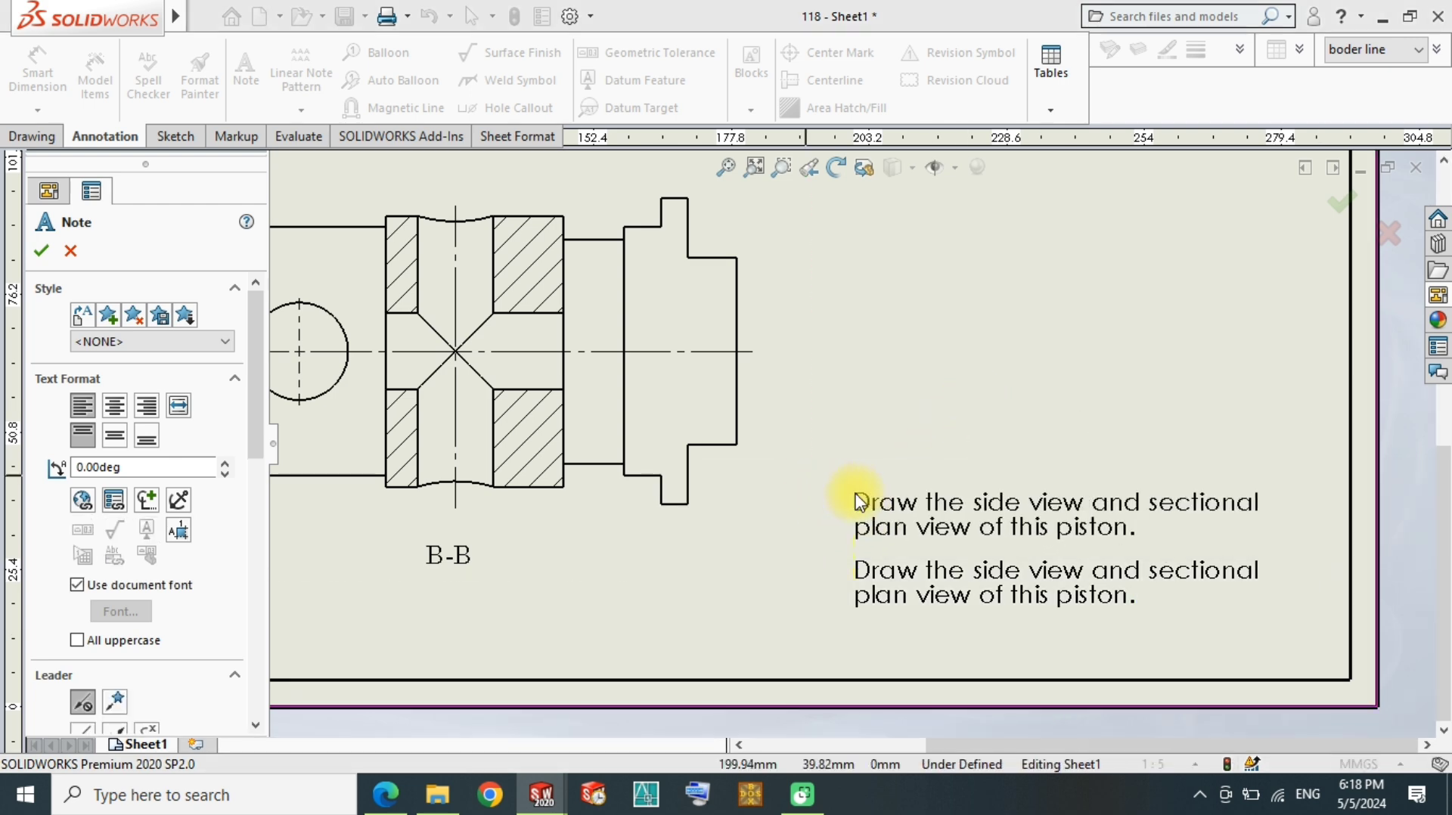
Step: Add a 'Task:-' heading note above the instruction note
{"action": "left_click", "coordinate": [852, 493]}
{"action": "key", "text": "Delete"}
{"action": "type", "text": "Task:-"}
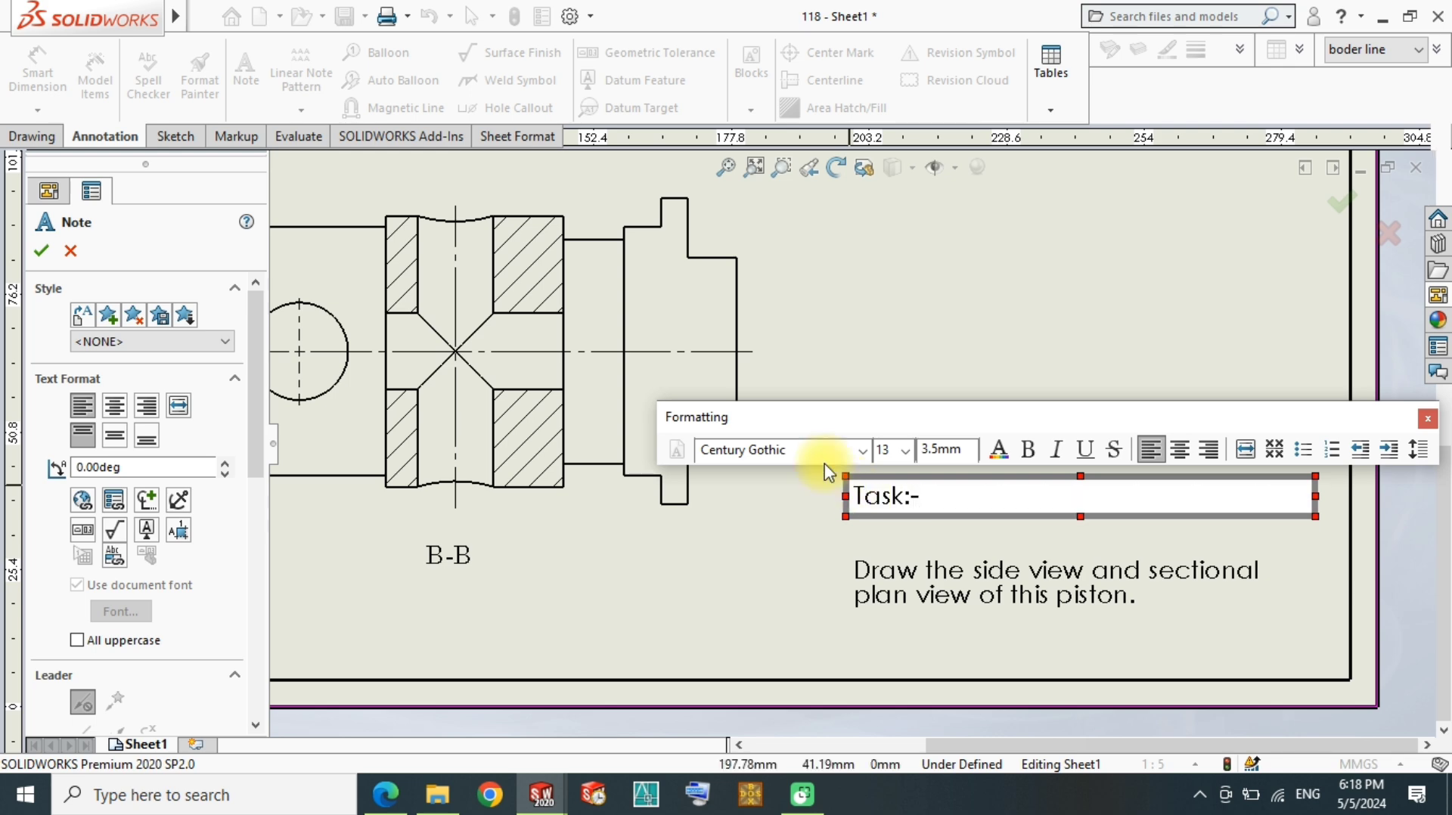
{"action": "left_click", "coordinate": [988, 275]}
Step: Set the instruction note to Century Schoolbook at size 14
{"action": "key", "text": "Escape"}
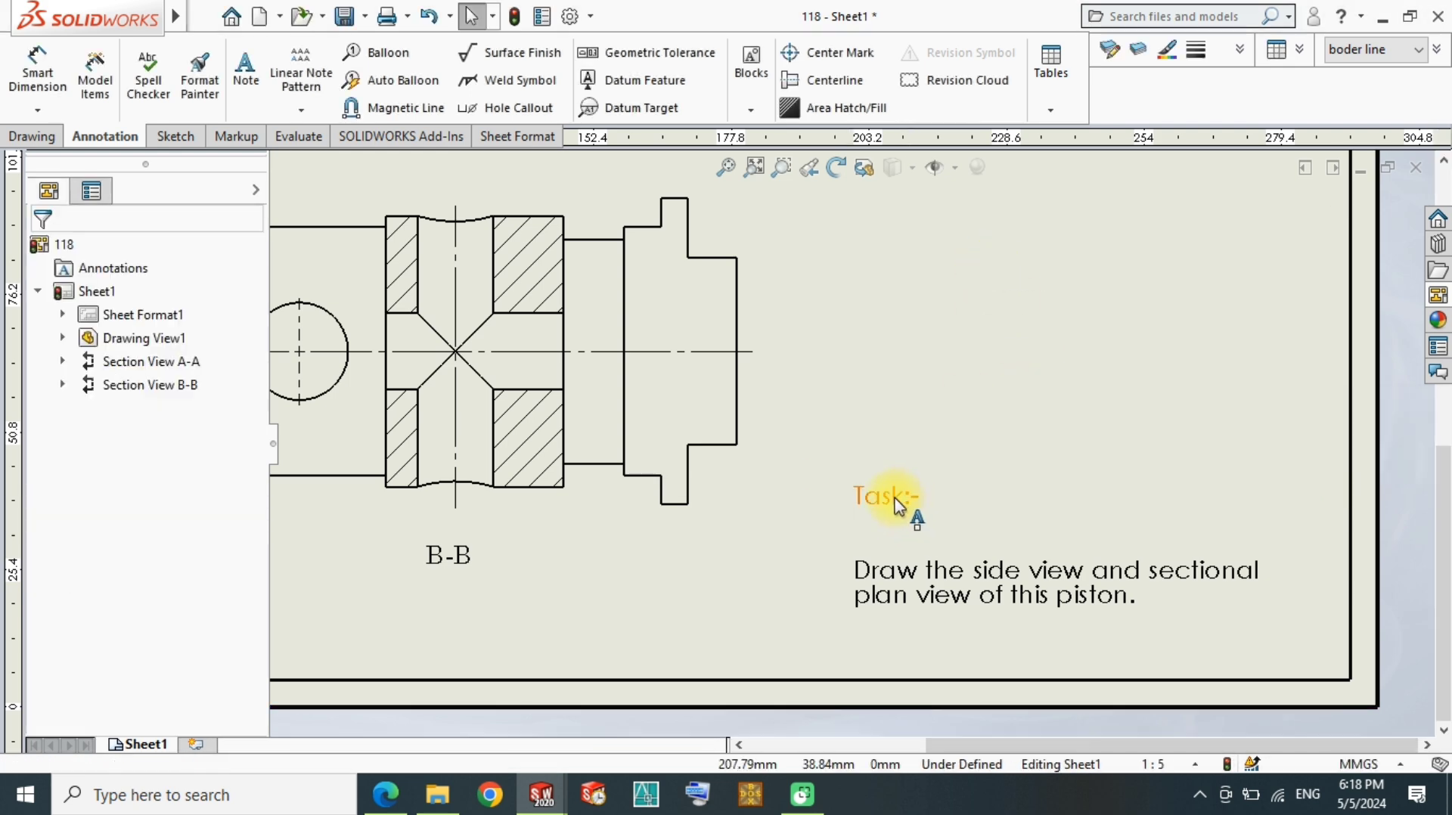
{"action": "double_click", "coordinate": [911, 567]}
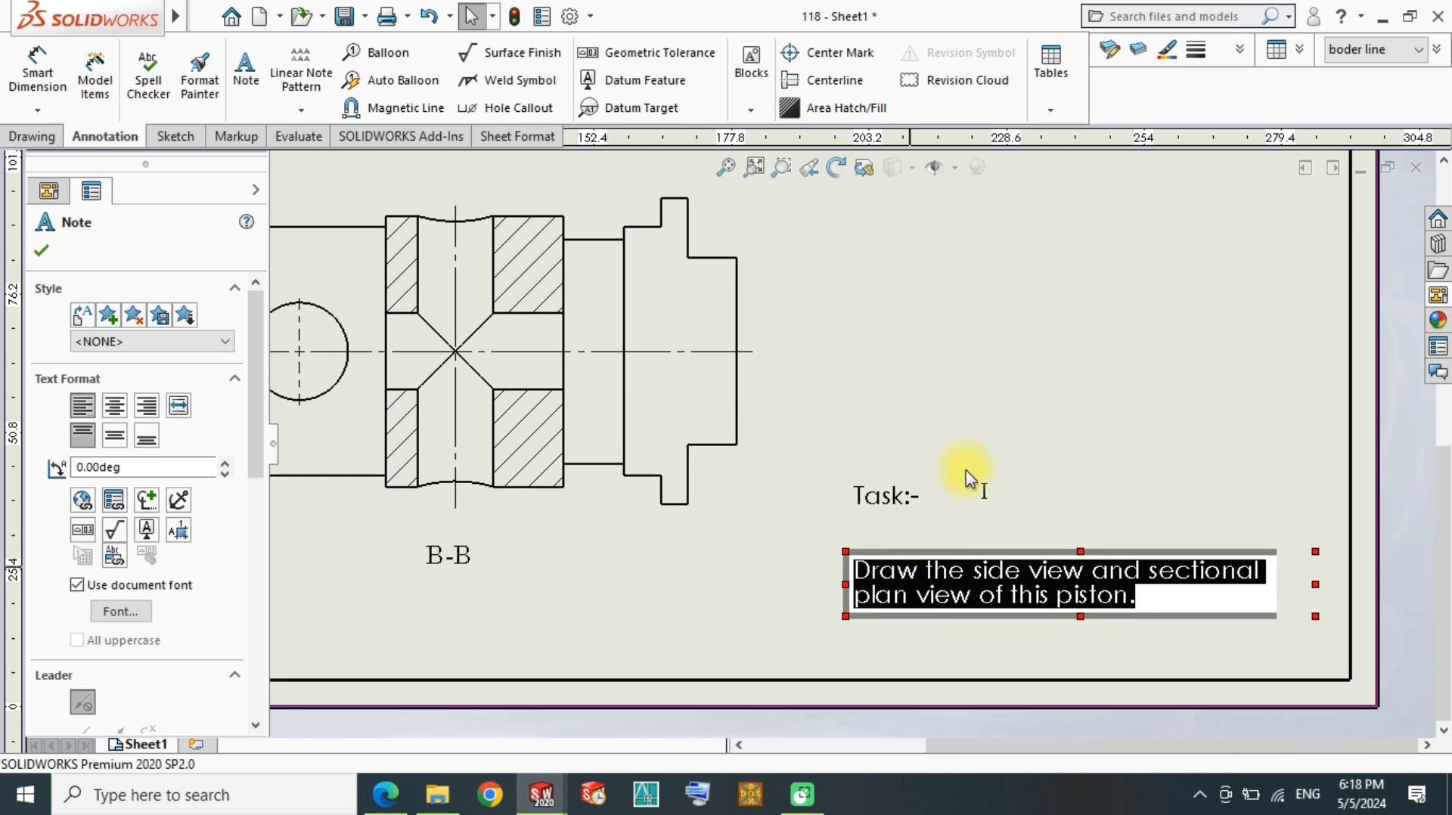
{"action": "left_click", "coordinate": [764, 524]}
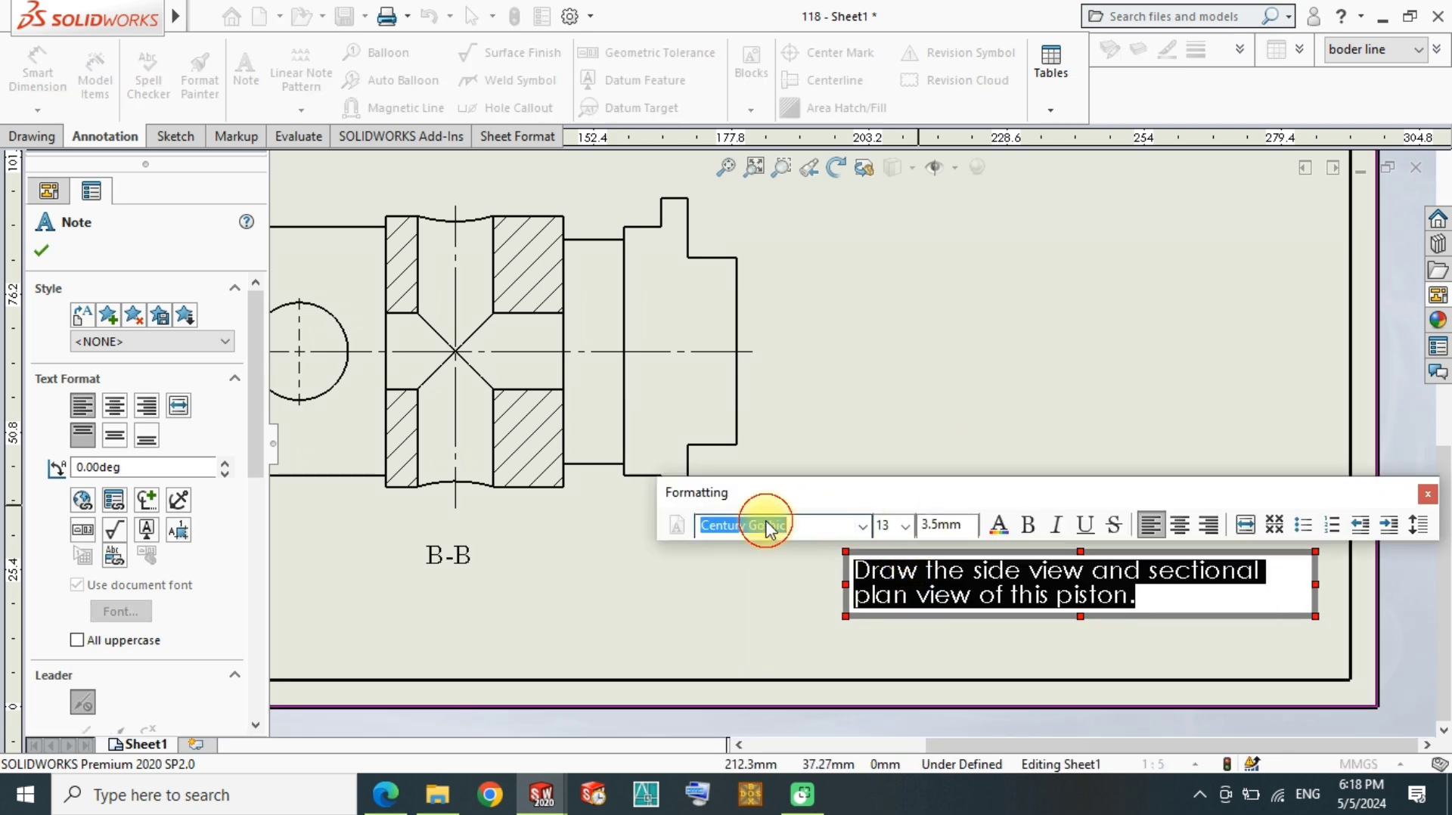
{"action": "key", "text": "Down"}
{"action": "left_click", "coordinate": [901, 527]}
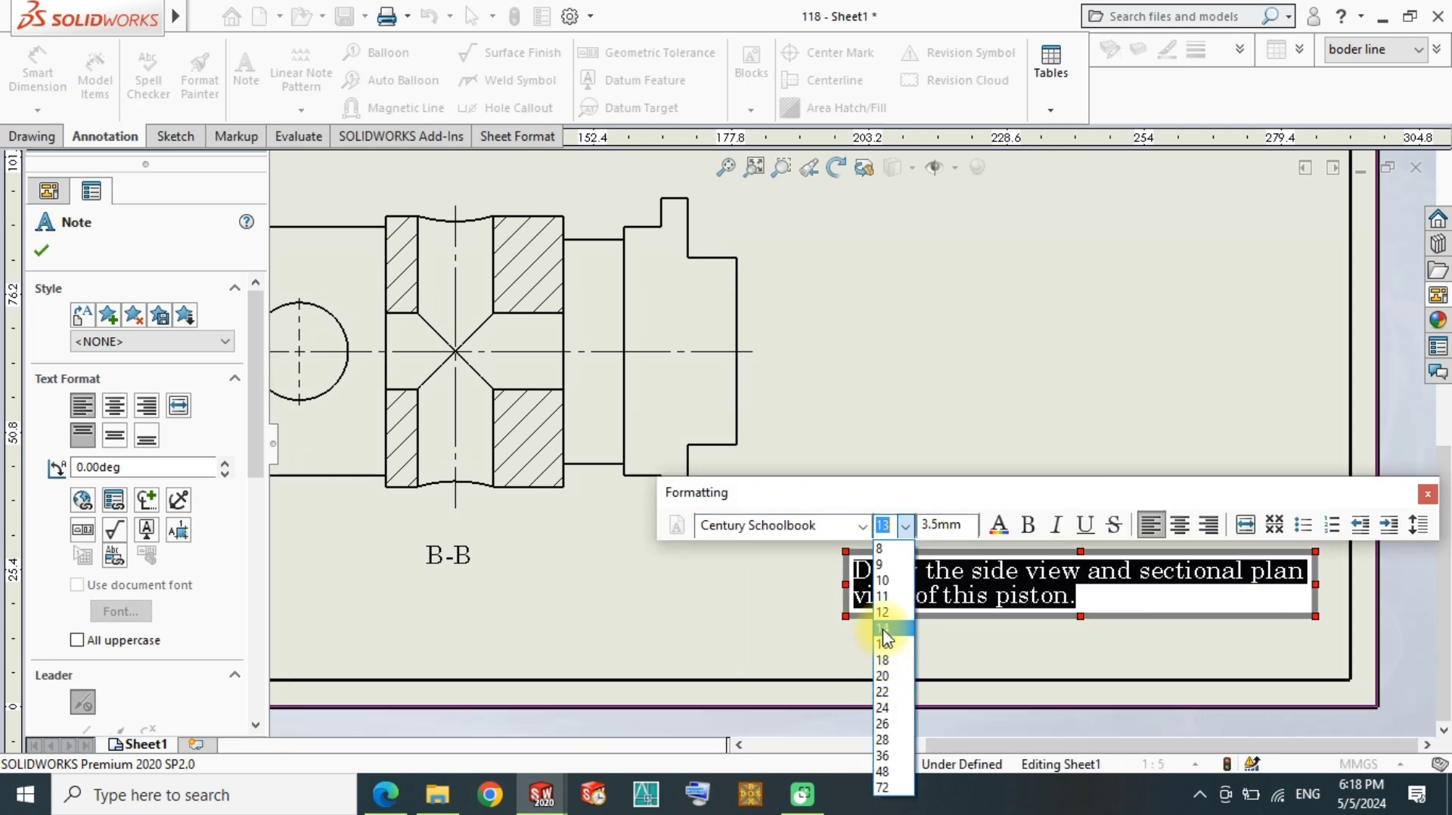
{"action": "left_click", "coordinate": [884, 629]}
{"action": "left_click", "coordinate": [960, 659]}
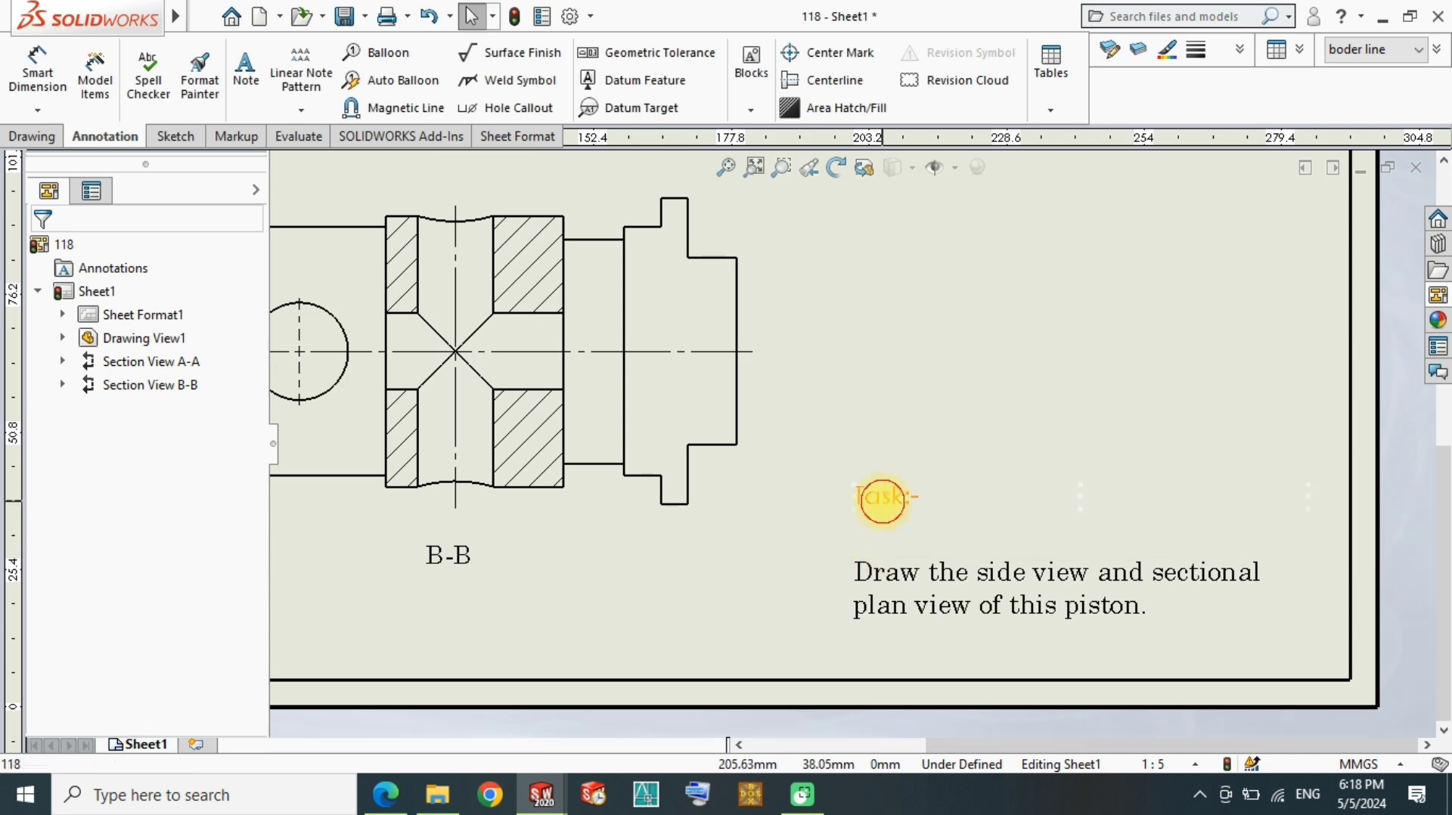
Step: Set the Task:- heading to size 14 and fit the whole sheet in view
{"action": "double_click", "coordinate": [882, 496]}
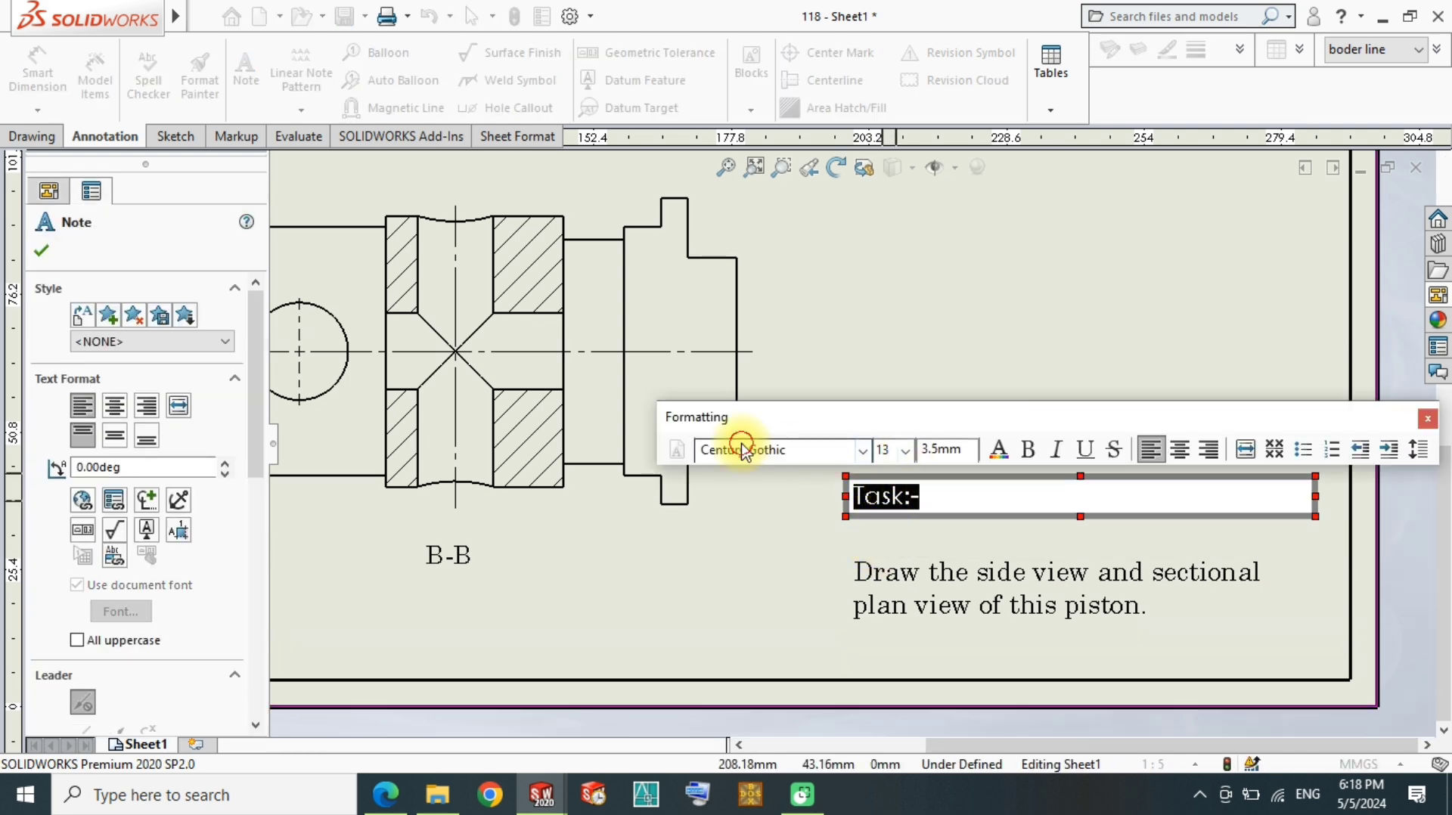
{"action": "left_click", "coordinate": [905, 450]}
{"action": "left_click", "coordinate": [894, 556]}
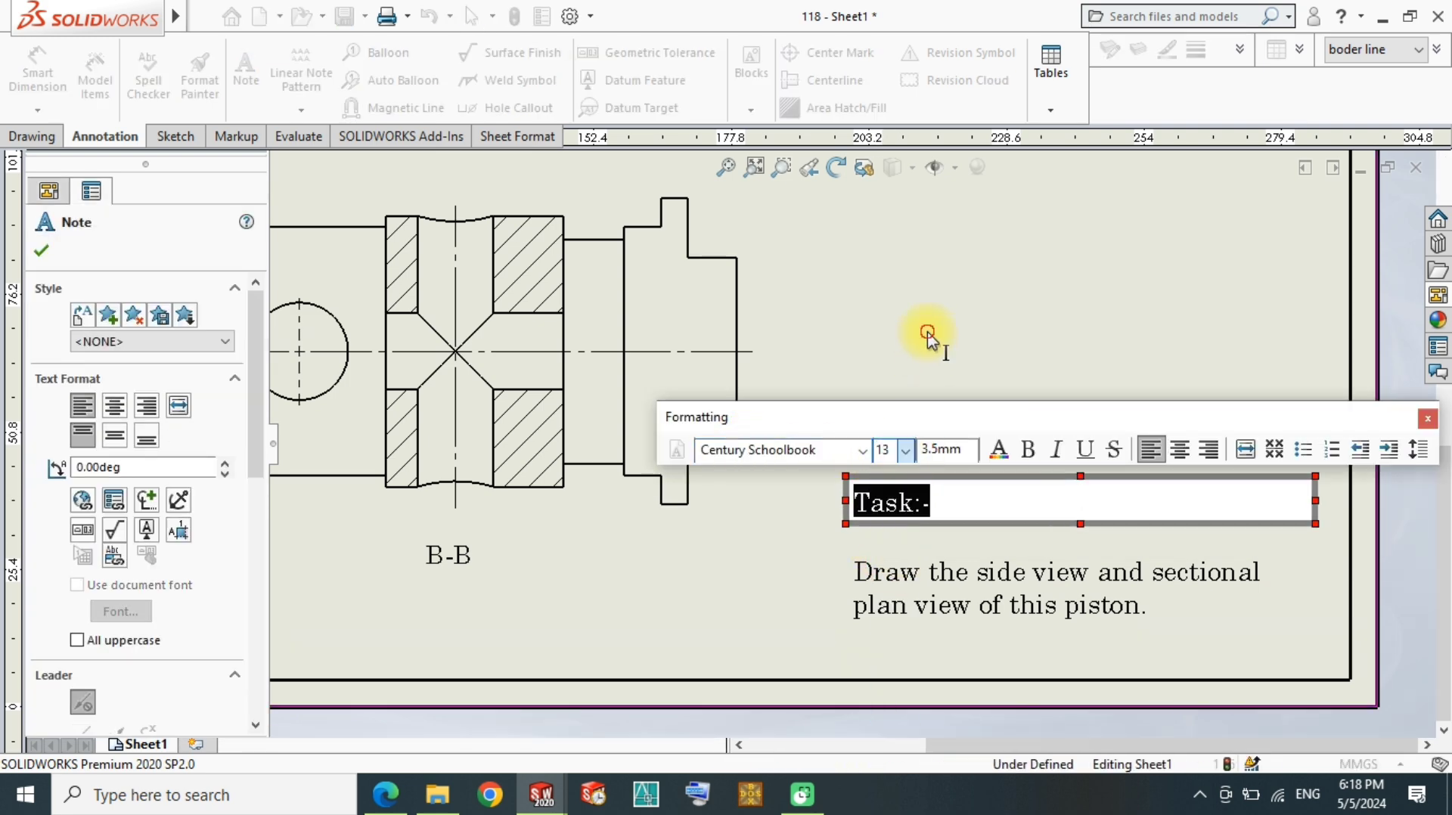
{"action": "left_click", "coordinate": [930, 334]}
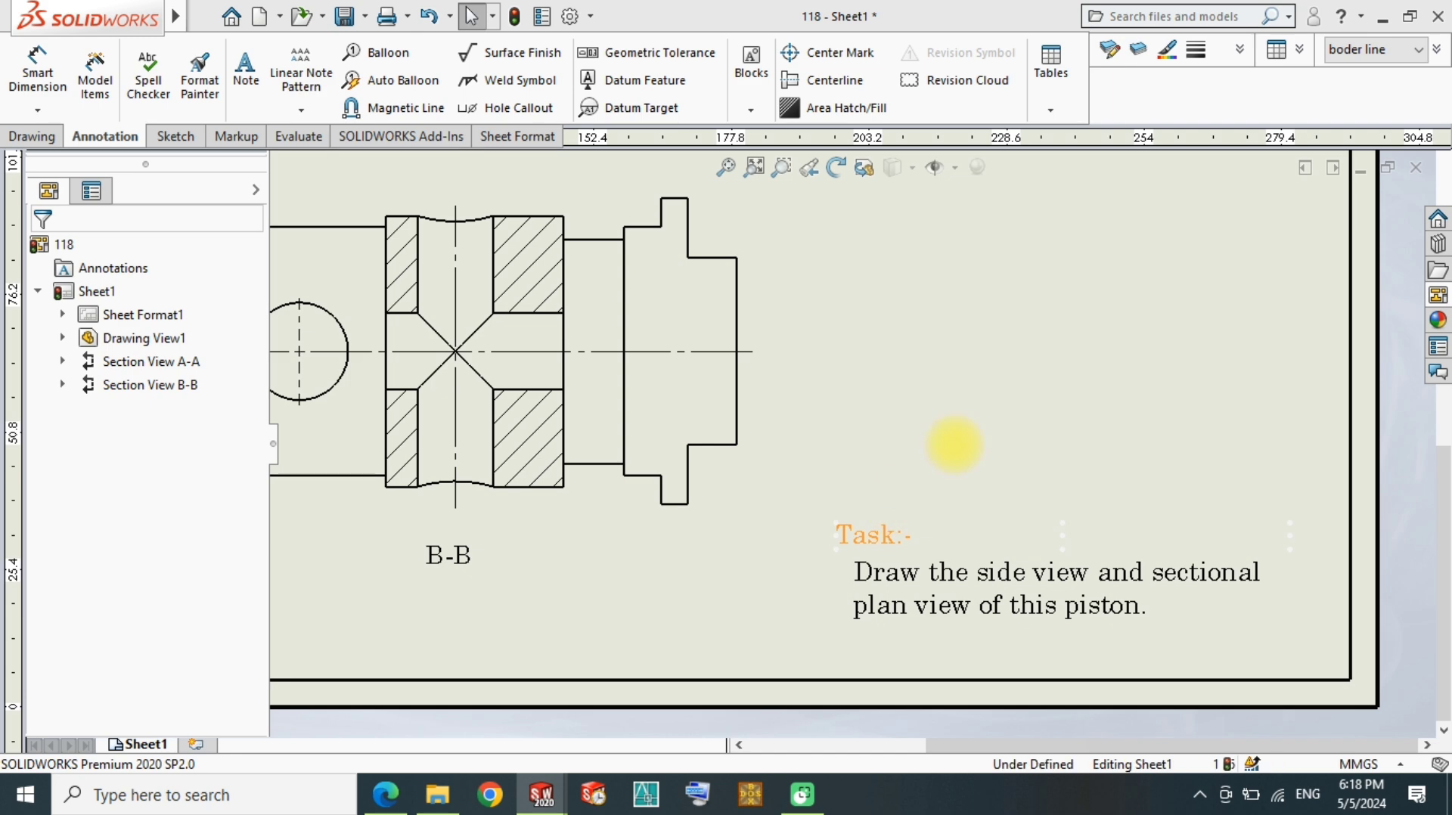
{"action": "key", "text": "f"}
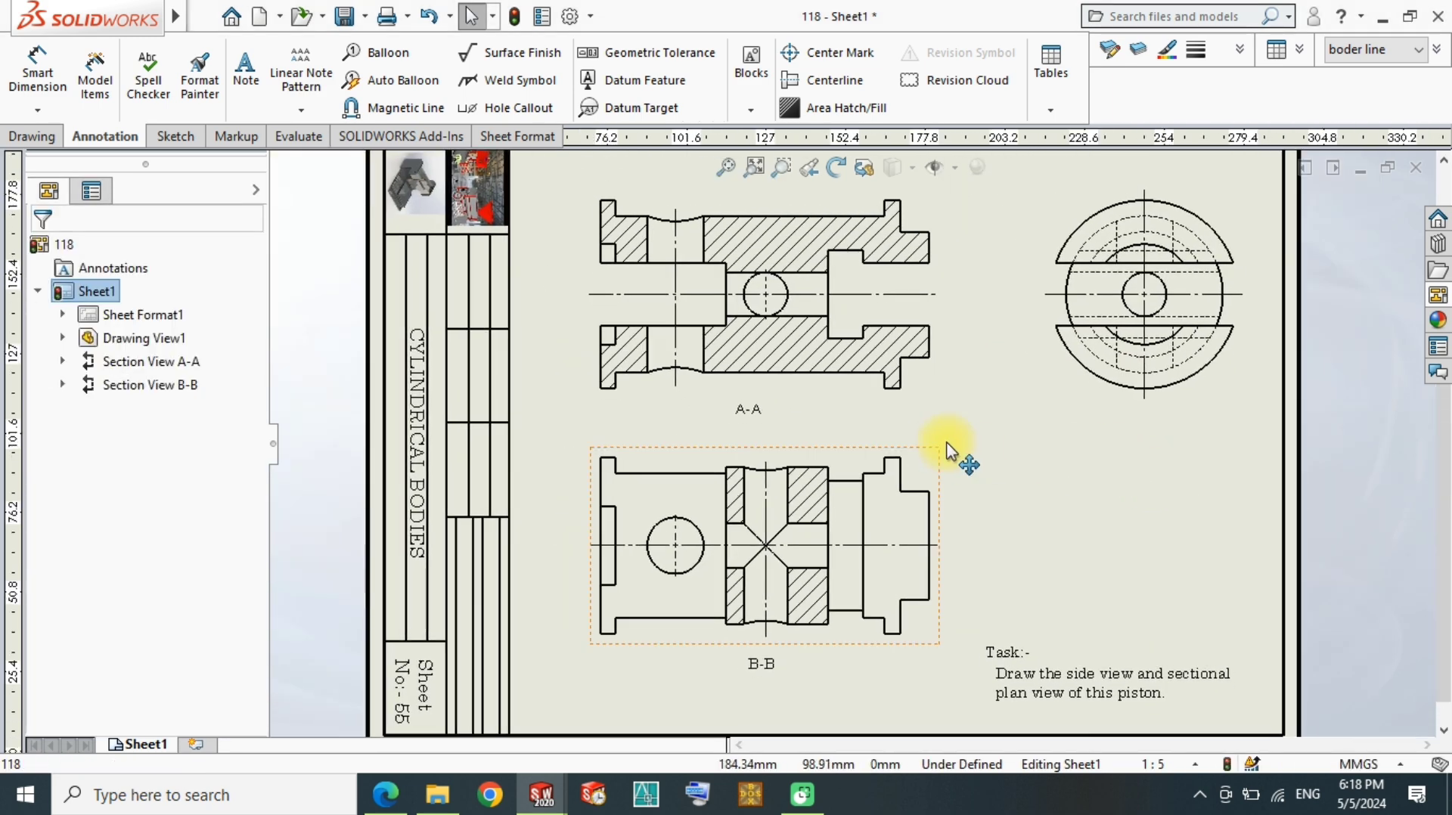
Step: In the sheet format, change the title block's CYLINDRICAL BODIES title to PISTON
{"action": "left_click", "coordinate": [515, 16]}
{"action": "right_click", "coordinate": [136, 315]}
{"action": "left_click", "coordinate": [211, 372]}
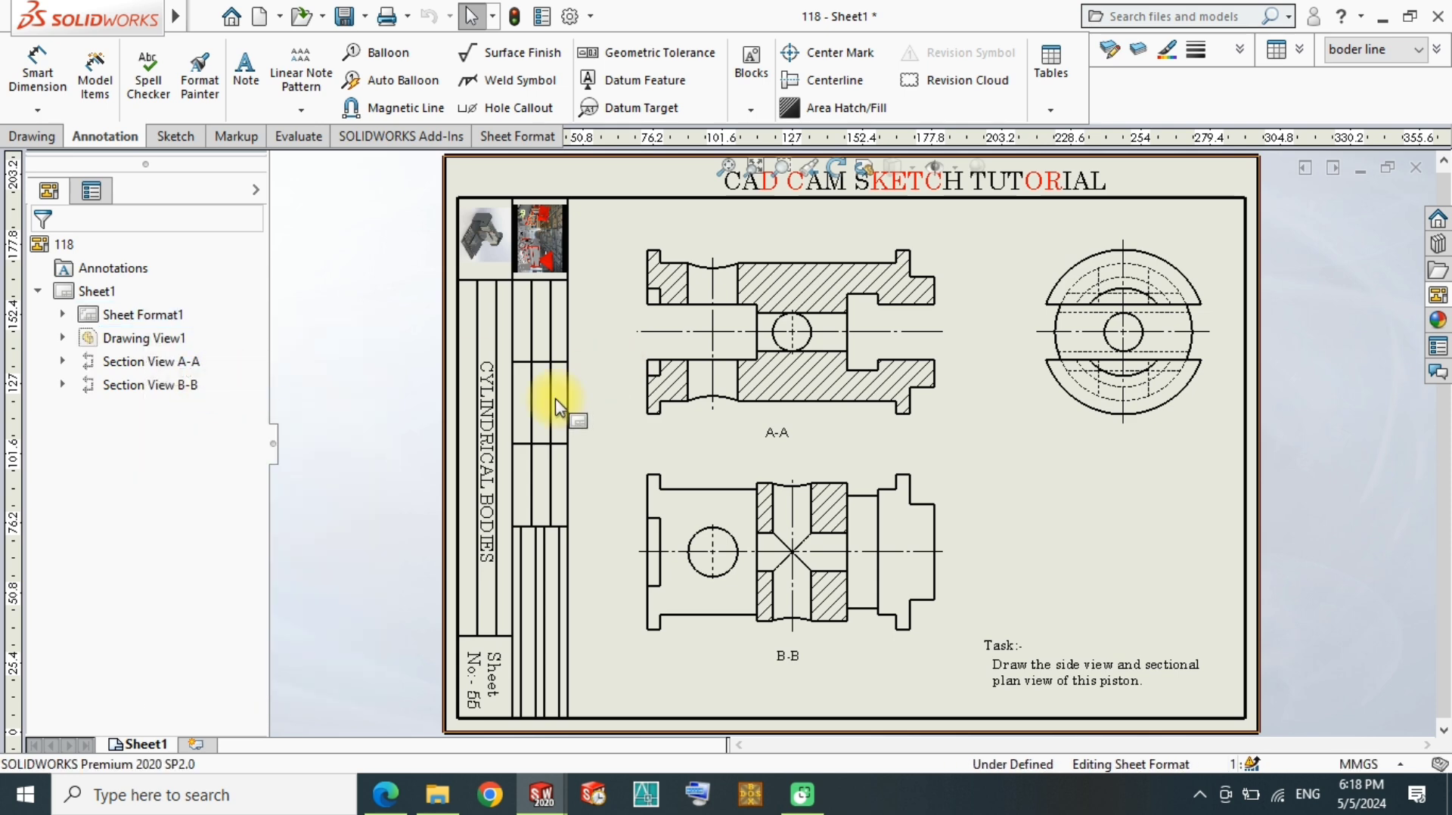
{"action": "double_click", "coordinate": [492, 452]}
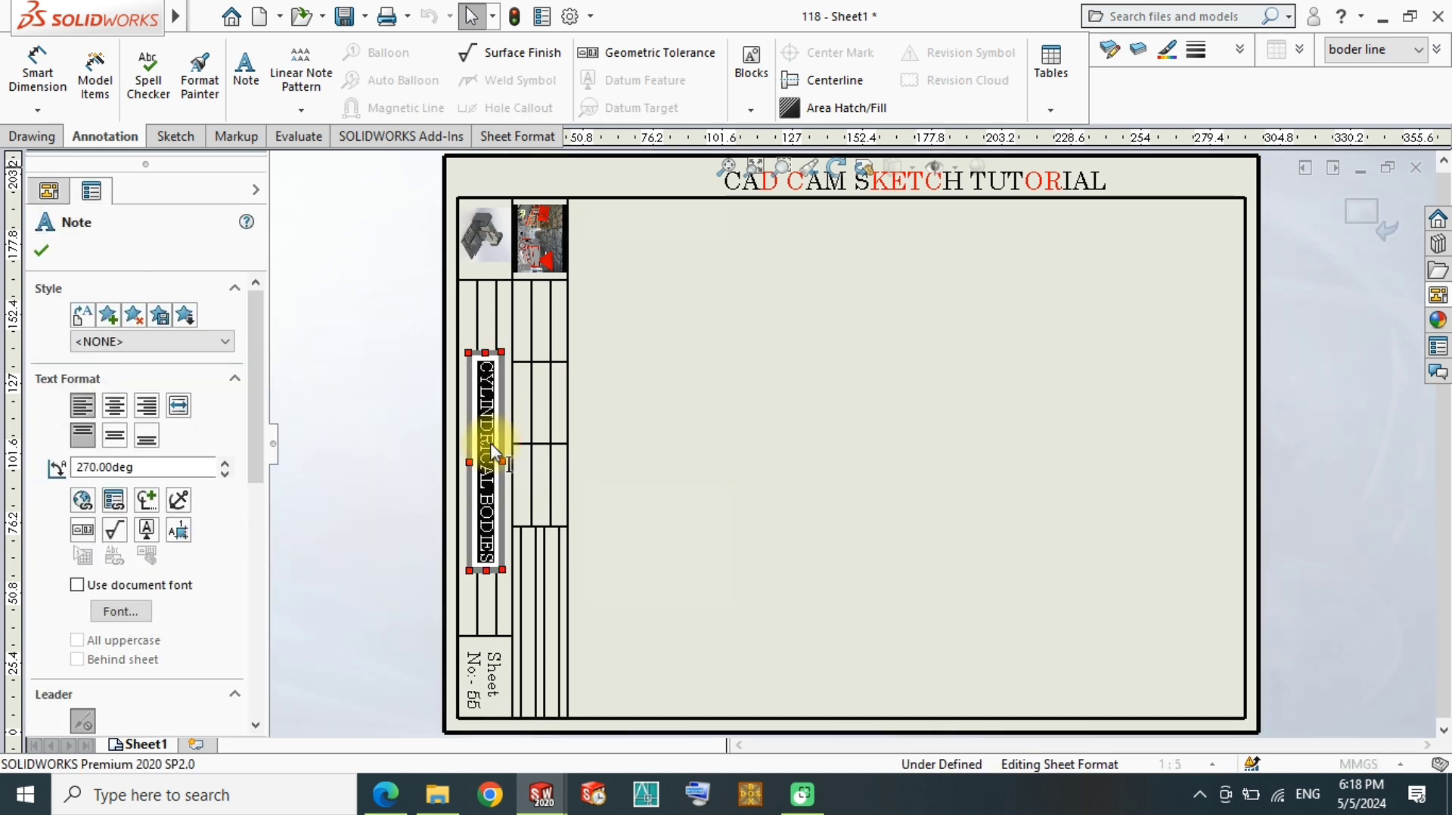
{"action": "type", "text": "P"}
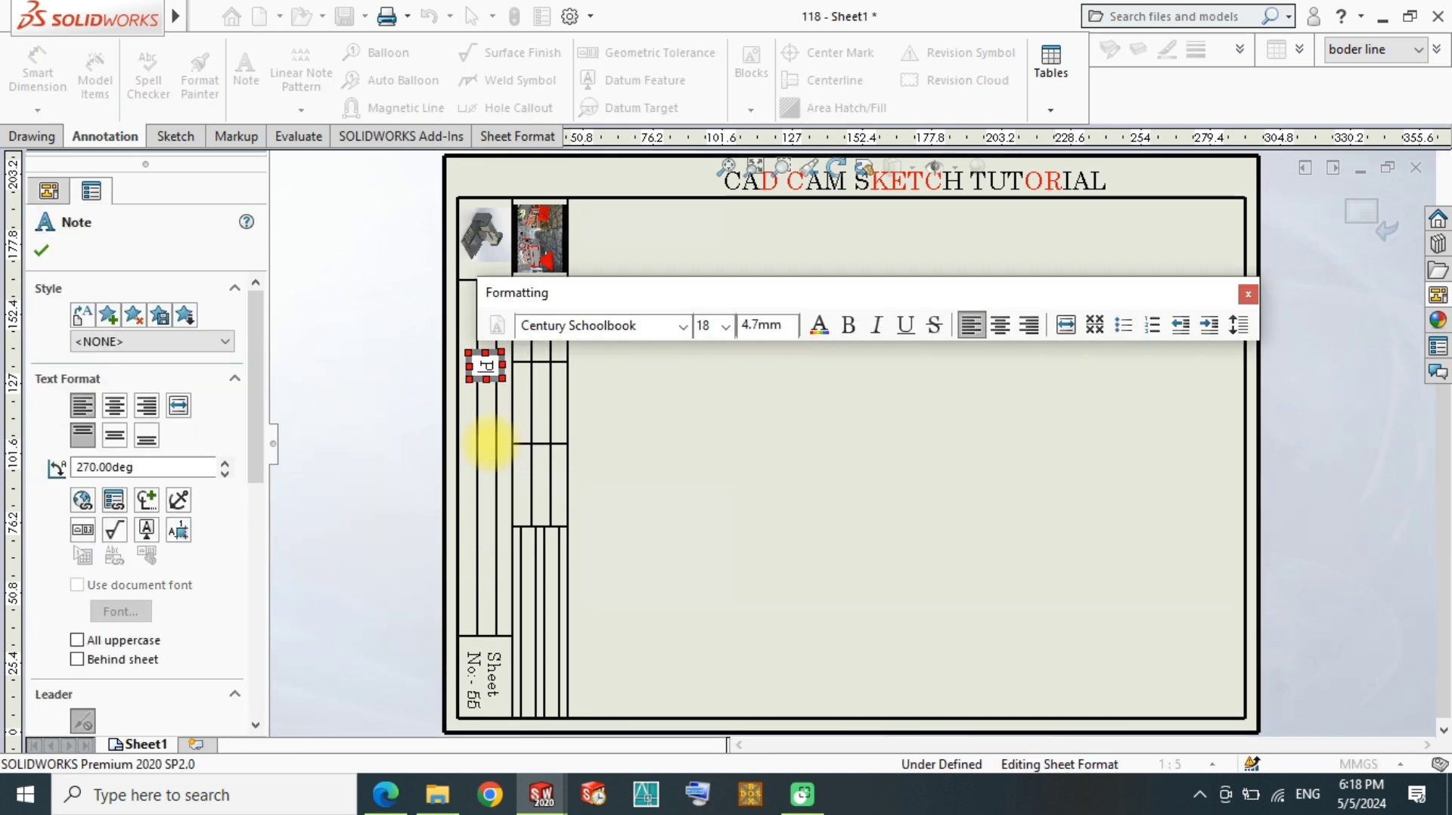
{"action": "type", "text": "ISTON"}
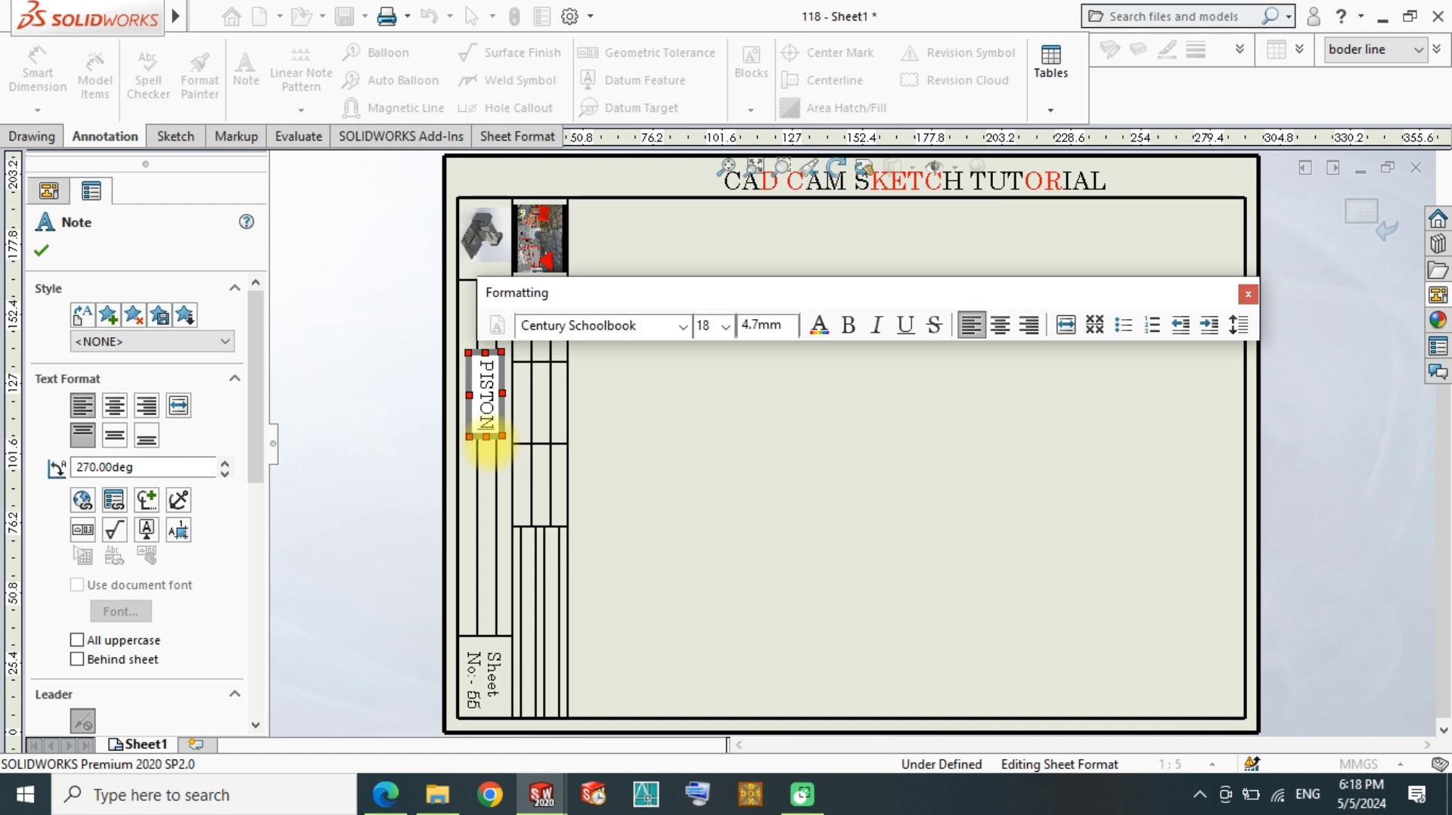
{"action": "left_click", "coordinate": [697, 424]}
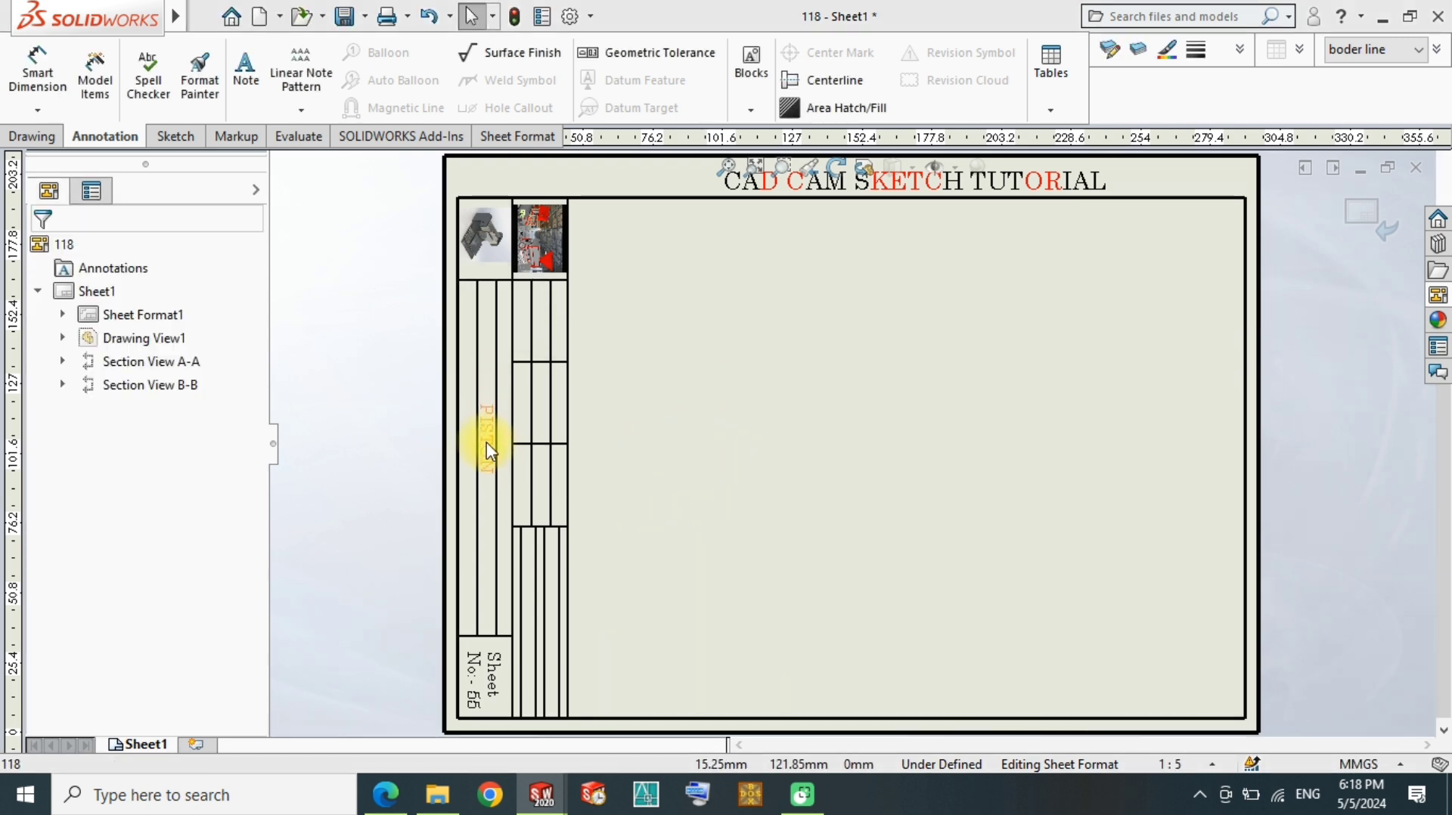
{"action": "left_click", "coordinate": [488, 454]}
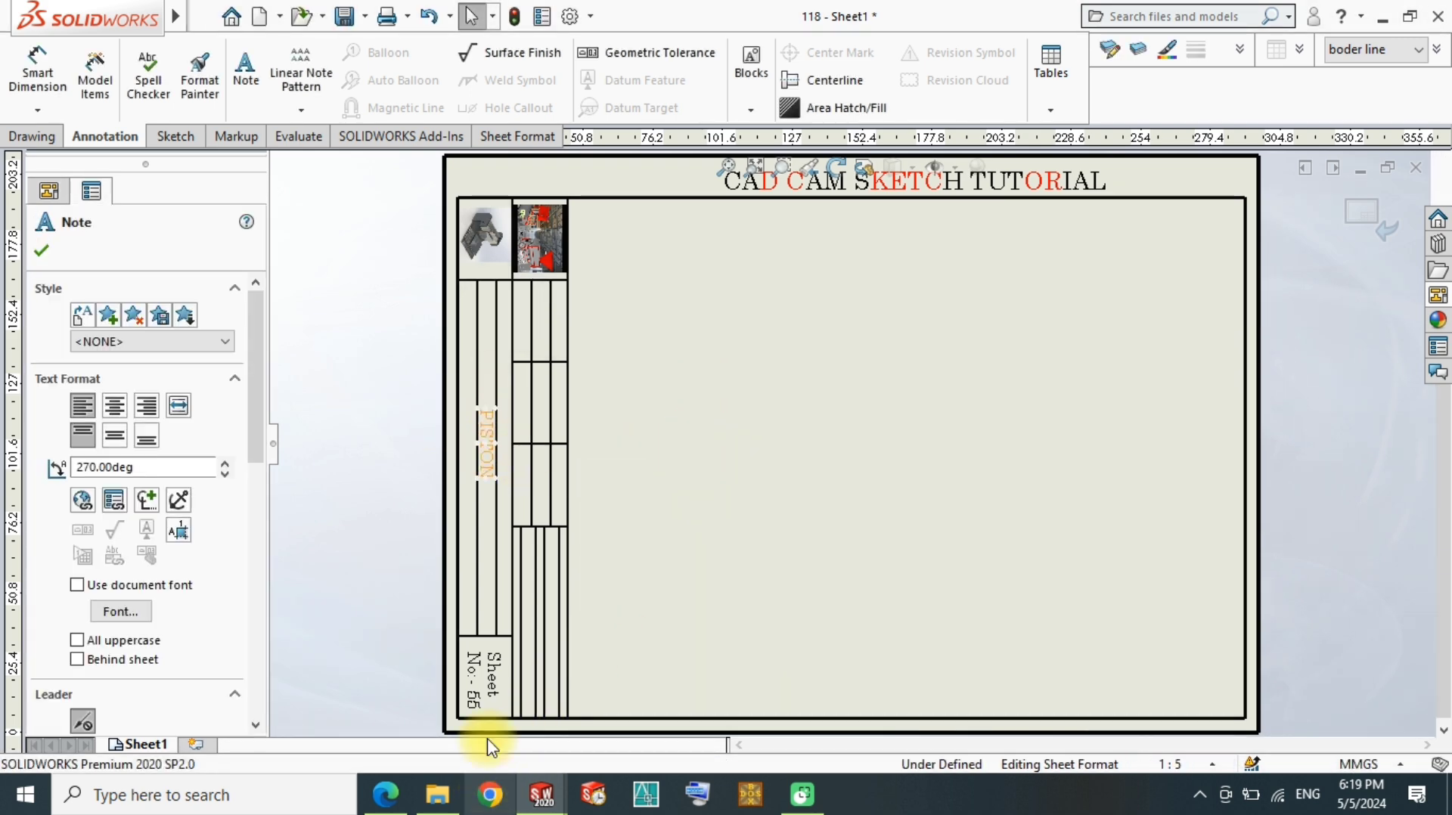
Step: Change the sheet number to 118, exit the sheet format, and save the drawing as 118
{"action": "double_click", "coordinate": [467, 682]}
{"action": "left_click", "coordinate": [478, 715]}
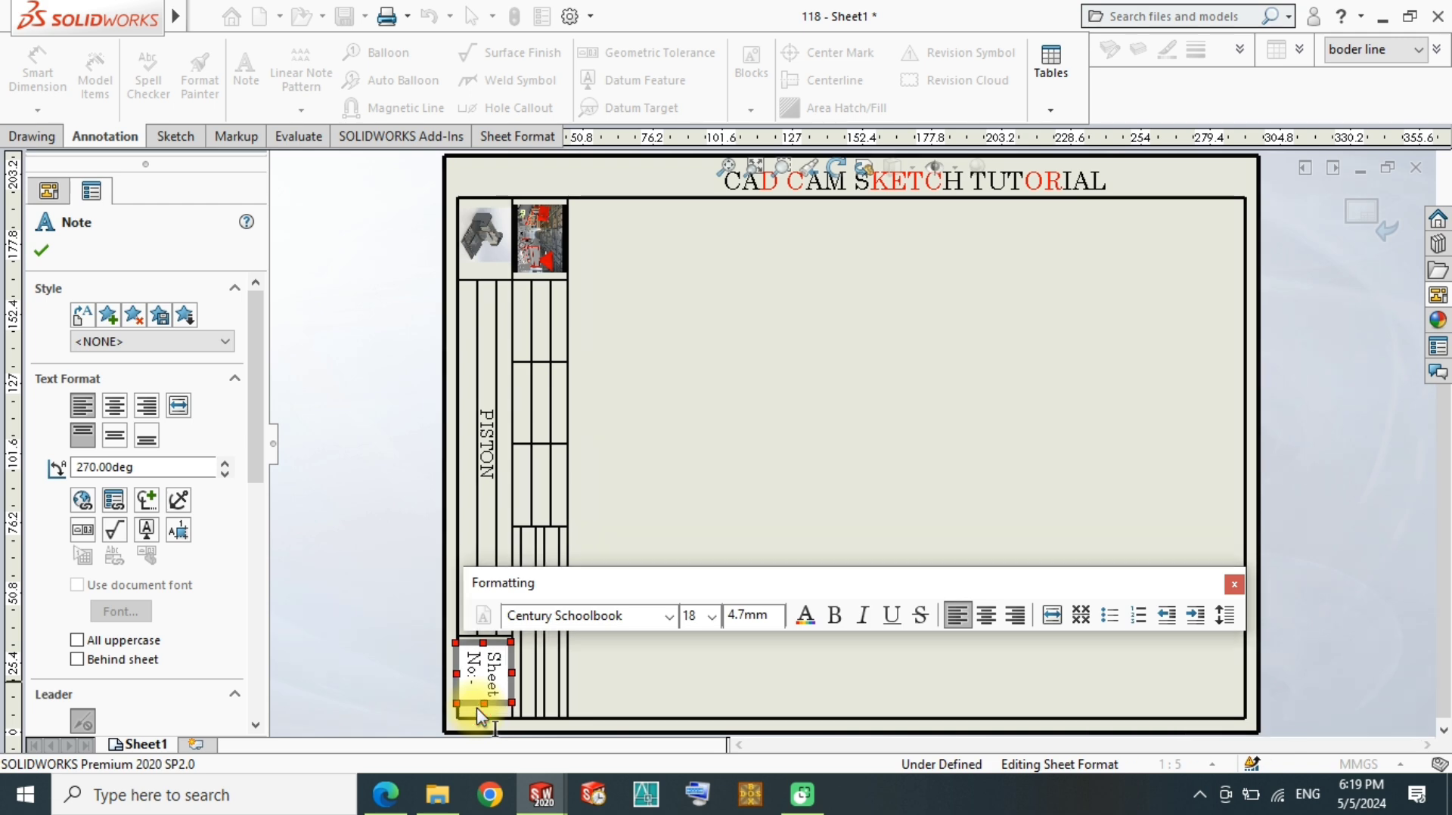
{"action": "type", "text": "118"}
{"action": "left_click", "coordinate": [610, 668]}
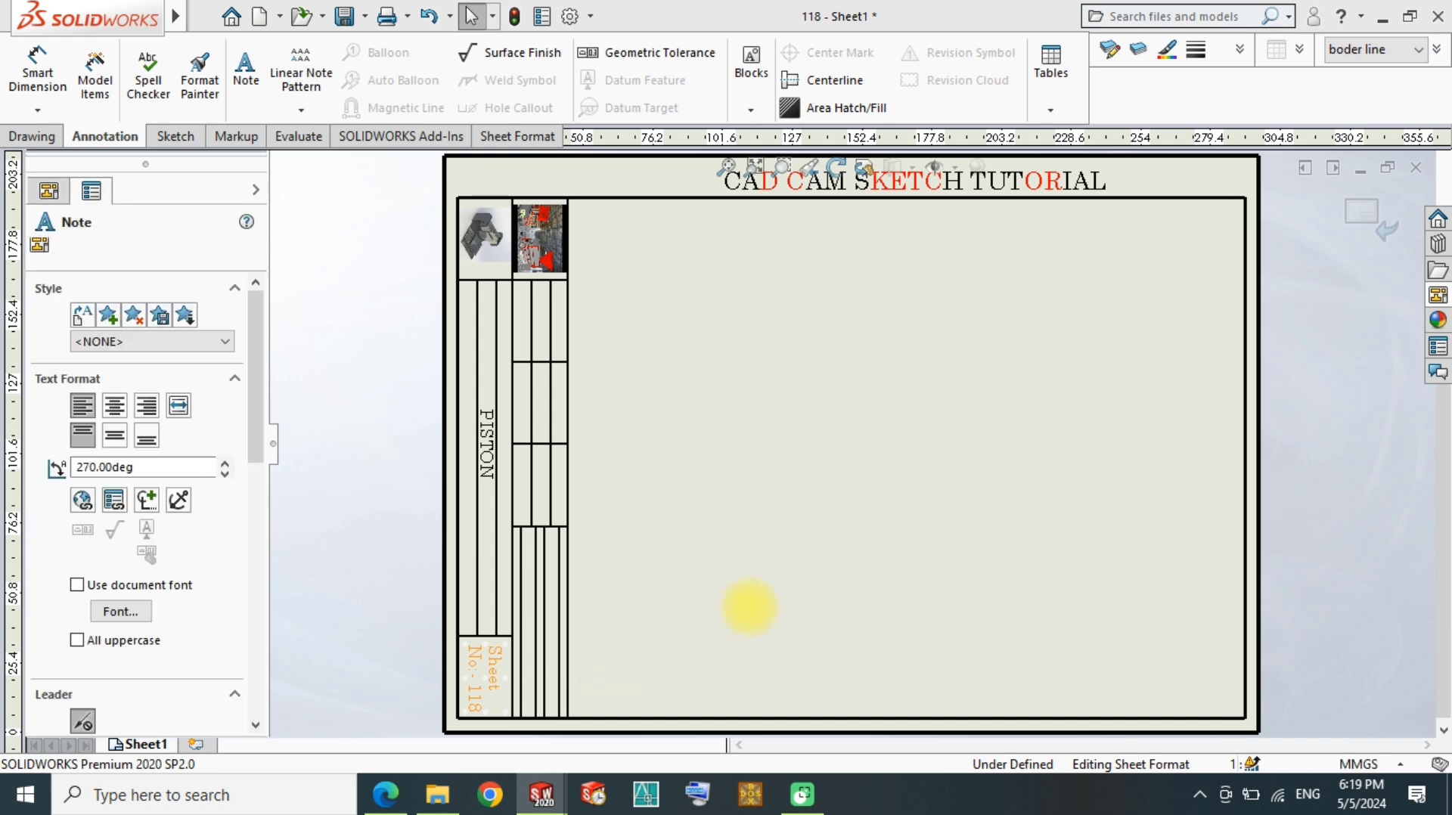
{"action": "left_click", "coordinate": [751, 609]}
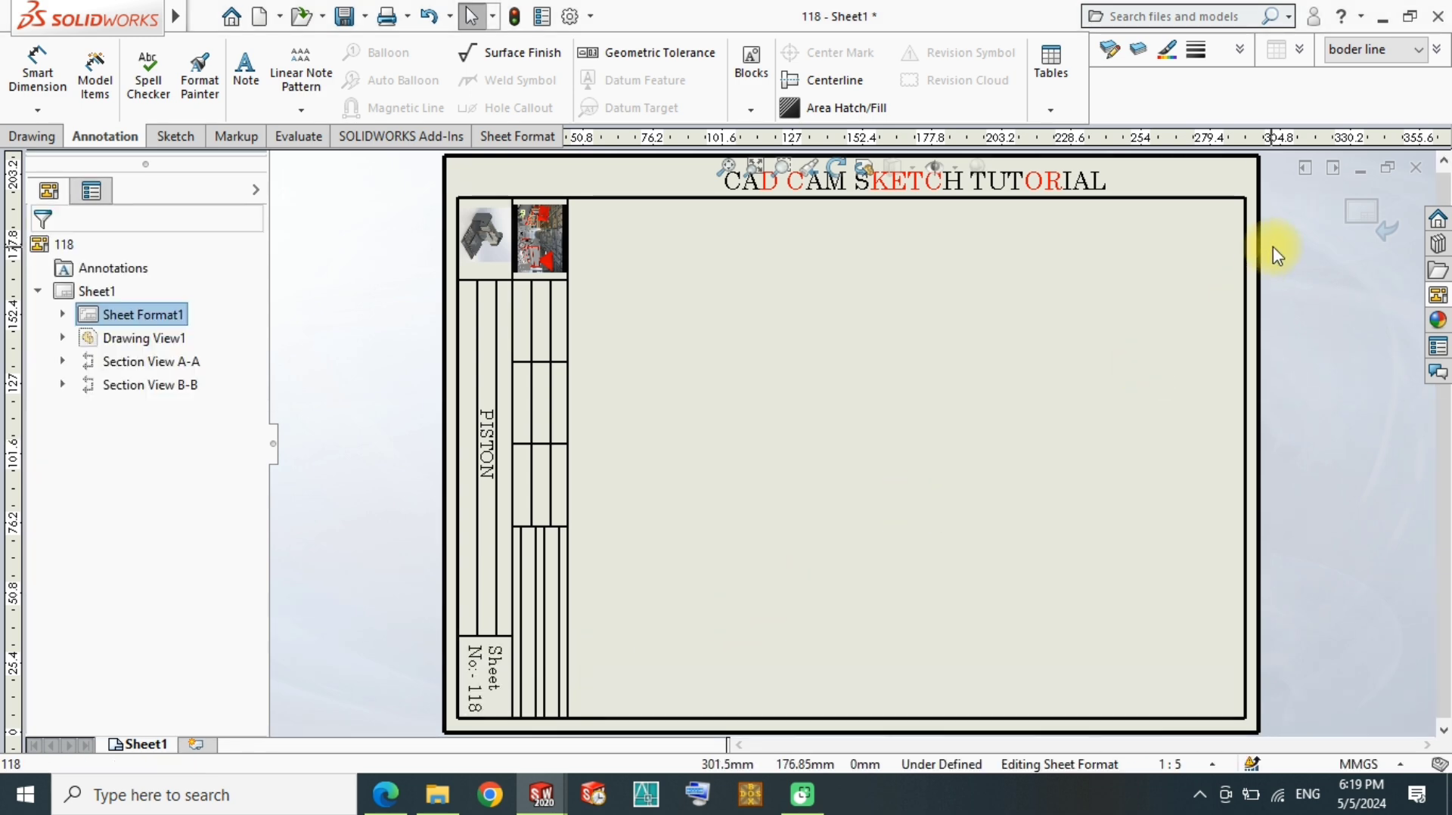
{"action": "left_click", "coordinate": [1367, 223]}
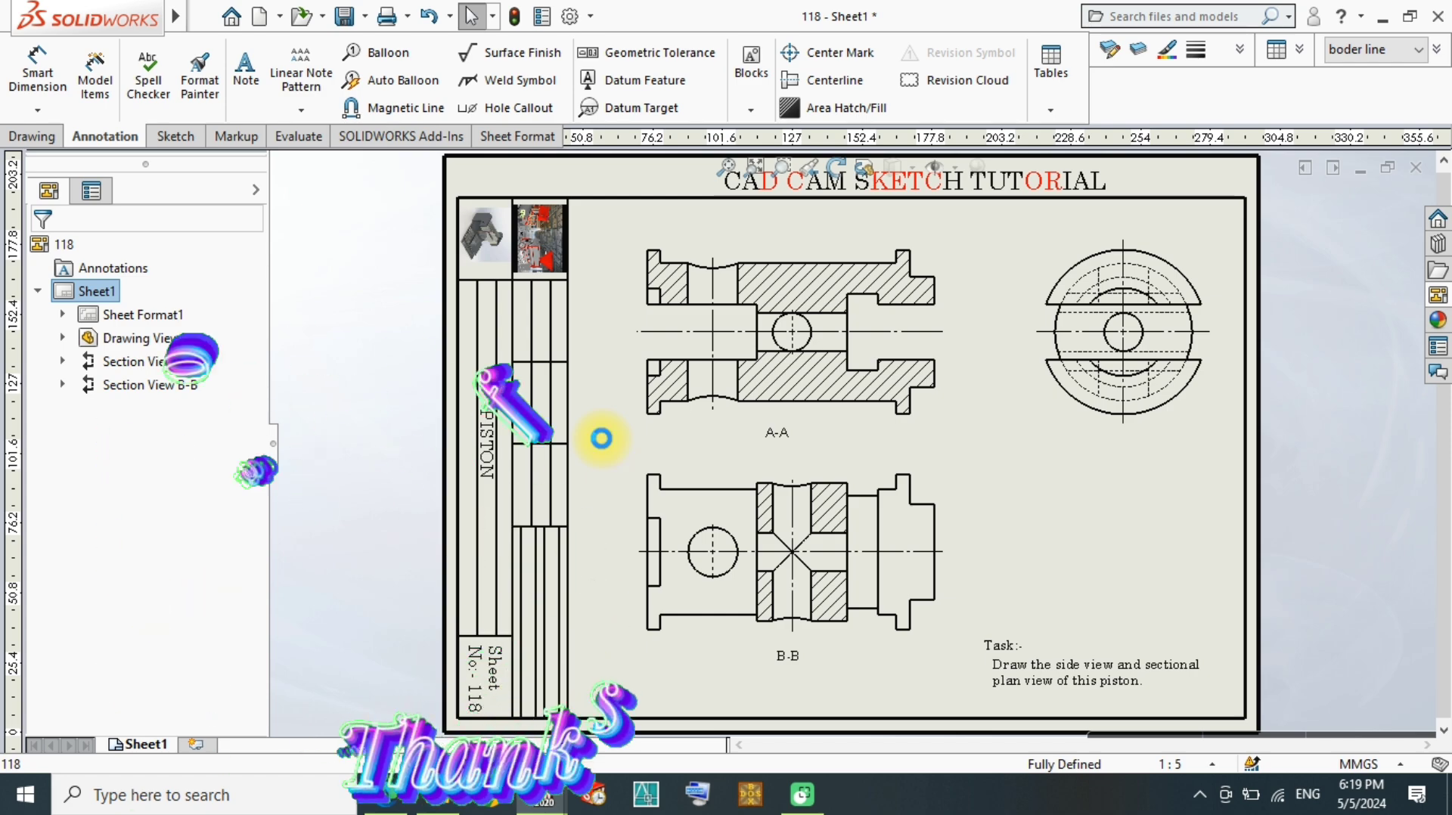
{"action": "key", "text": "ctrl+s"}
{"action": "key", "text": "Return"}
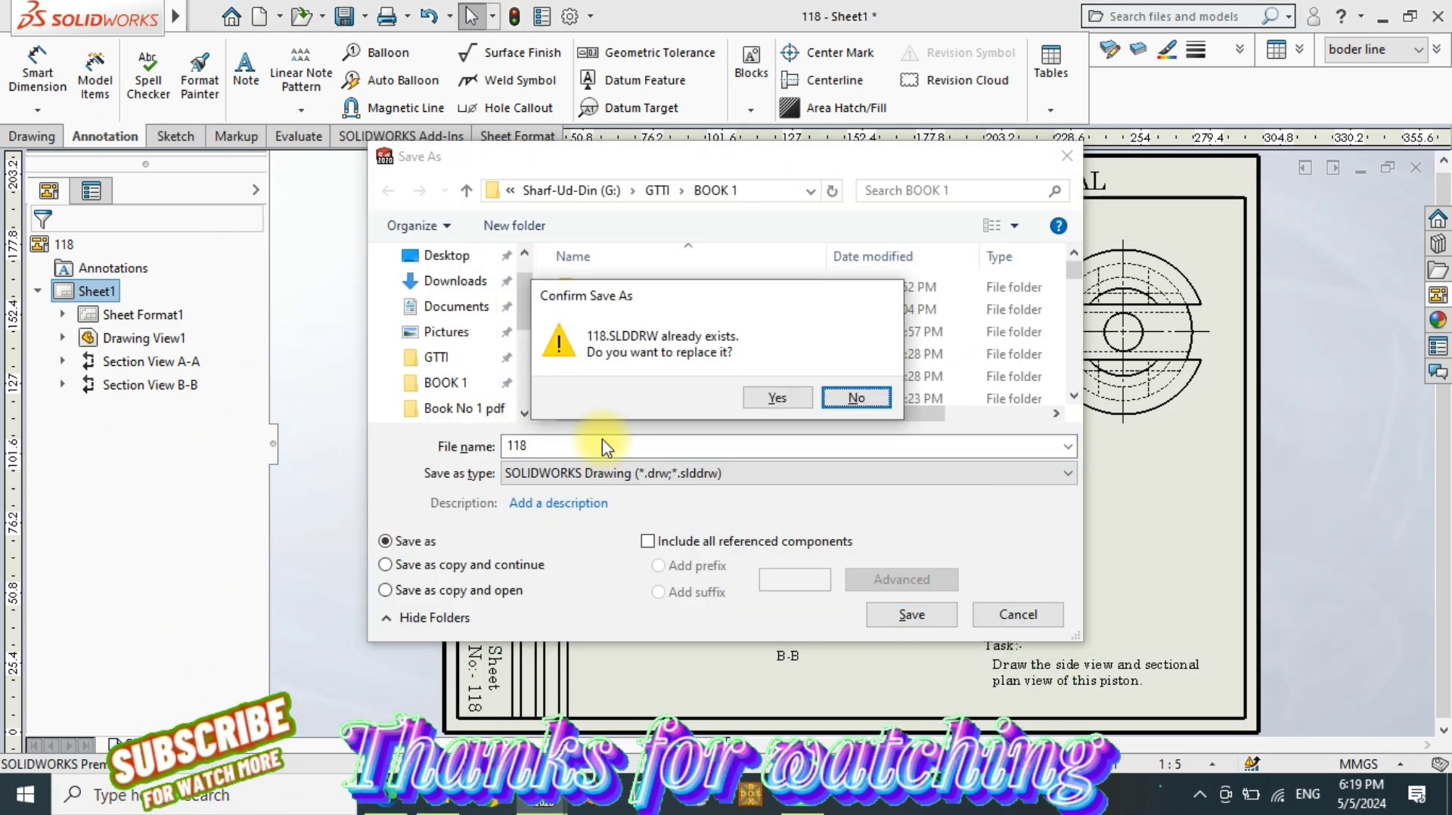